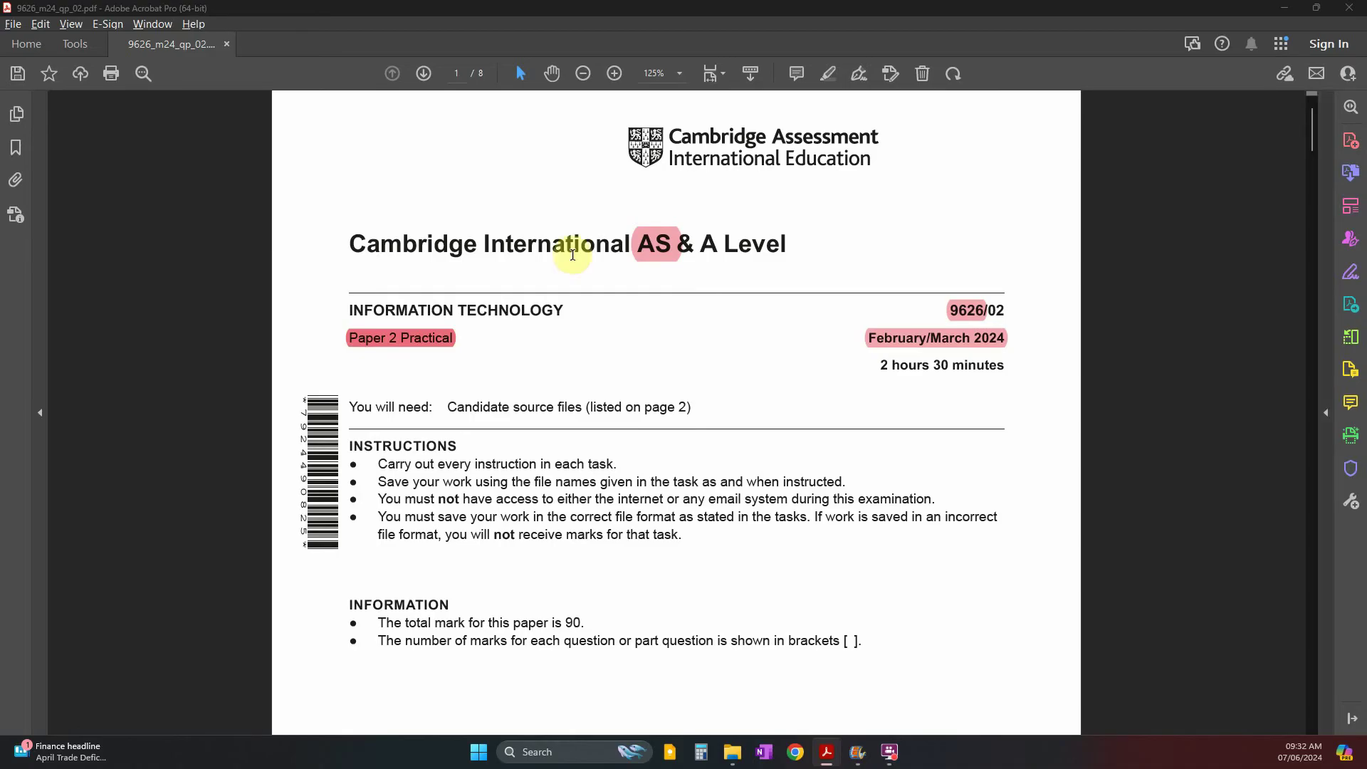
- Find task 4, the video-editing task for Jenna's Jewellery, on page 6 of the exam paper
scroll(543, 406, "down", 20)
scroll(548, 443, "down", 15)
scroll(548, 443, "down", 15)
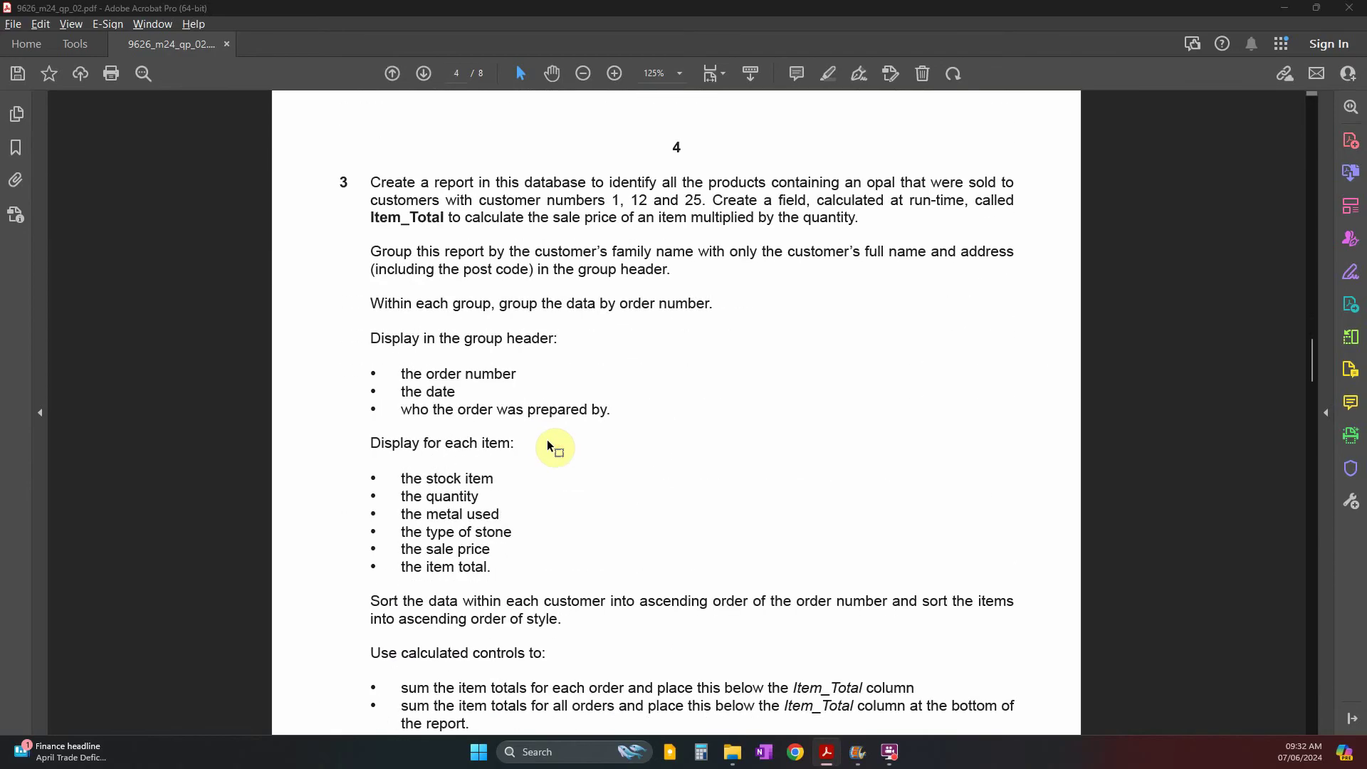
scroll(549, 446, "down", 1)
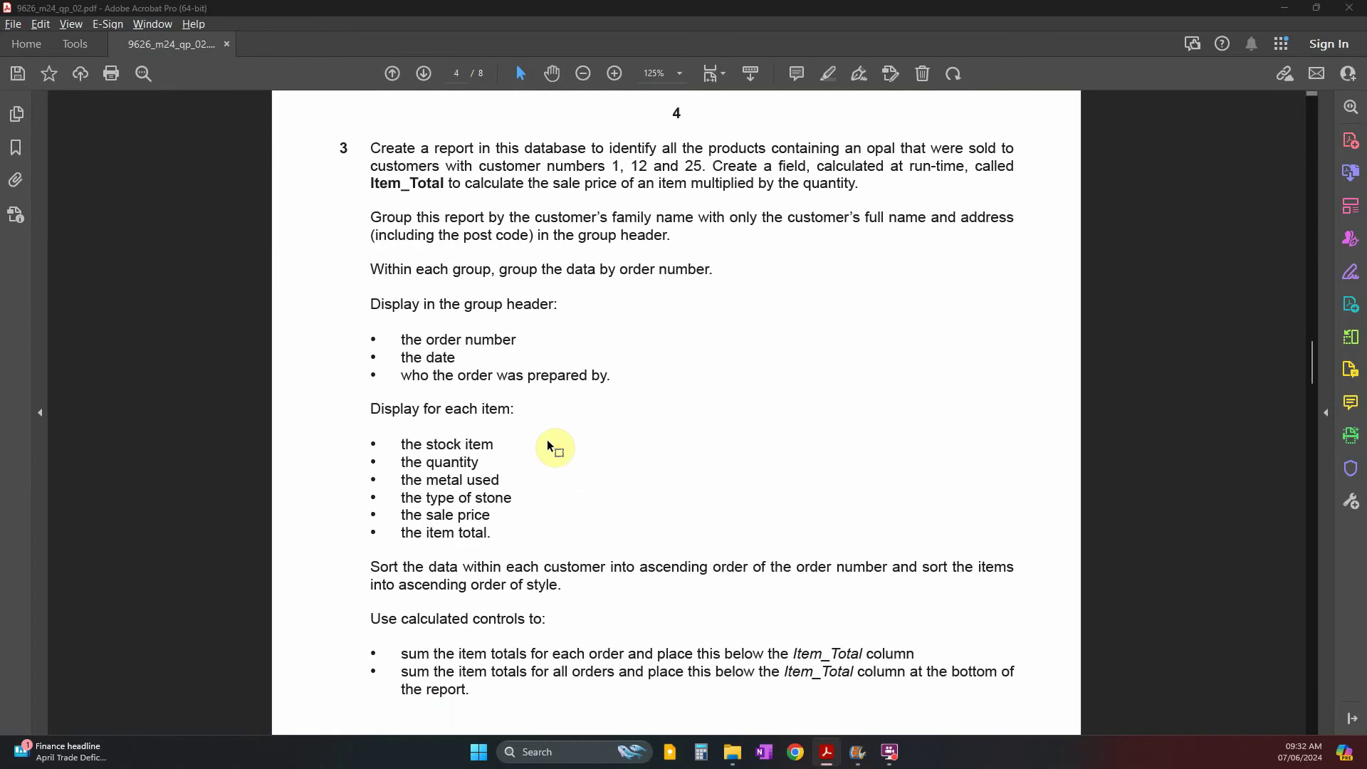
scroll(549, 447, "down", 12)
scroll(554, 454, "down", 4)
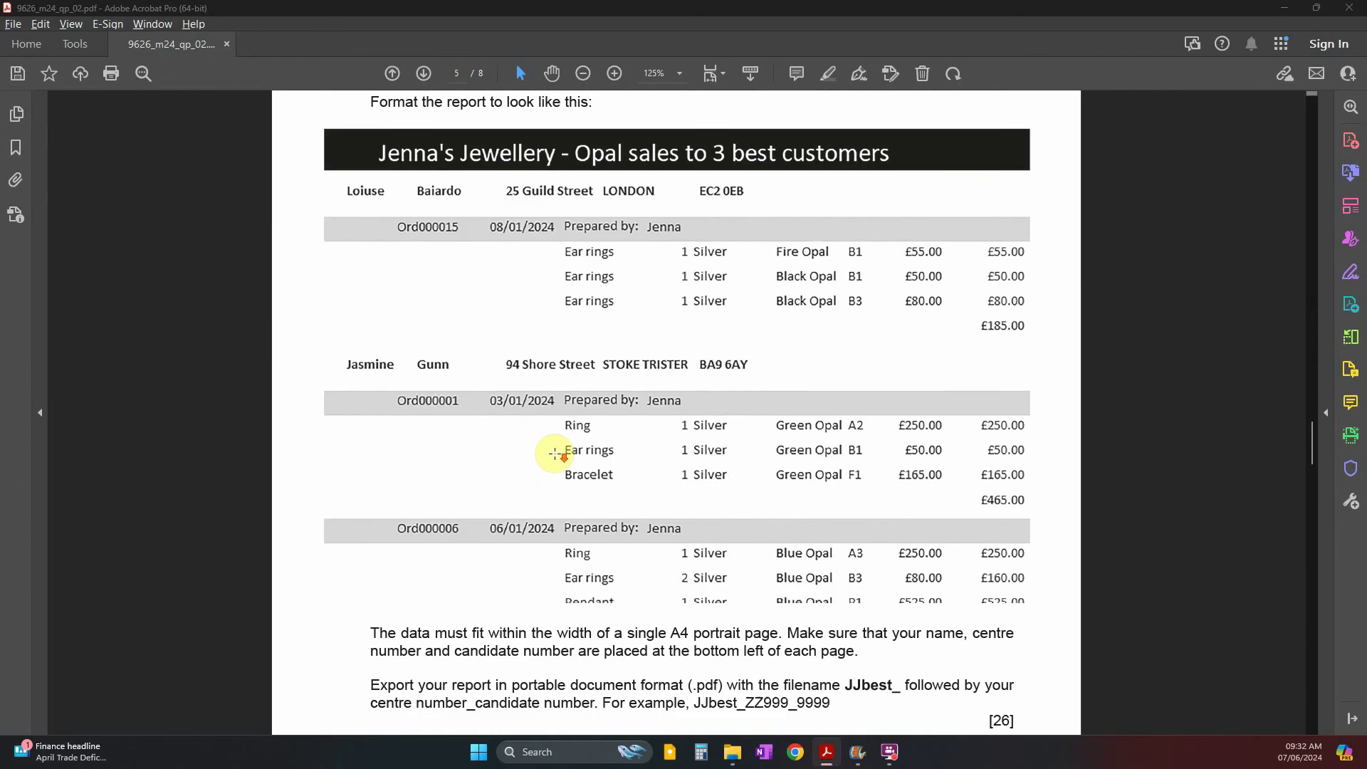
scroll(555, 453, "down", 20)
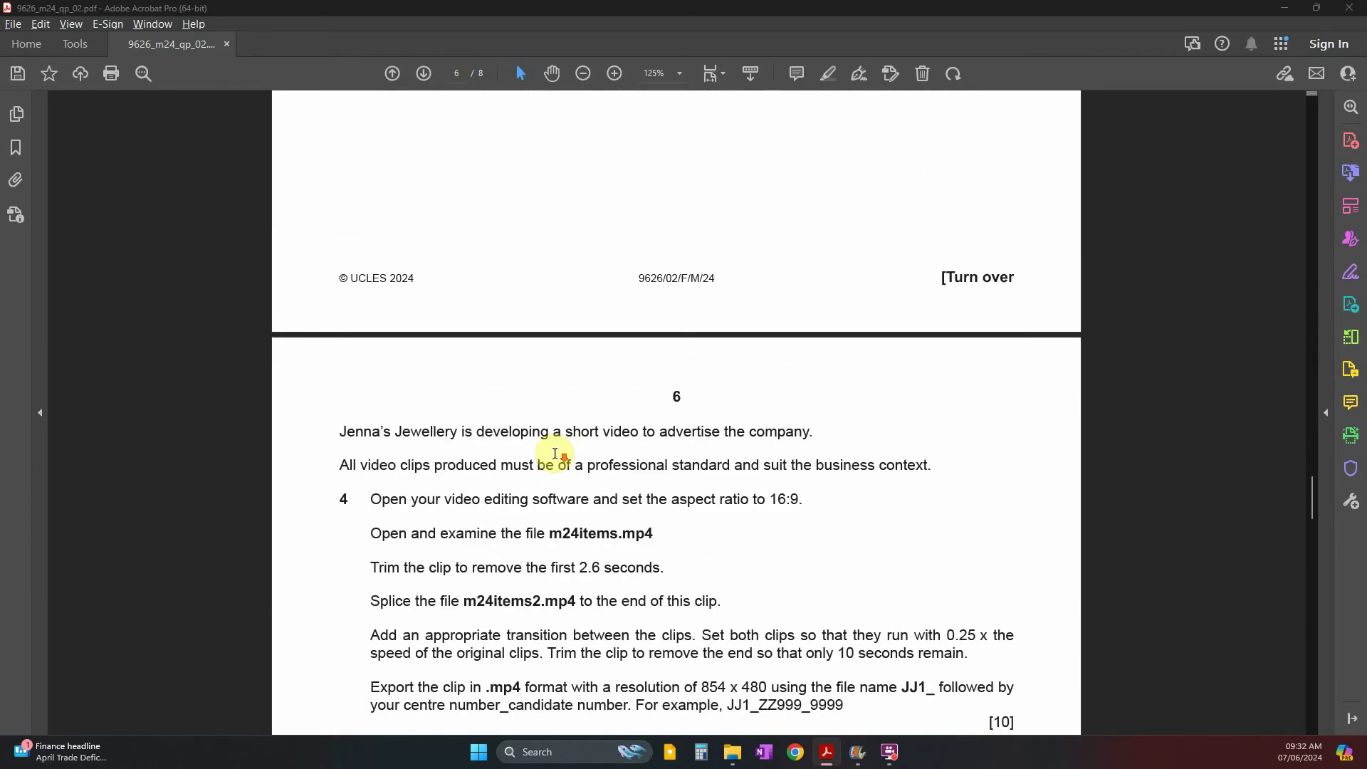
scroll(555, 453, "down", 7)
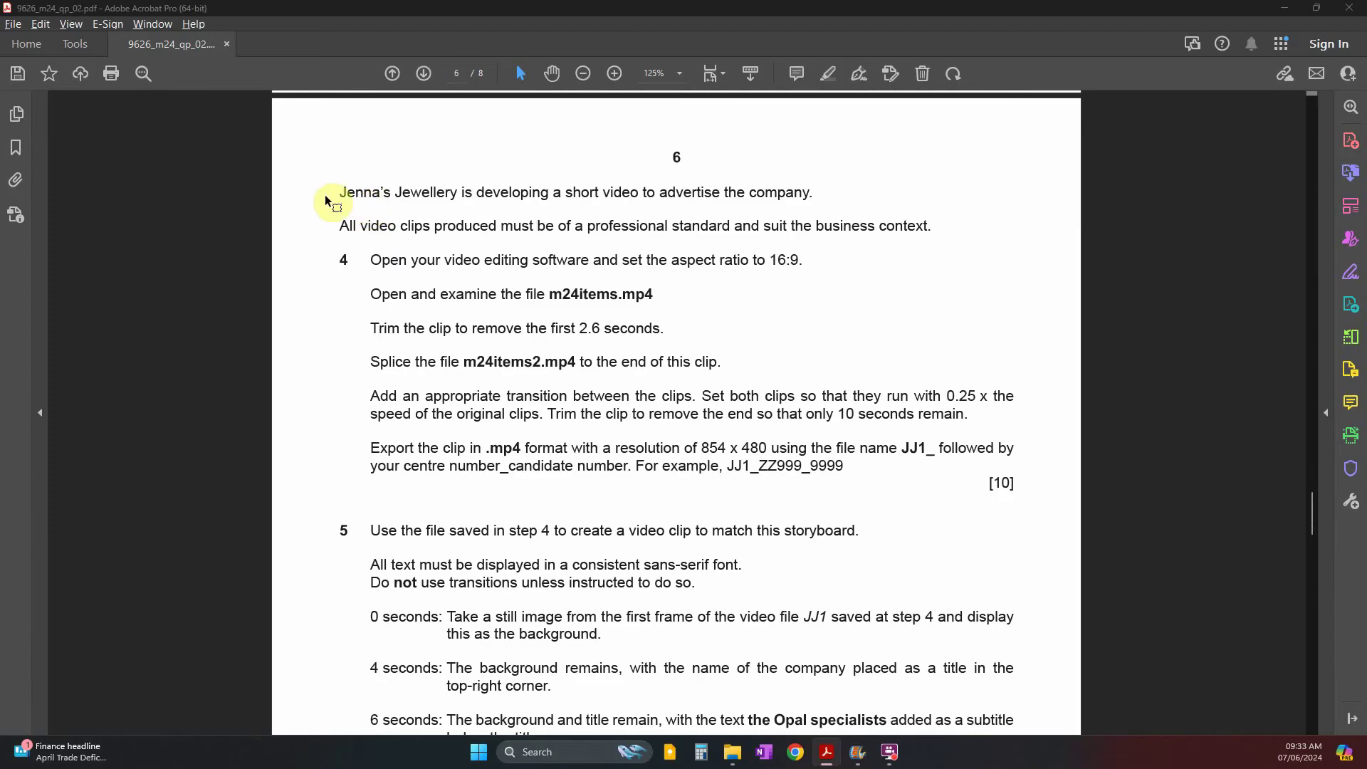
- Read the introduction to the video section and the aspect ratio requirement in task 4
left_click_drag(323, 193, 744, 191)
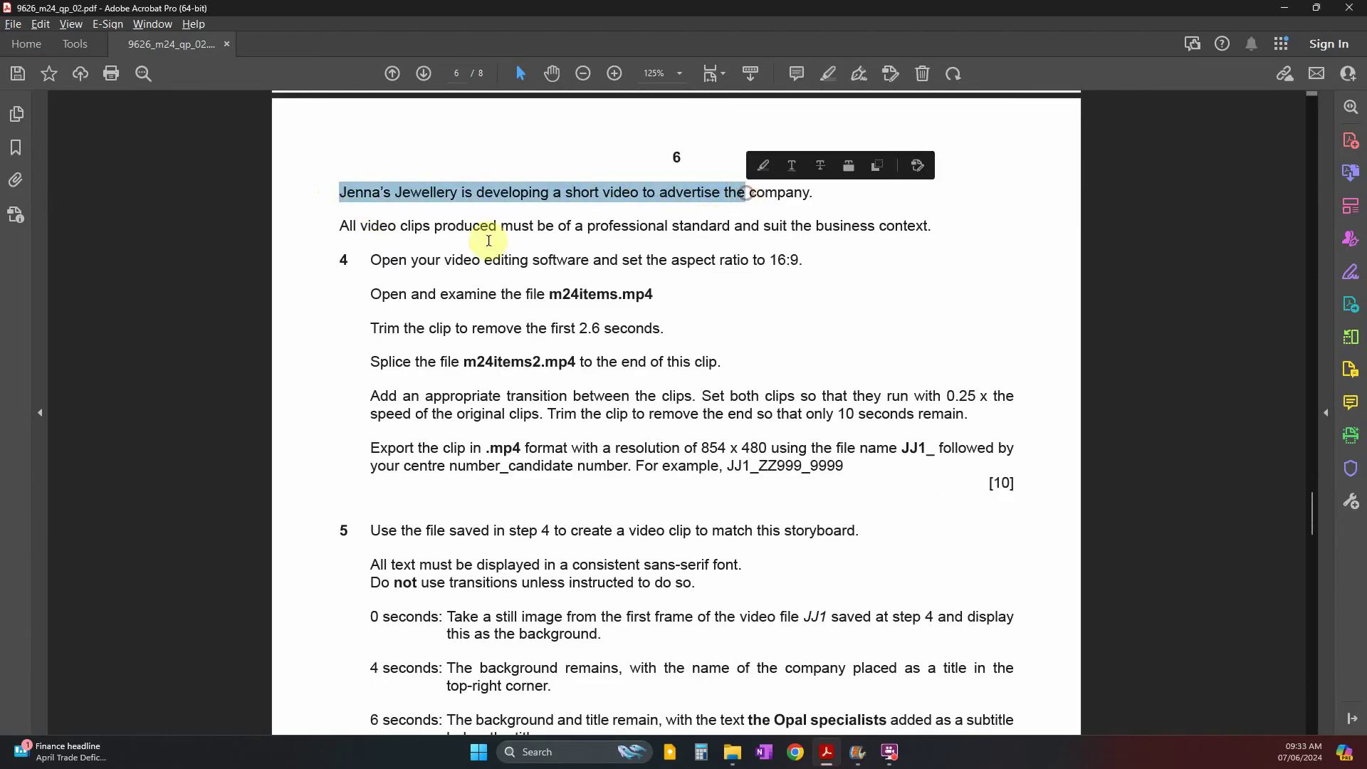
left_click_drag(388, 226, 898, 228)
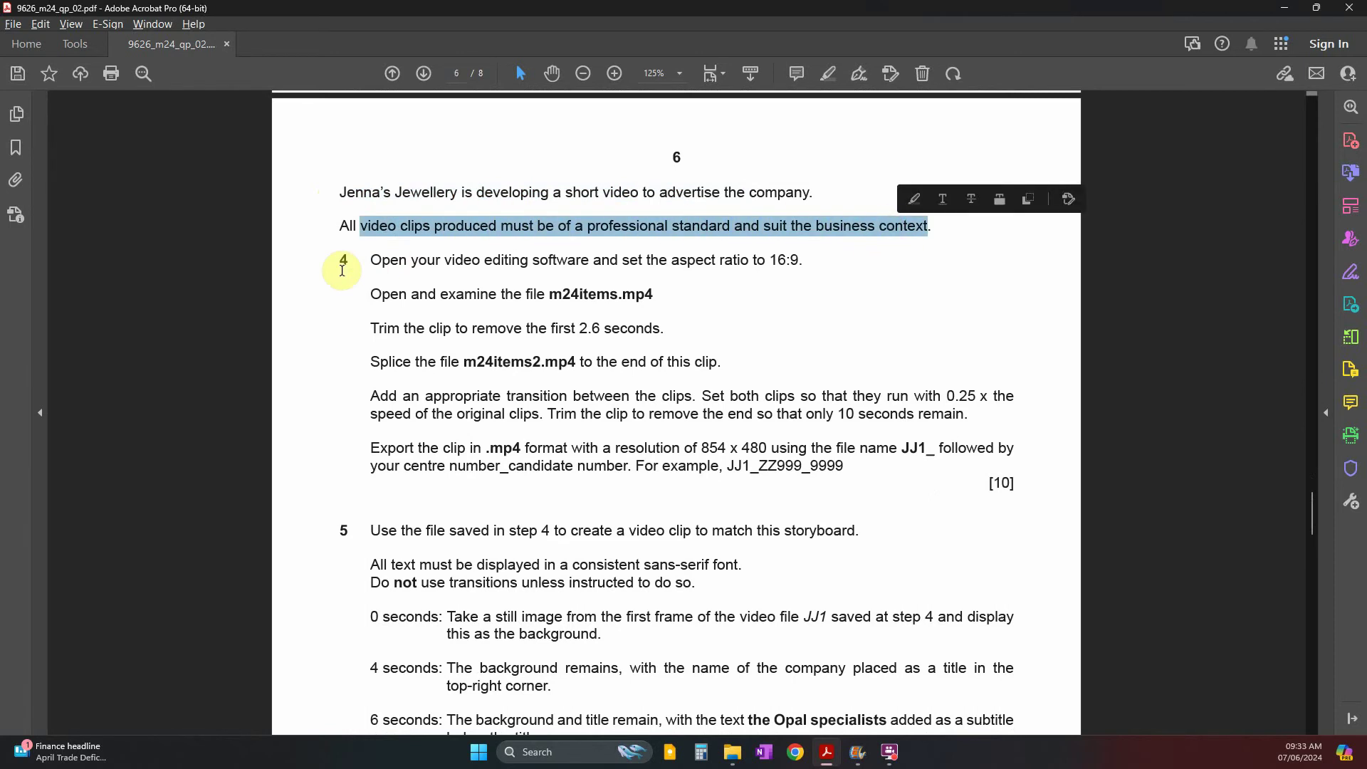
double_click(342, 260)
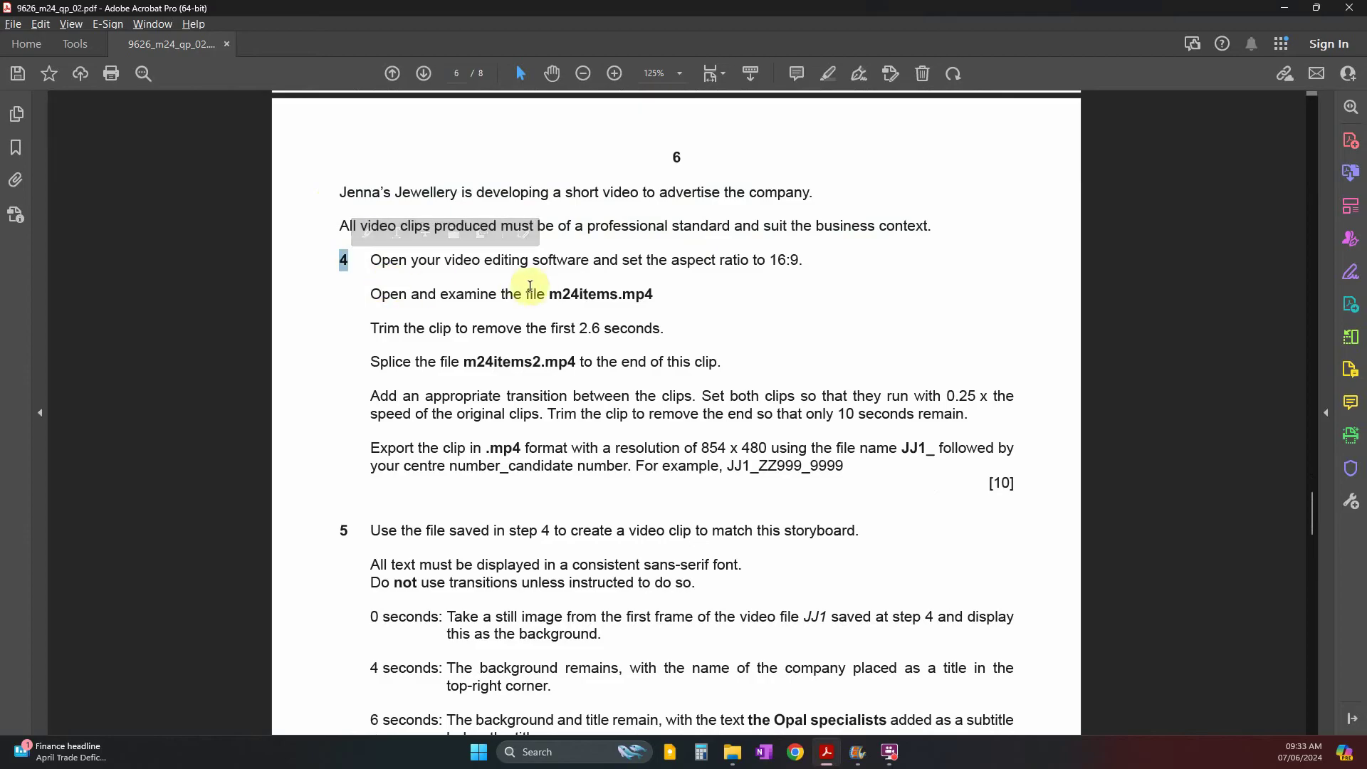
left_click_drag(769, 261, 800, 260)
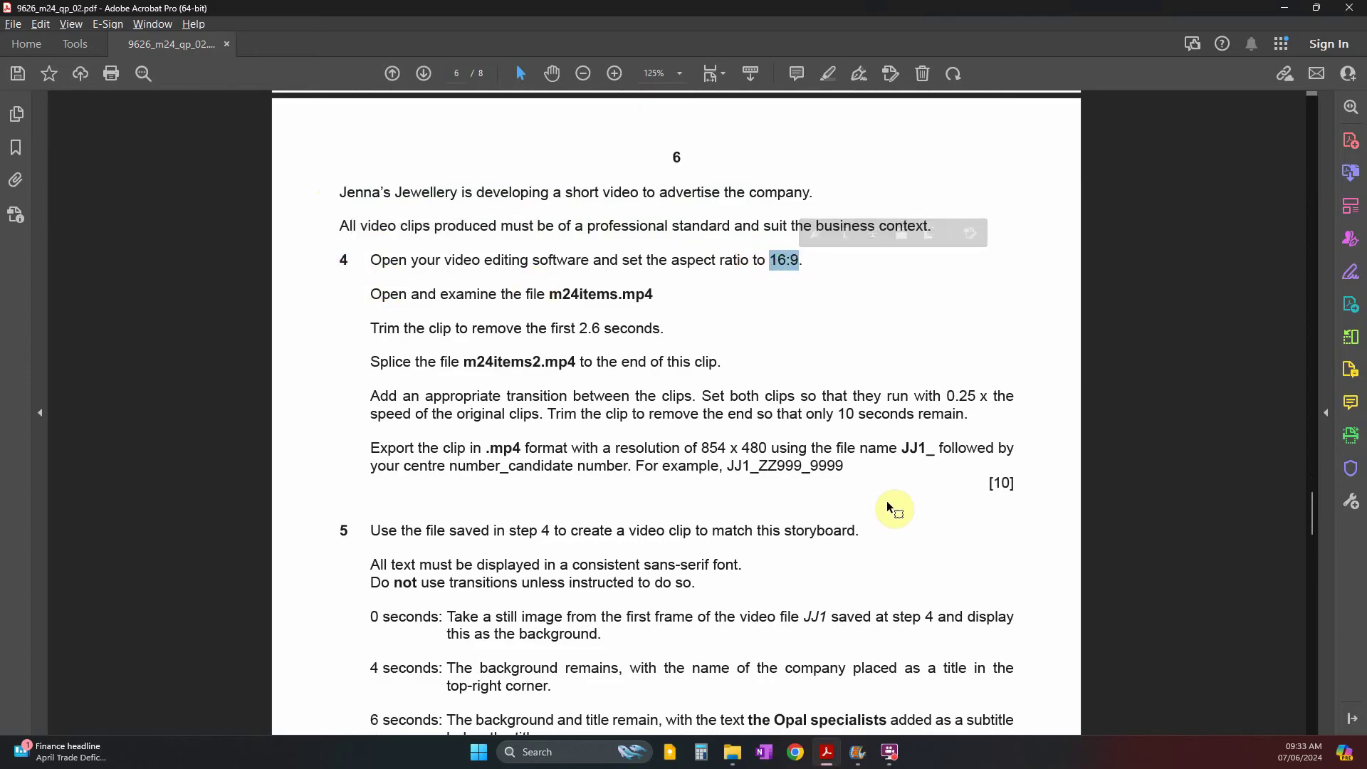
- Switch to Movie Maker and check the project's aspect ratio setting against the required 16:9
left_click(862, 754)
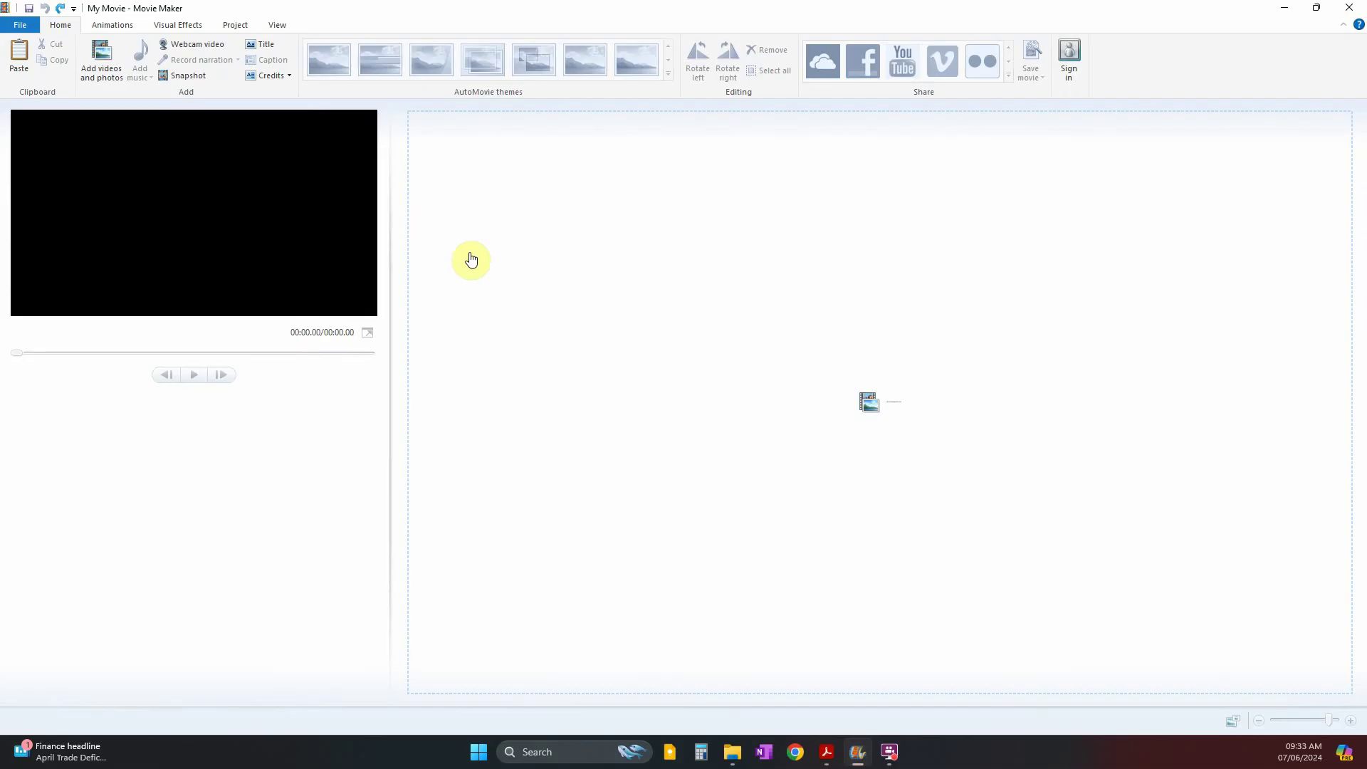
left_click(229, 26)
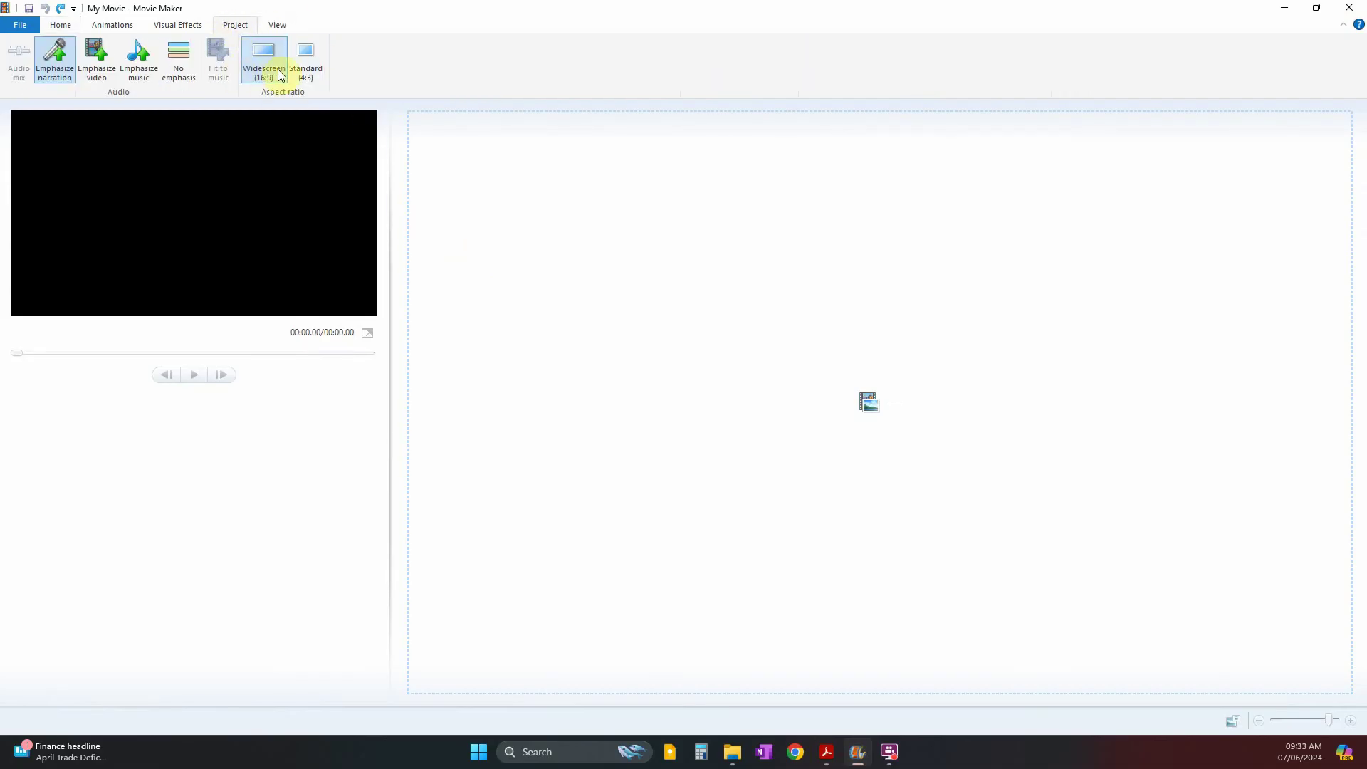
left_click(60, 25)
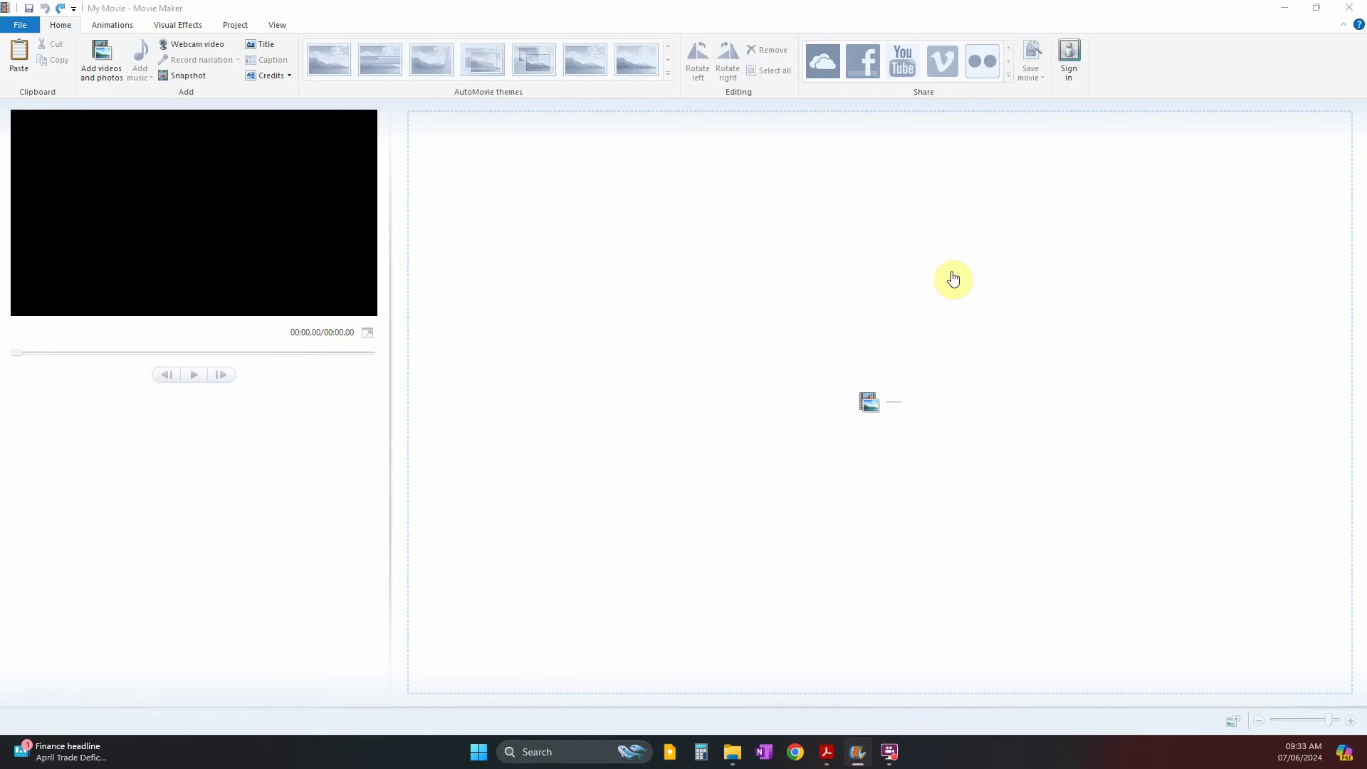
- Look up the clip named in task 4, play m24items.mp4 from the source files folder in VLC, and close the player
key("alt+Tab")
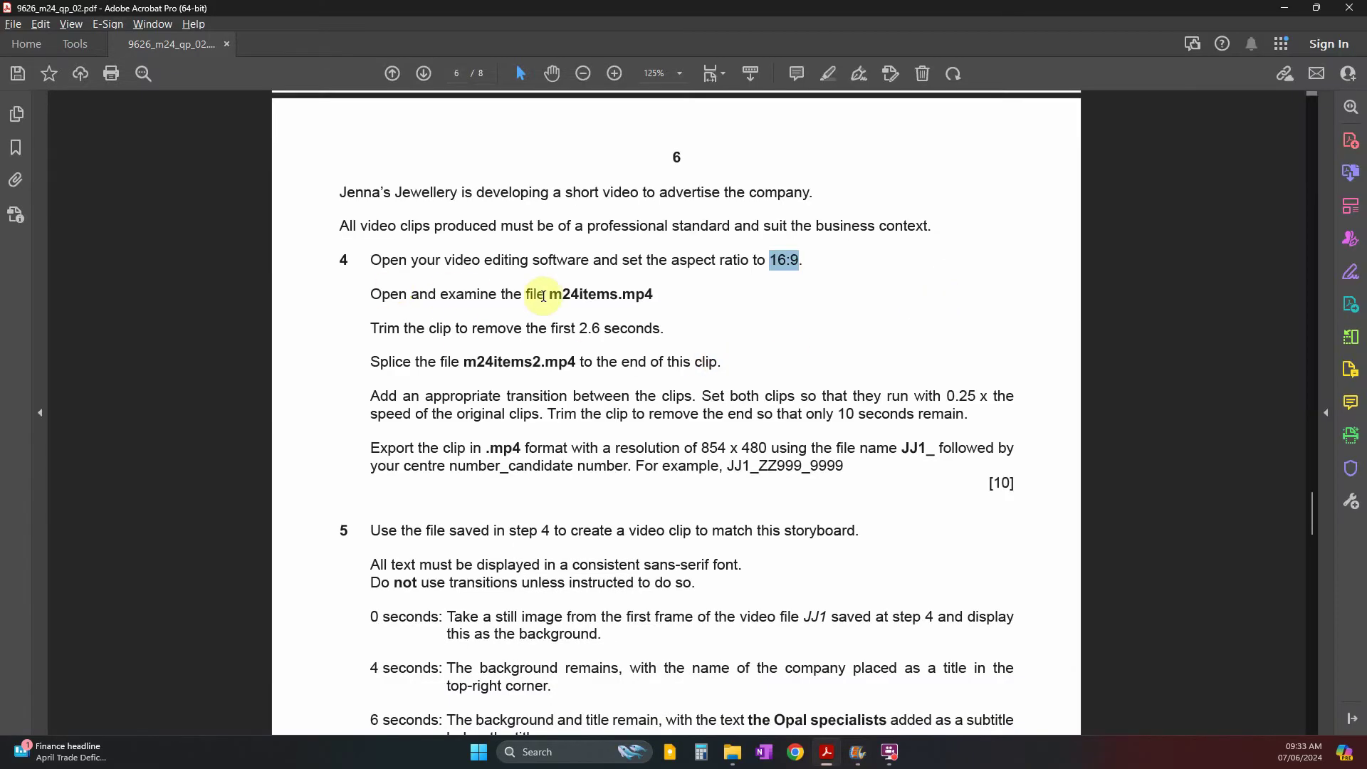
left_click_drag(553, 294, 653, 307)
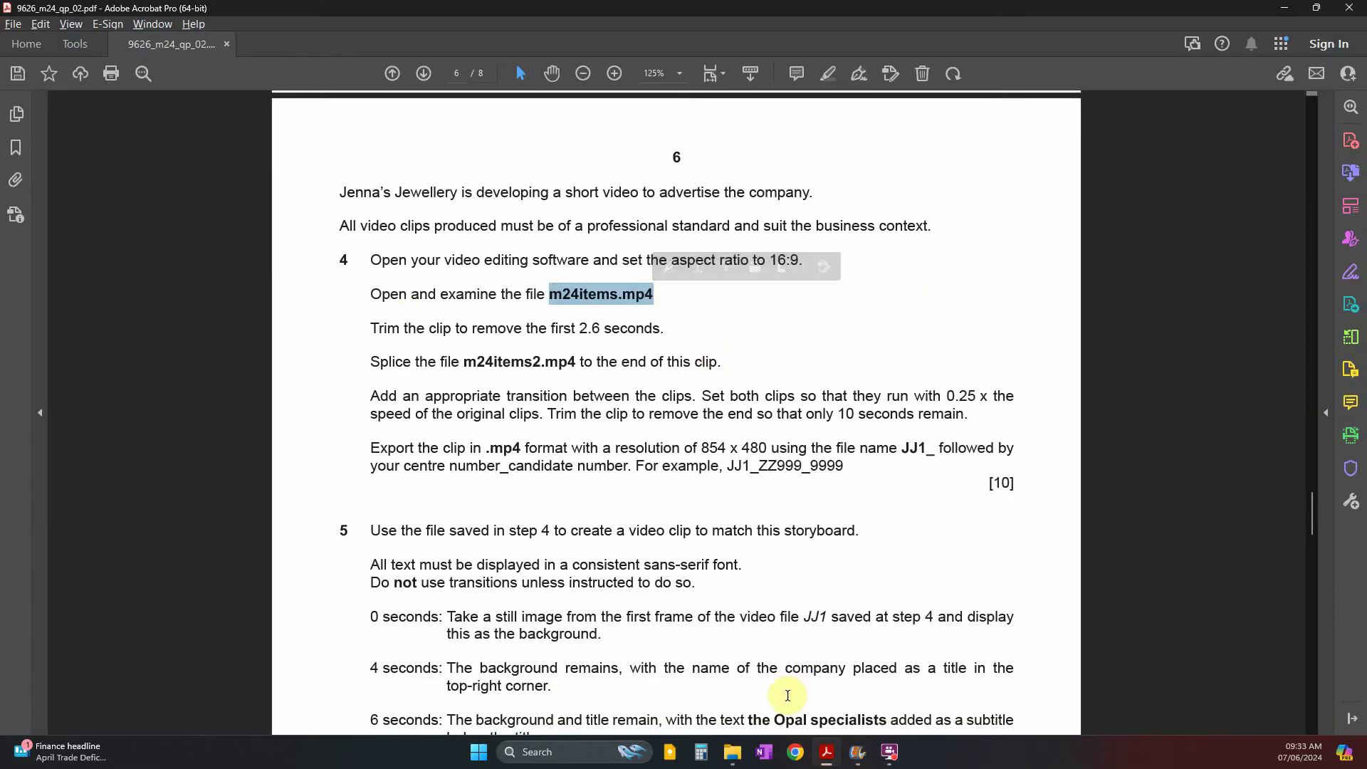
left_click(733, 752)
left_click(407, 630)
left_click(376, 614)
double_click(379, 614)
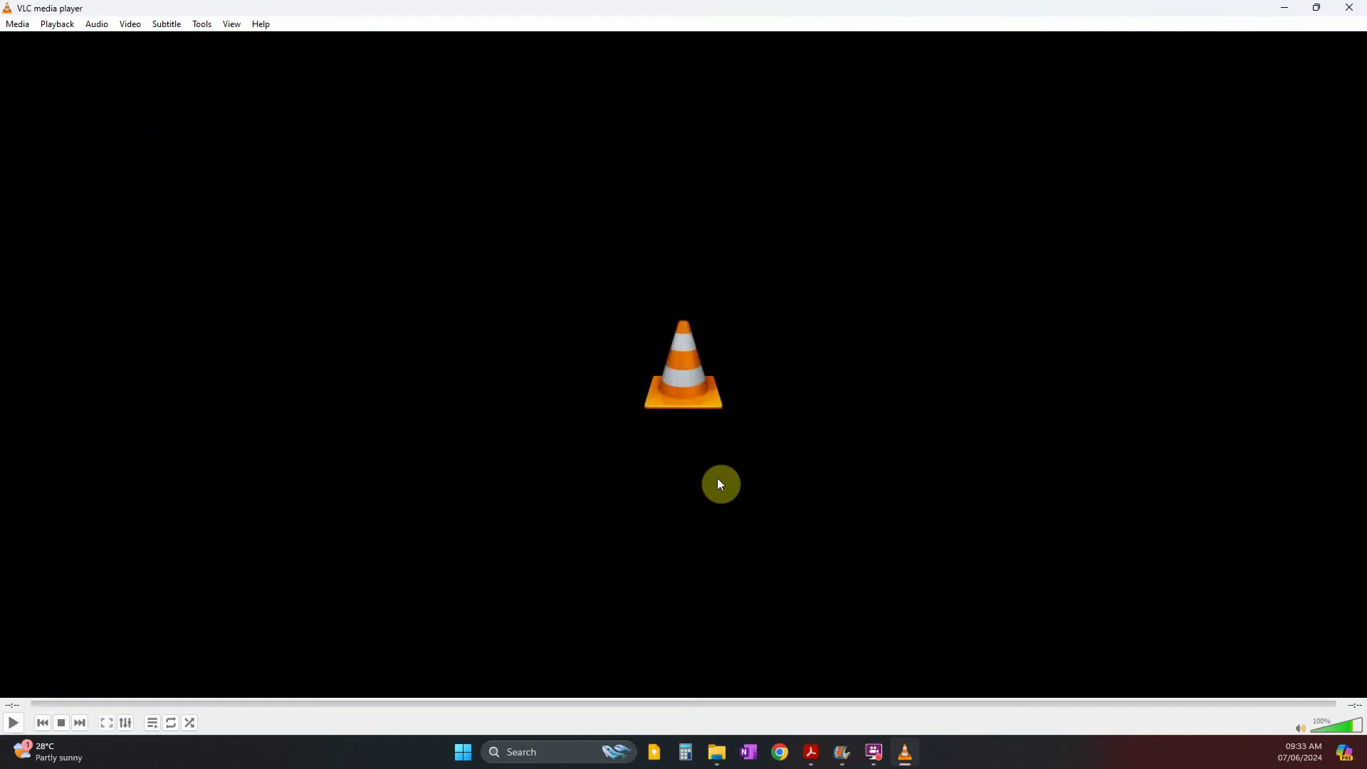
left_click(13, 723)
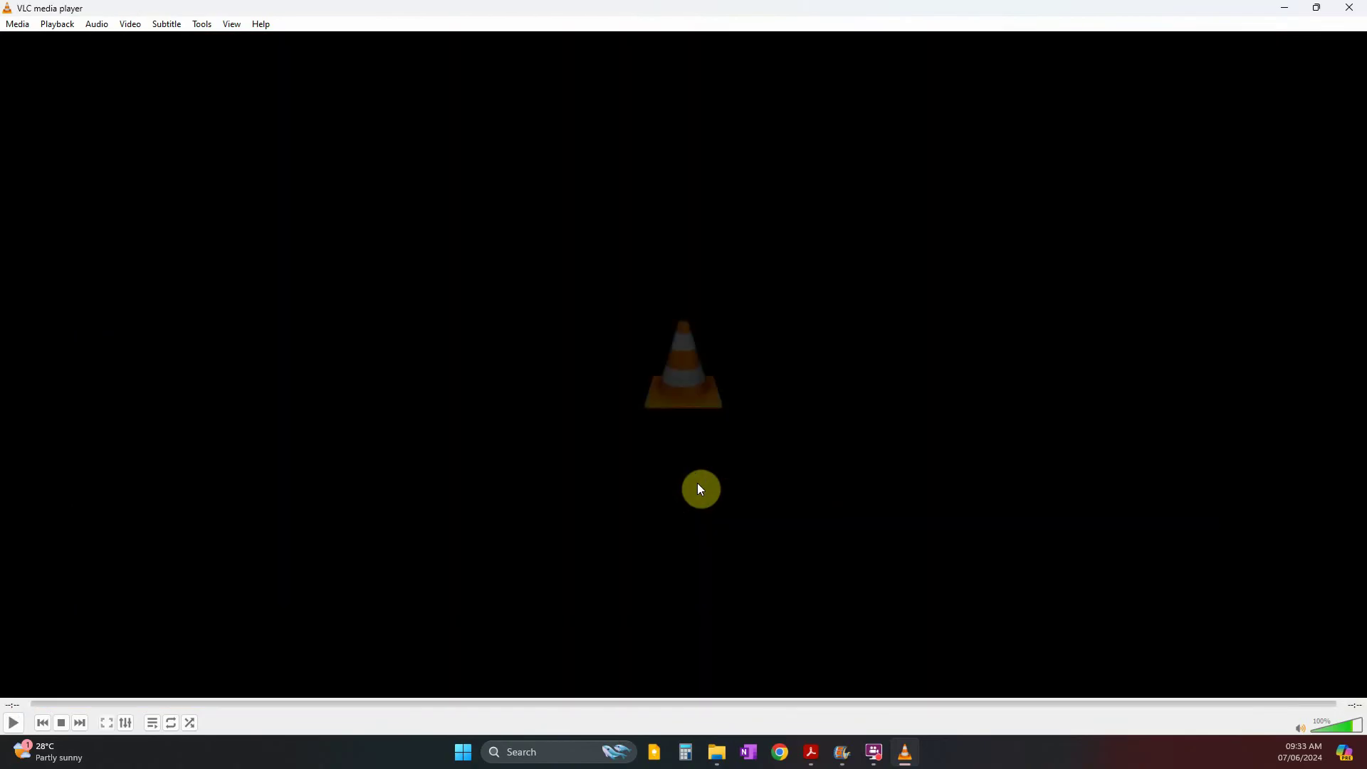
left_click(1345, 13)
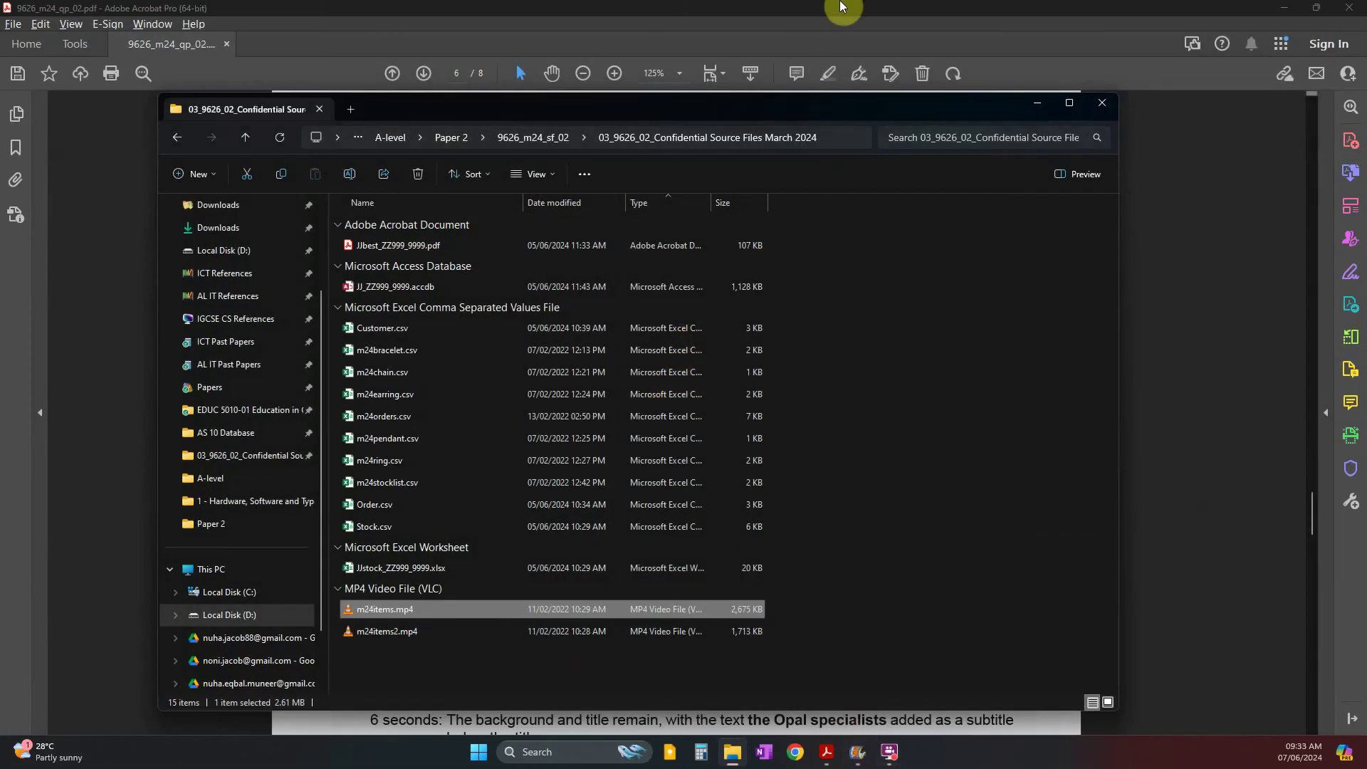
- Return to the exam paper and highlight "2.6 seconds." in the trim instruction of task 4
left_click(802, 61)
left_click_drag(371, 329, 666, 328)
left_click(604, 327)
left_click(677, 296)
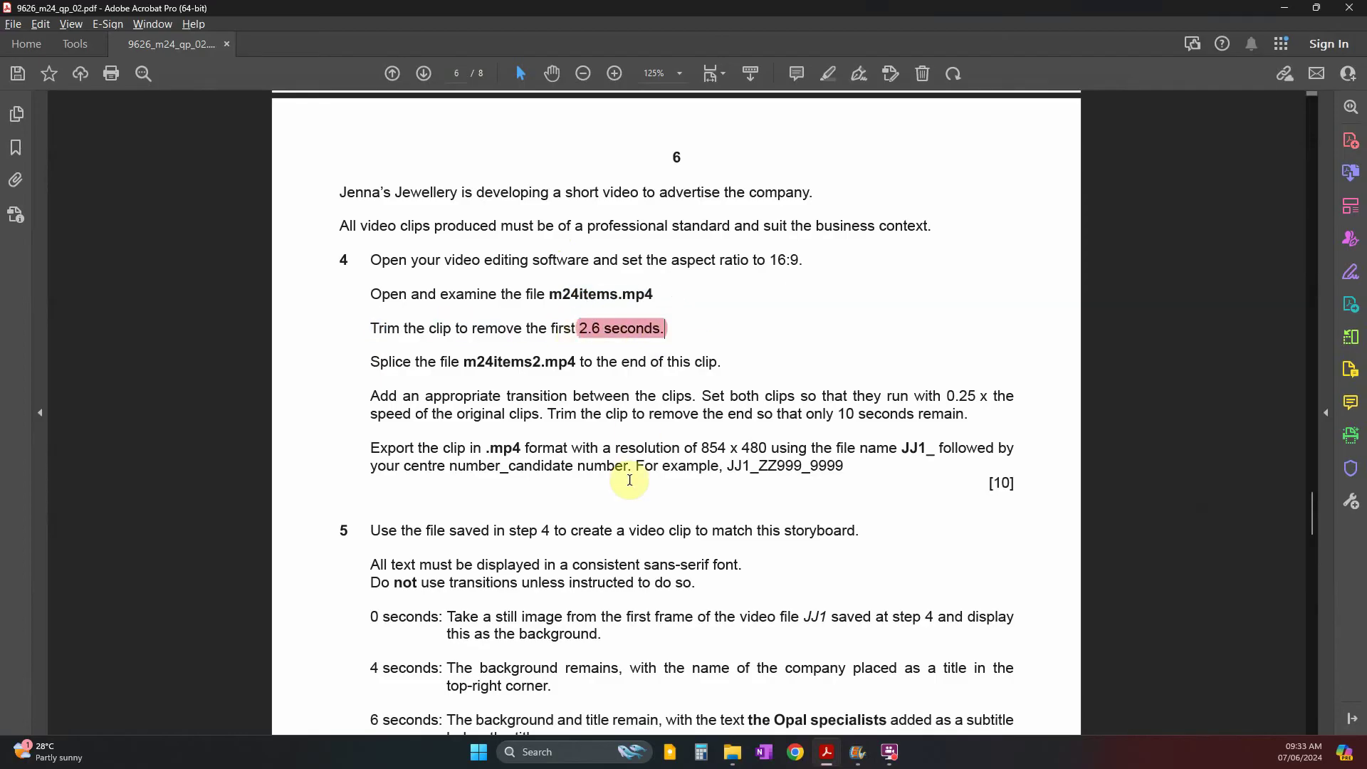
- Add m24items.mp4 from the source files folder to the Movie Maker project and enlarge the timeline scale
left_click(744, 753)
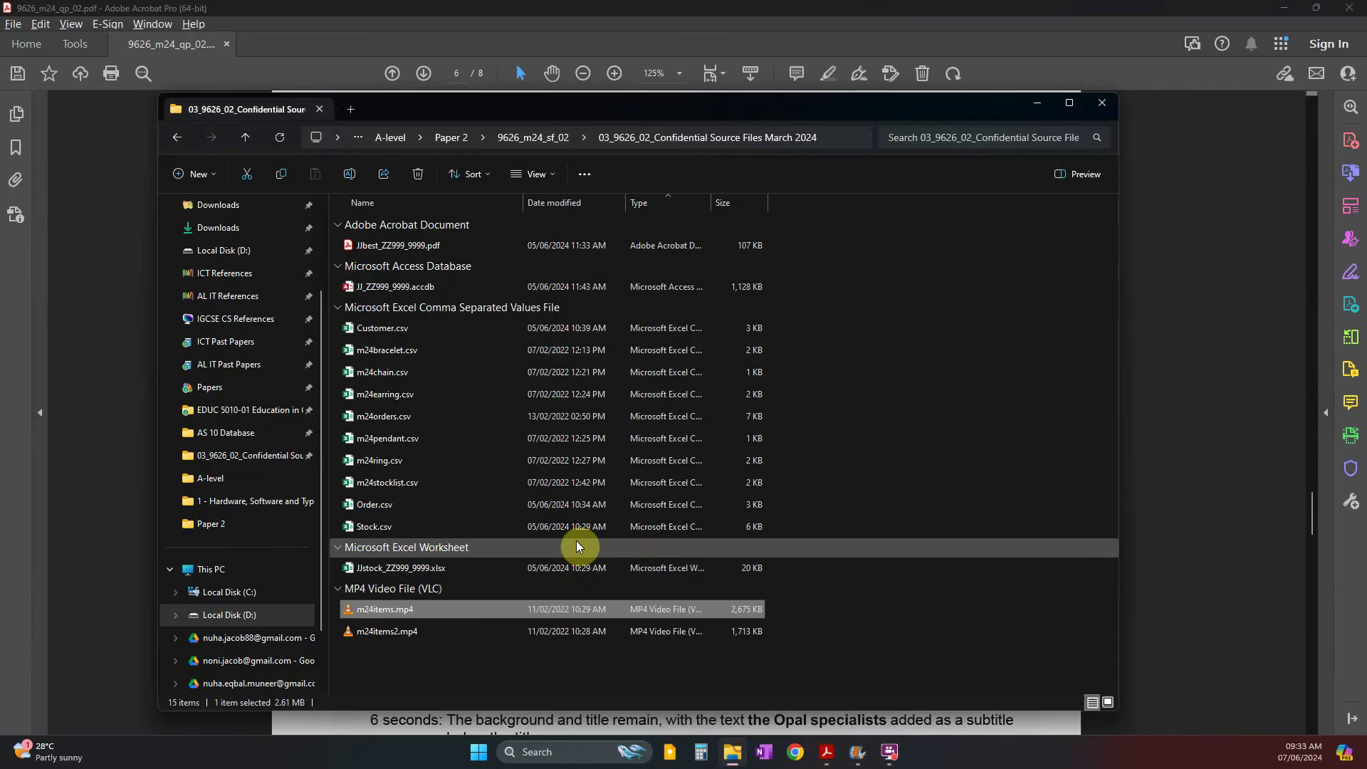
left_click_drag(870, 763, 720, 445)
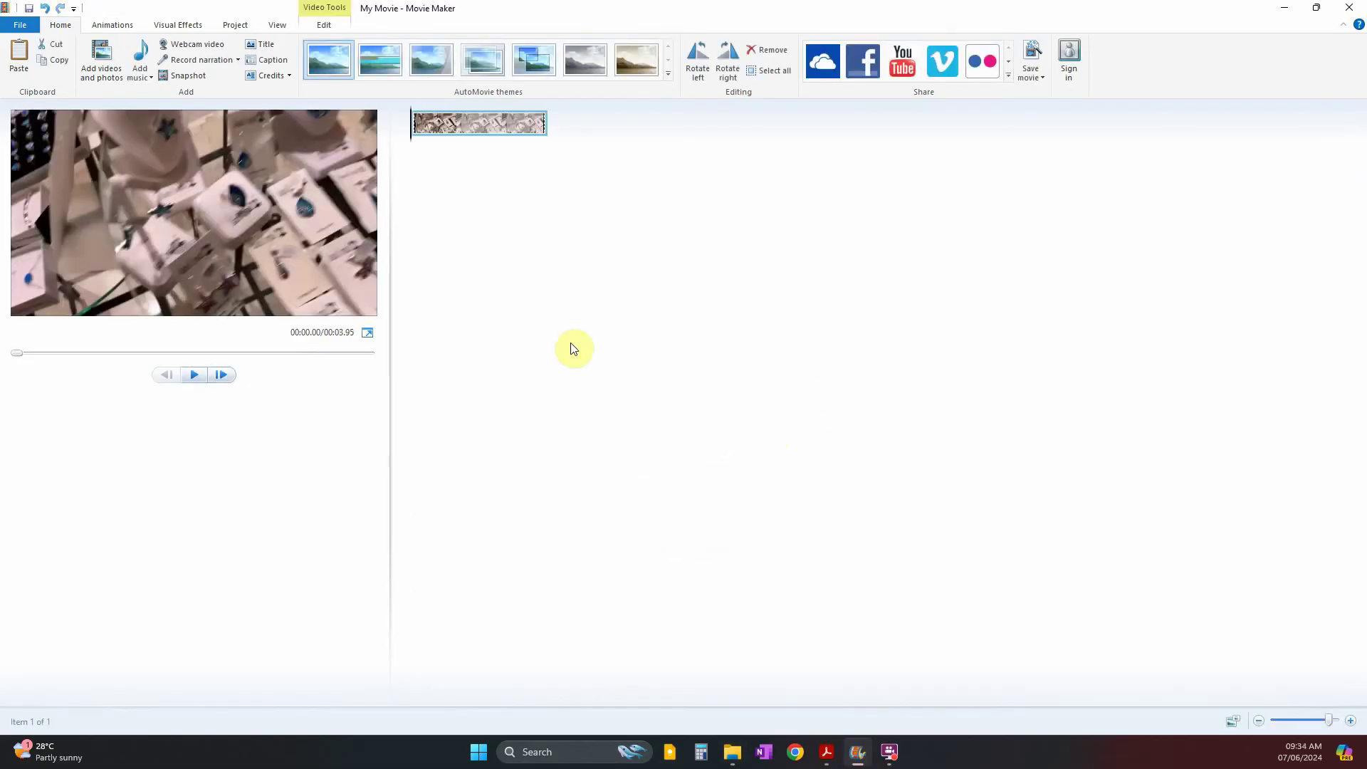
left_click_drag(1325, 720, 1349, 723)
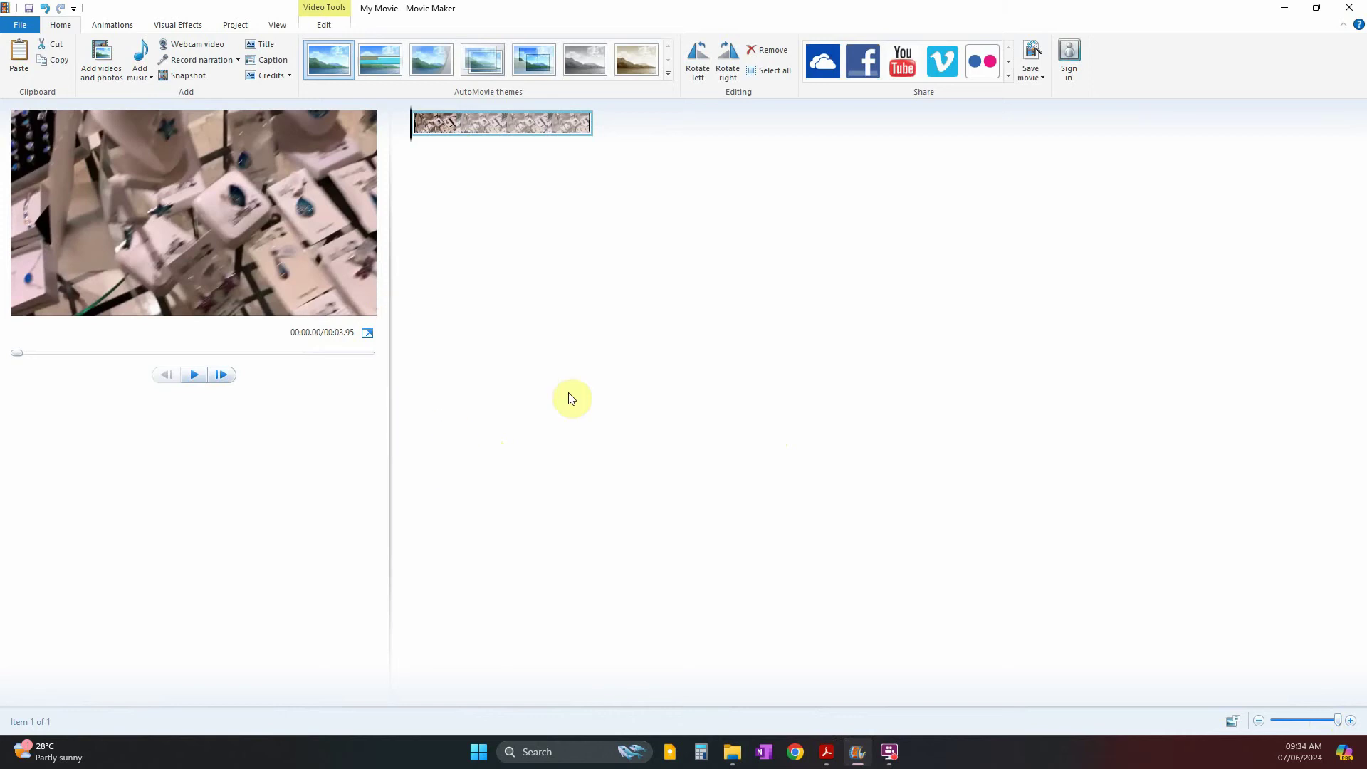
- Open the m24items clip in the Trim tool and set its start point to 2.60 s
left_click(323, 26)
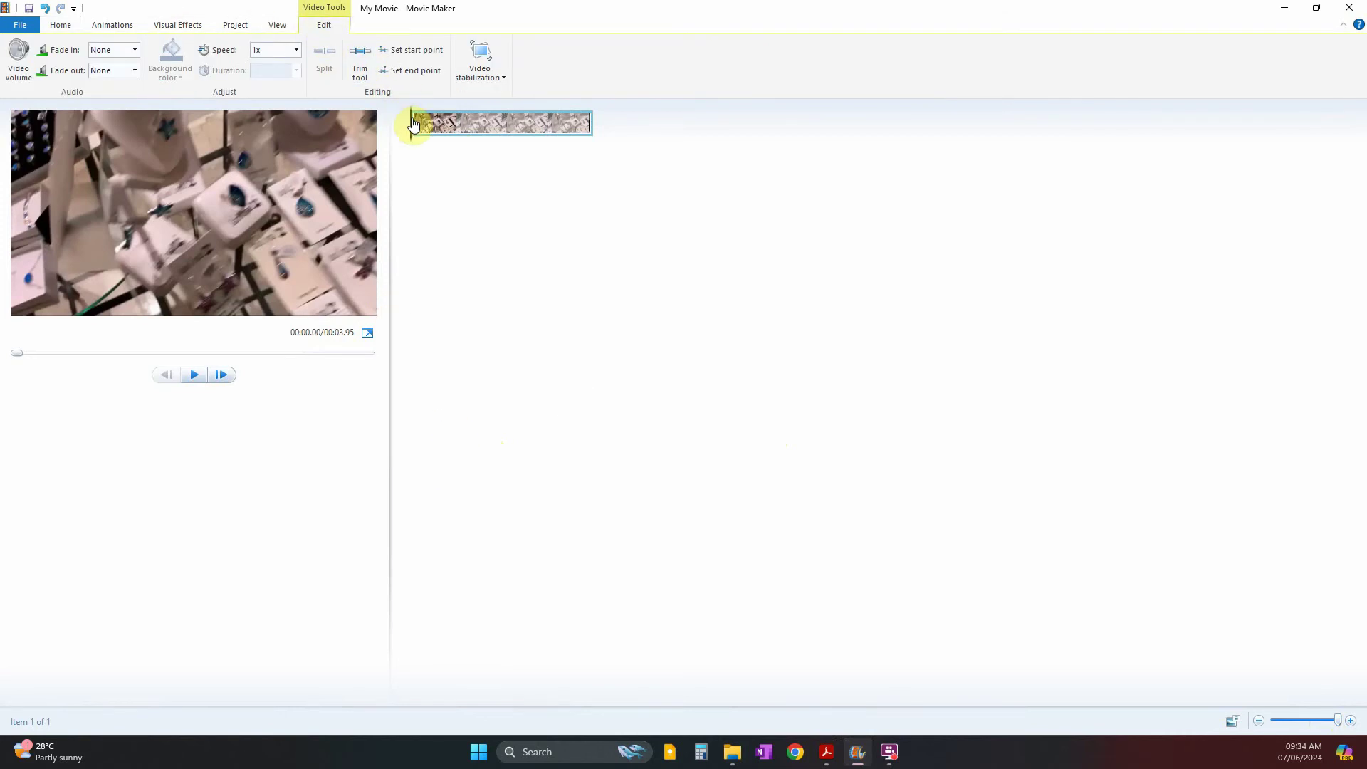
left_click(452, 125)
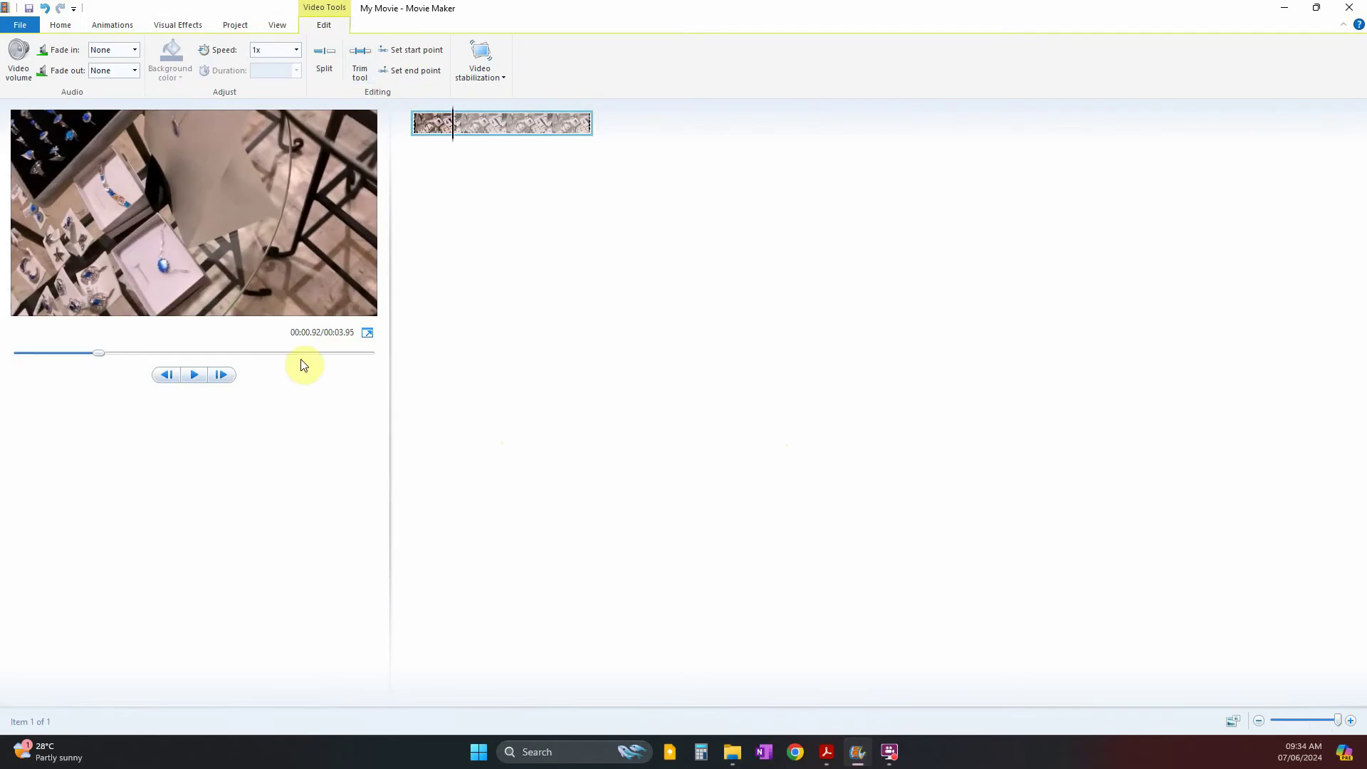
left_click(361, 75)
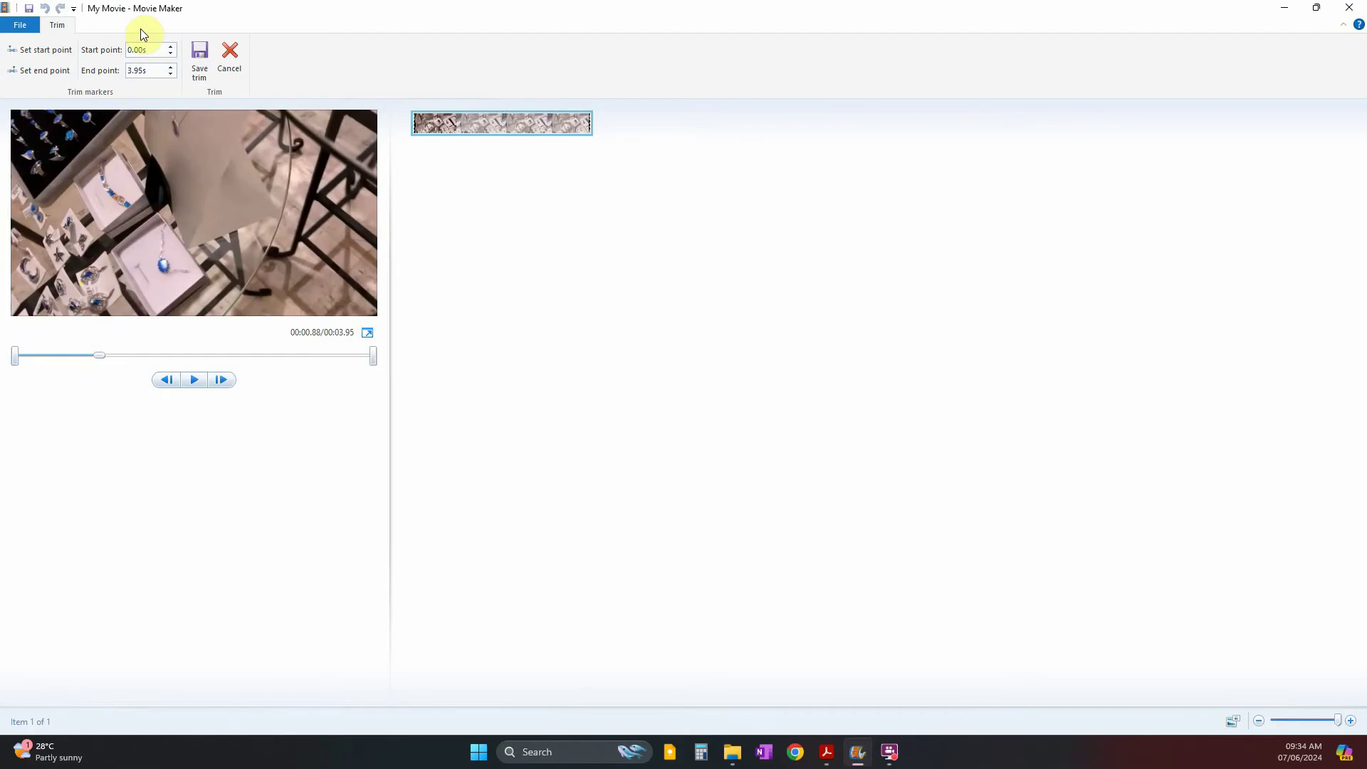
mouse_move(15, 356)
left_mouse_down()
mouse_move(85, 371)
mouse_move(274, 359)
left_mouse_up()
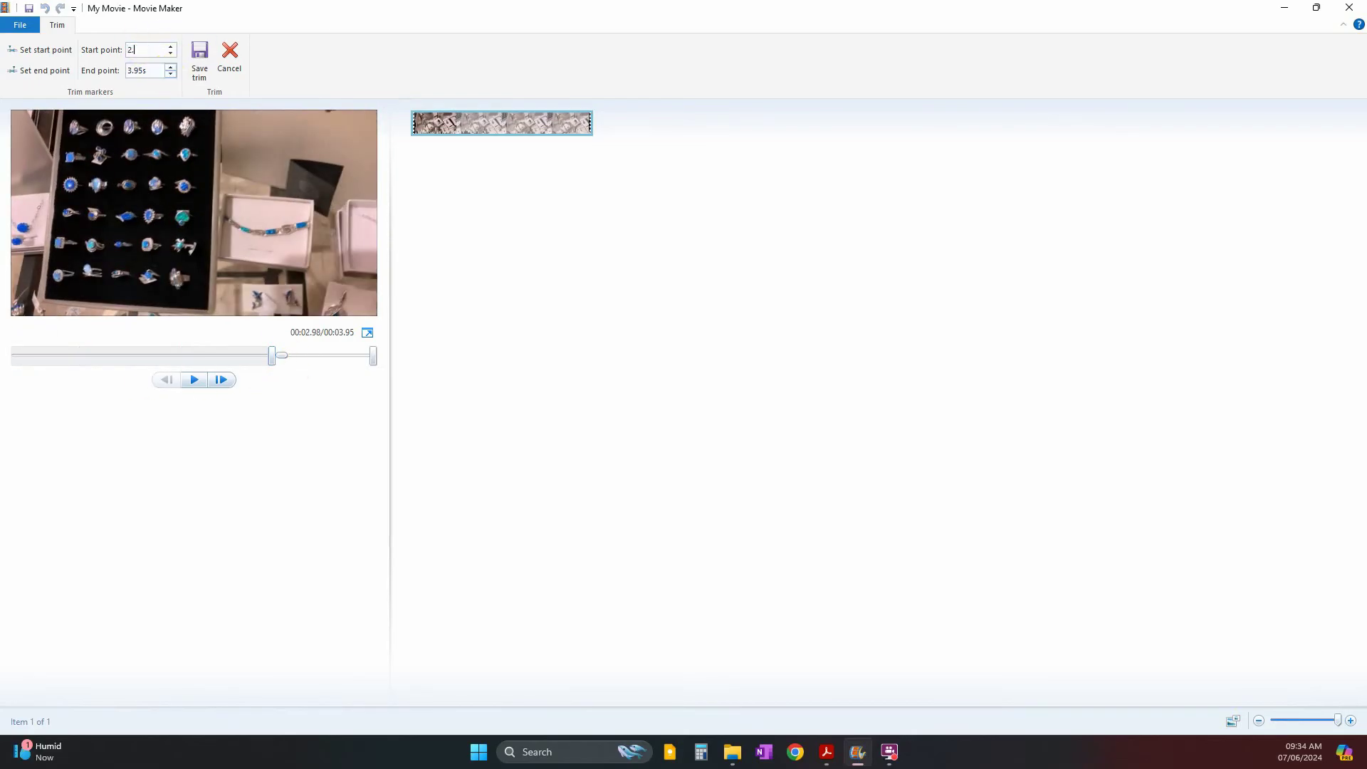
left_click(144, 76)
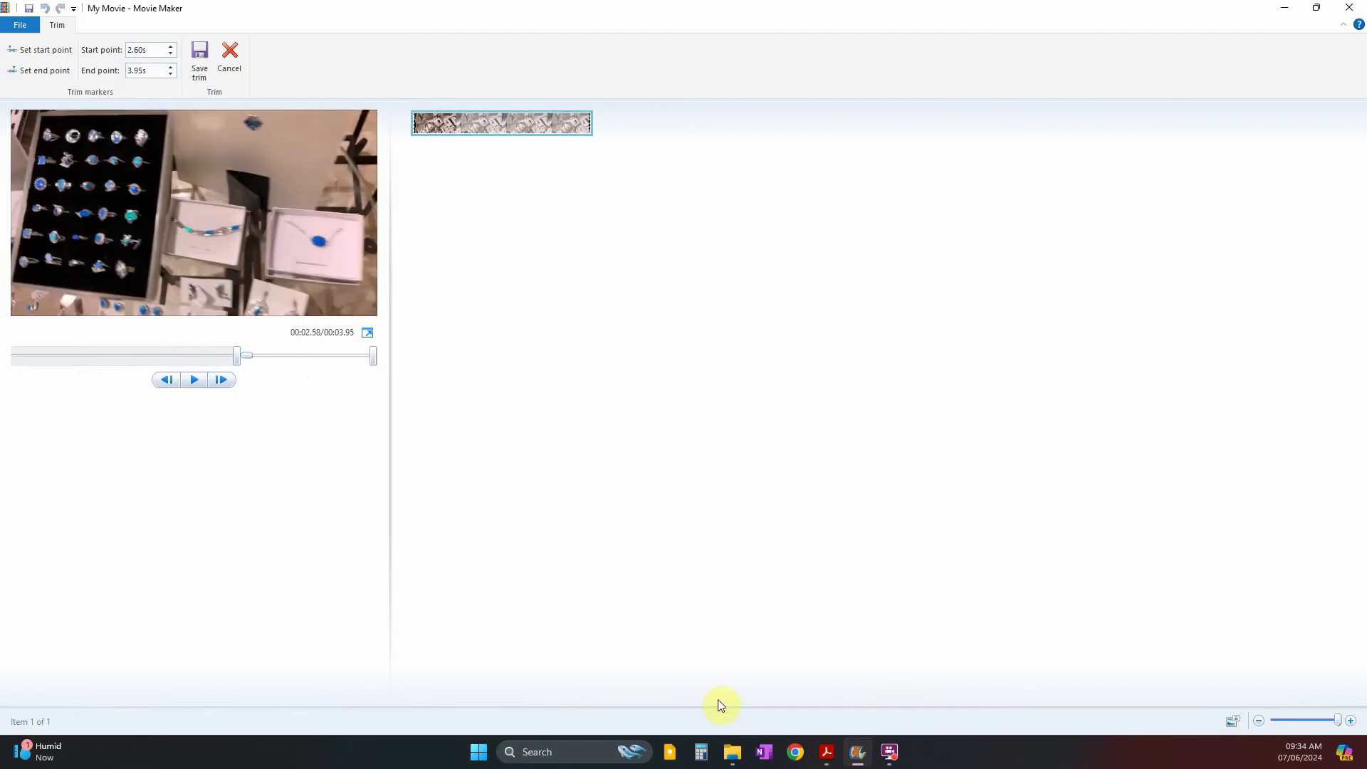
- Calculate 3.95 − 2.6 in Calculator to work out the clip length left after trimming
left_click(702, 749)
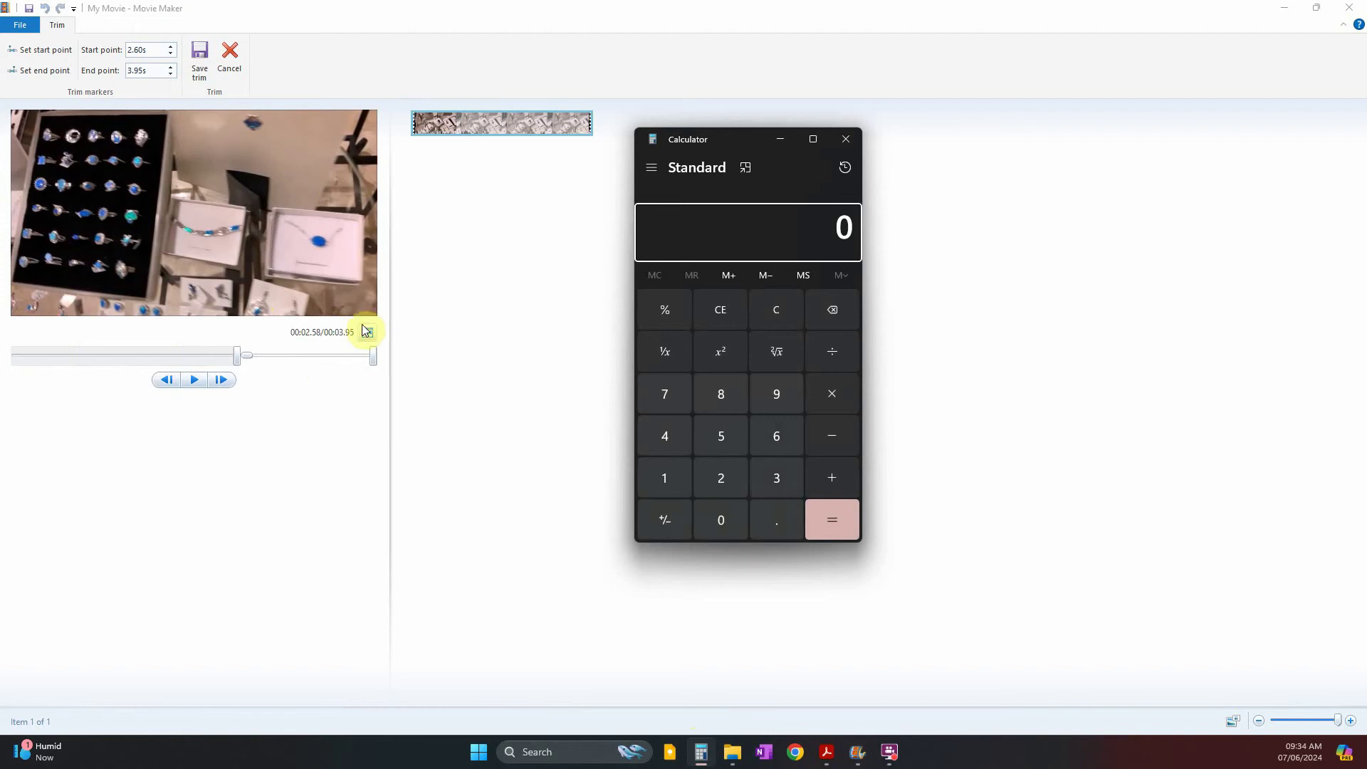
left_click(786, 479)
left_click(780, 516)
left_click(777, 396)
left_click(722, 437)
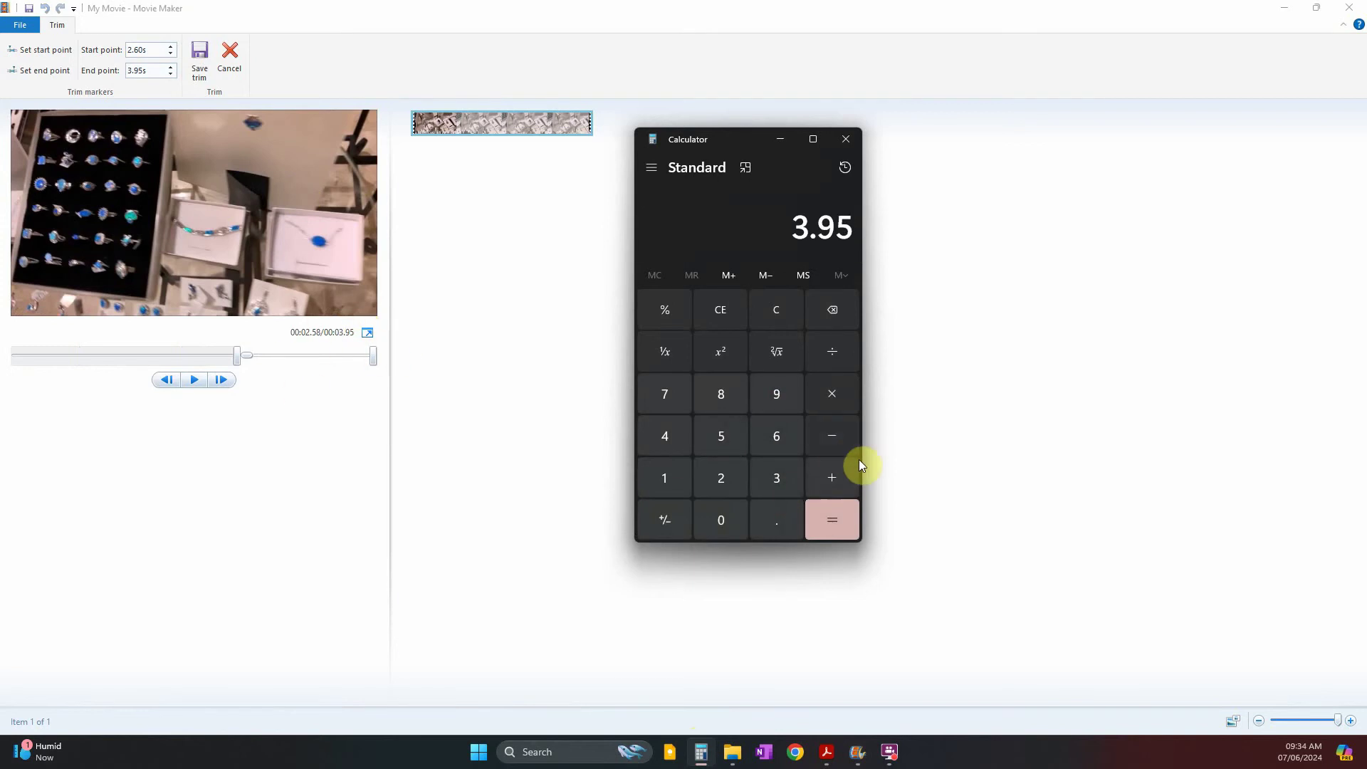
left_click(845, 436)
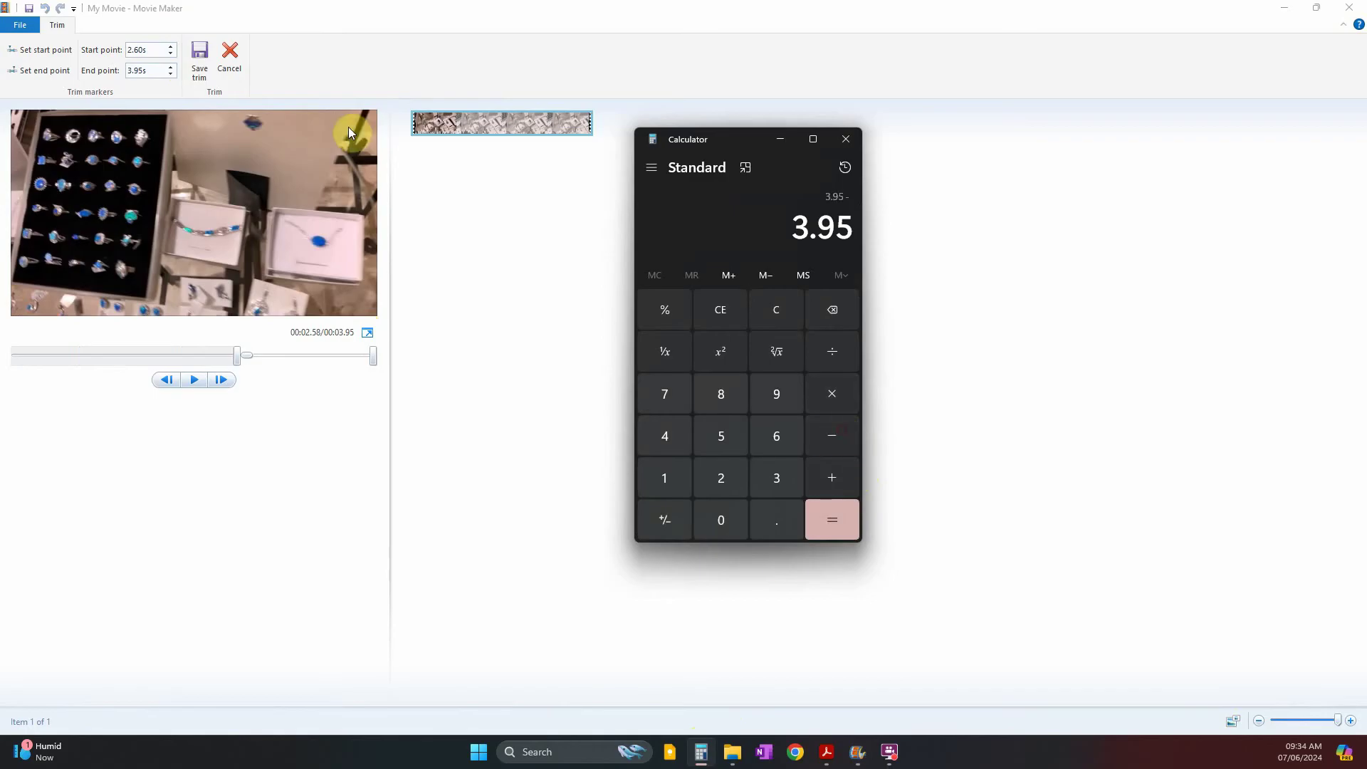
left_click(764, 509)
left_click(776, 440)
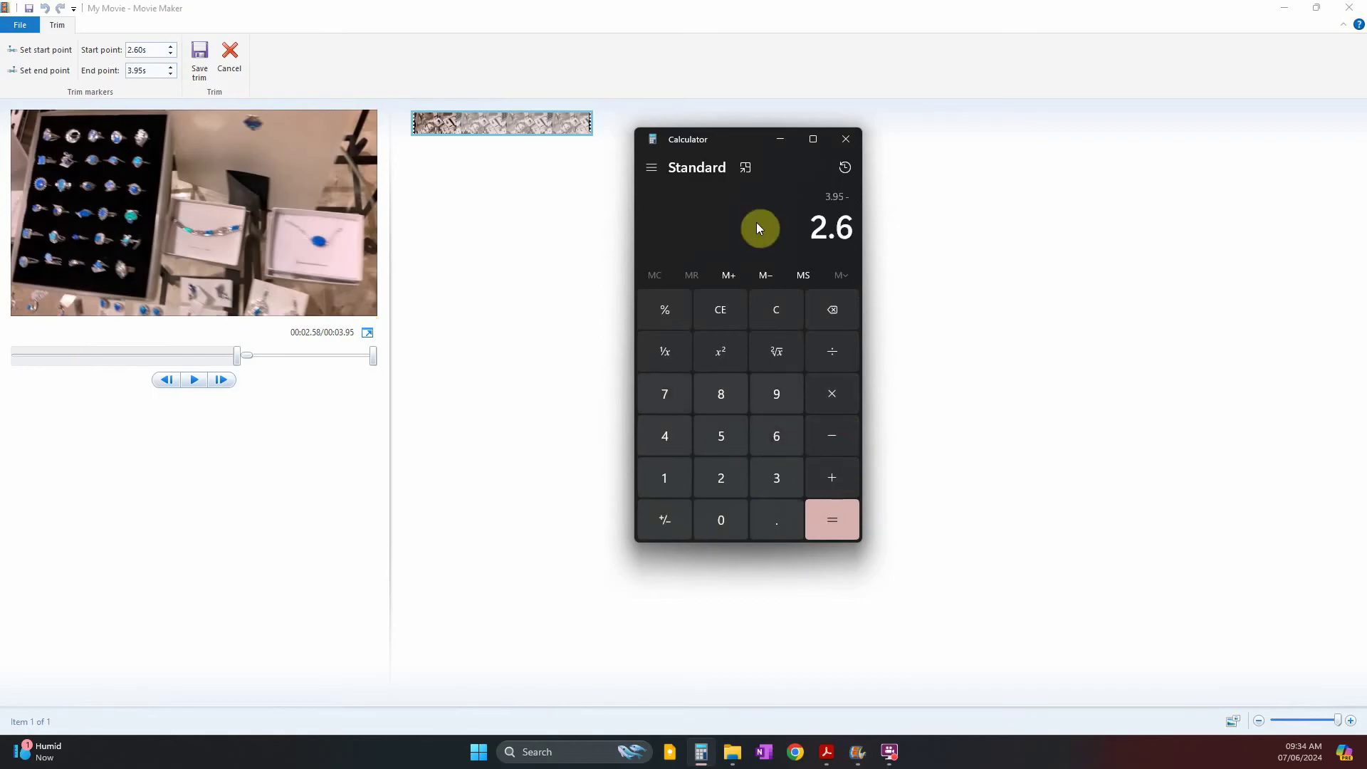
left_click(819, 516)
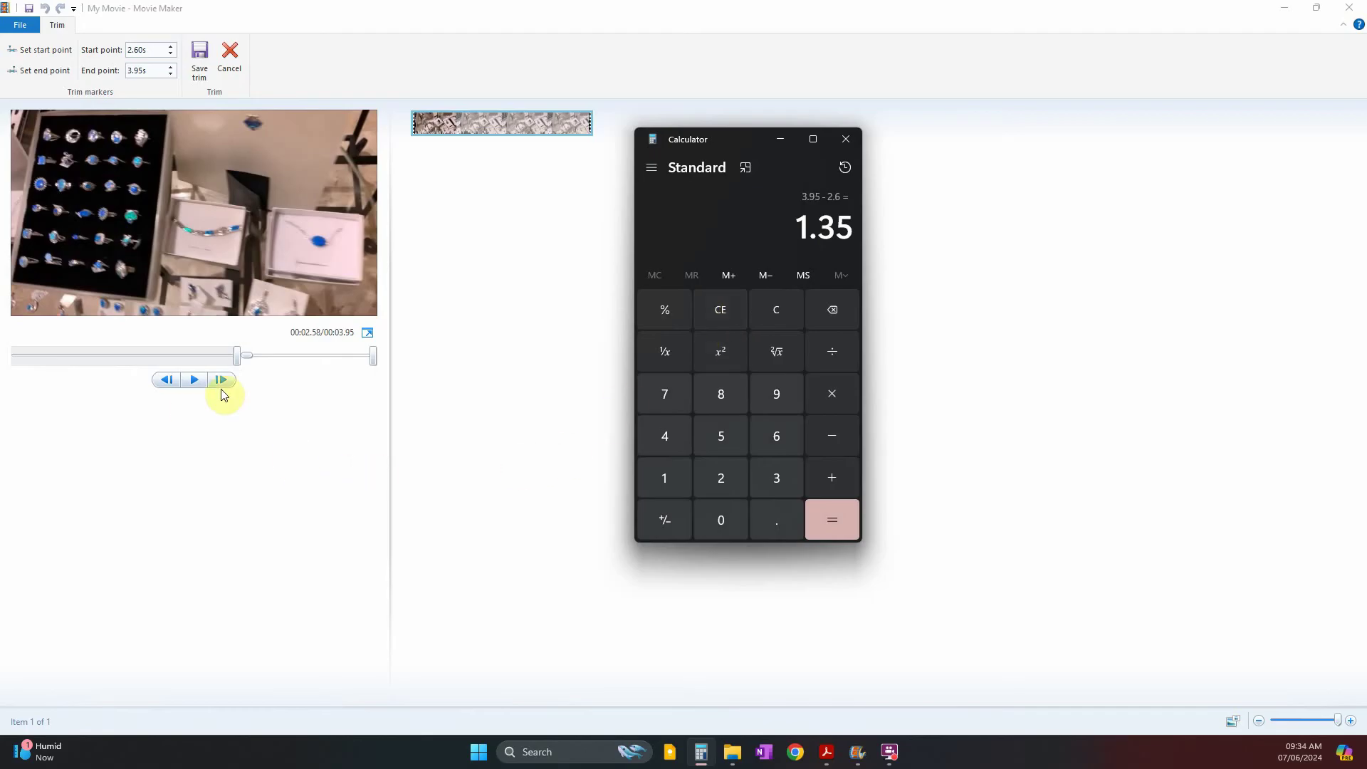
- Save the trim in Movie Maker and play the trimmed clip
left_click(199, 66)
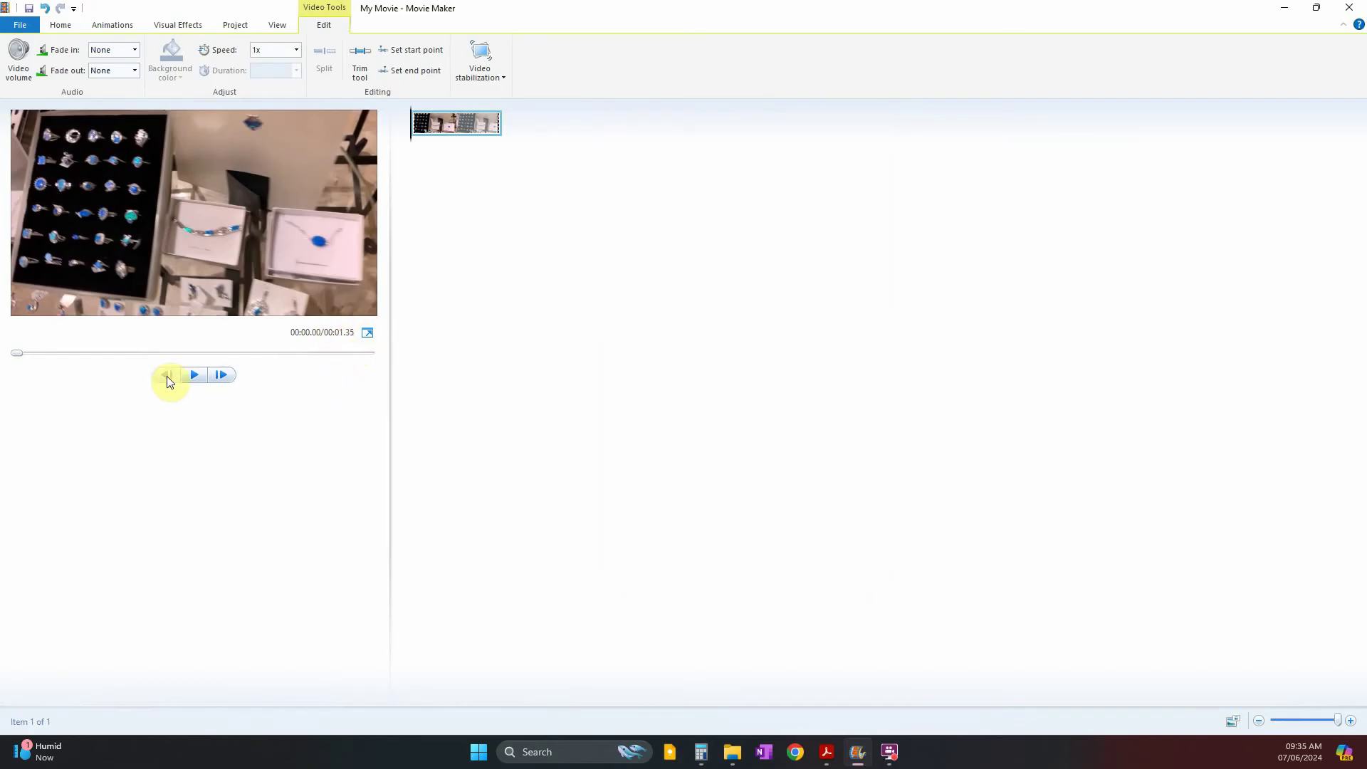
left_click(193, 379)
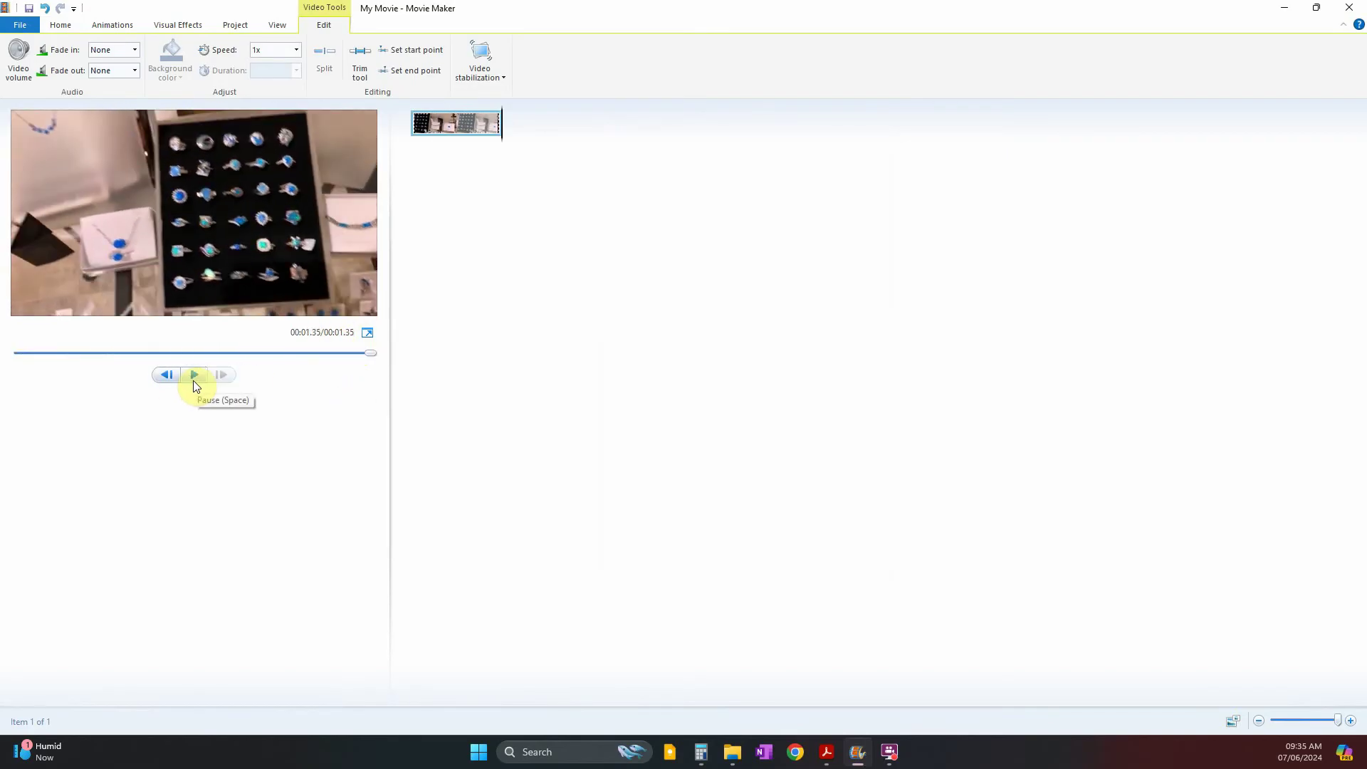
- Read the instruction about splicing m24items2.mp4 in task 4 of the exam paper, and return to Movie Maker
left_click(828, 752)
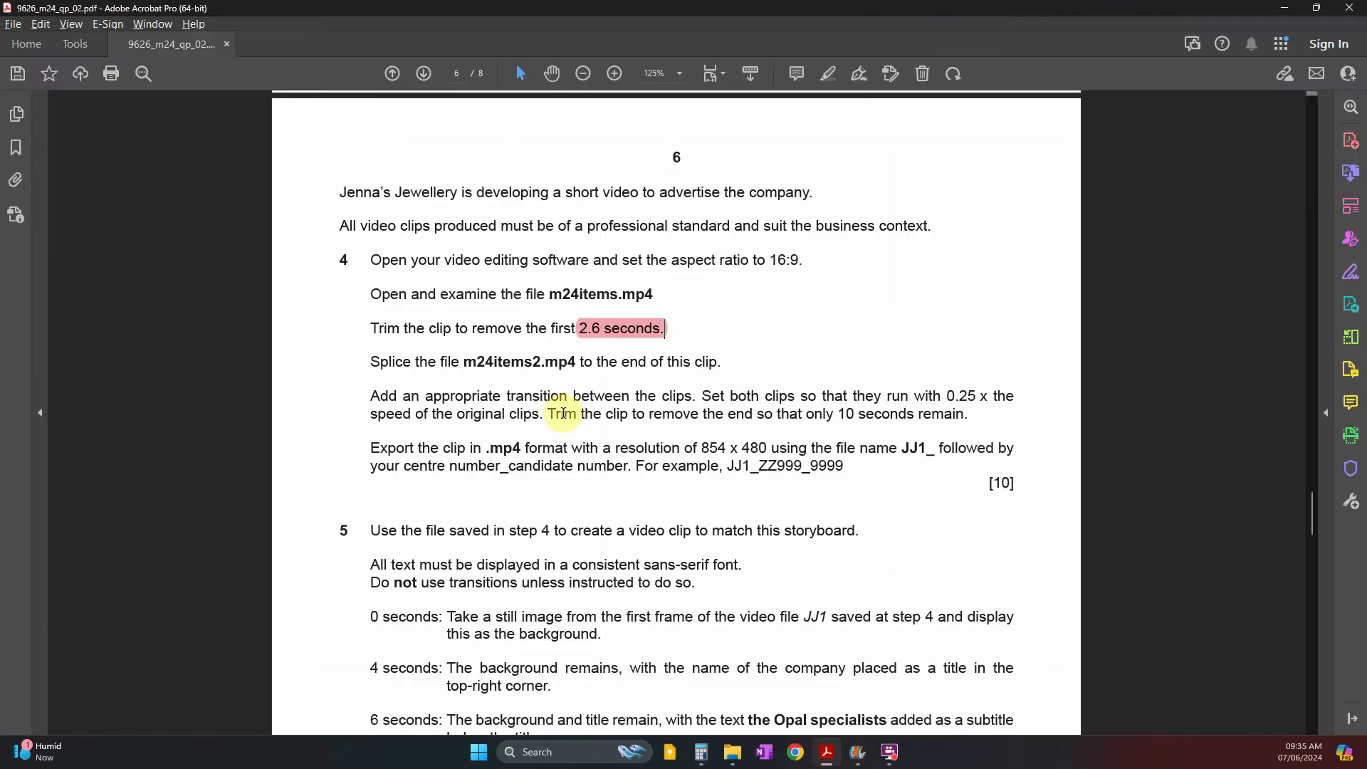
scroll(456, 378, "up", 1)
left_click_drag(436, 328, 576, 327)
left_click(464, 328)
left_click_drag(464, 328, 716, 332)
left_click(1285, 7)
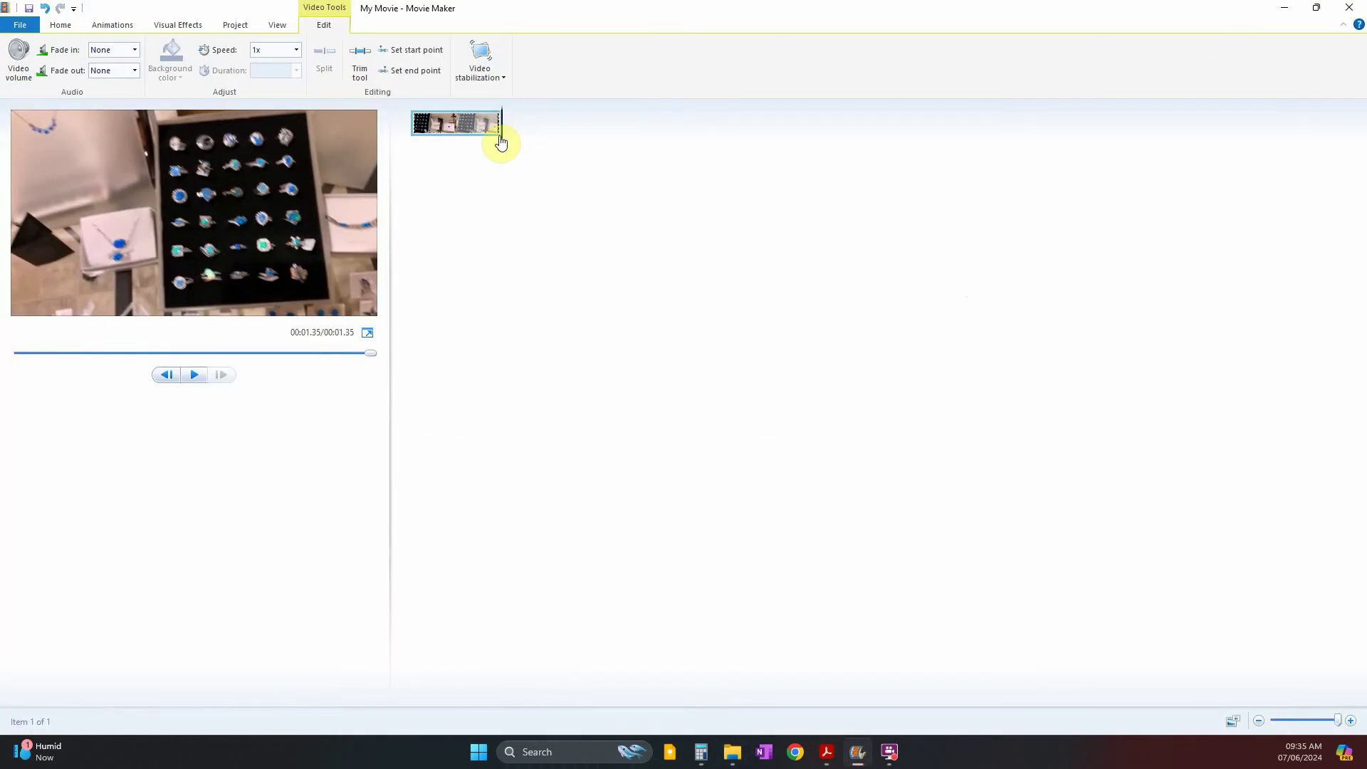
- Splice m24items2.mp4 from File Explorer onto the end of the trimmed clip in Movie Maker and scrub back across the join
left_click(732, 752)
left_click_drag(366, 631, 1190, 278)
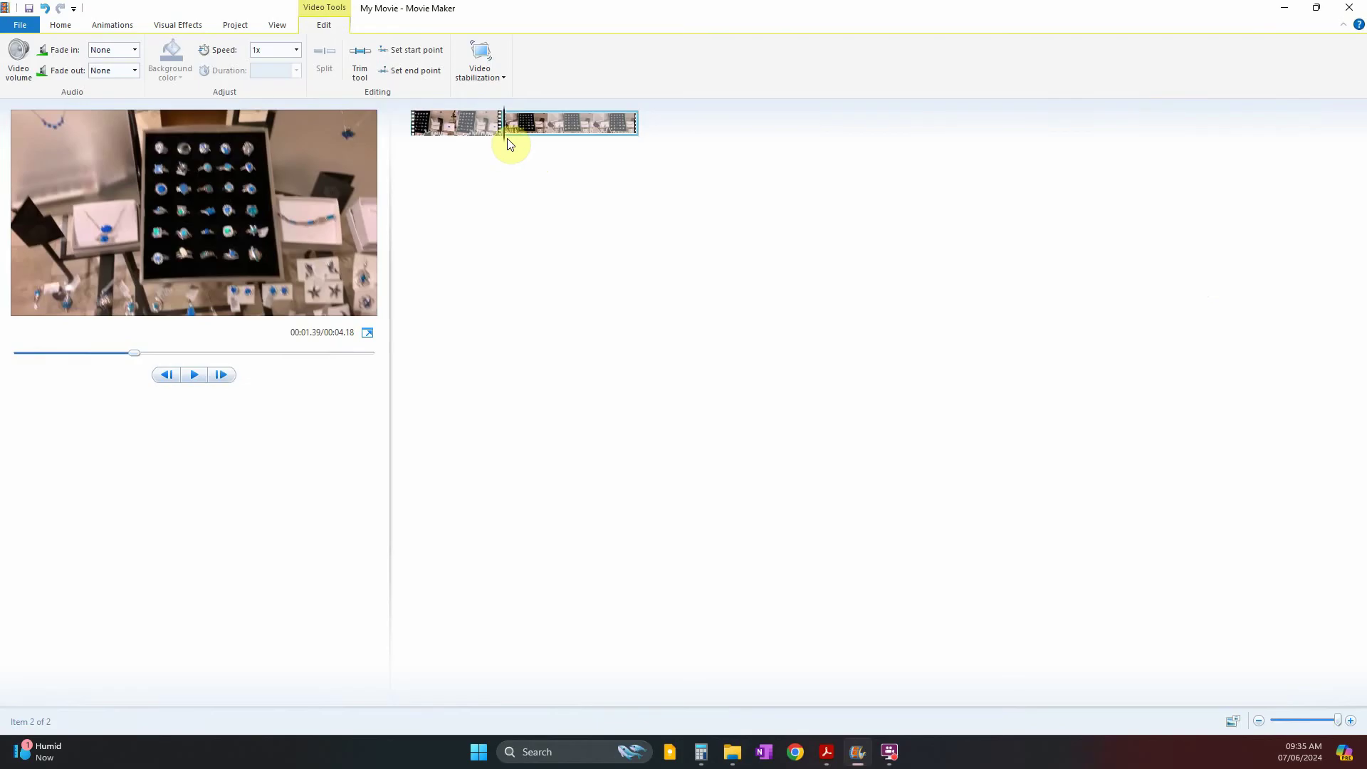
mouse_move(504, 145)
left_mouse_down()
mouse_move(555, 153)
mouse_move(460, 156)
mouse_move(534, 161)
mouse_move(494, 153)
left_mouse_up()
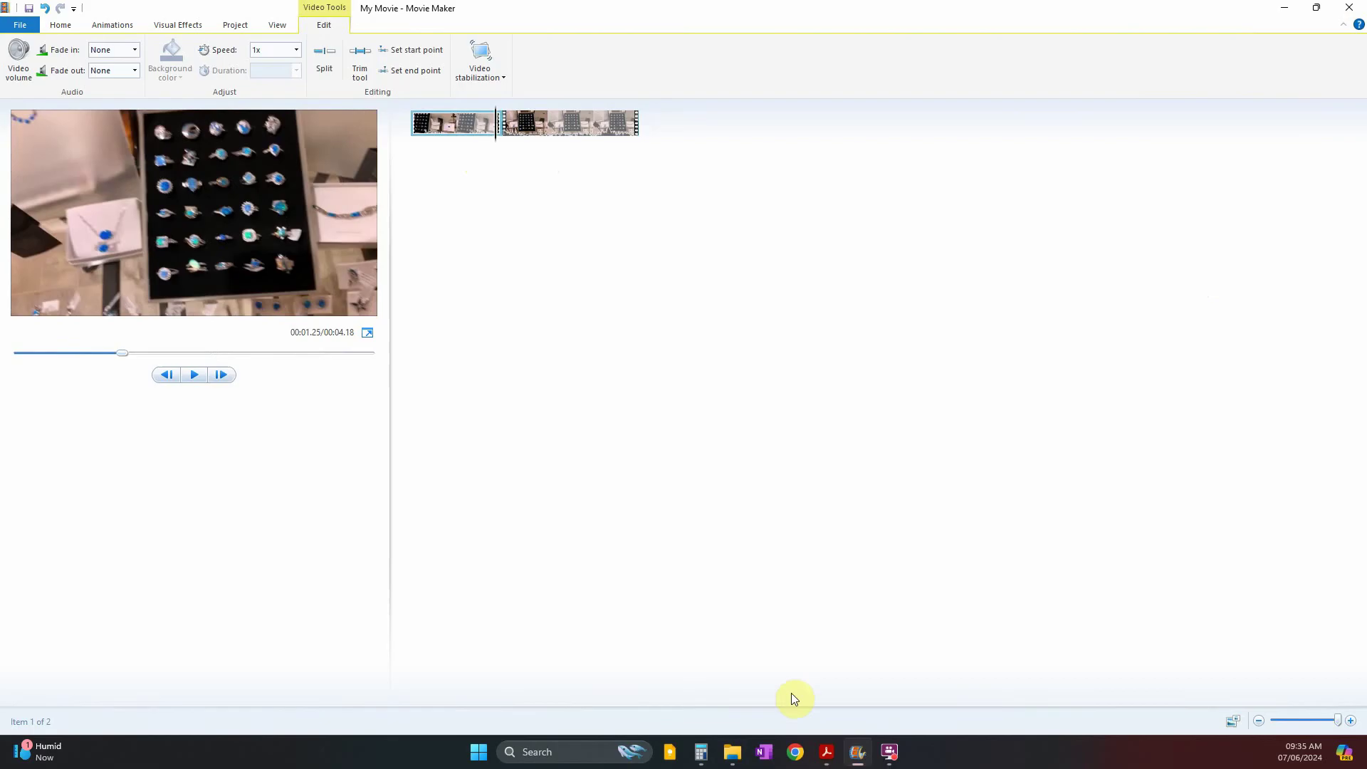
- Switch to the exam paper and highlight "Splice", "transition" and "0.25" in task 4
left_click(824, 752)
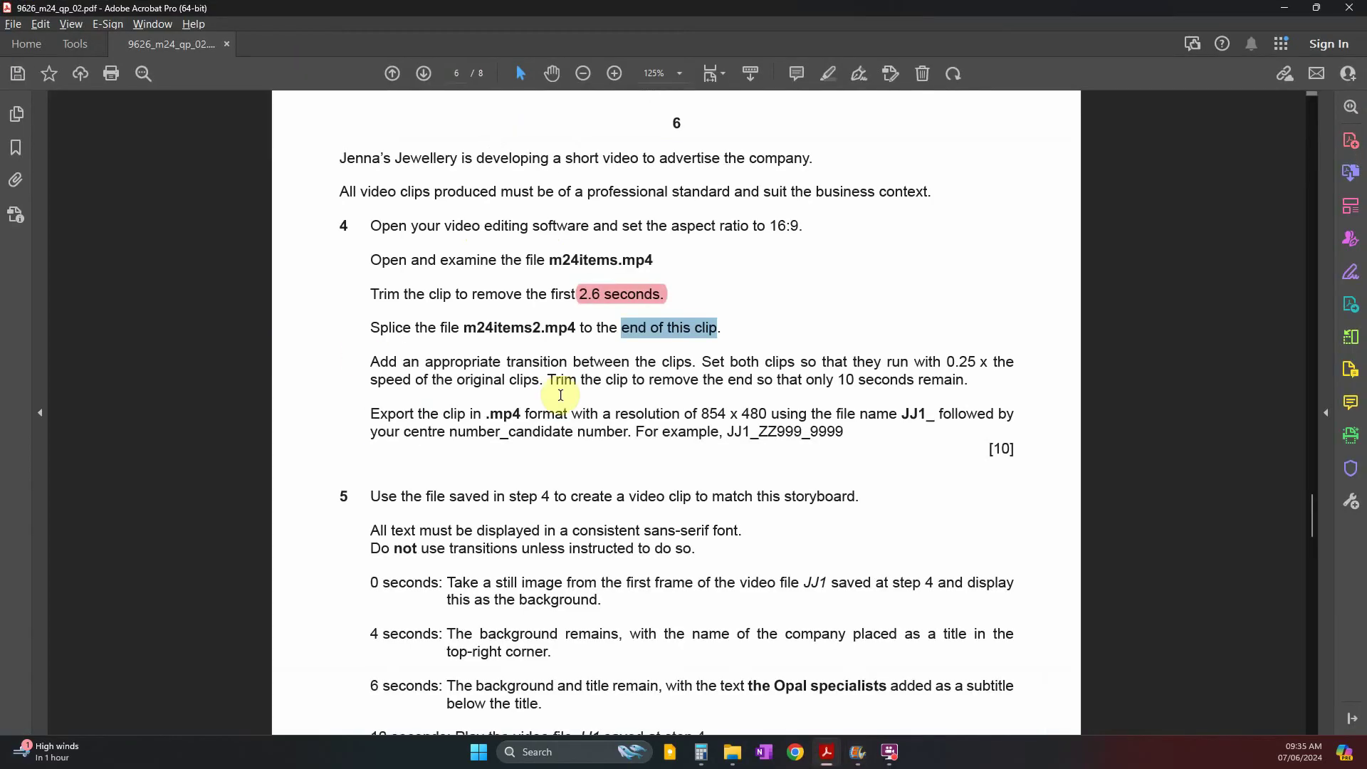
scroll(554, 408, "down", 2)
left_click_drag(370, 260, 412, 259)
left_click(420, 230)
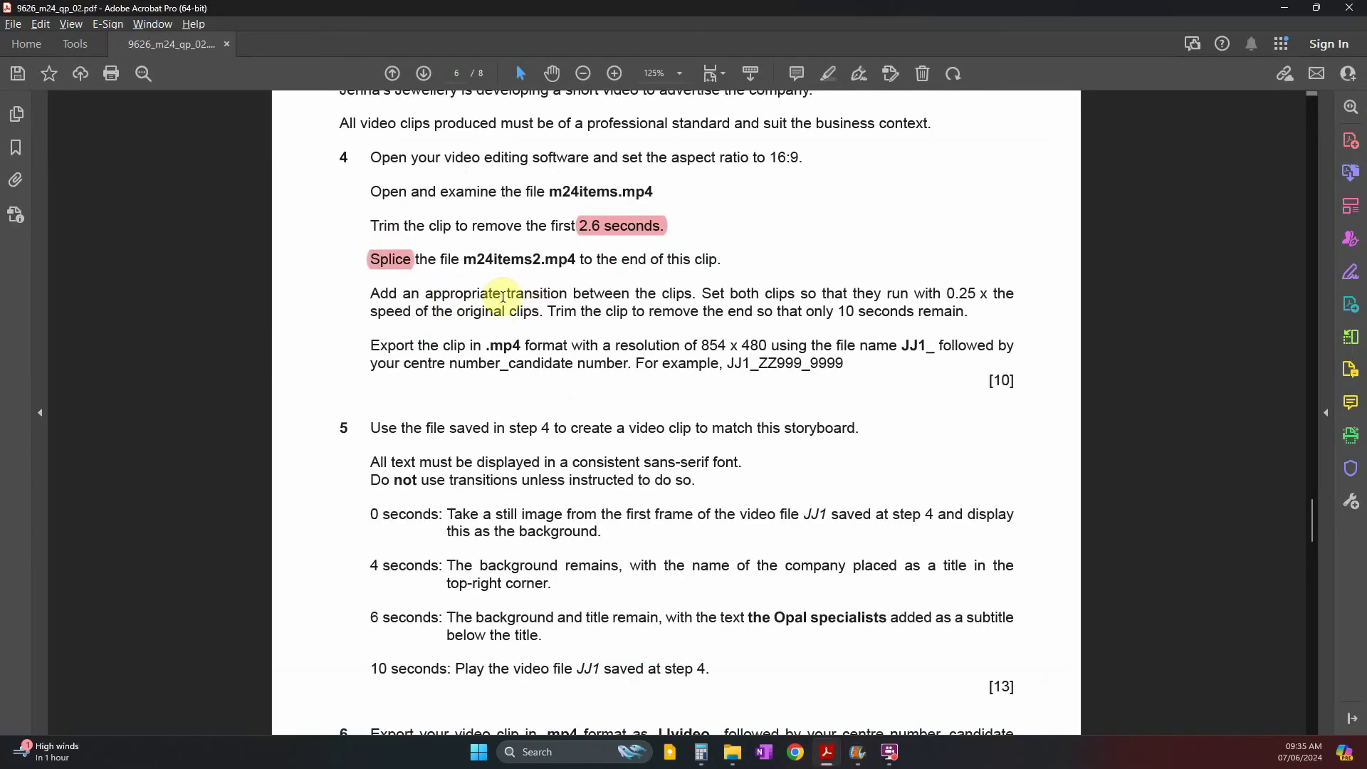
double_click(544, 295)
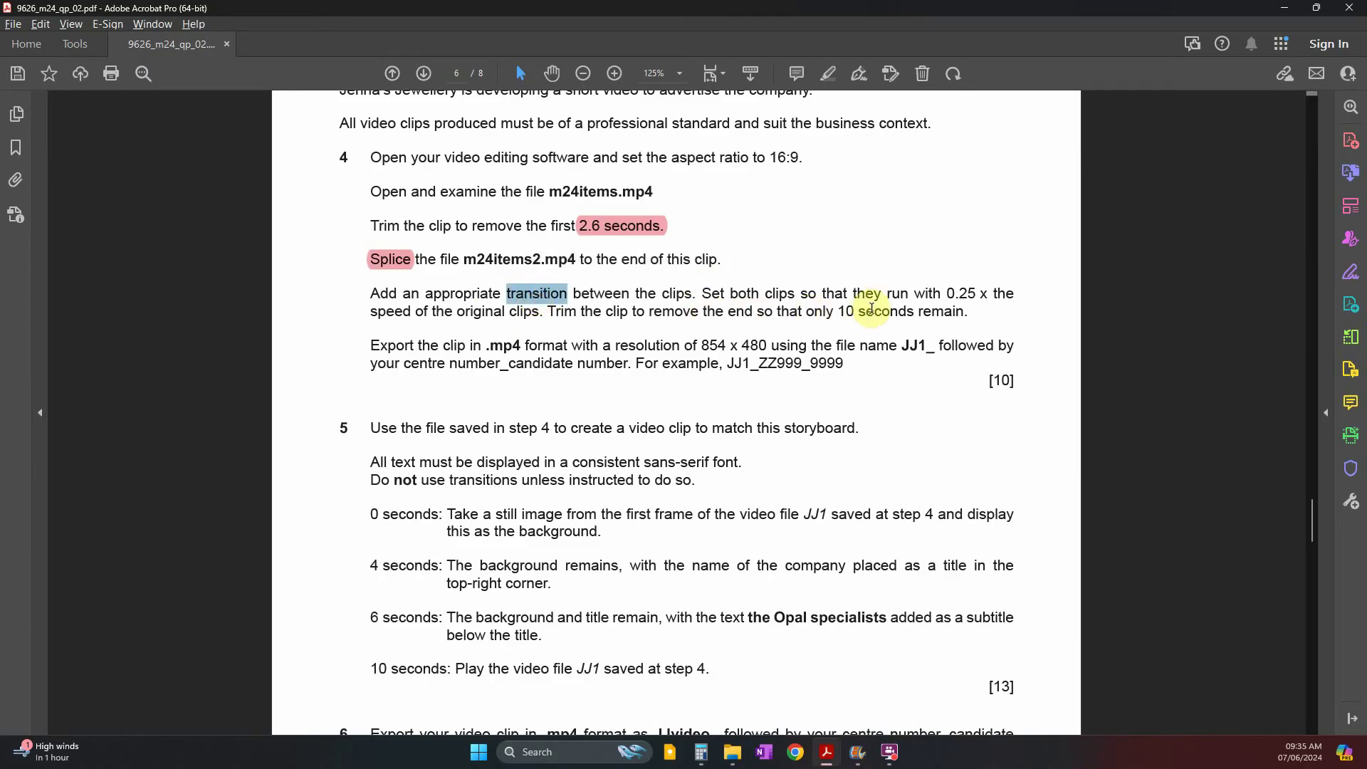
double_click(959, 294)
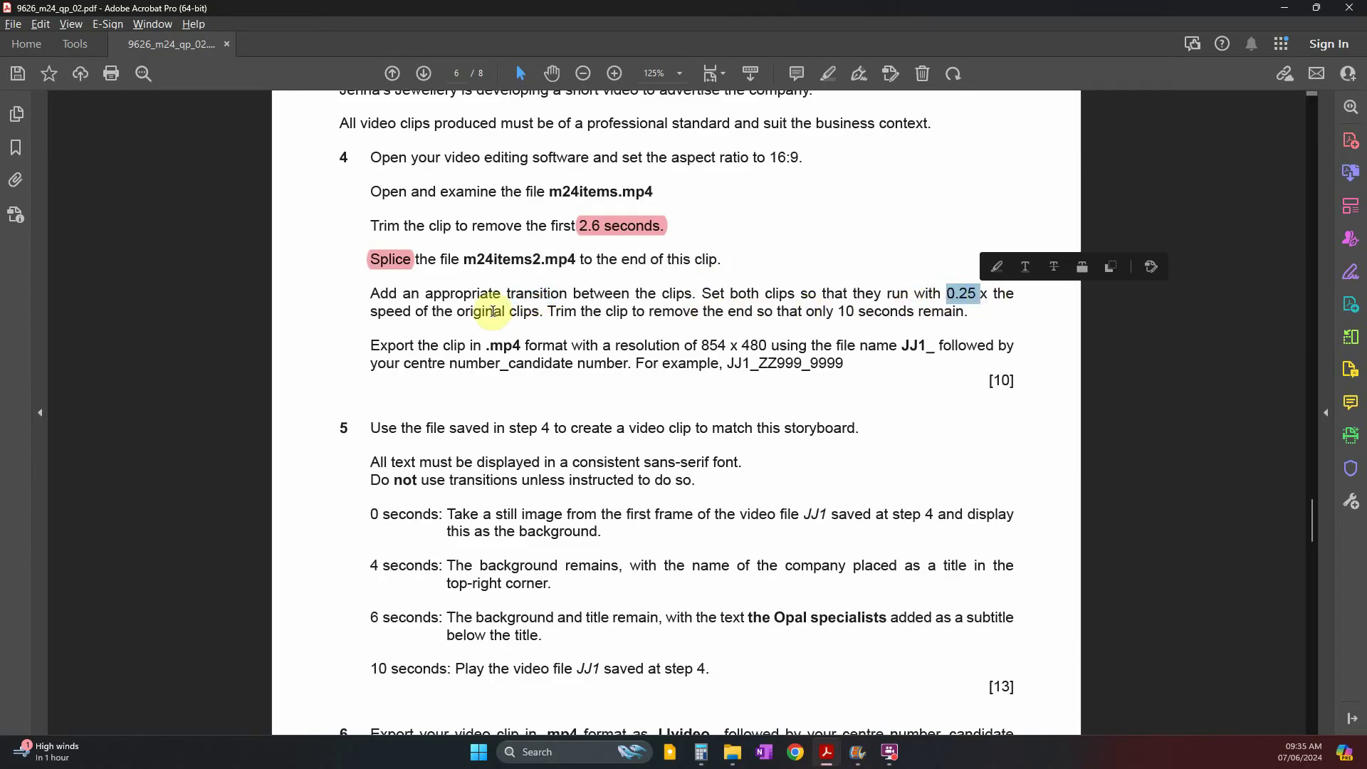
double_click(536, 295)
left_click(555, 269)
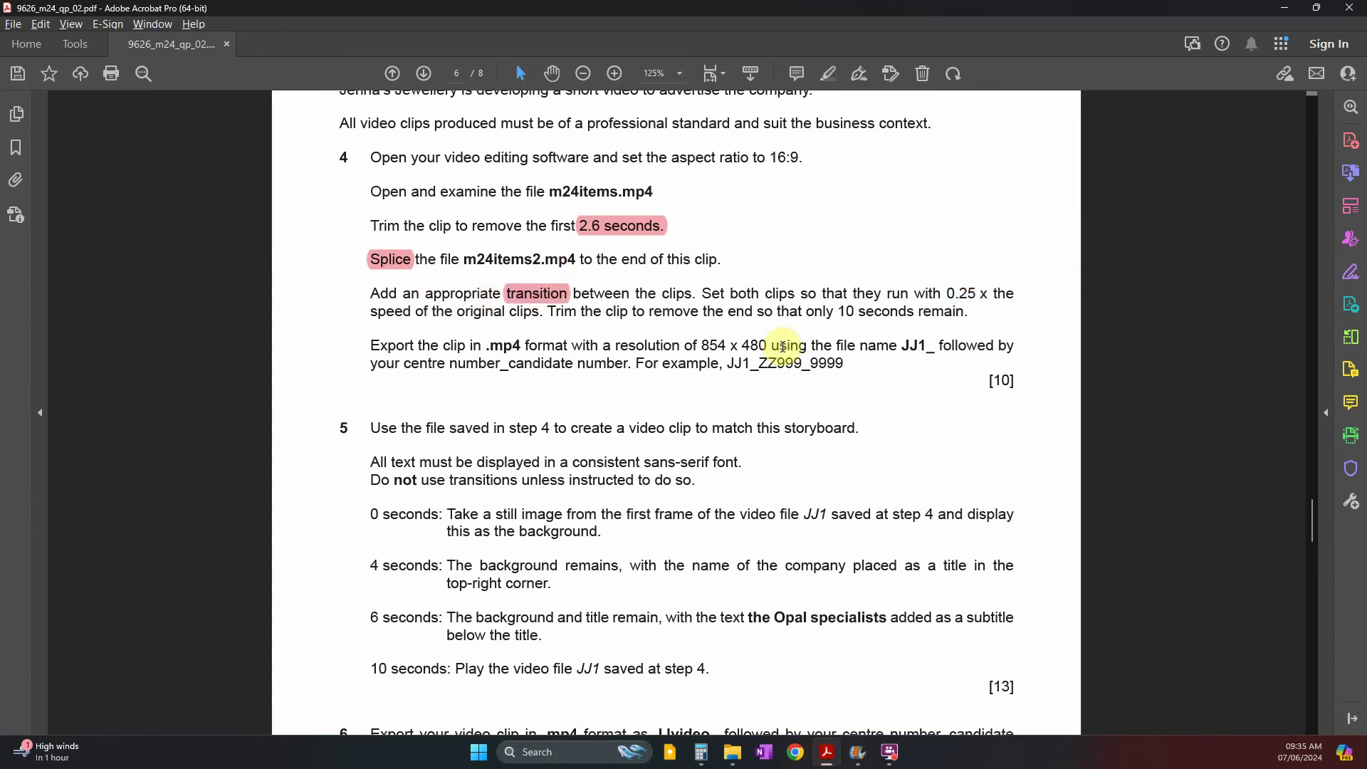
double_click(961, 294)
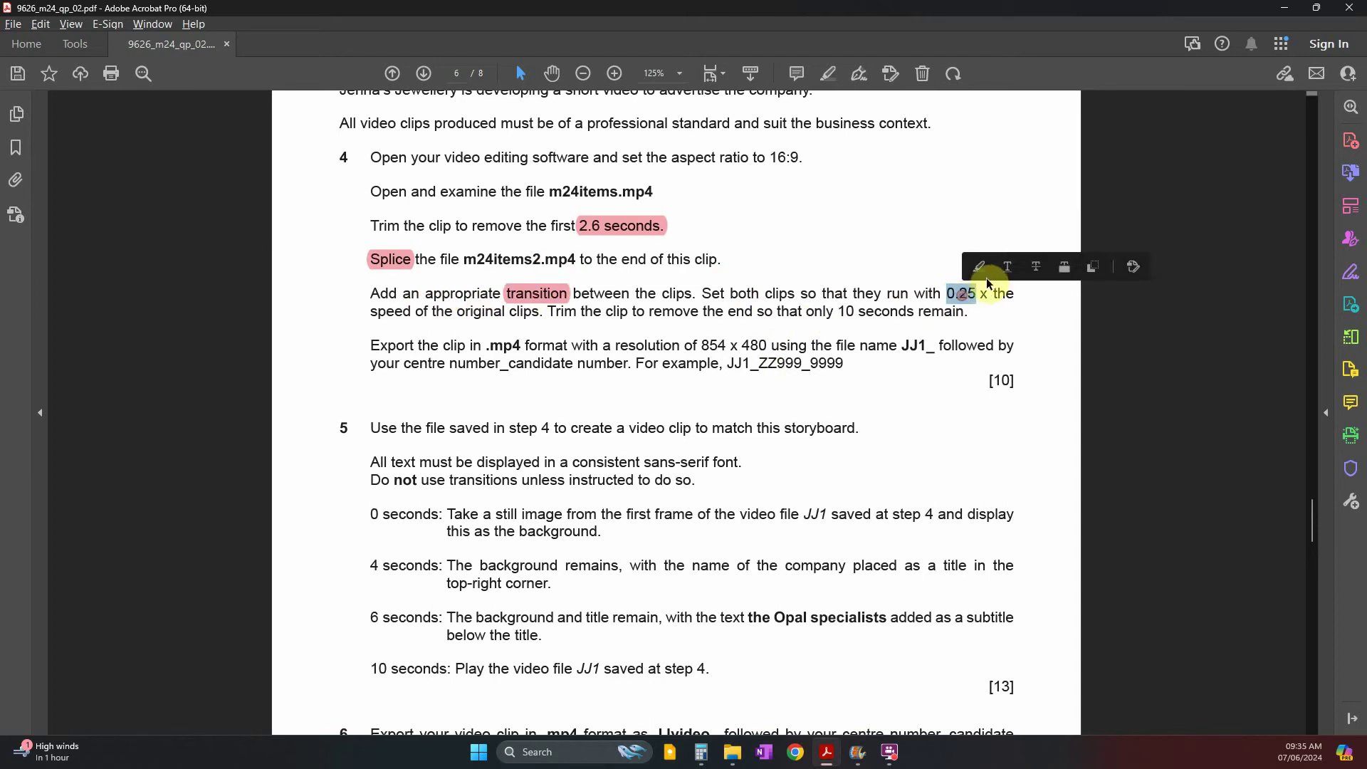
left_click(980, 269)
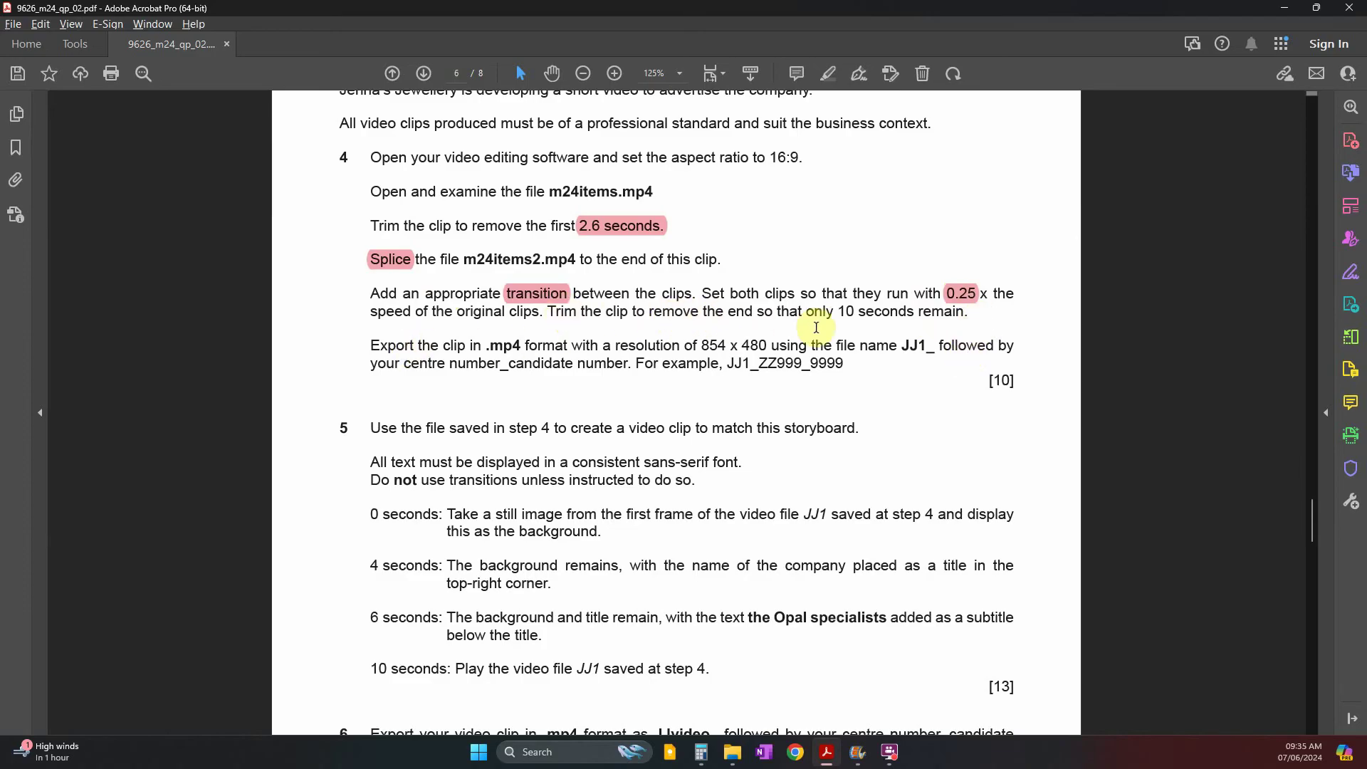
- Highlight "10 seconds remain", "end" and "remove" in the trimming instruction of task 4
left_click_drag(840, 312, 966, 311)
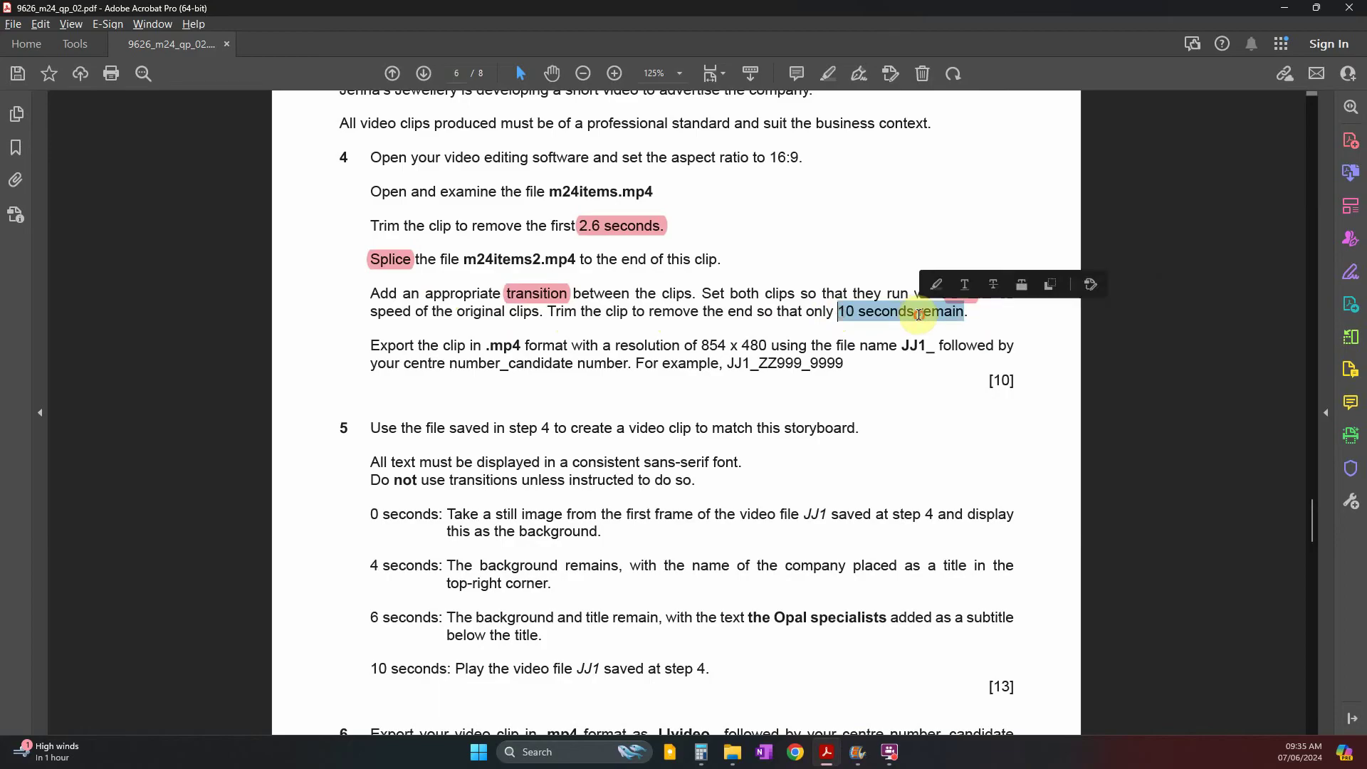
left_click(928, 281)
double_click(738, 313)
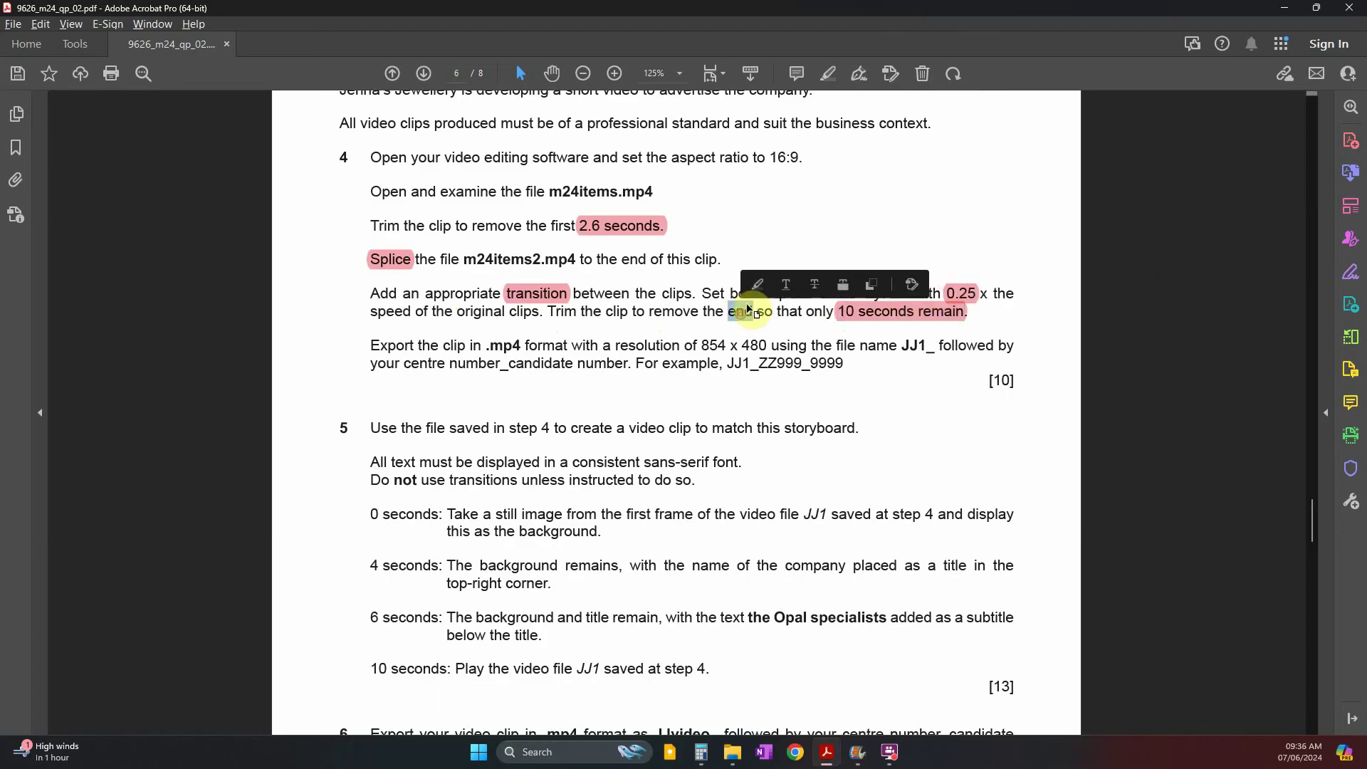
left_click(764, 280)
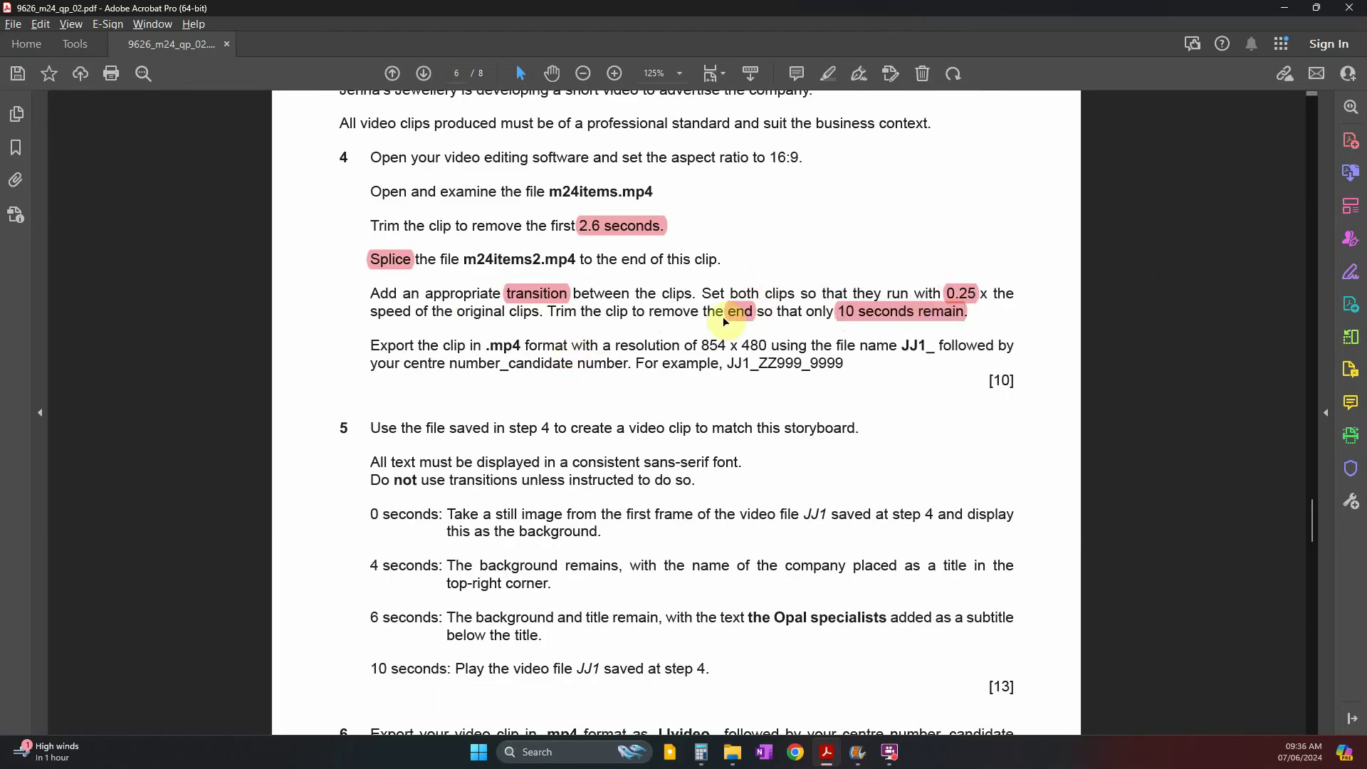
double_click(669, 310)
left_click(683, 280)
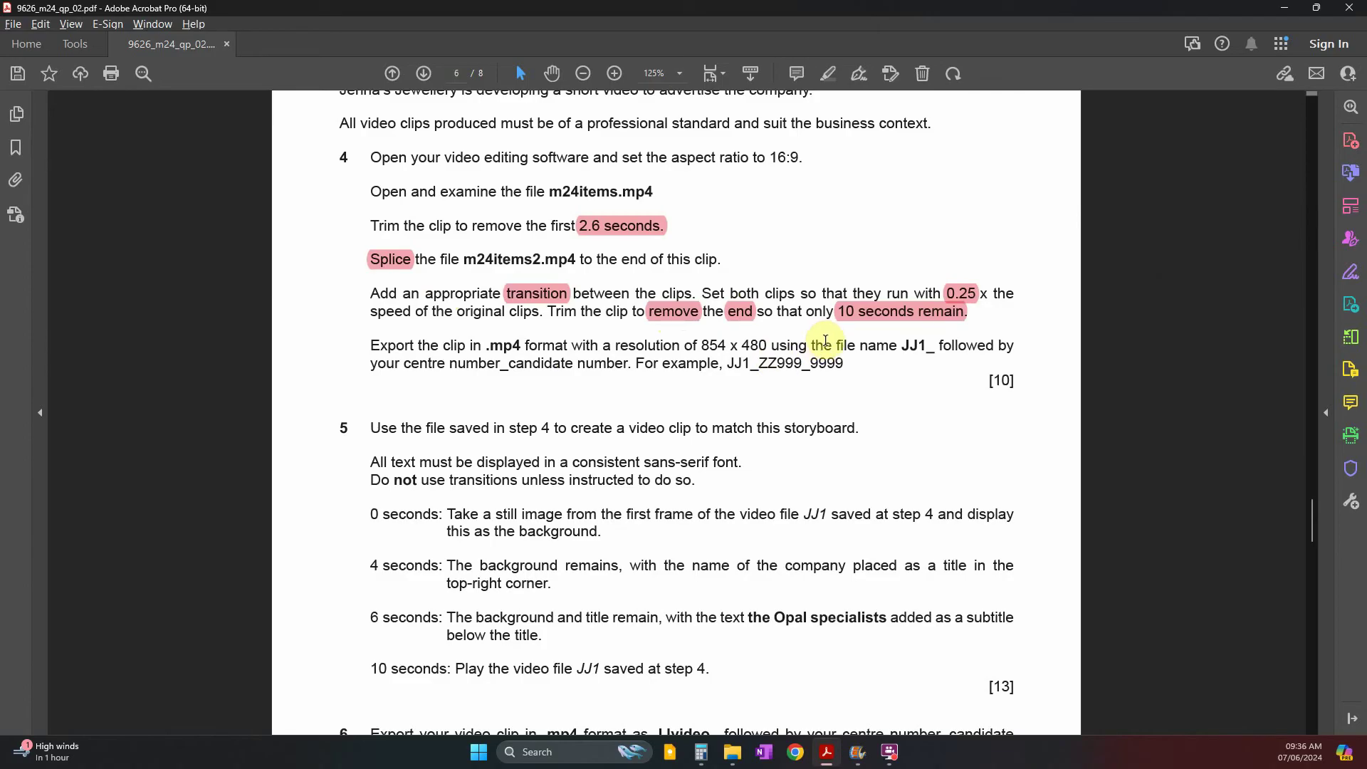
- Return to Movie Maker, apply the diamond-shaped transition to the second clip, and move the playhead to just before the join
double_click(534, 292)
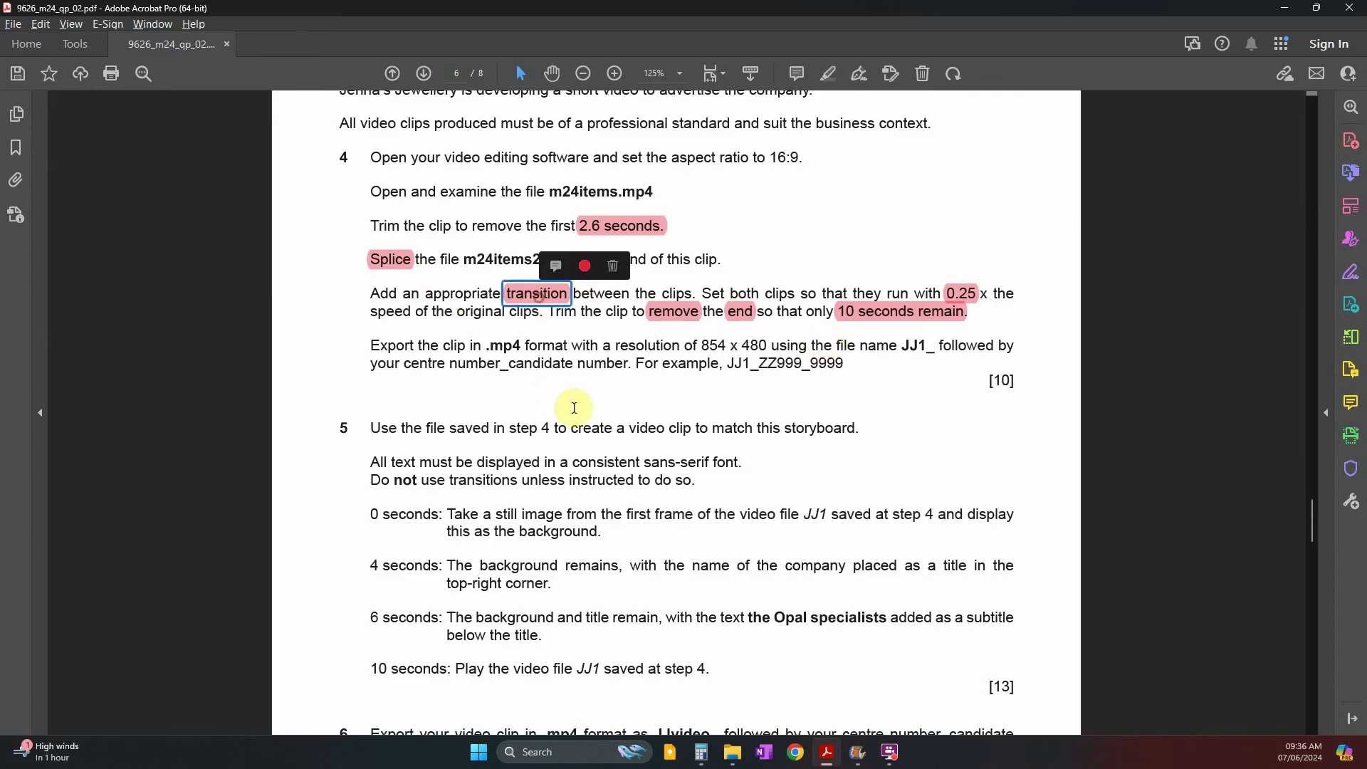
key("alt+Tab")
left_click(550, 115)
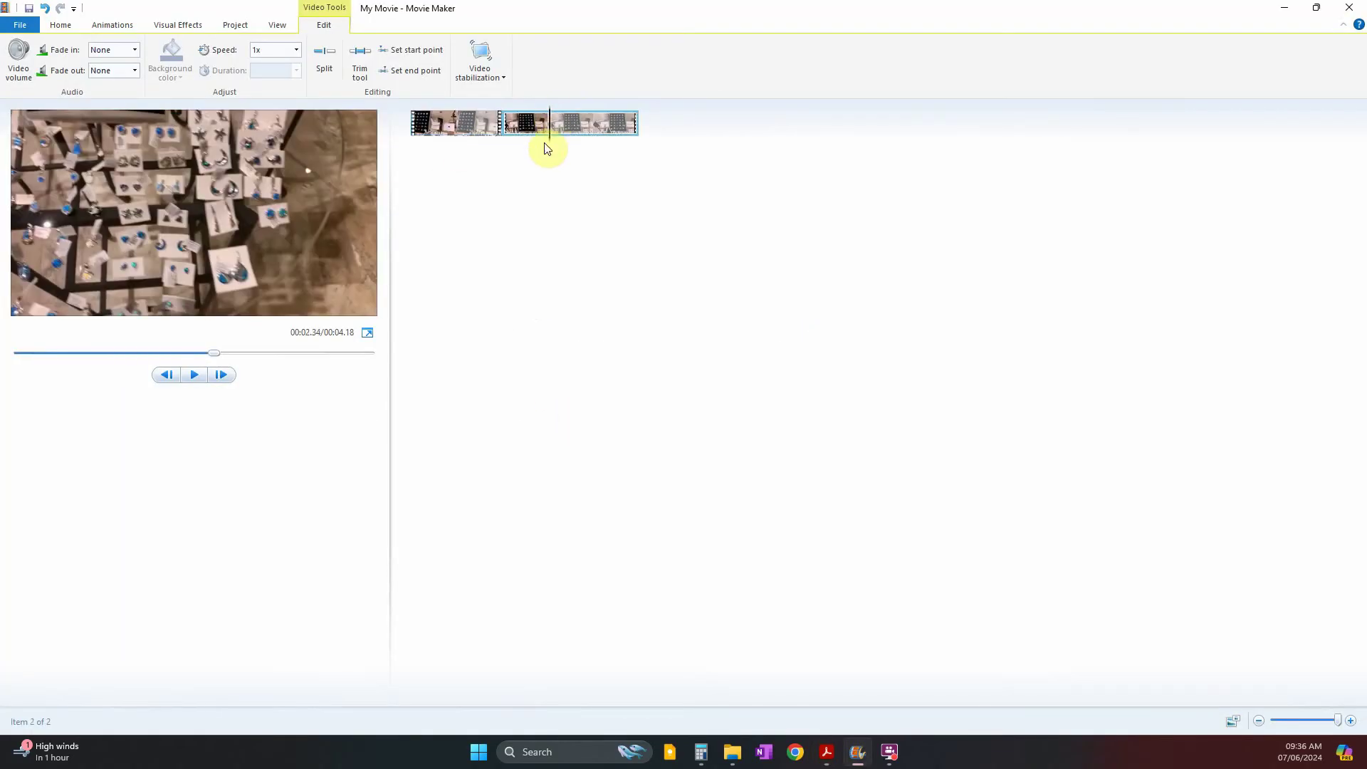
left_click(151, 25)
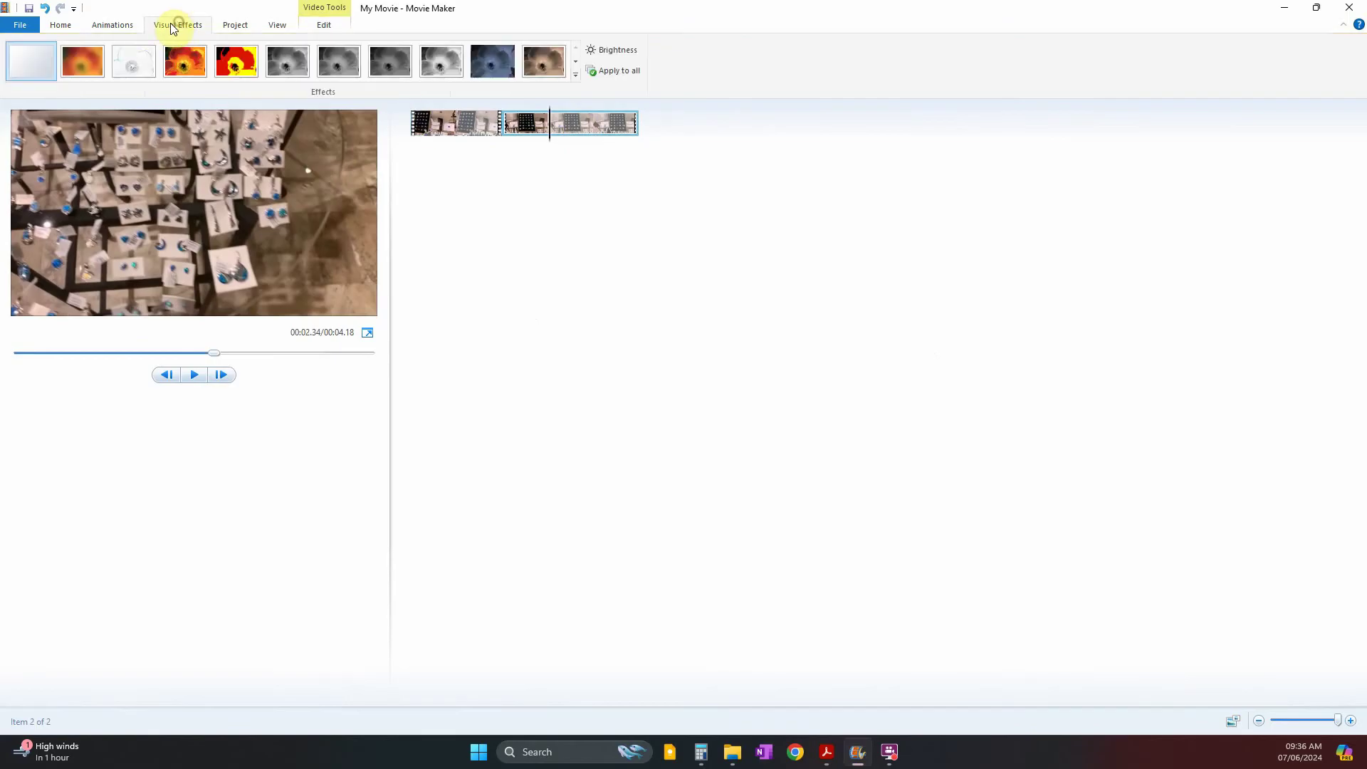
left_click(120, 29)
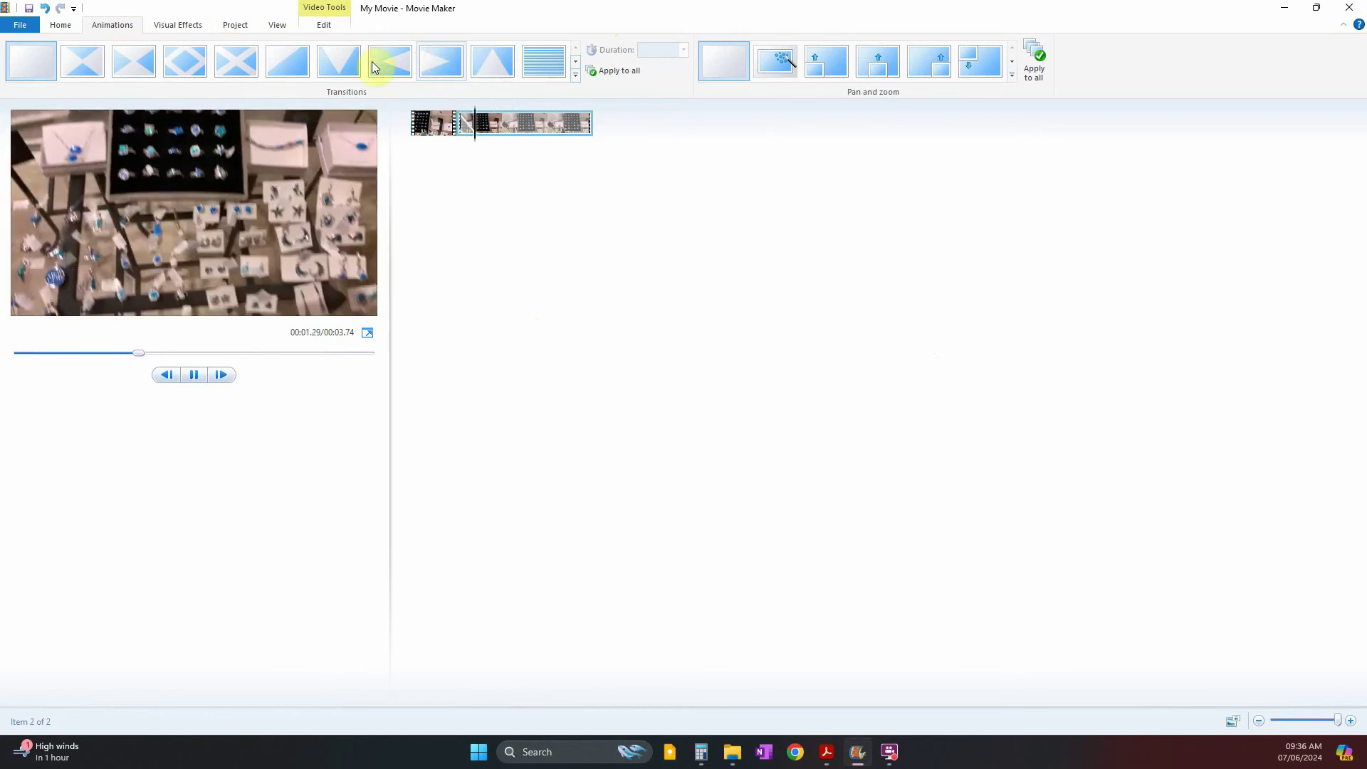
left_click(194, 58)
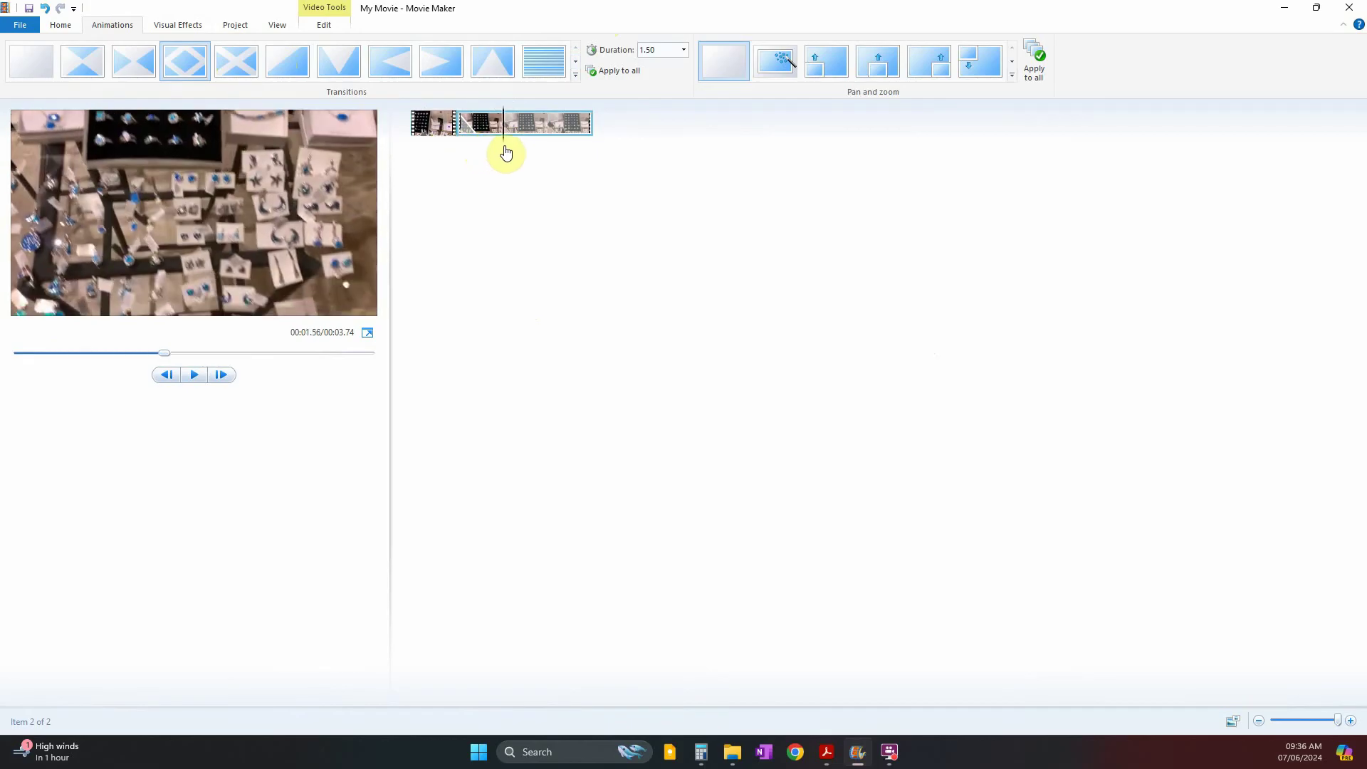
left_click(451, 145)
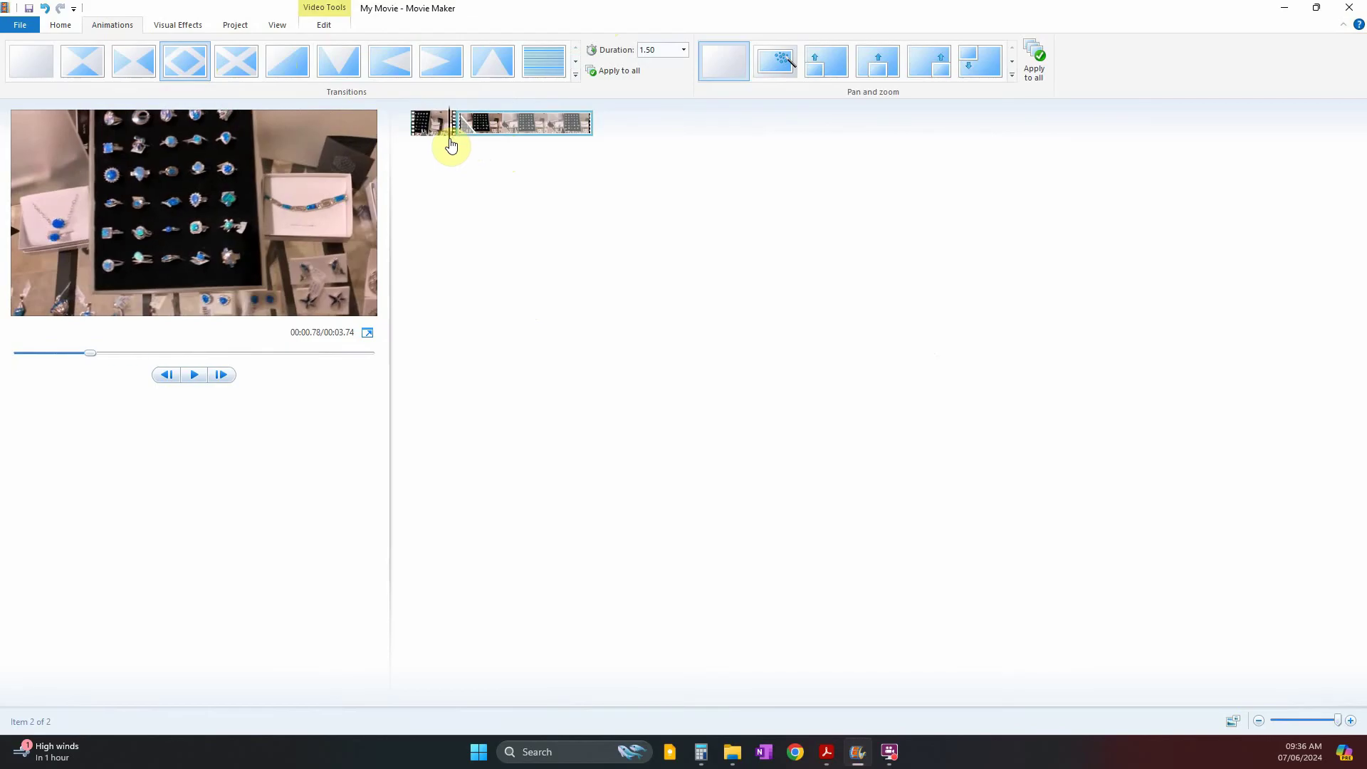
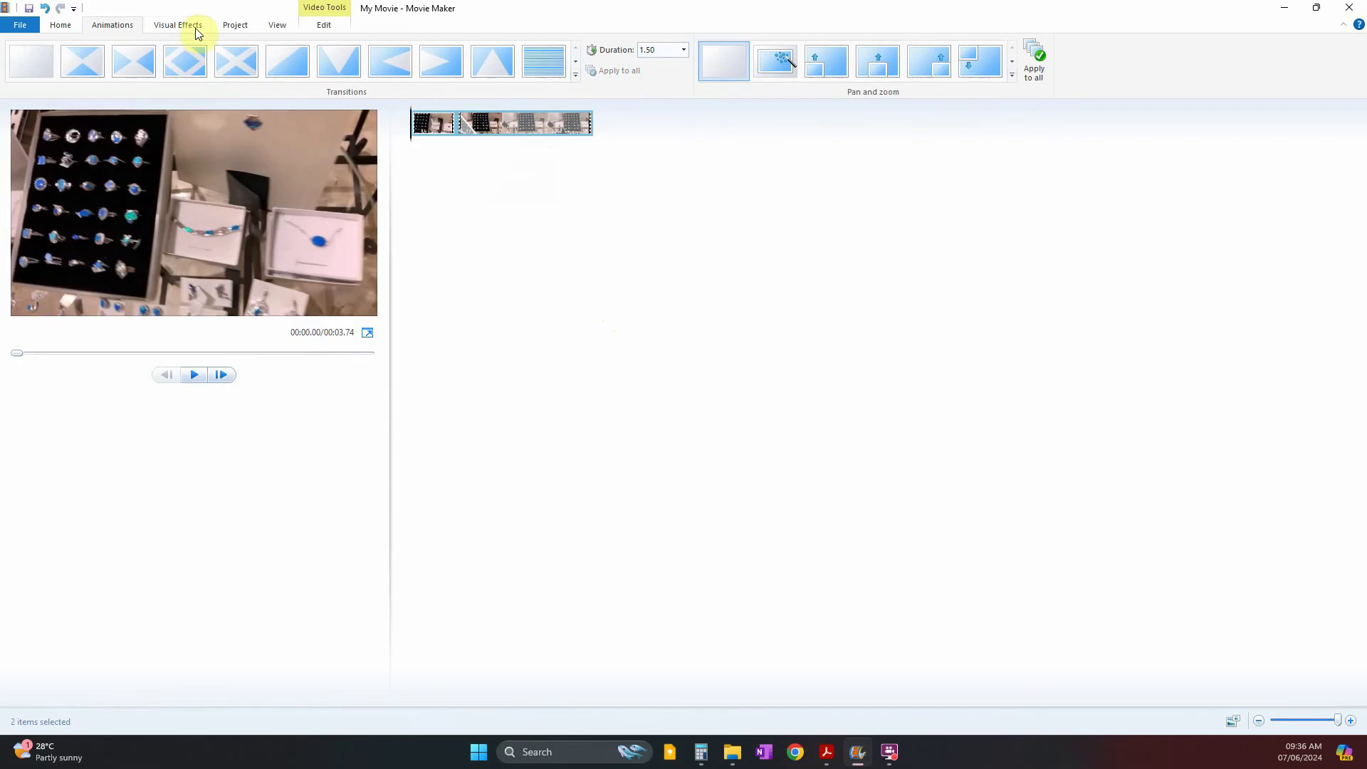
- Set the speed of both selected clips to 0.25x and play the slowed movie
left_click(60, 25)
left_click(281, 25)
left_click(321, 26)
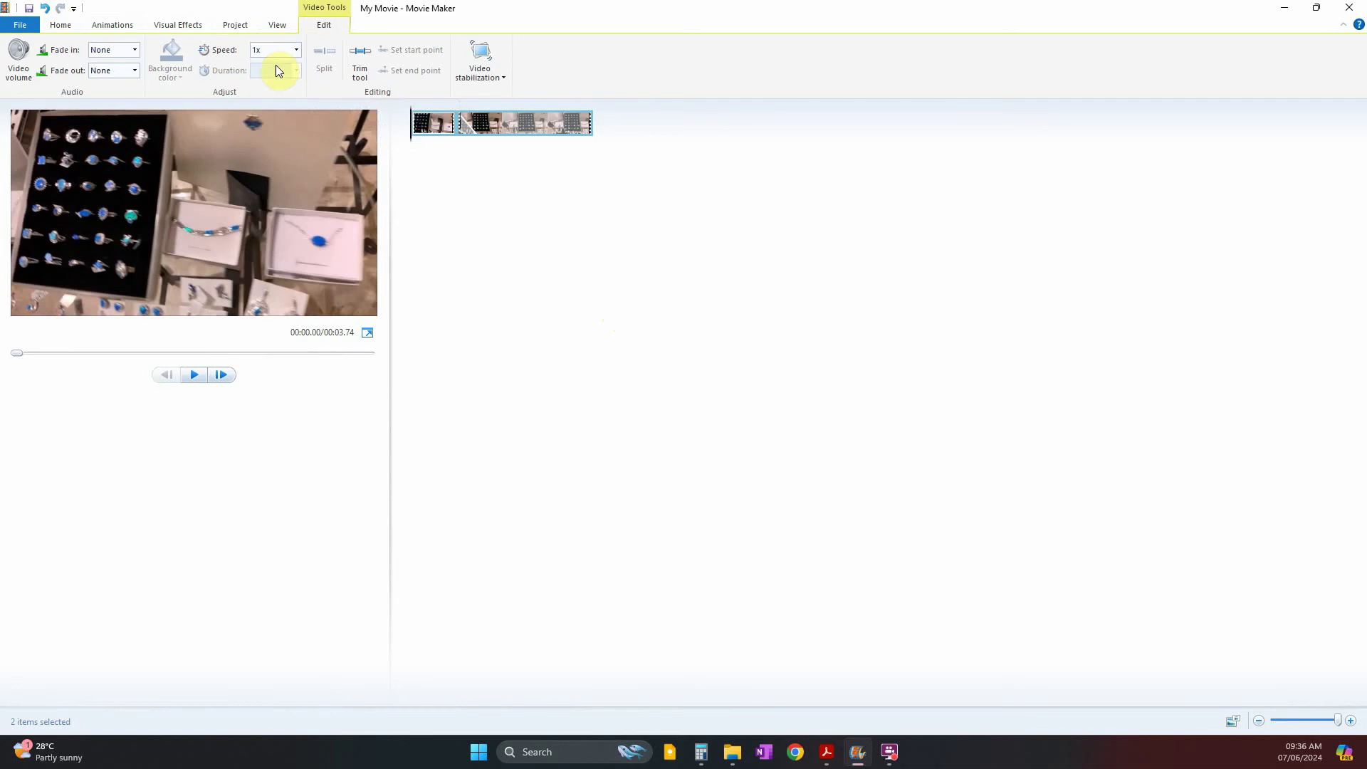
left_click(298, 50)
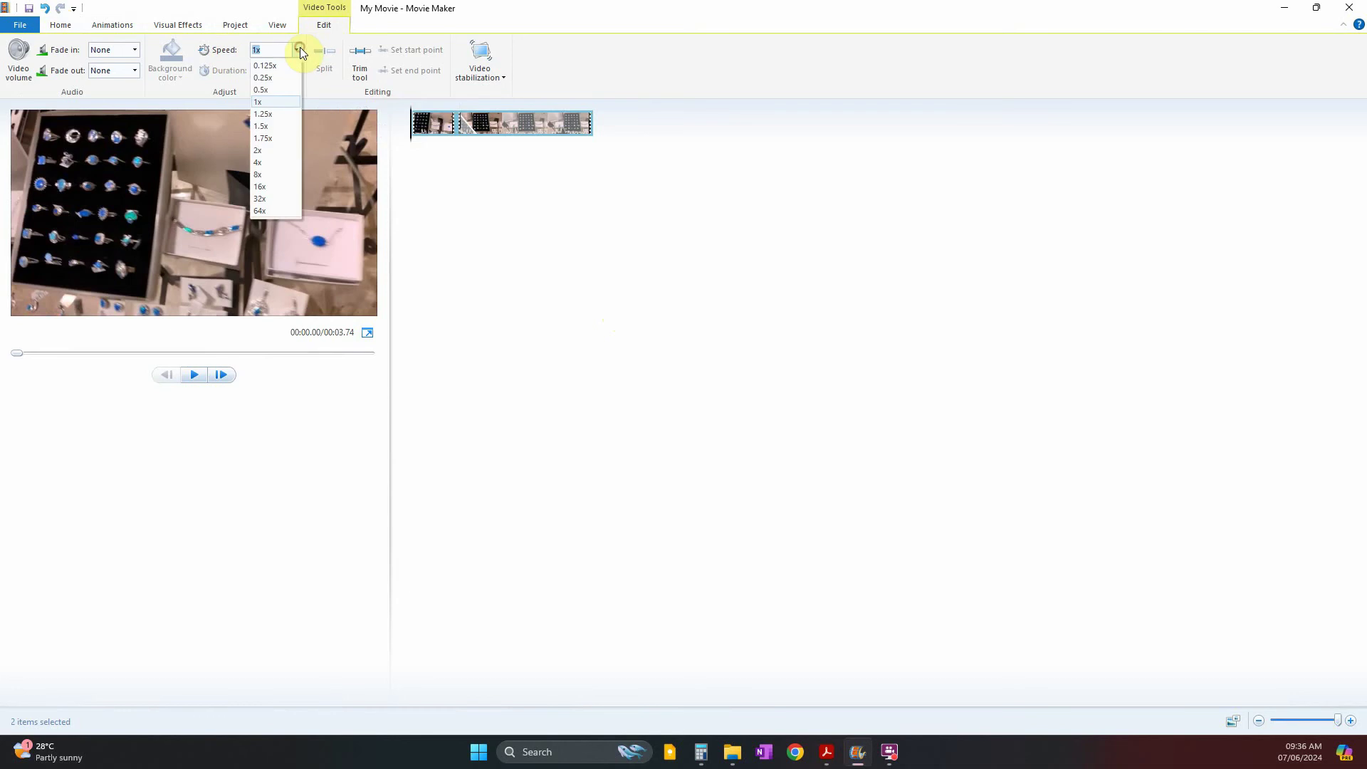
left_click(271, 80)
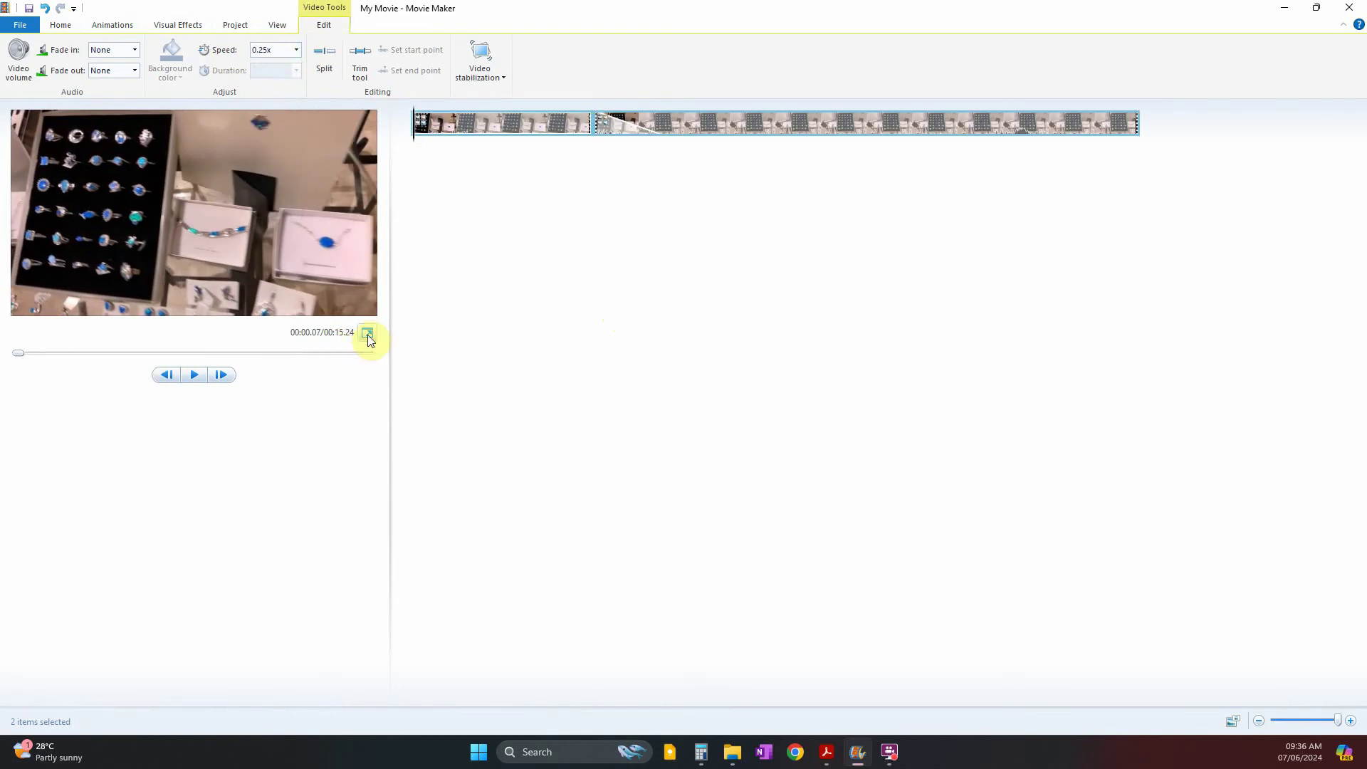
left_click(193, 375)
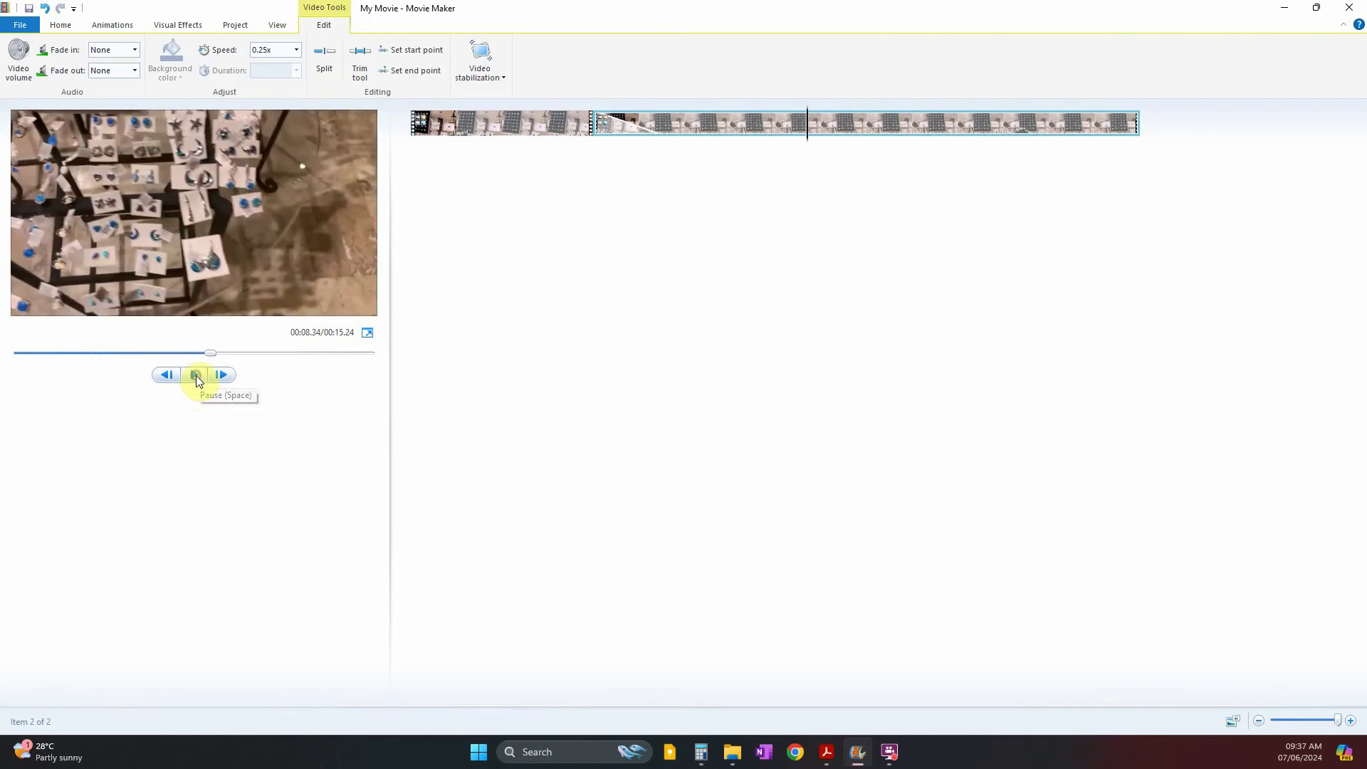
- Reread the instruction in the exam paper about trimming to 10 seconds, and split the second clip at 8.37 s in Movie Maker
key("alt+Tab")
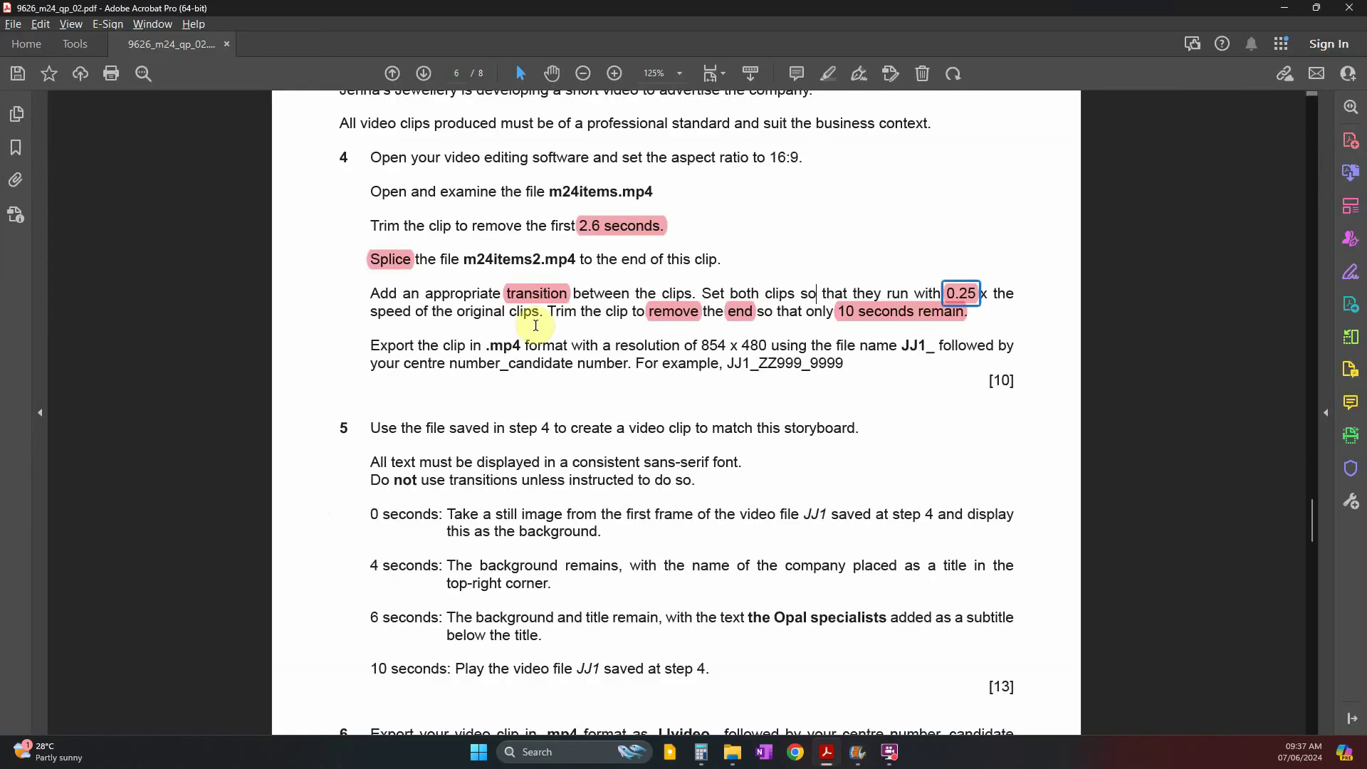
left_click(665, 320)
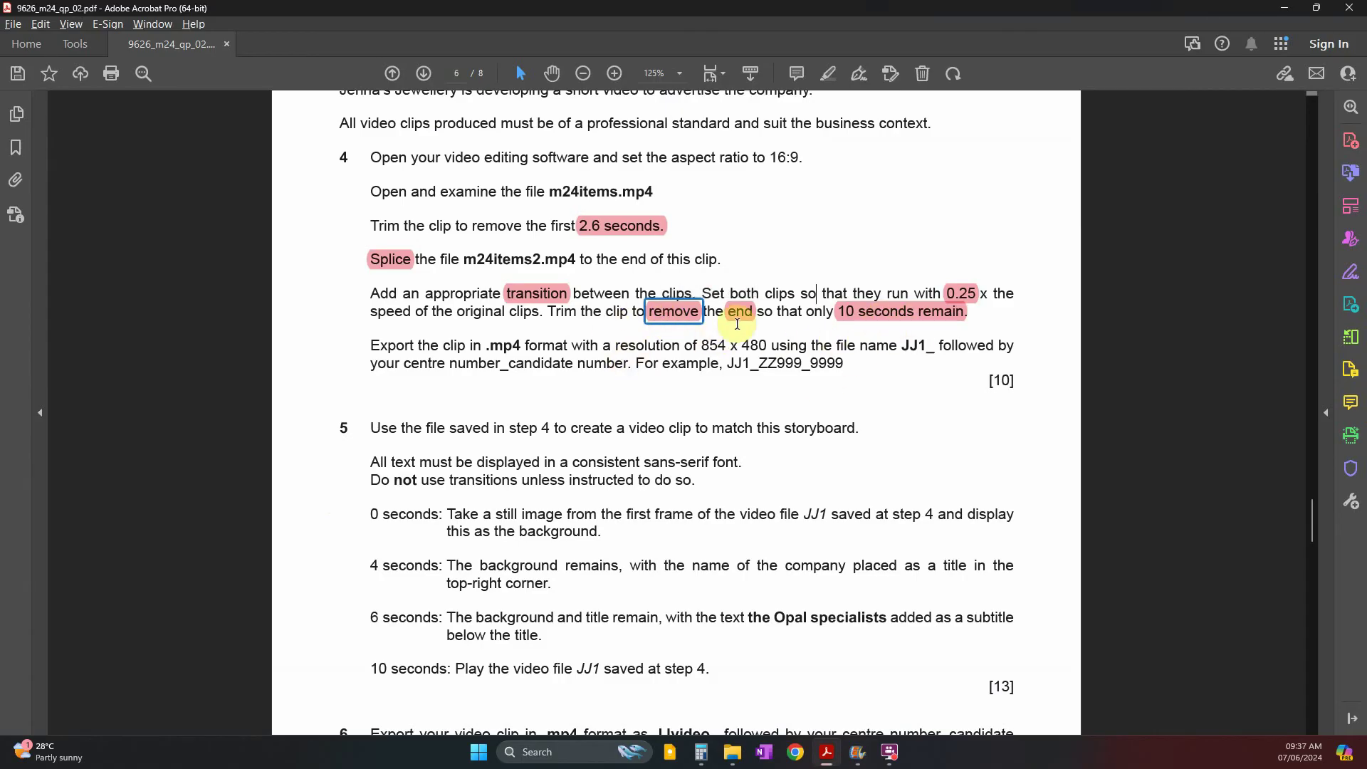
key("alt+Tab")
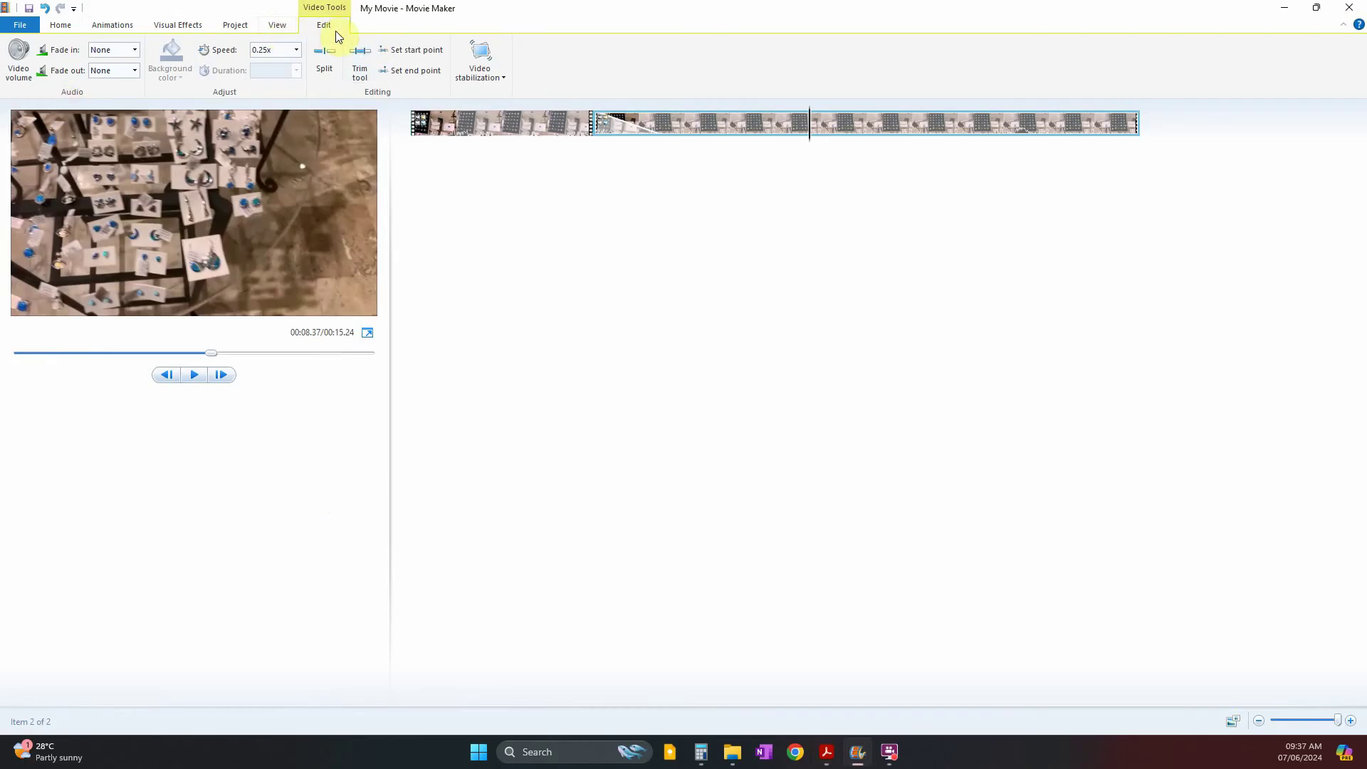
left_click(324, 71)
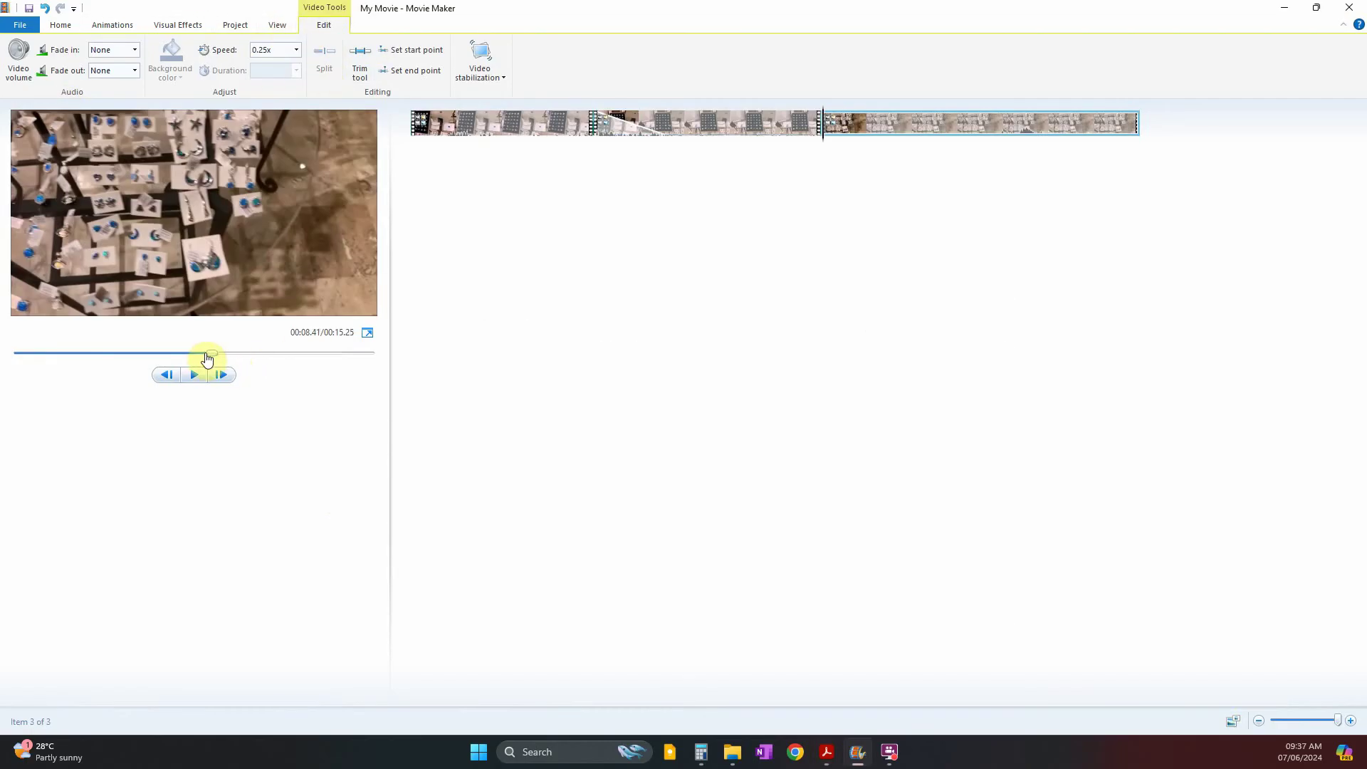
- Recheck the 10-second requirement in the exam paper, split the last clip at 10.03 s in Movie Maker and select the segment after the split
left_click_drag(200, 359, 242, 366)
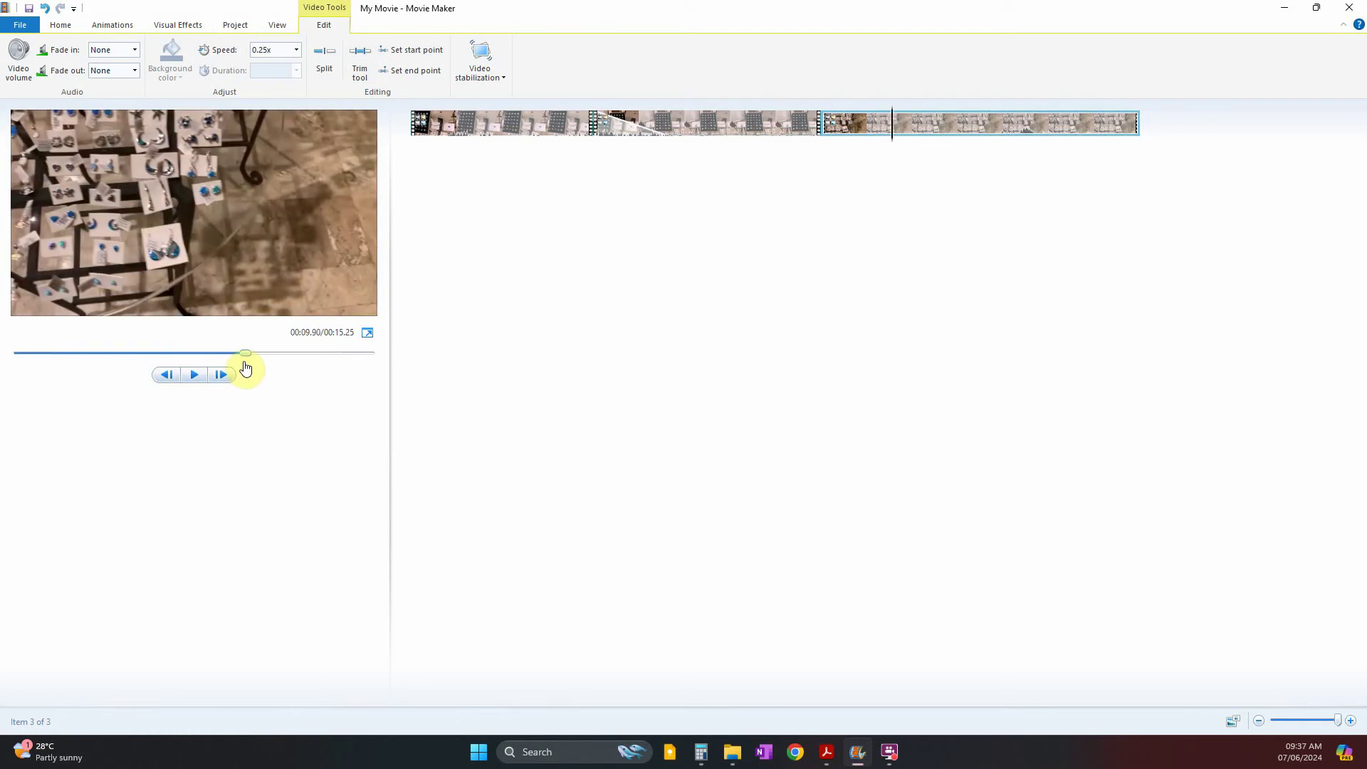
left_click(223, 375)
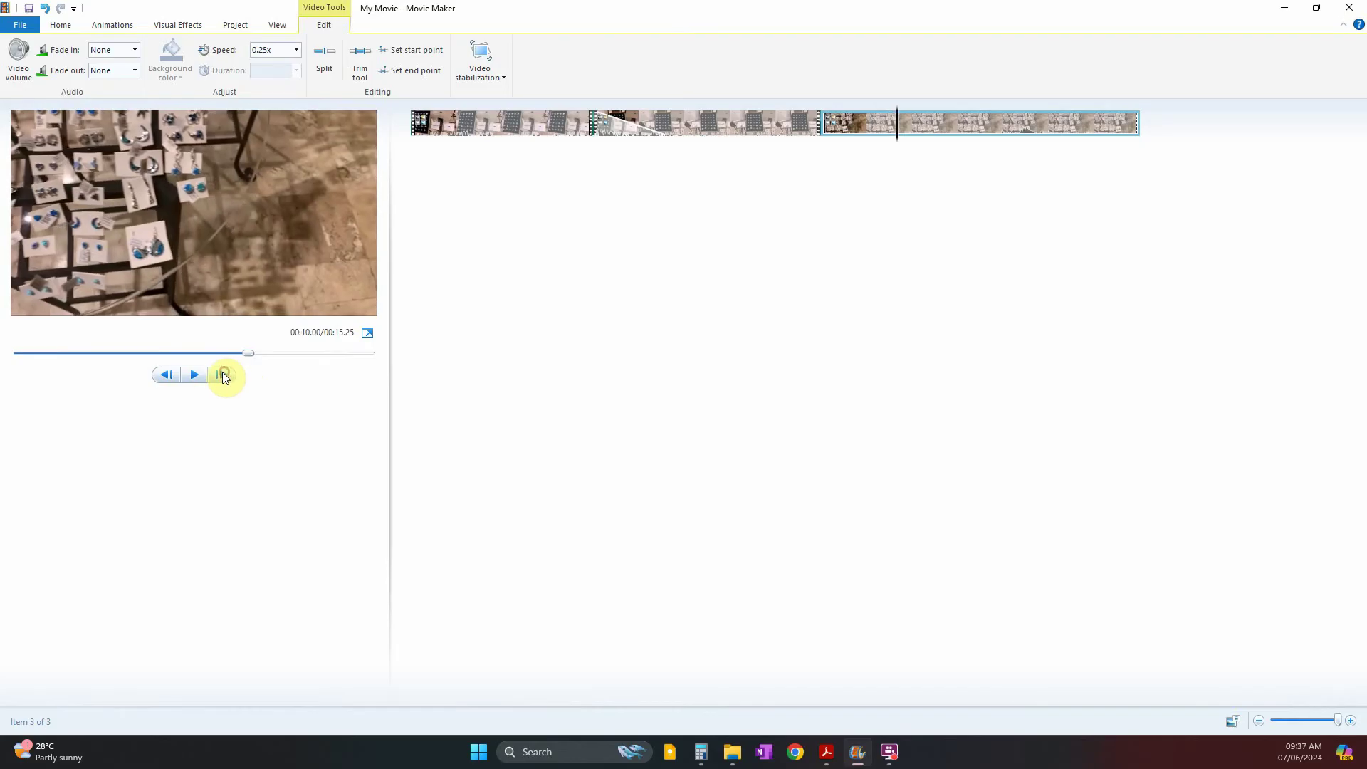
key("alt+Tab")
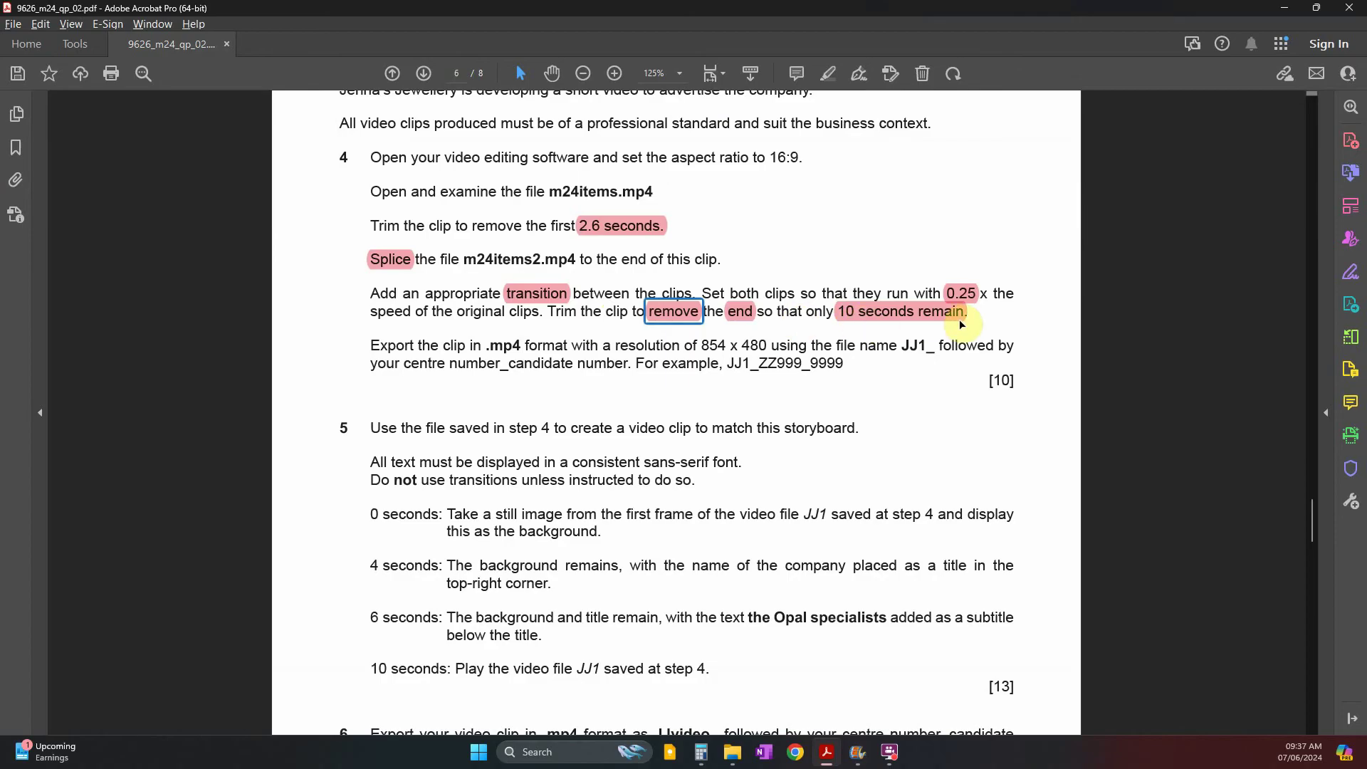
key("alt+Tab")
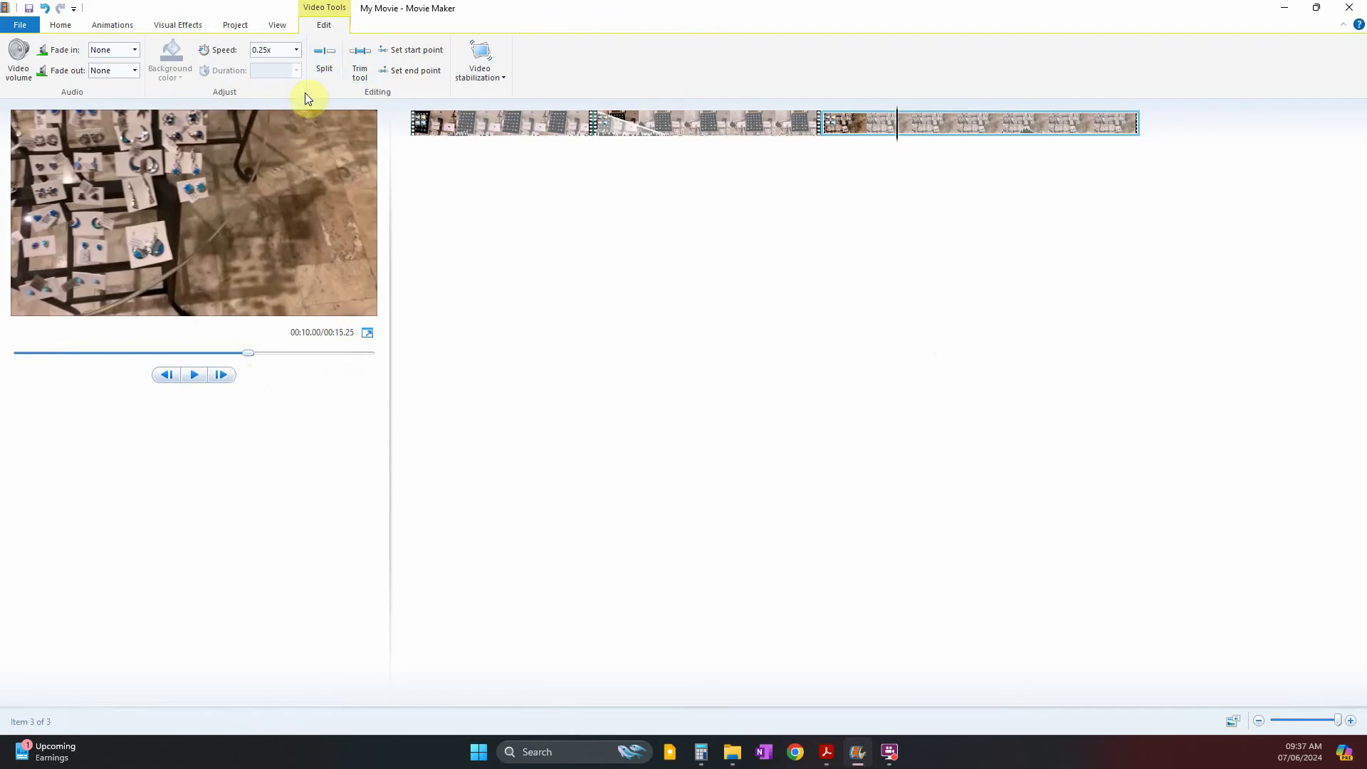
left_click(218, 376)
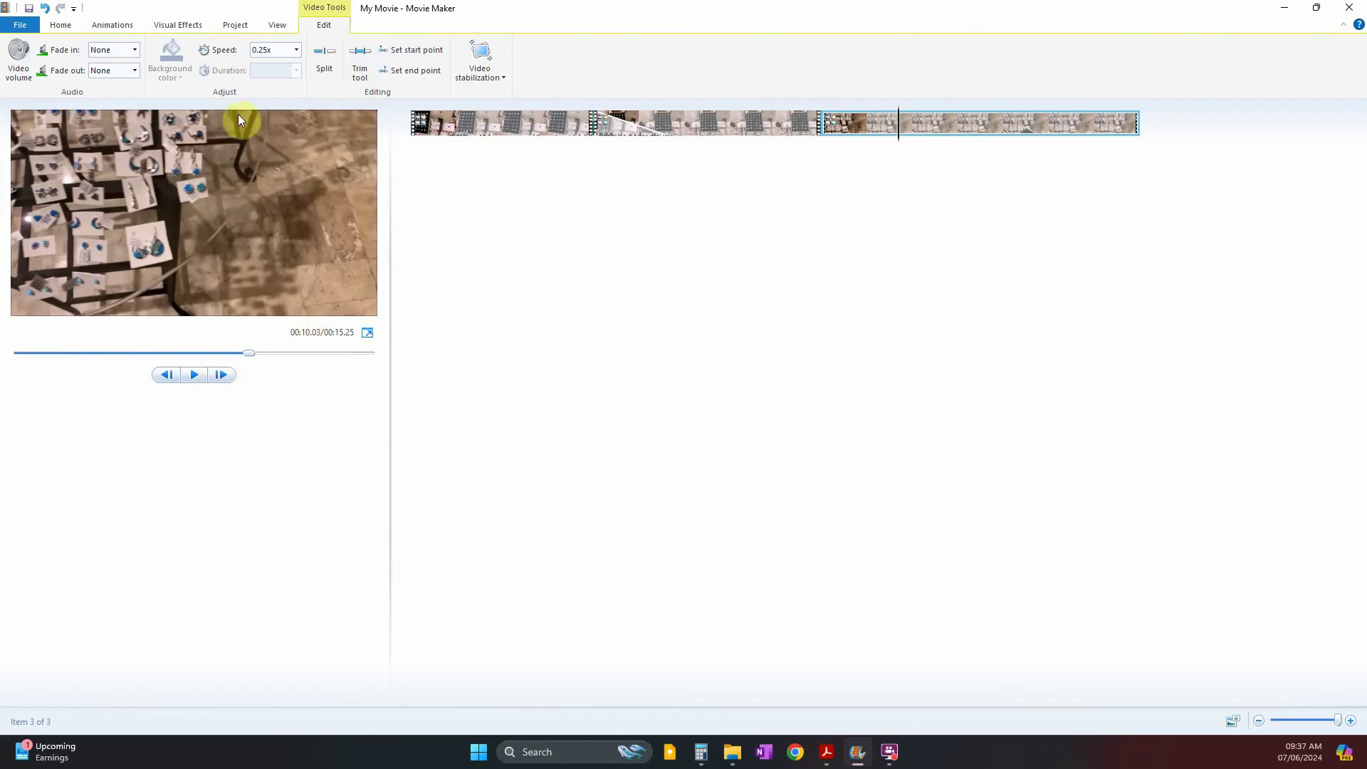
left_click(330, 63)
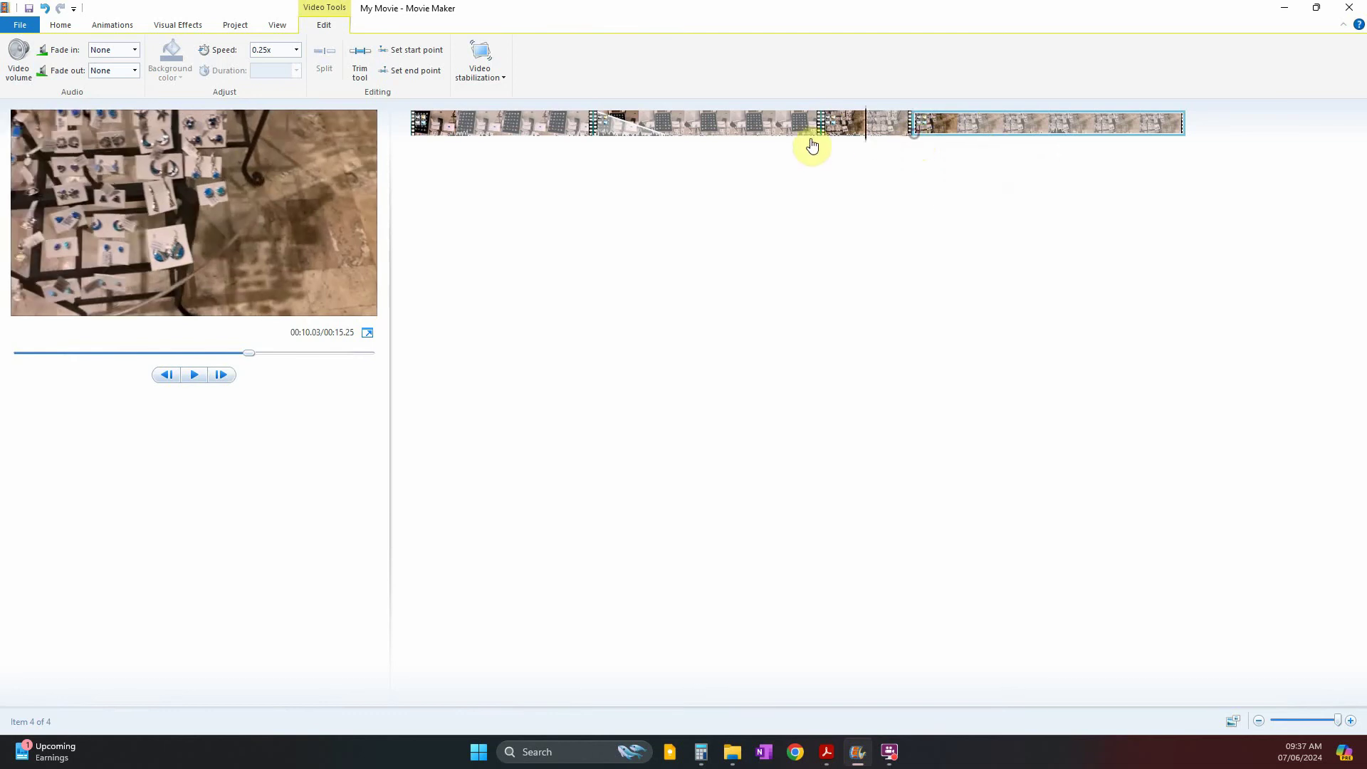
left_click(883, 141)
left_click(938, 118)
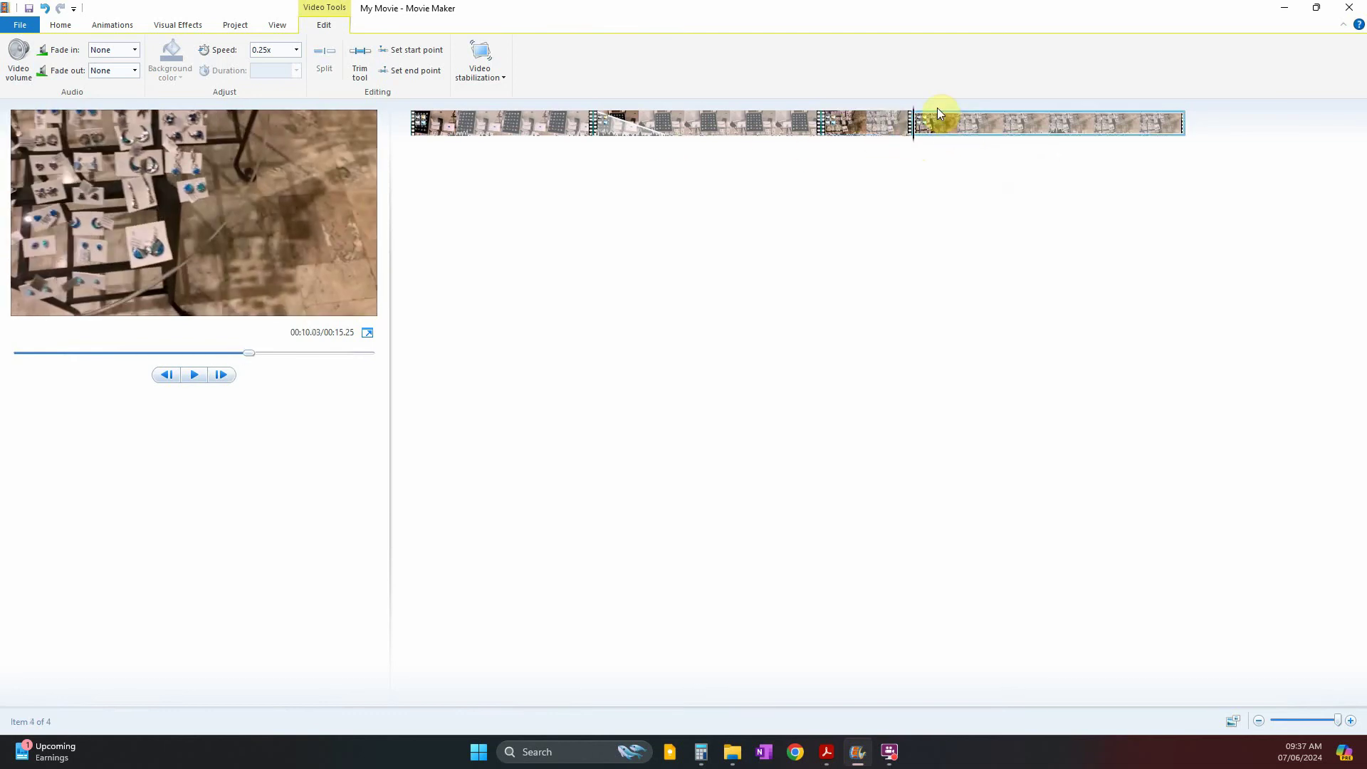
- Delete the segment after the 10.03 s split, checking the movie's end against the 10-second requirement in the exam paper
key("Delete")
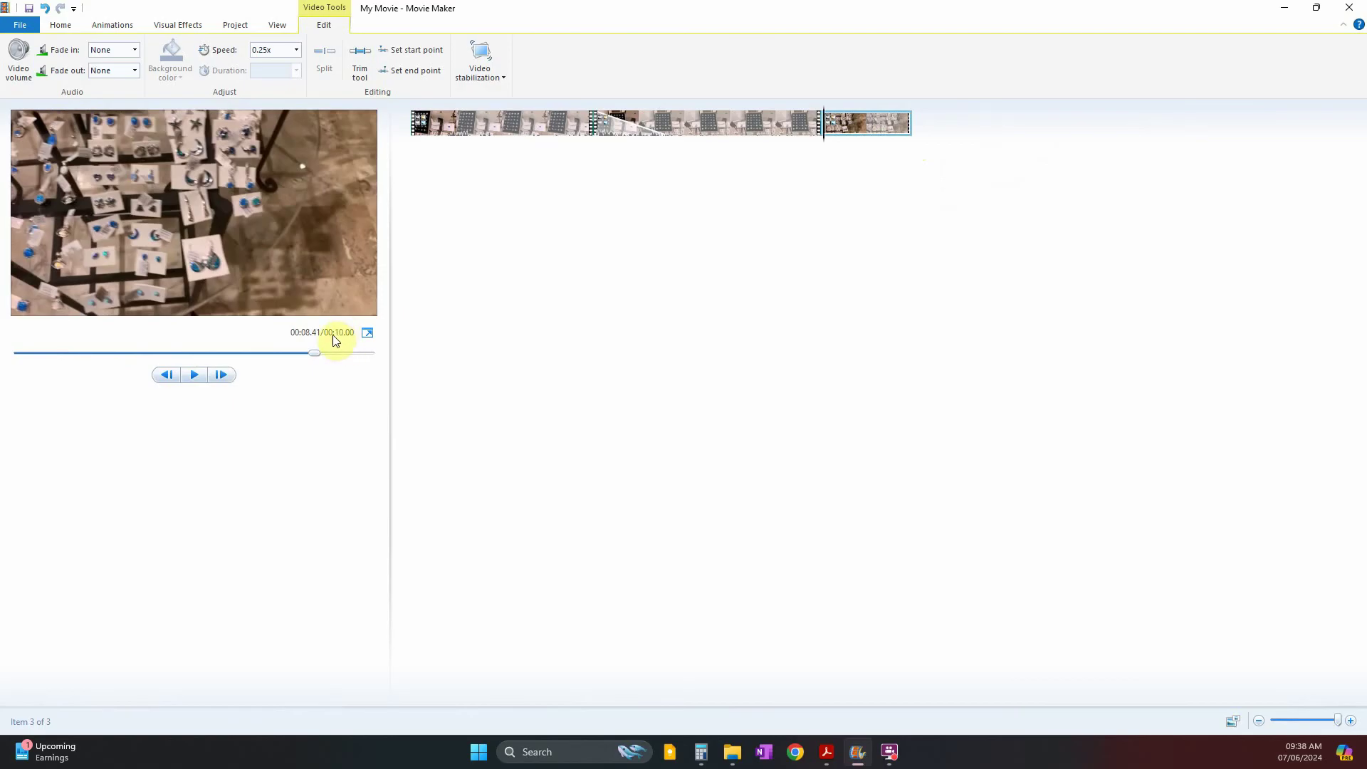
key("ctrl+z")
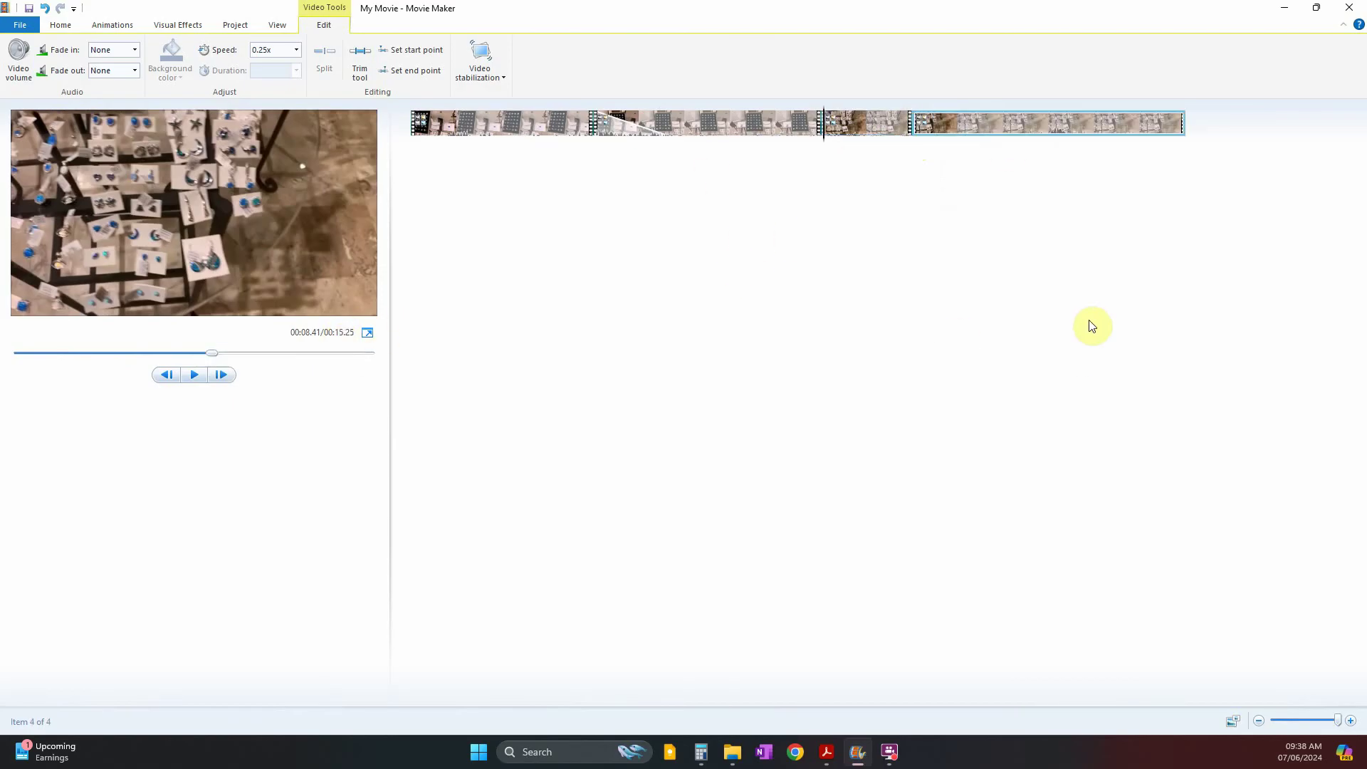
key("Delete")
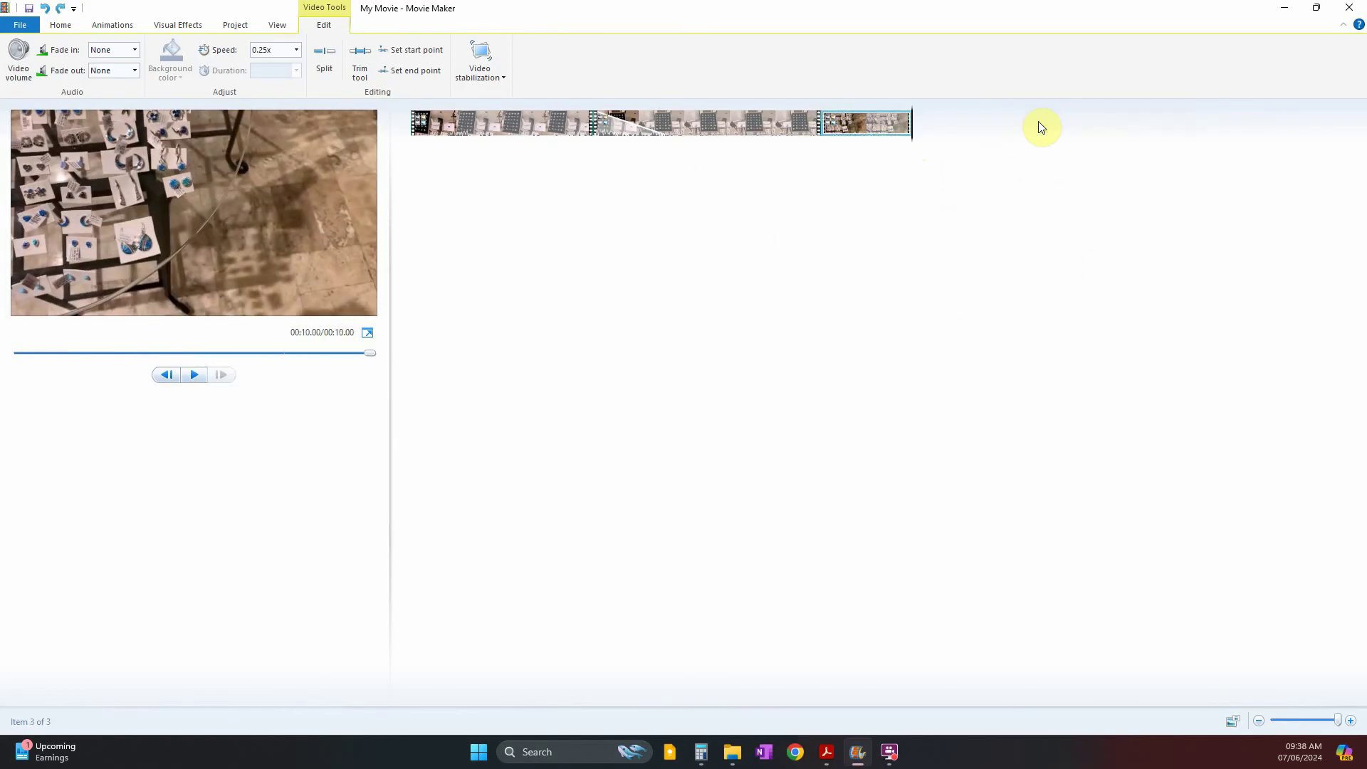
key("alt+Tab")
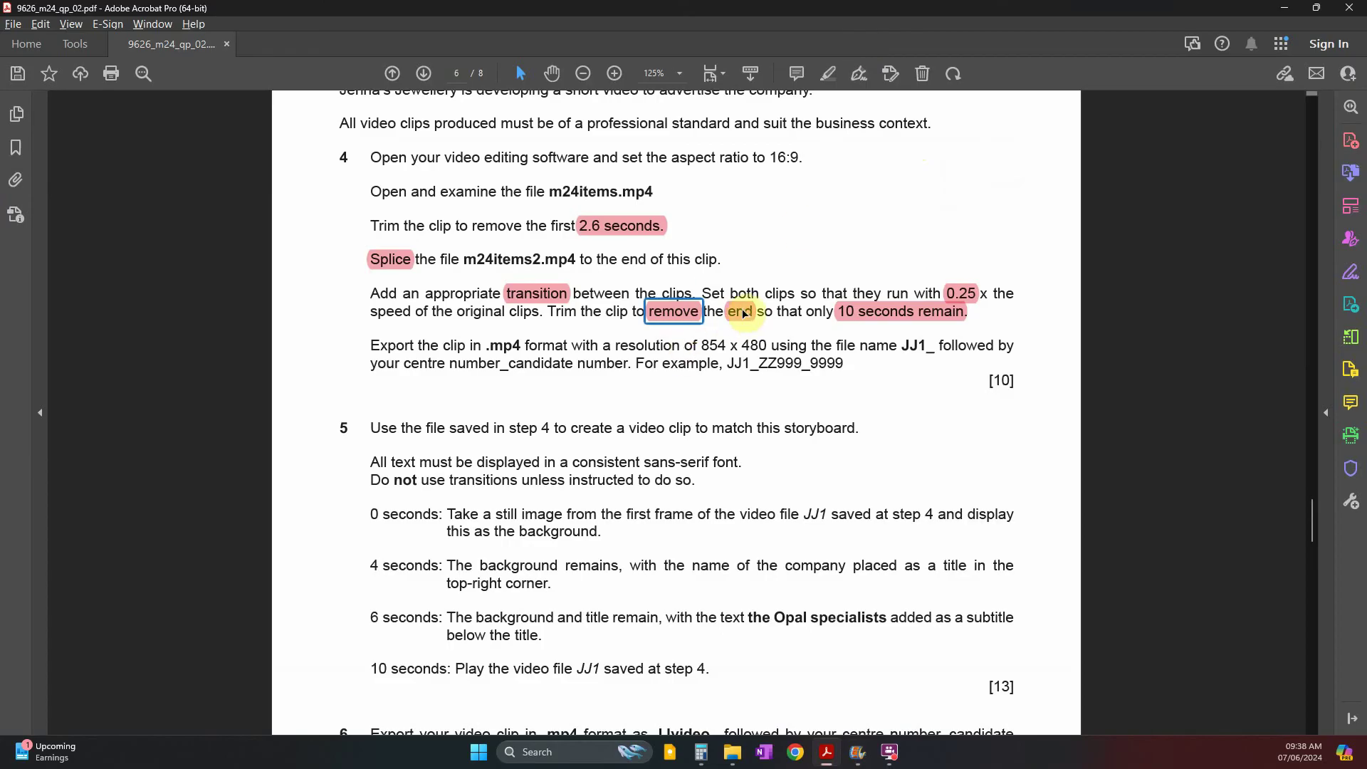
key("alt+Tab")
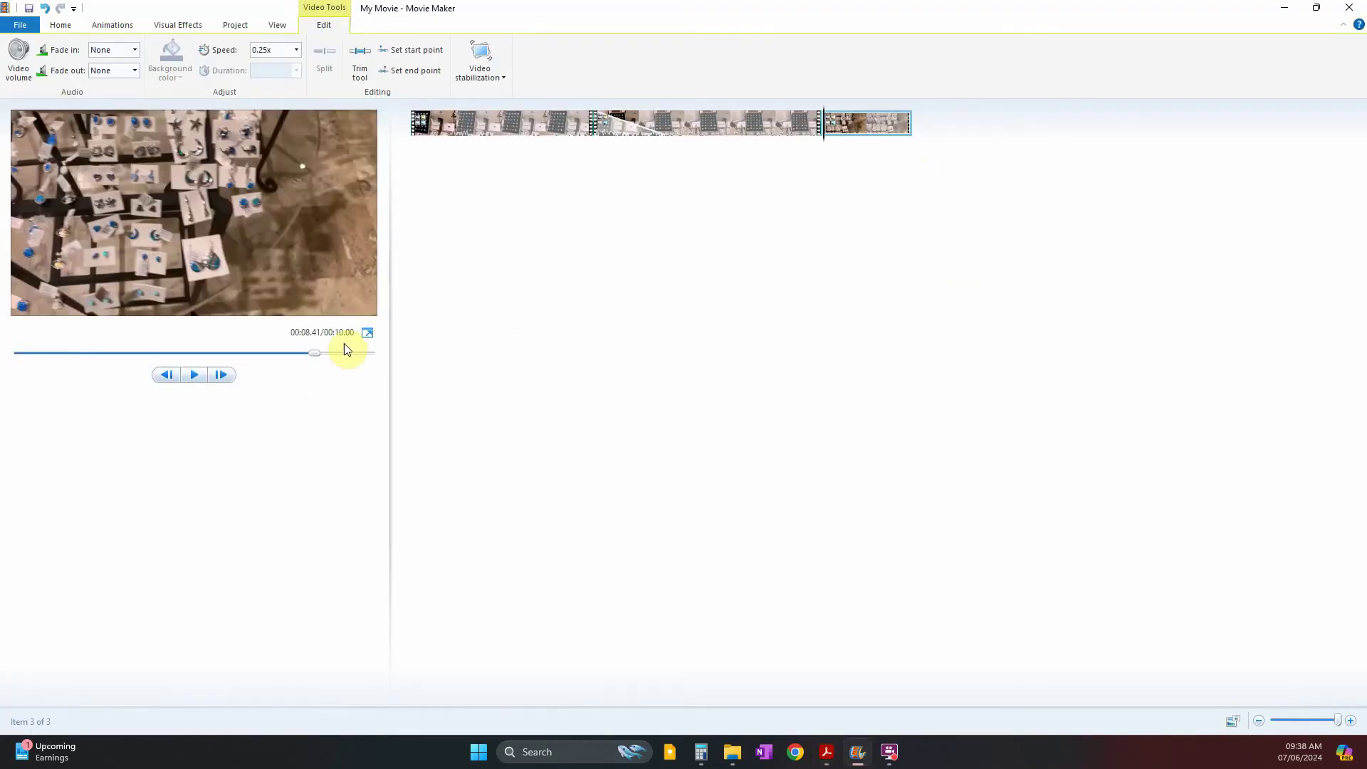
left_click_drag(322, 358, 430, 359)
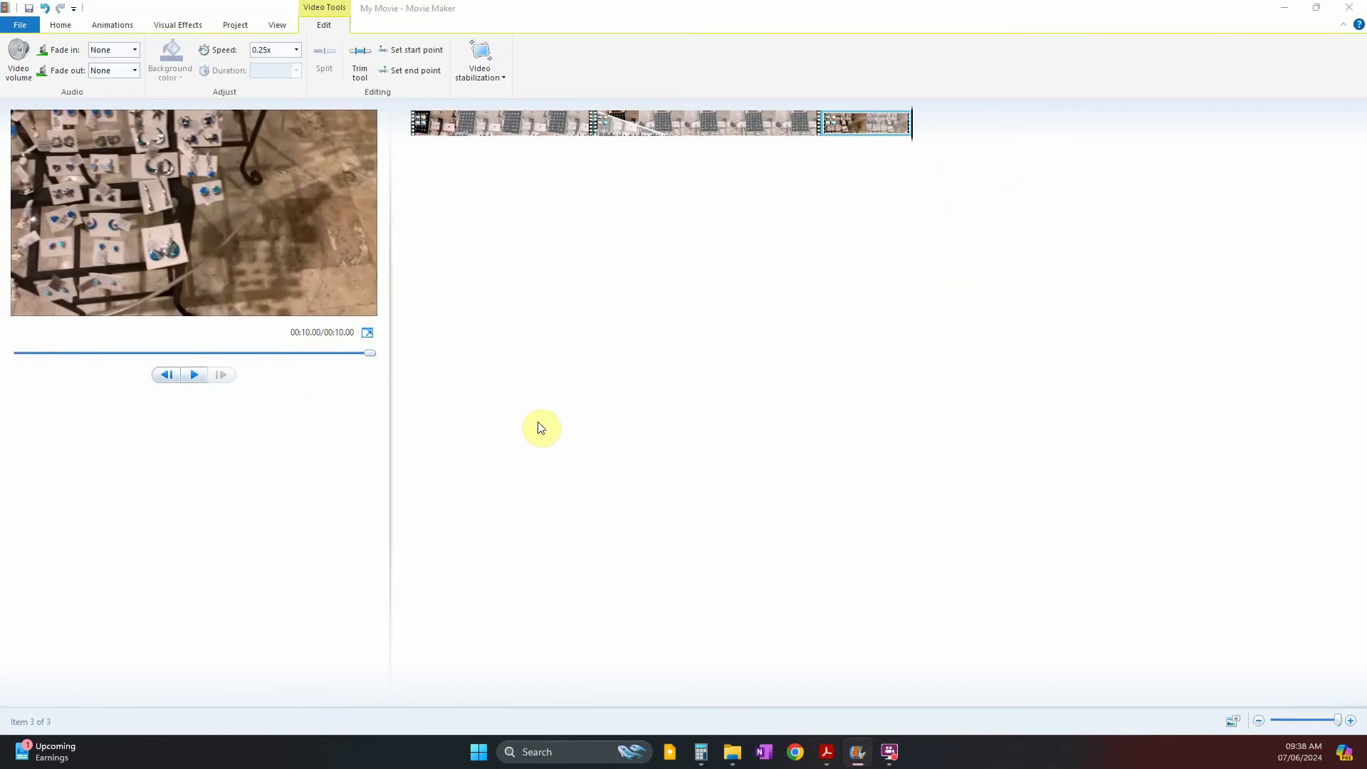
- Switch to the exam paper in Acrobat, highlight ".mp4 format" in task 4, and review the required resolution and file name
key("alt+Tab")
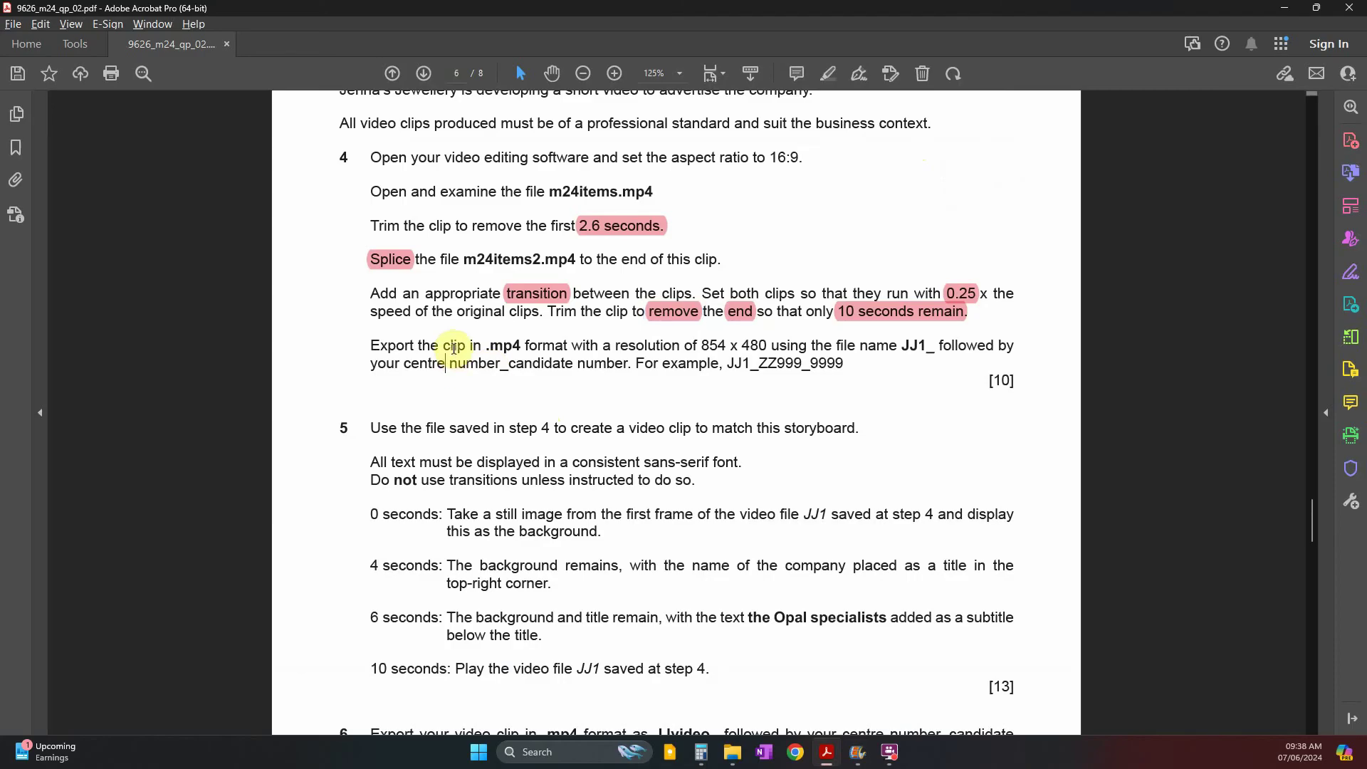
left_click_drag(490, 345, 568, 346)
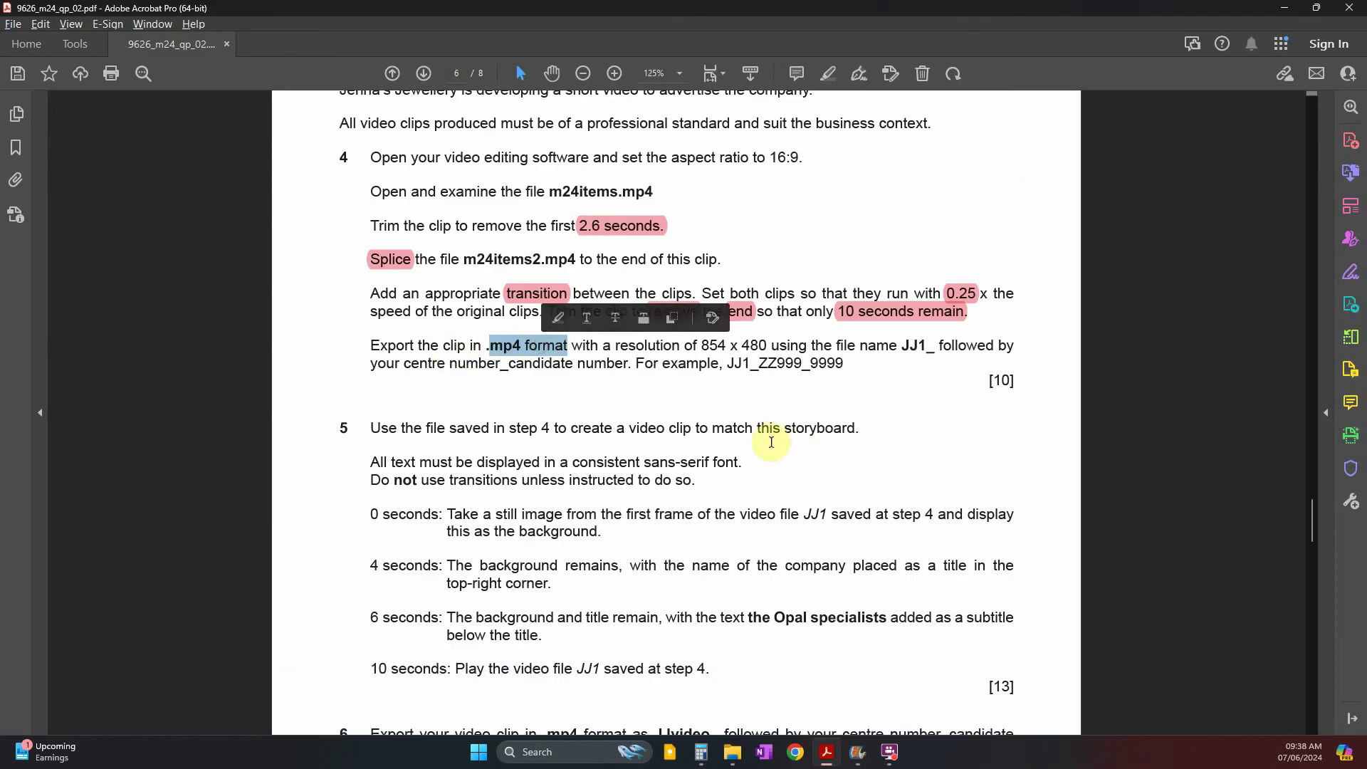
left_click(558, 318)
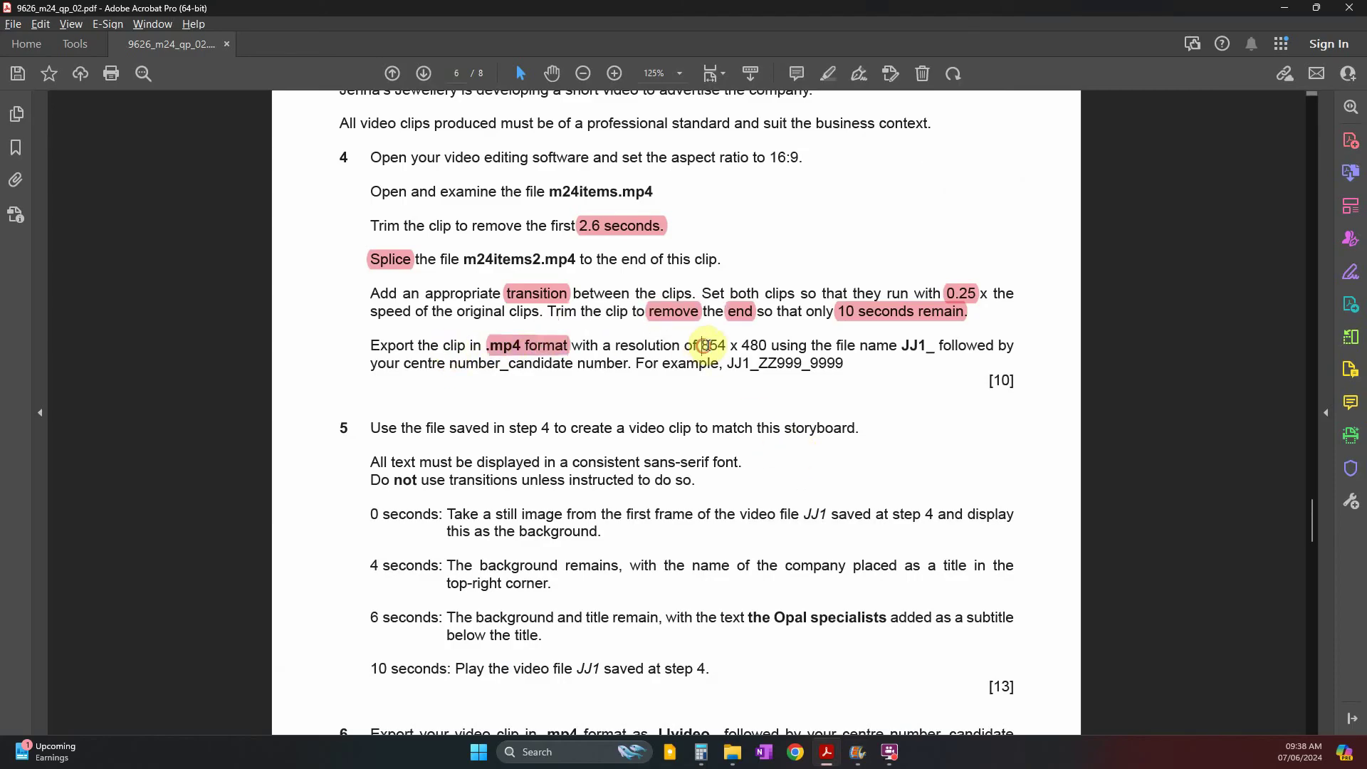
left_click_drag(702, 347, 768, 347)
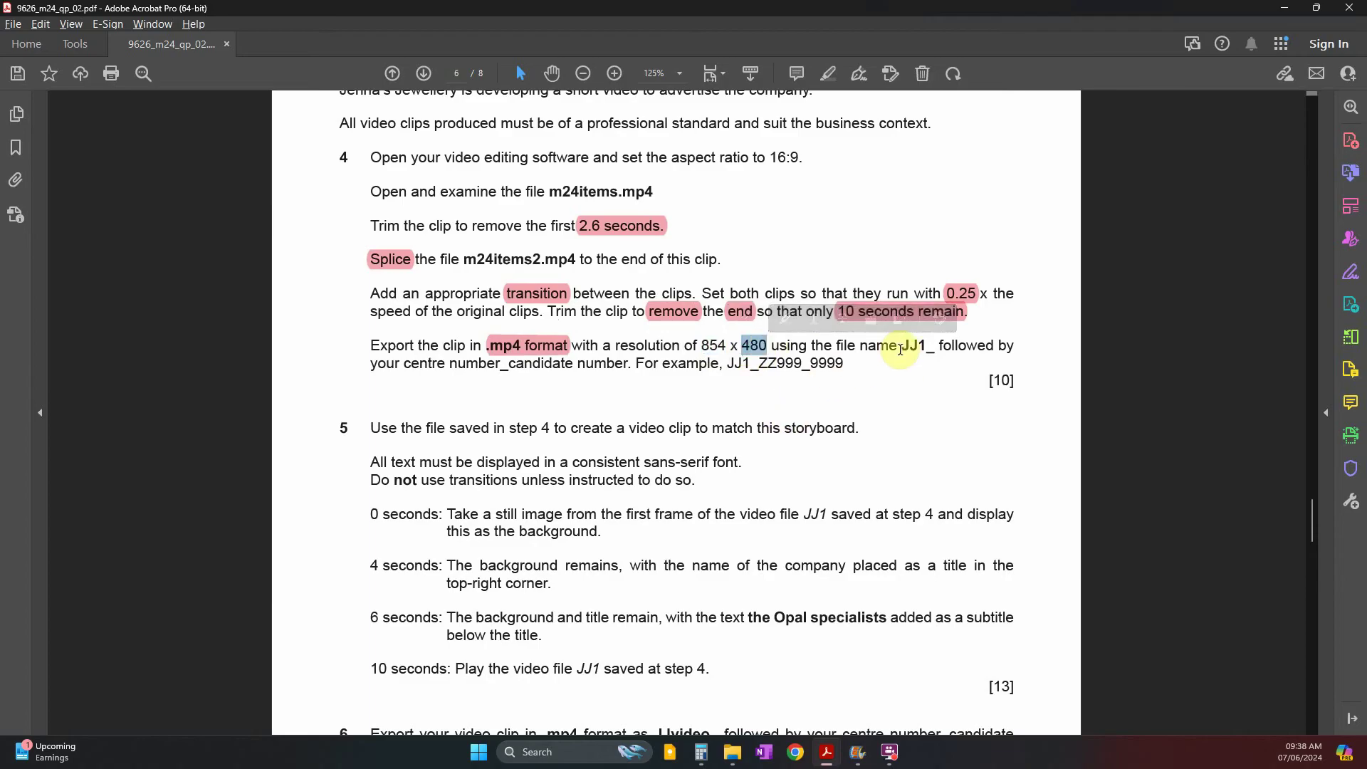
left_click_drag(901, 350, 929, 351)
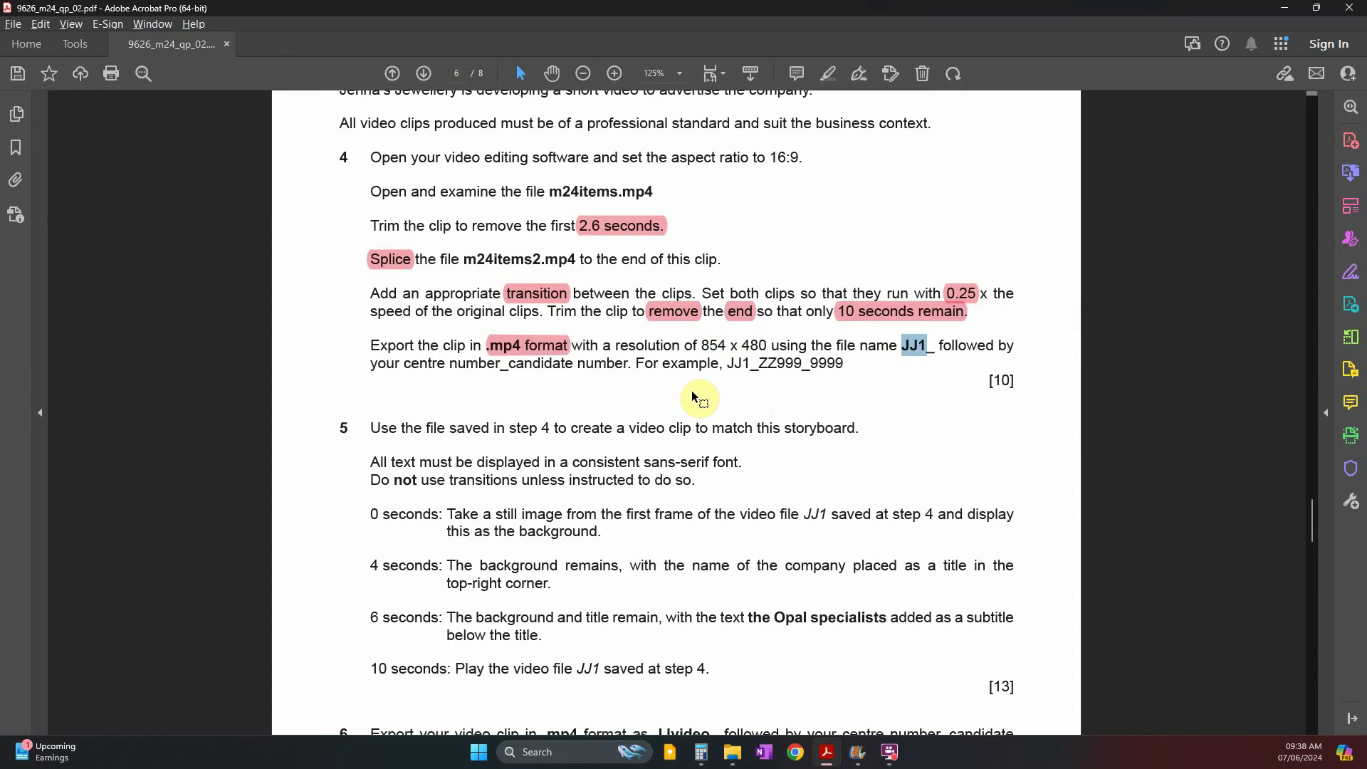
left_click_drag(726, 365, 854, 373)
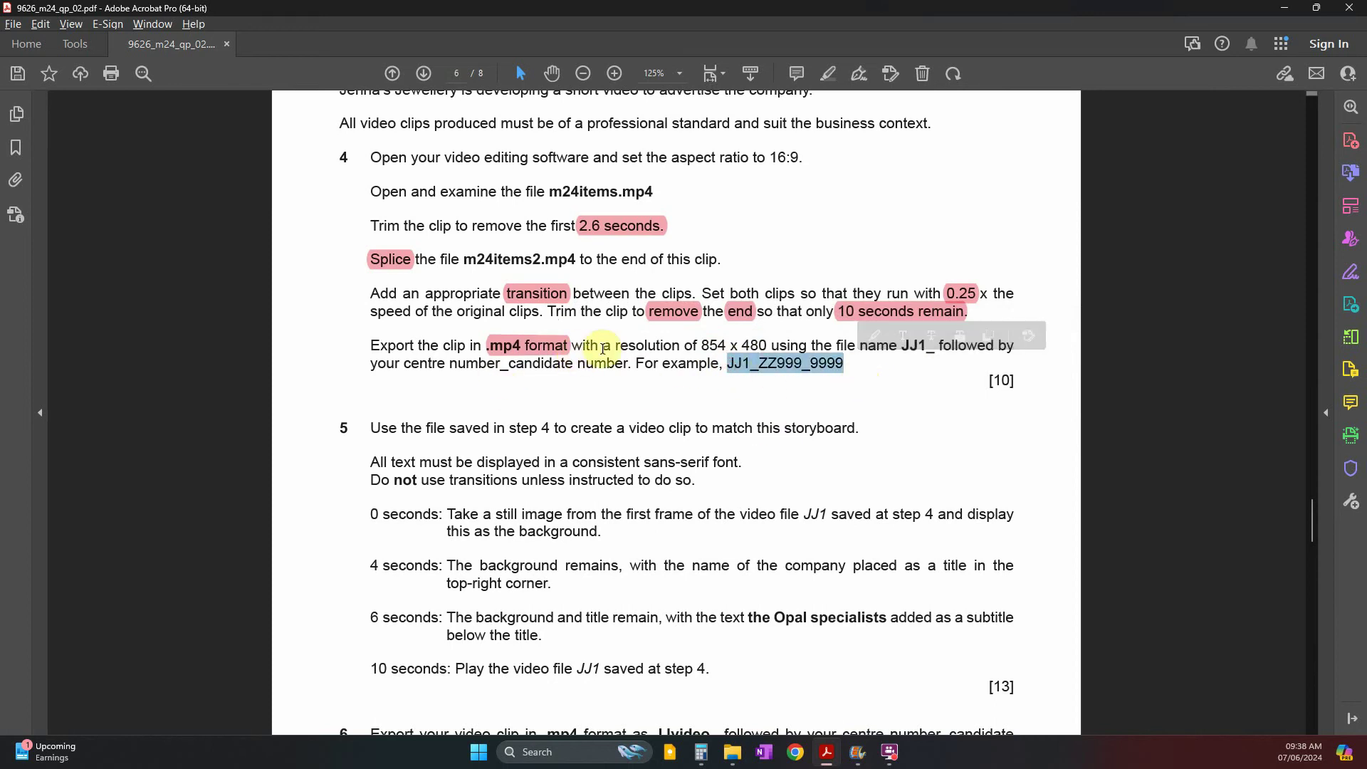
left_click_drag(700, 349, 808, 351)
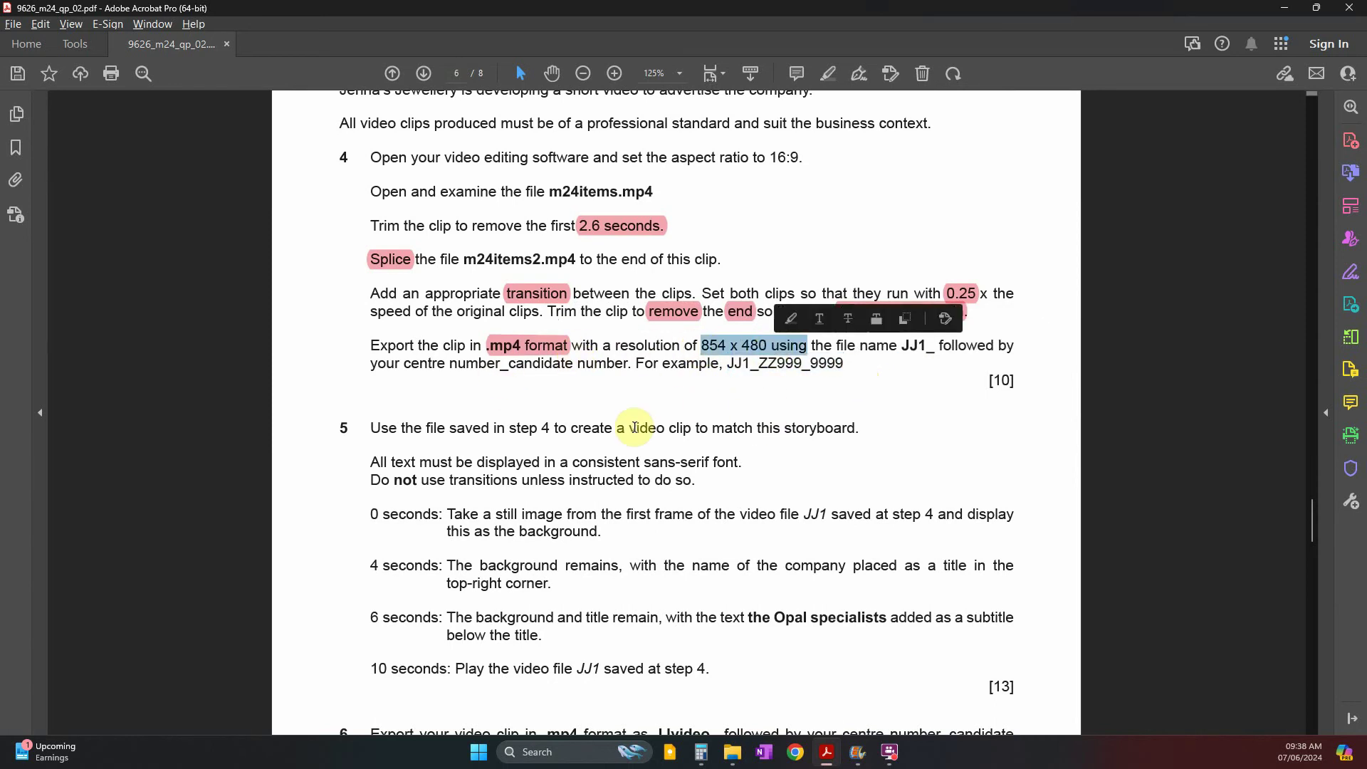
- Return to Movie Maker, open a new custom export setting, and recheck the required resolution in the exam paper
key("alt+Tab")
left_click(14, 27)
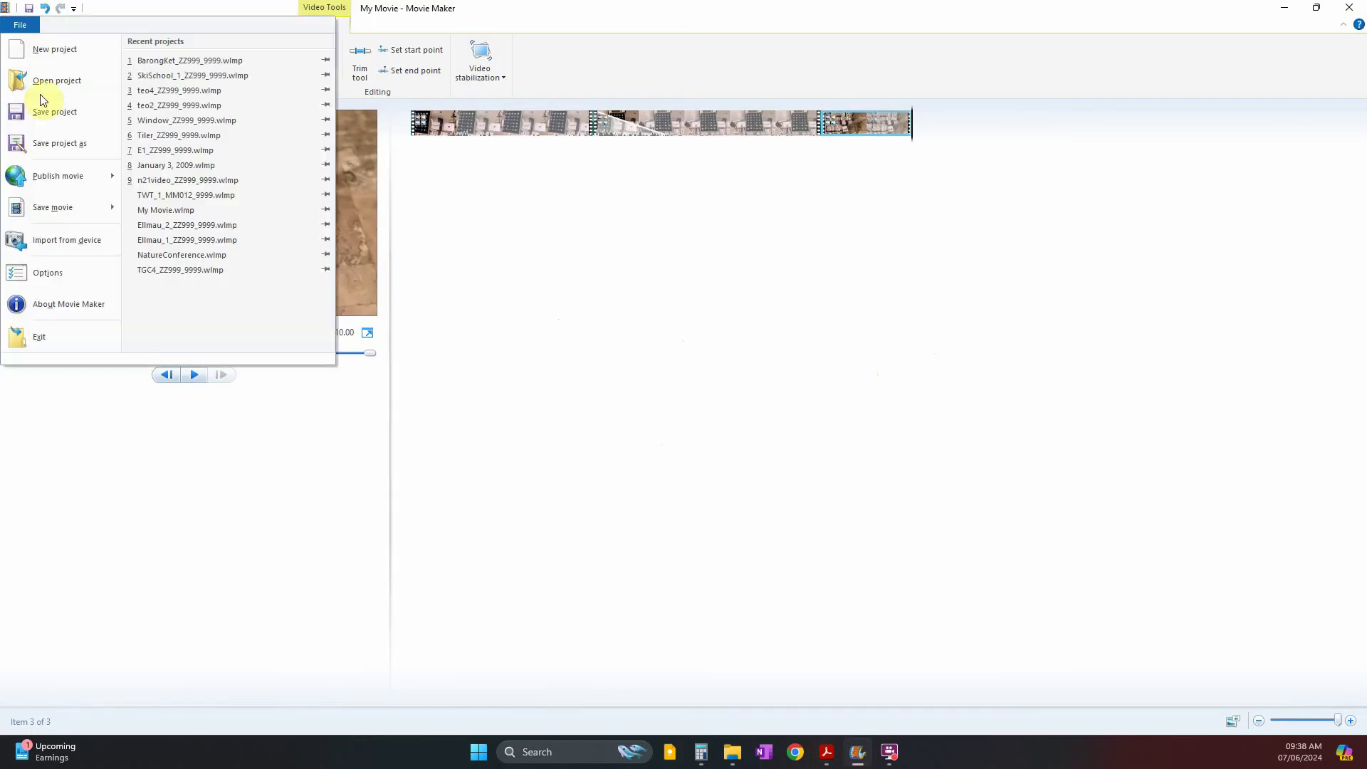
mouse_move(108, 210)
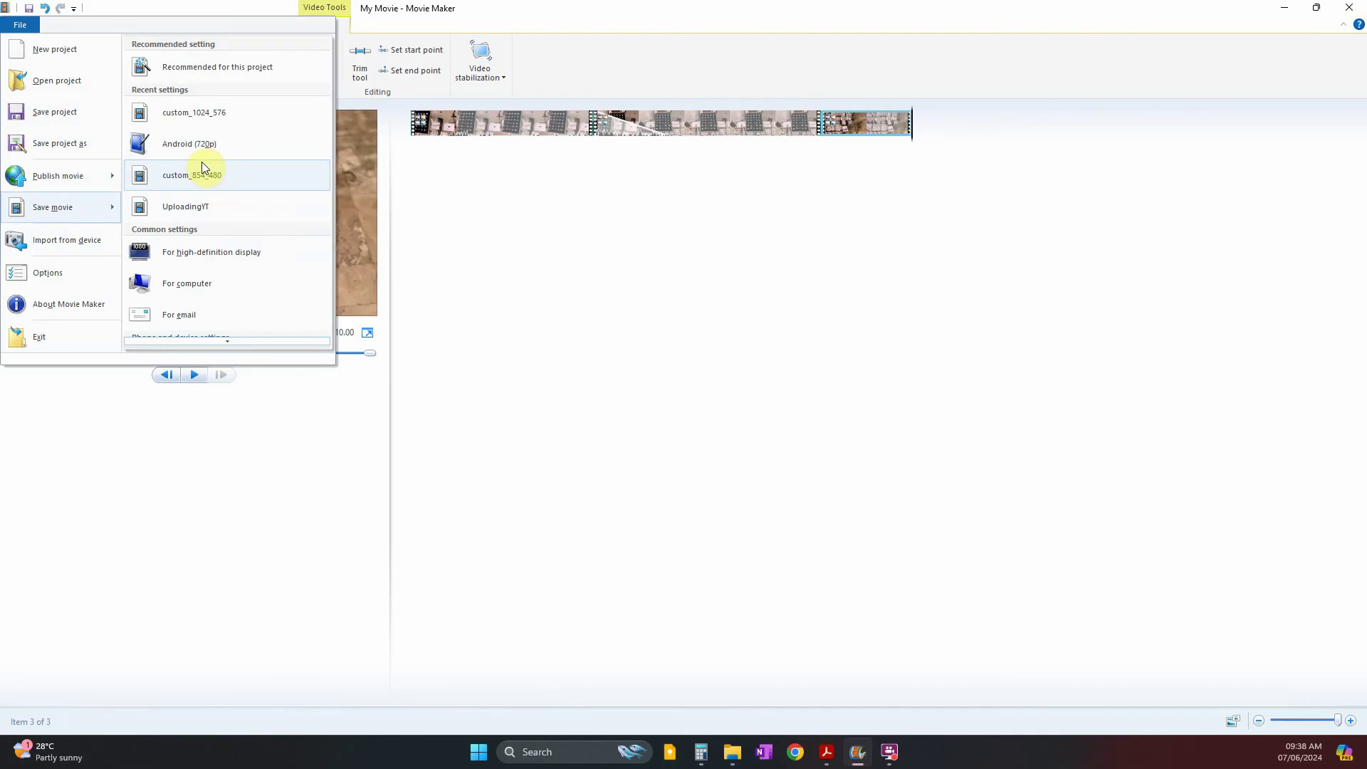
scroll(258, 184, "down", 10)
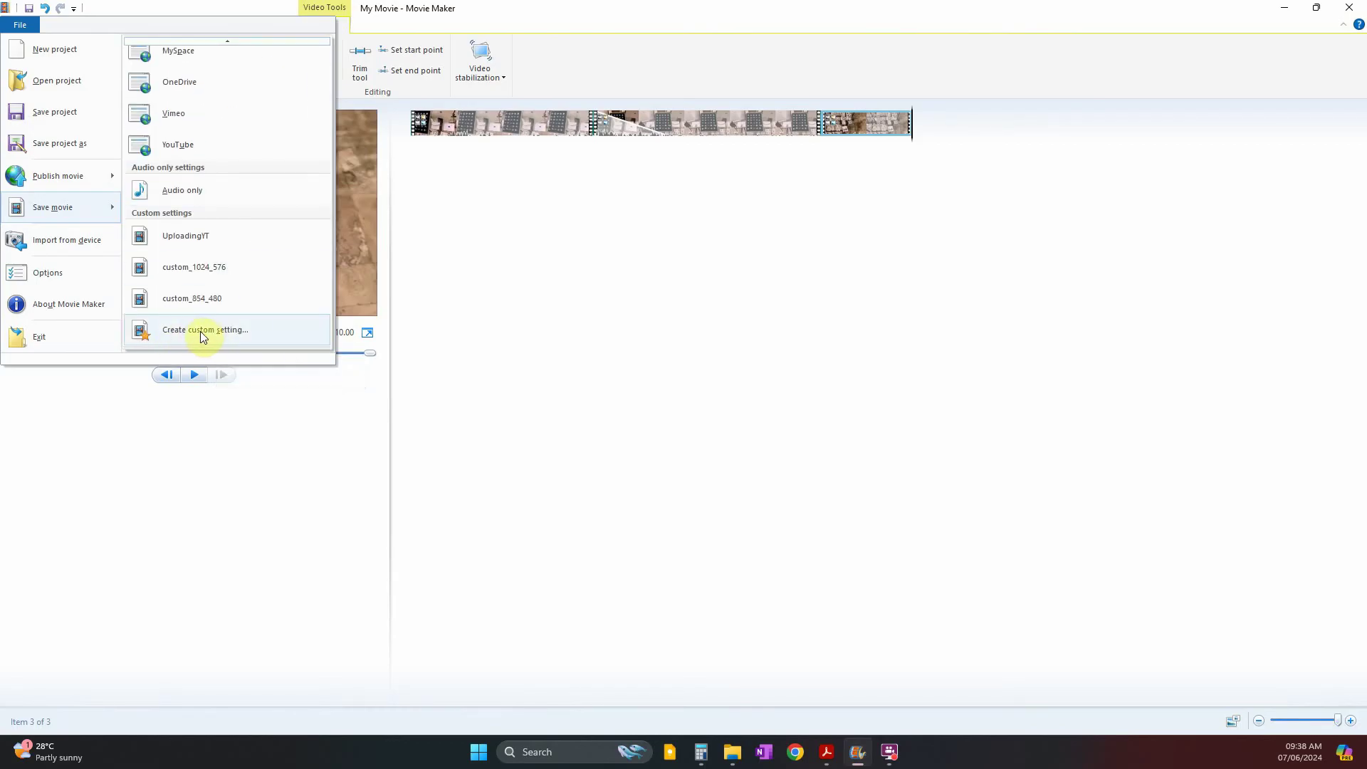
left_click(205, 331)
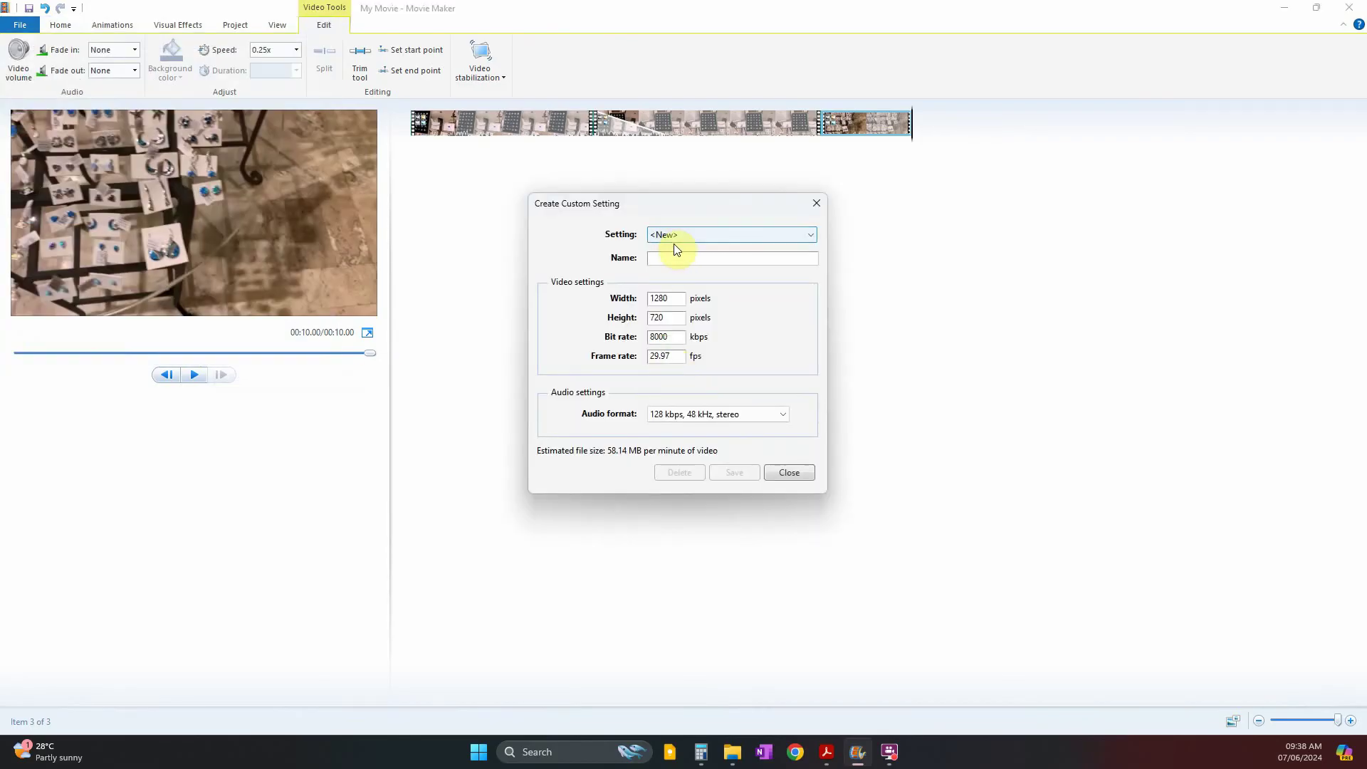
left_click(663, 261)
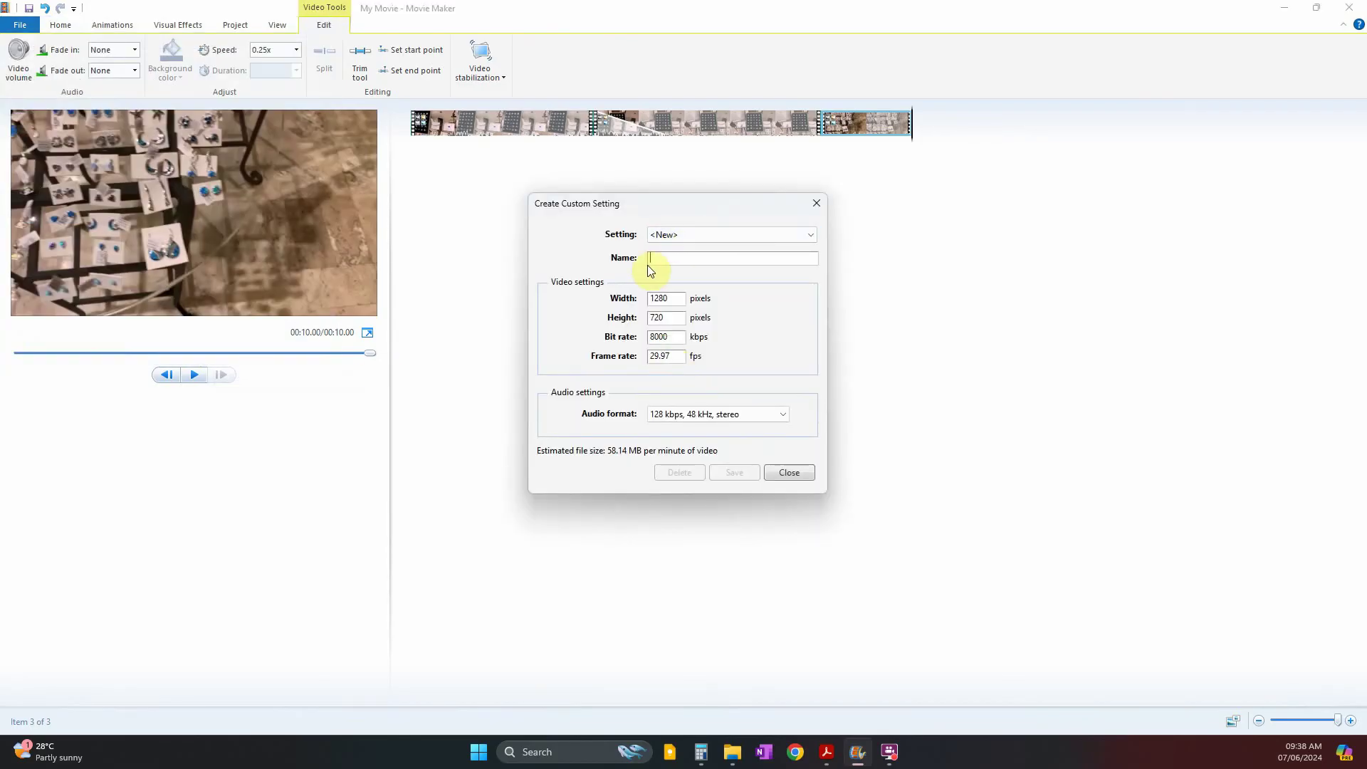
key("alt+Tab")
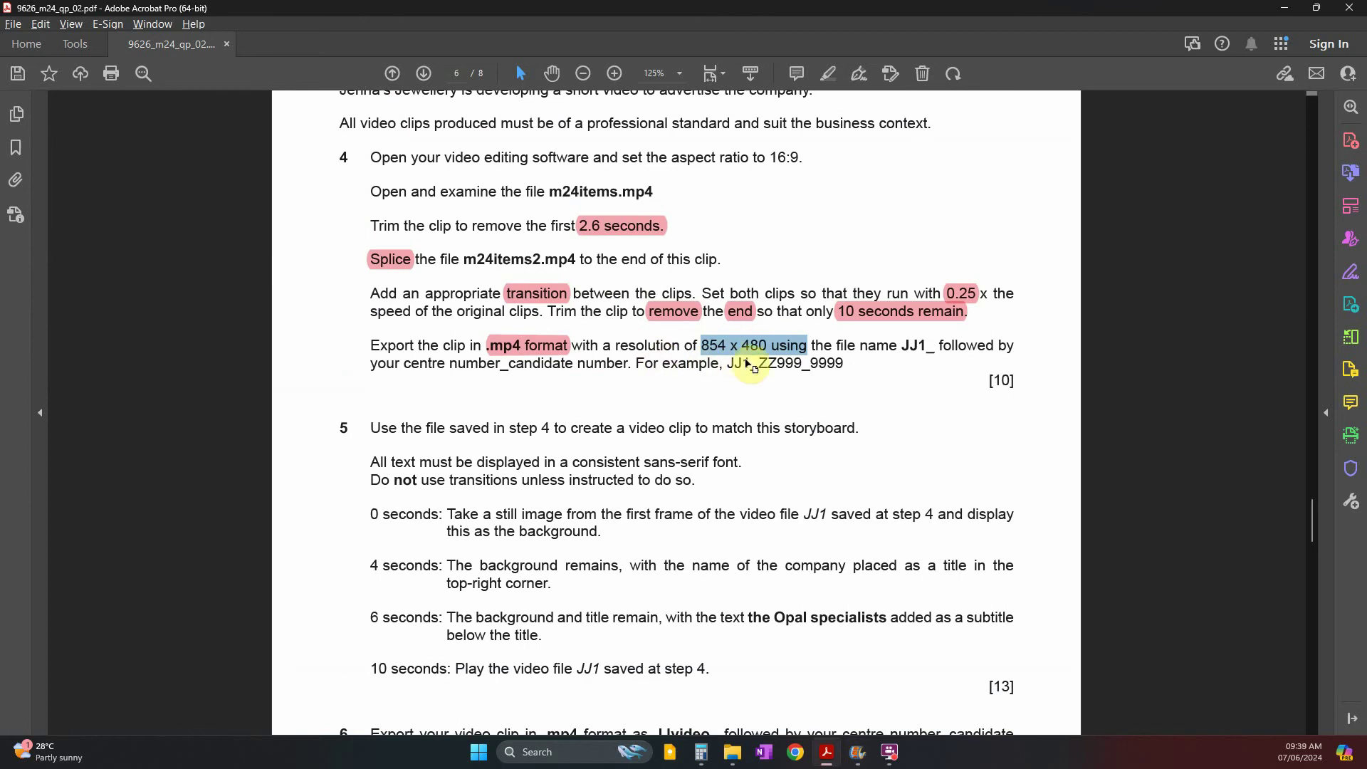
key("alt+Tab")
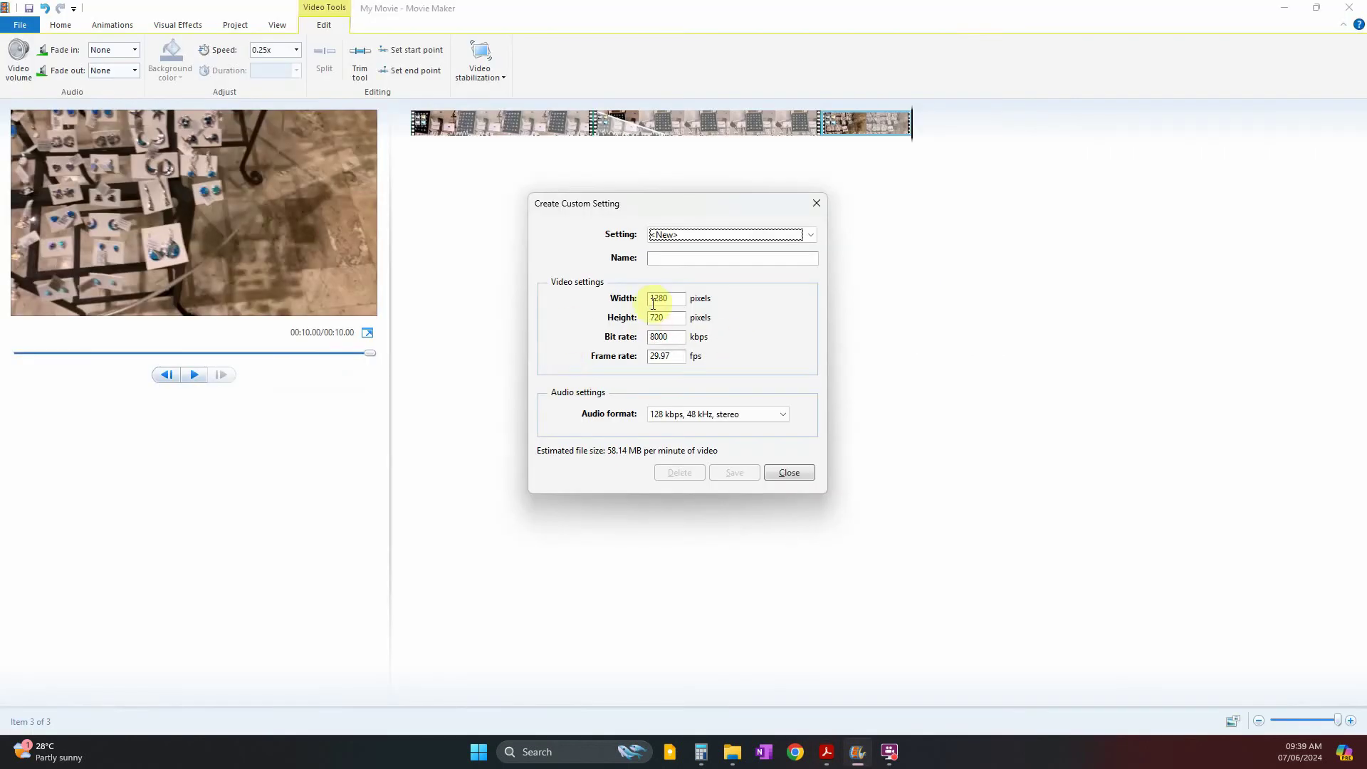
- Try a custom export size of 854 pixels wide by 480 pixels high, and close the custom setting without saving it
left_click_drag(671, 298, 635, 301)
key("alt+Tab")
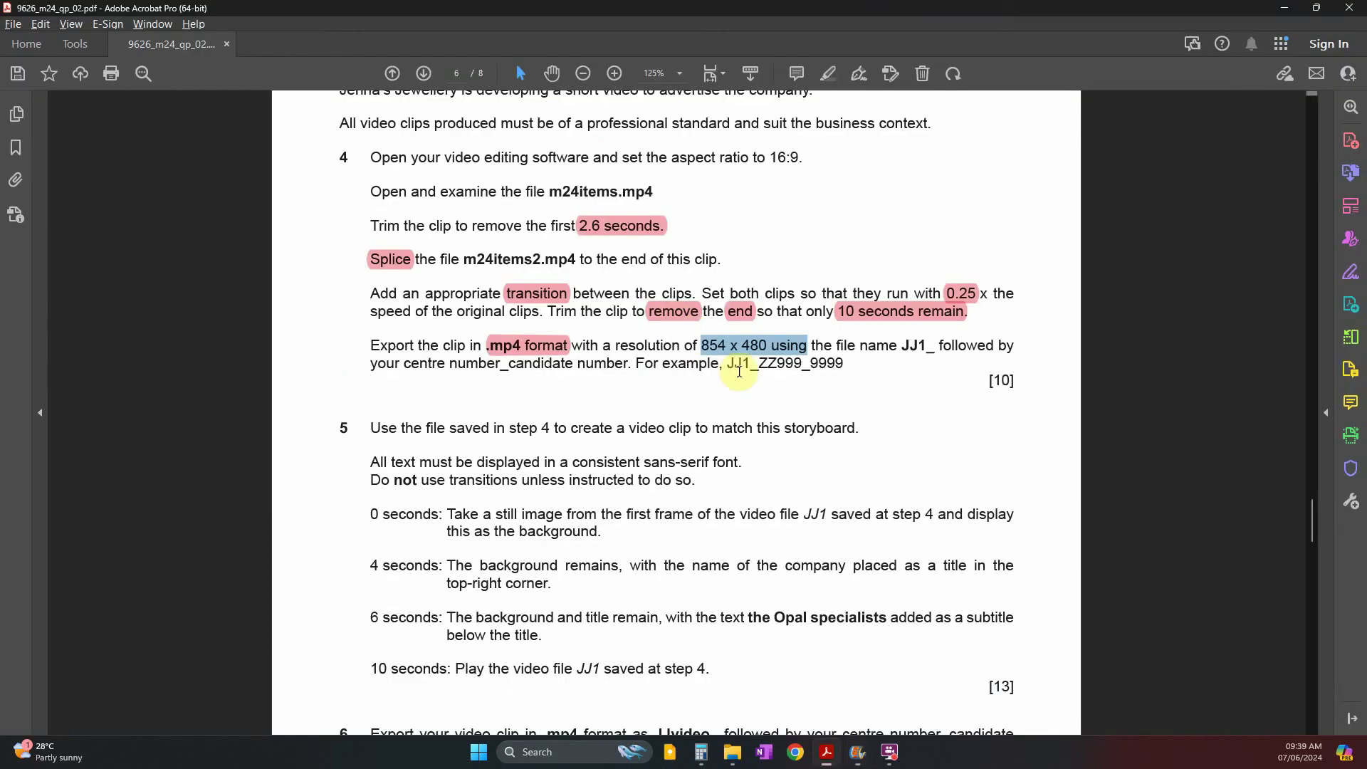
key("alt+Tab")
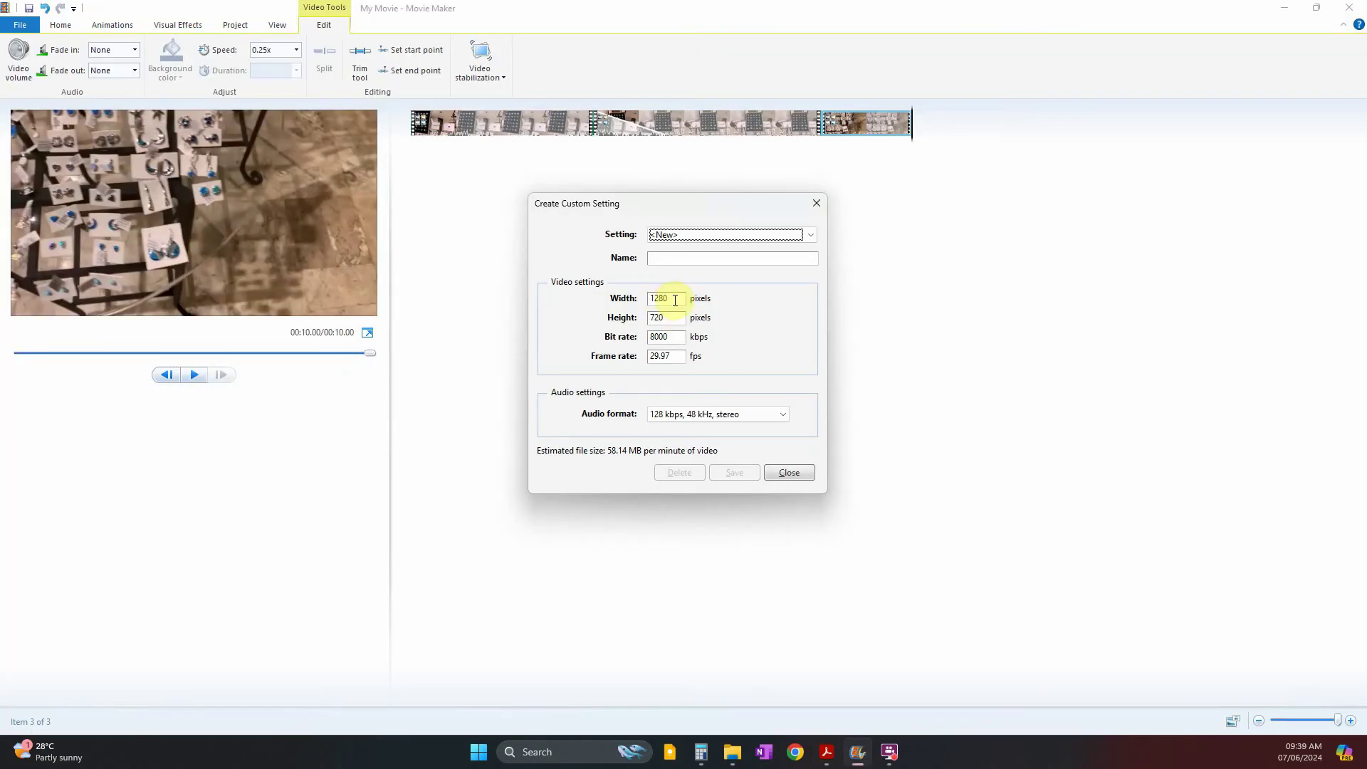
left_click_drag(676, 300, 631, 299)
type("854")
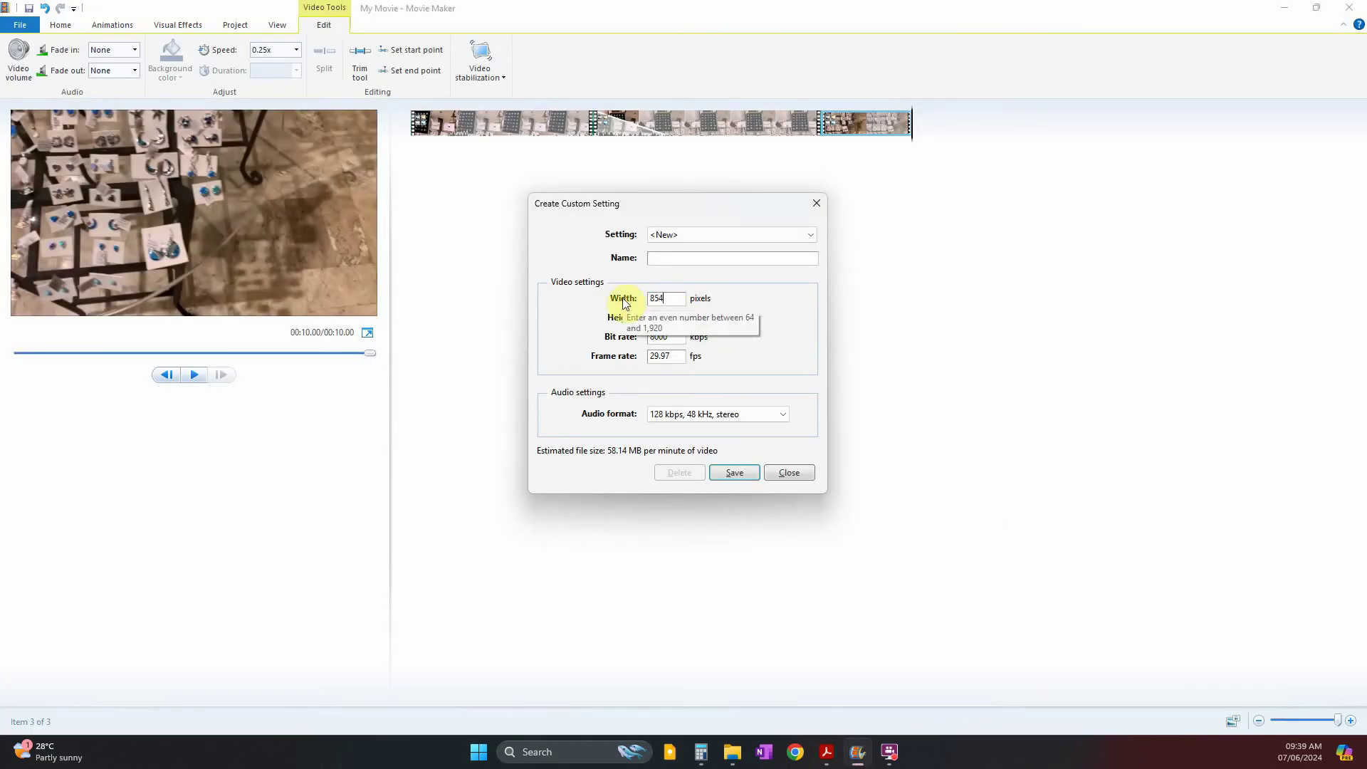
key("alt+Tab")
key("alt+Tab")
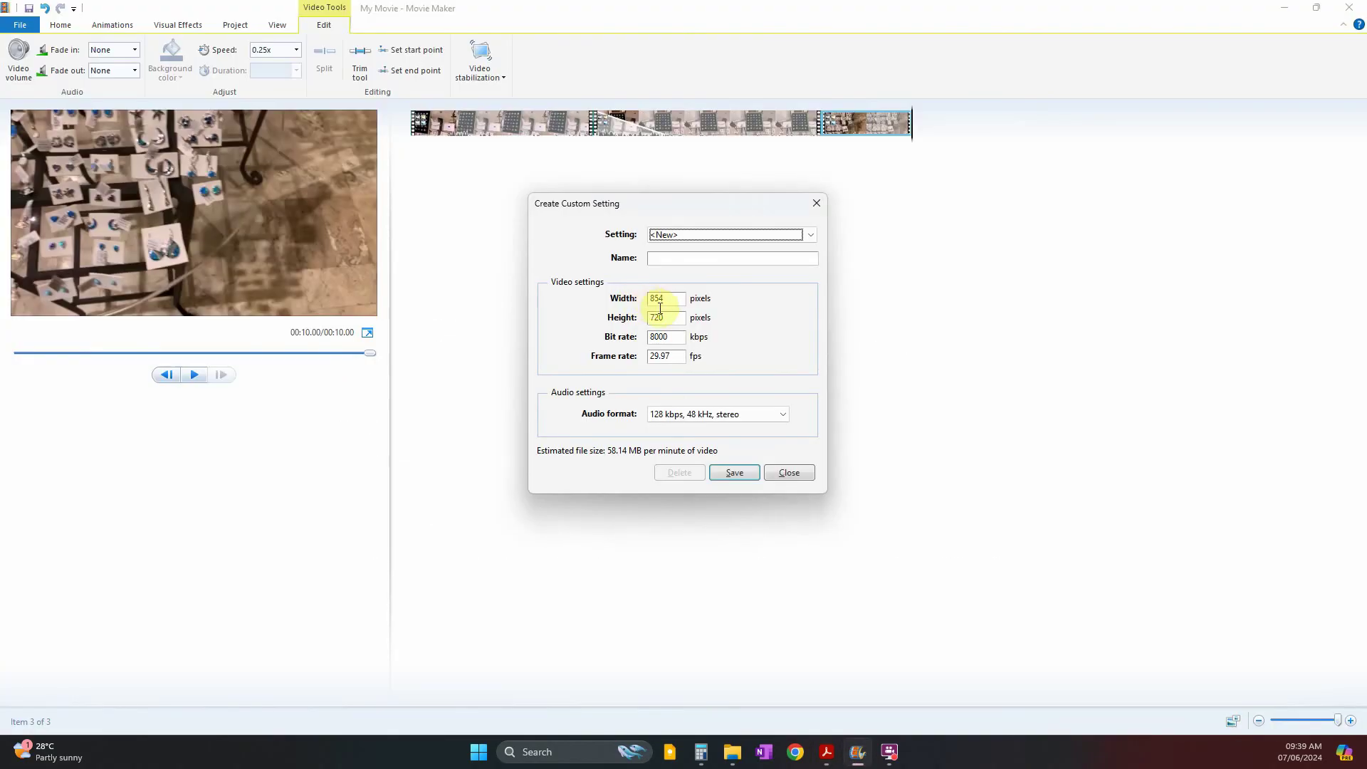
left_click_drag(672, 317, 651, 318)
type("4")
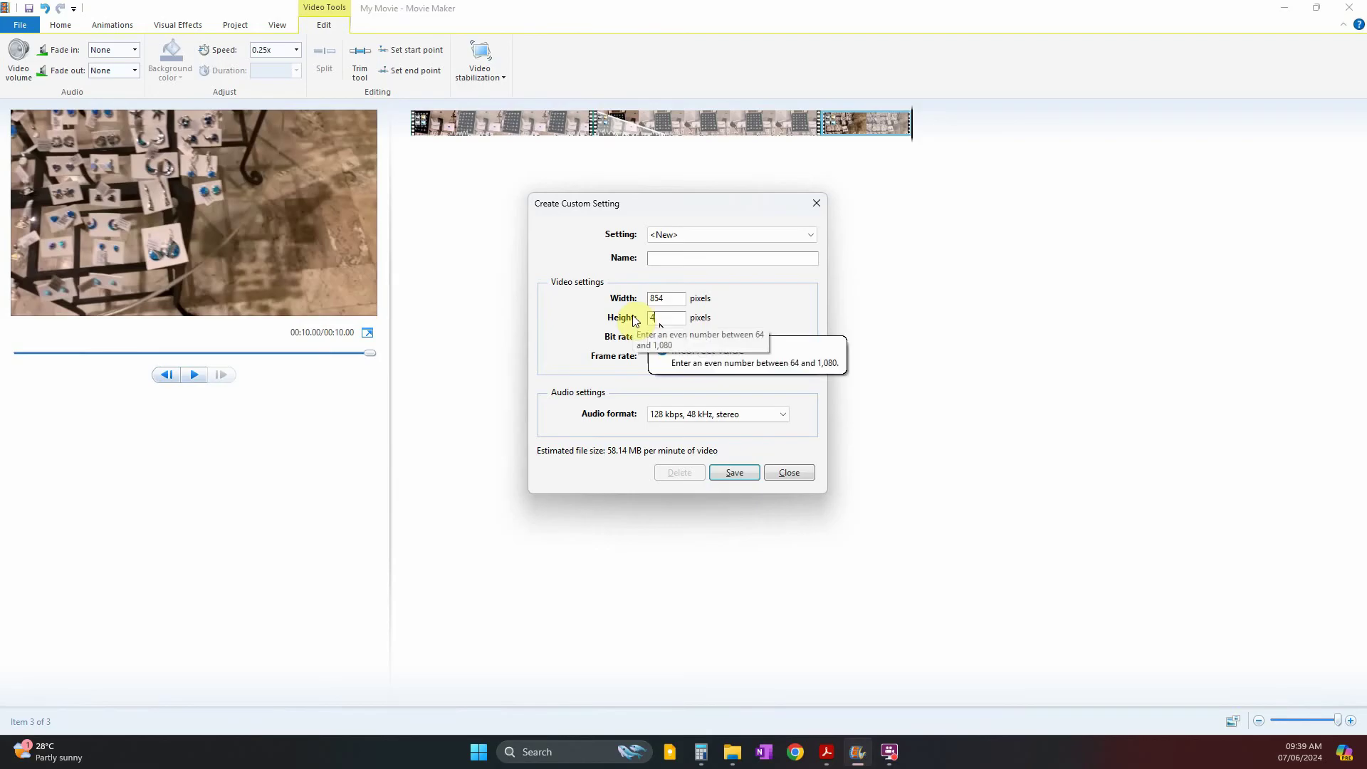
type("80")
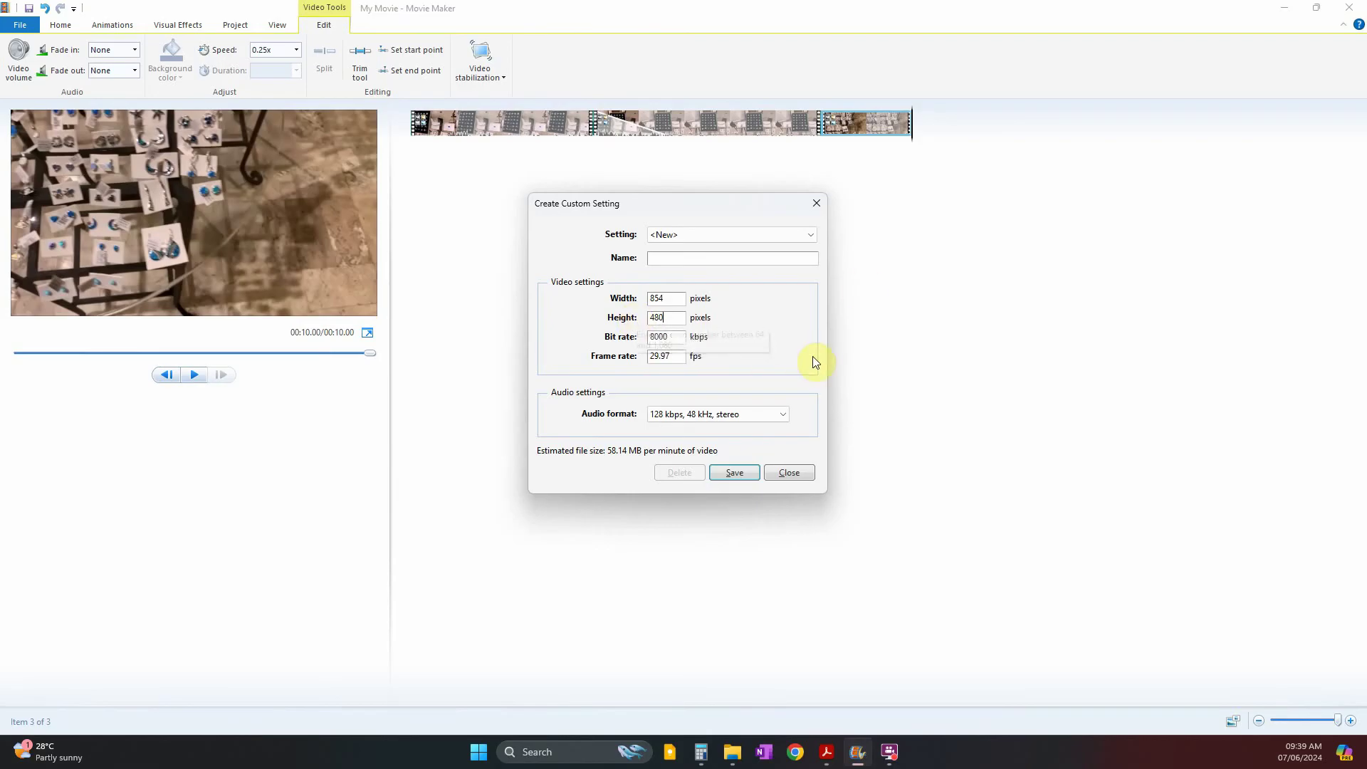
left_click(803, 480)
left_click(712, 377)
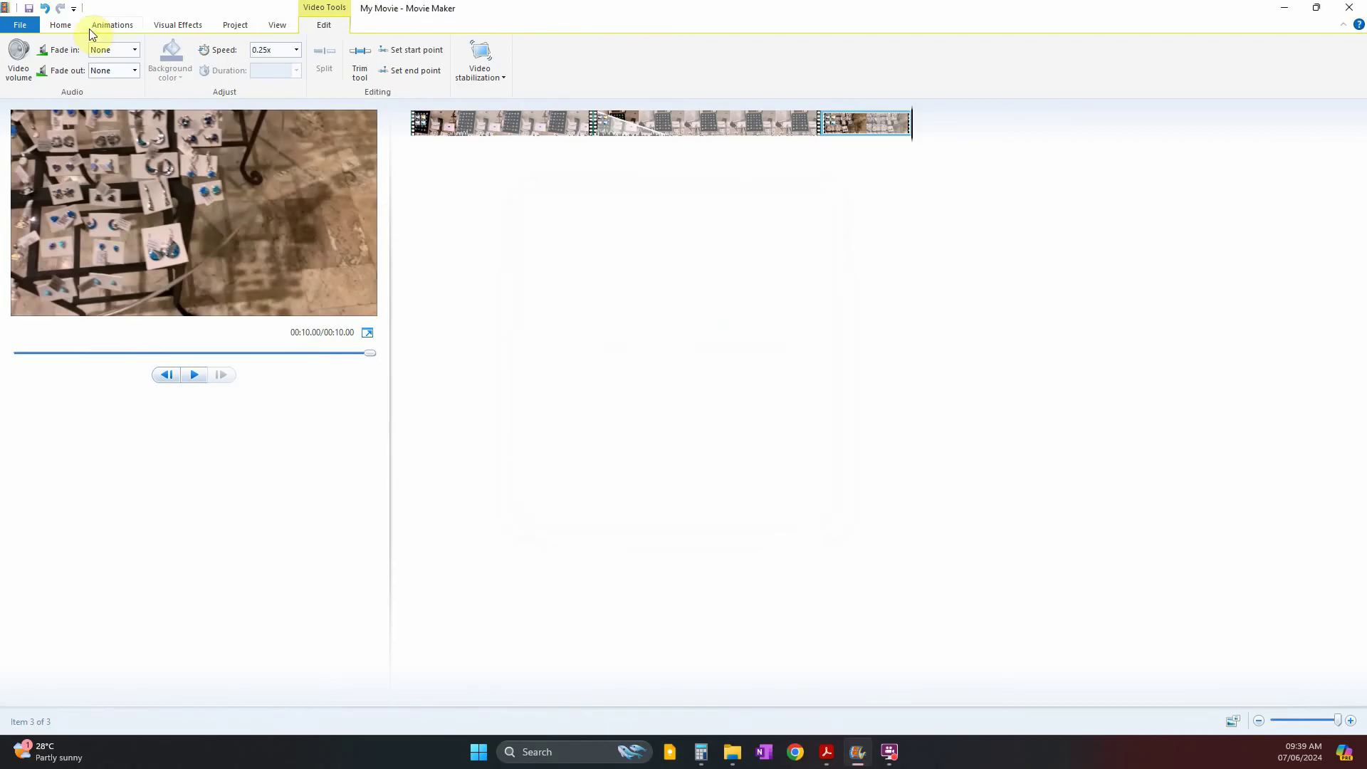
- Start exporting the movie with the existing custom_854_480 setting and name the file JJ1_ZZ999_9999
left_click(20, 25)
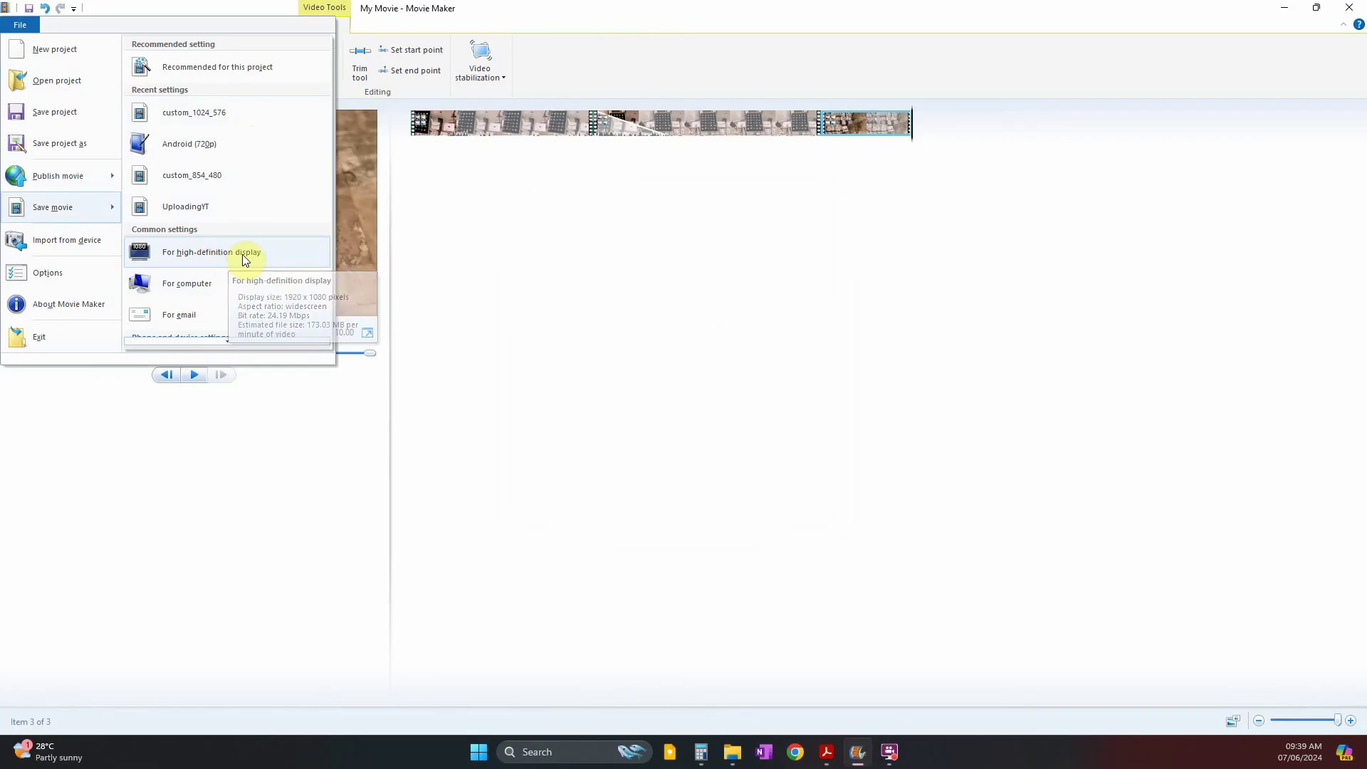
left_click(202, 183)
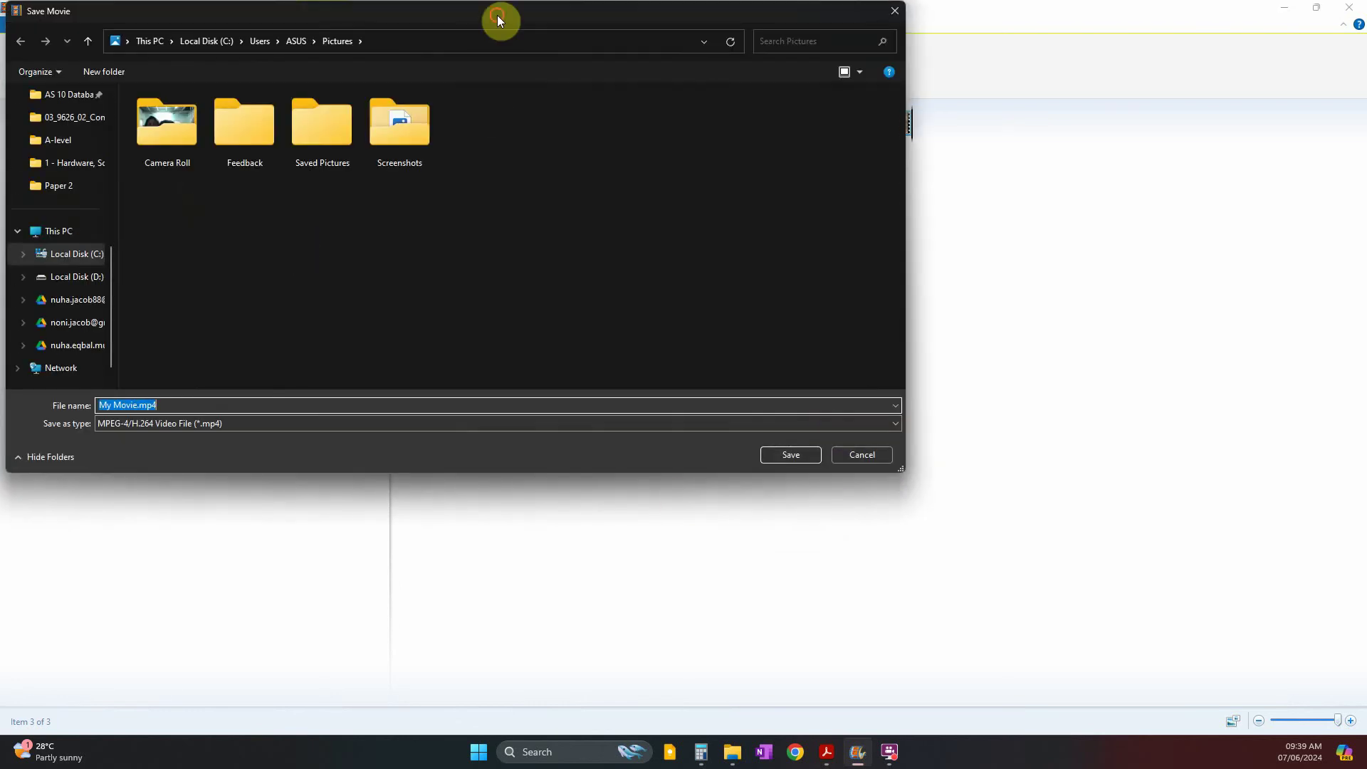
left_click_drag(497, 15, 750, 128)
type("JJ1_2Z999_9999")
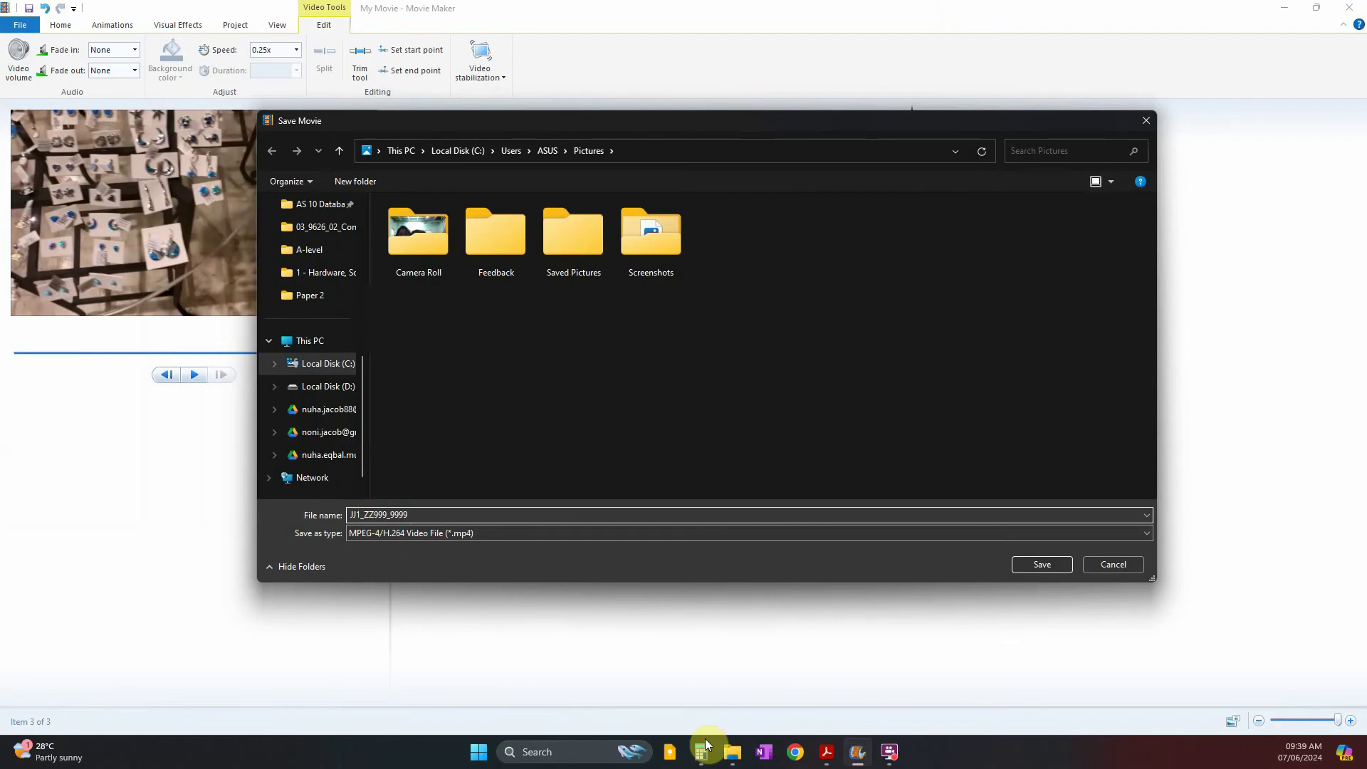
- Set the save location to the 03_9626_02_Confidential Source Files March 2024 folder, with MPEG-4/H.264 Video File (*.mp4) as the file type
left_click(732, 752)
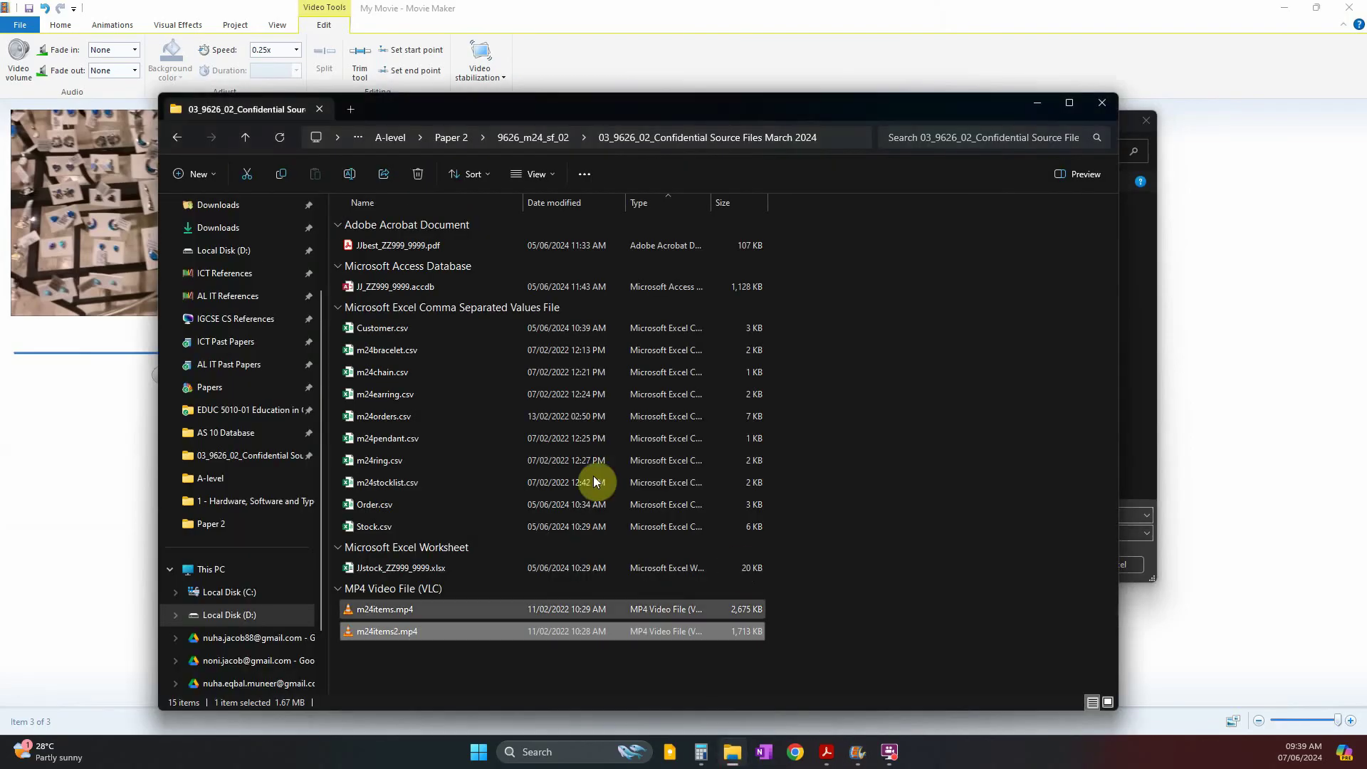
left_click(851, 137)
key("alt+Tab")
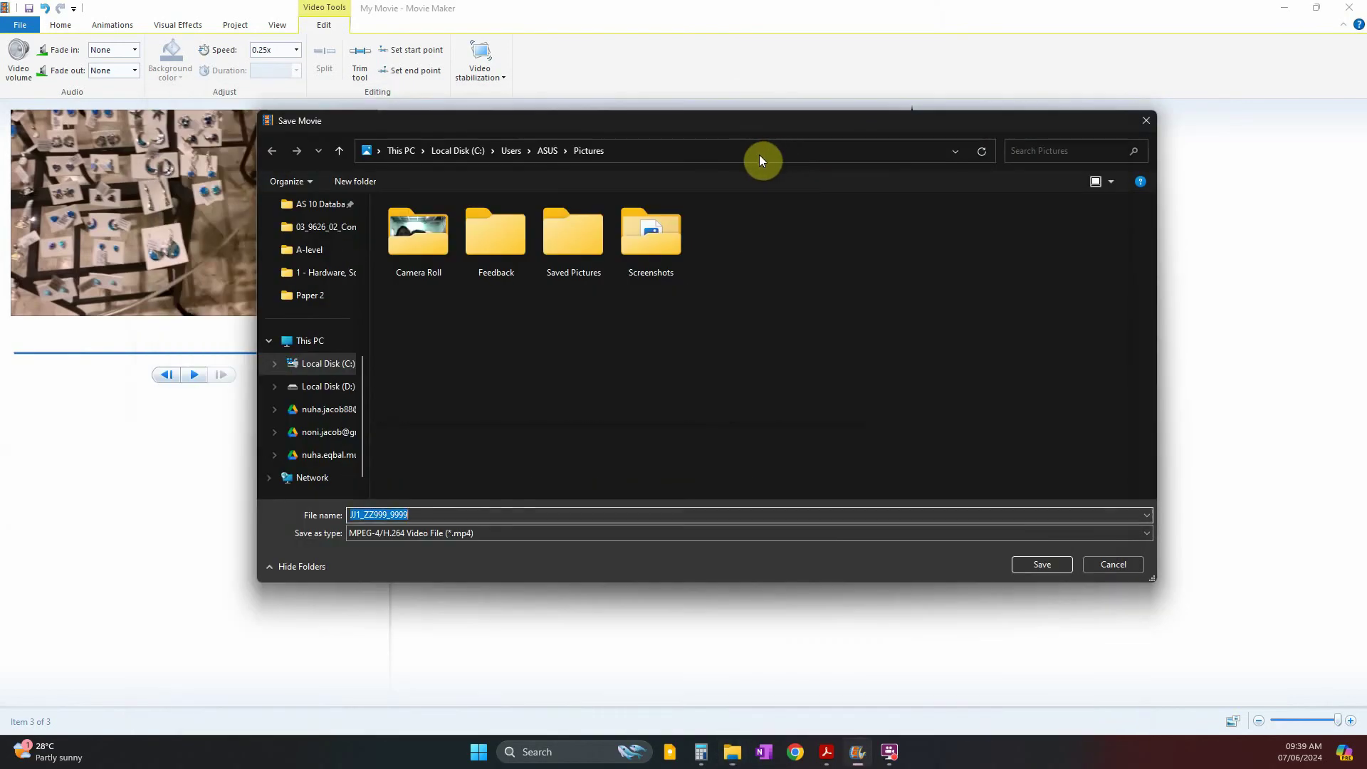
left_click(756, 151)
type("D:\\Videos recordings\\2024 Feb Mar\\A-level\\Paper 2\\9626_m24_sf_02\\03_9626_02_Confidential Source Files March 2024")
key("Return")
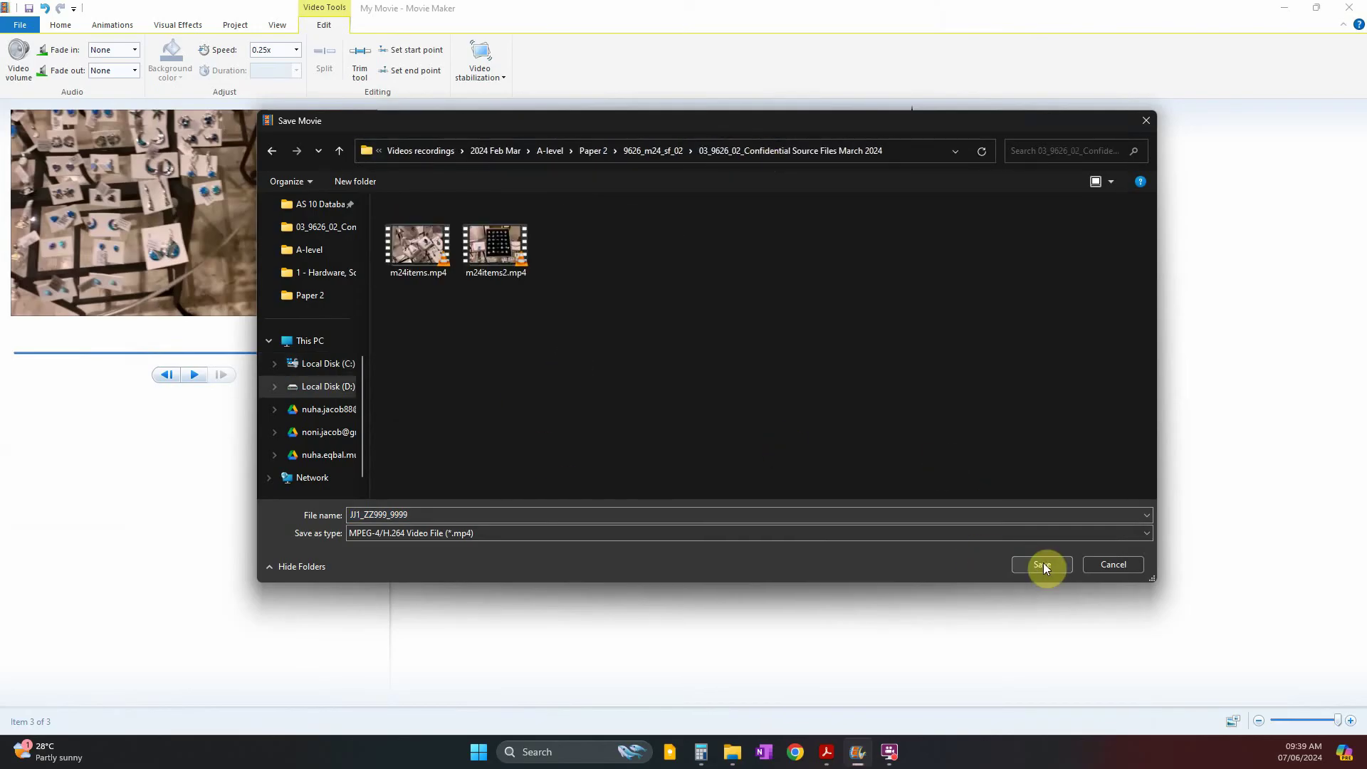
left_click(617, 537)
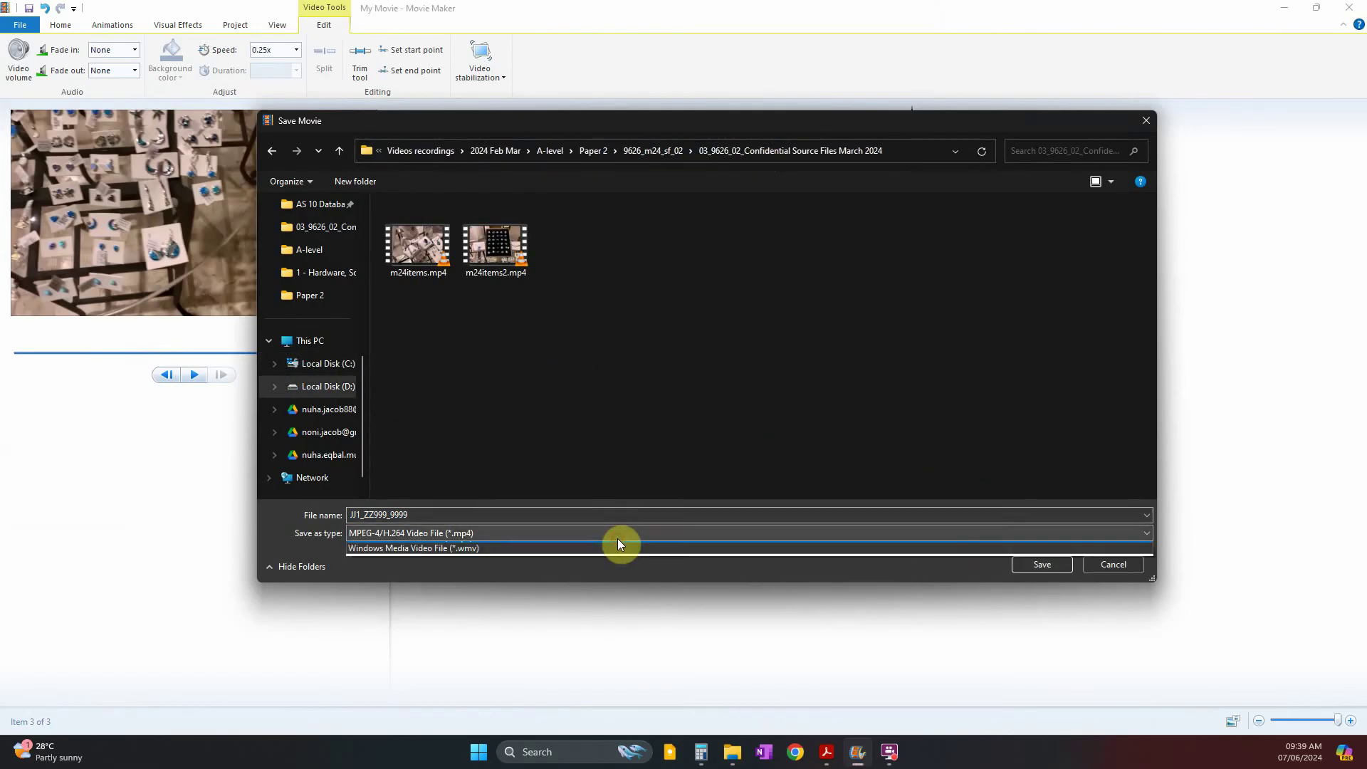
left_click(475, 547)
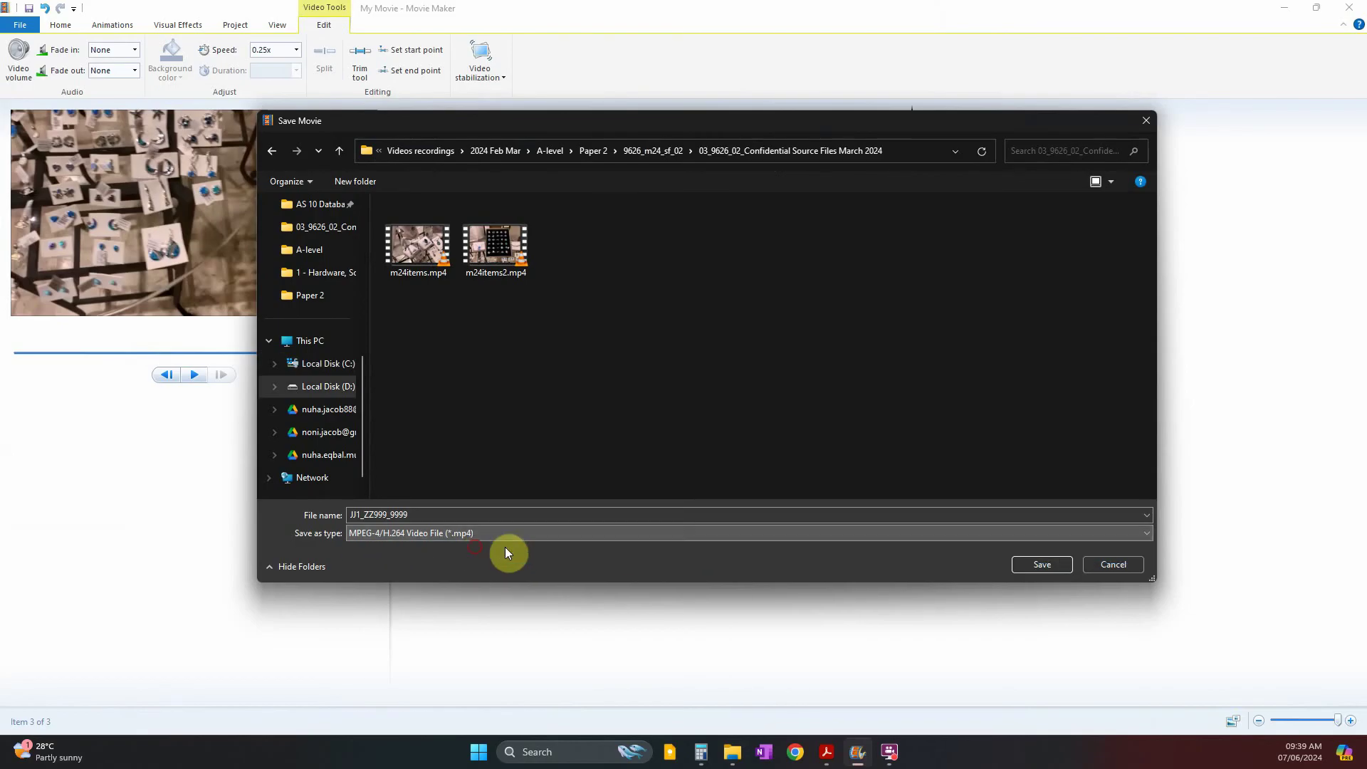
- Export the movie as JJ1_ZZ999_9999, play the exported video, and close VLC media player
left_click(1055, 562)
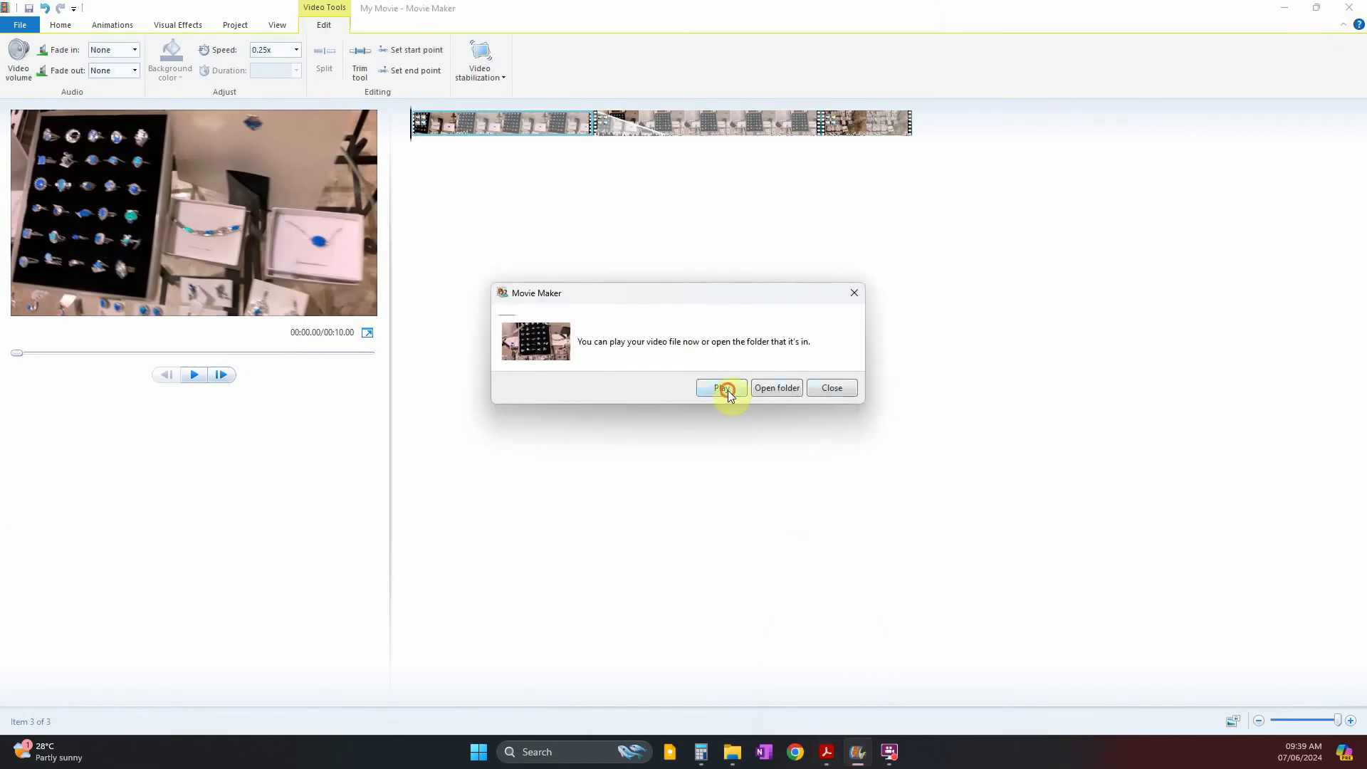
left_click(723, 388)
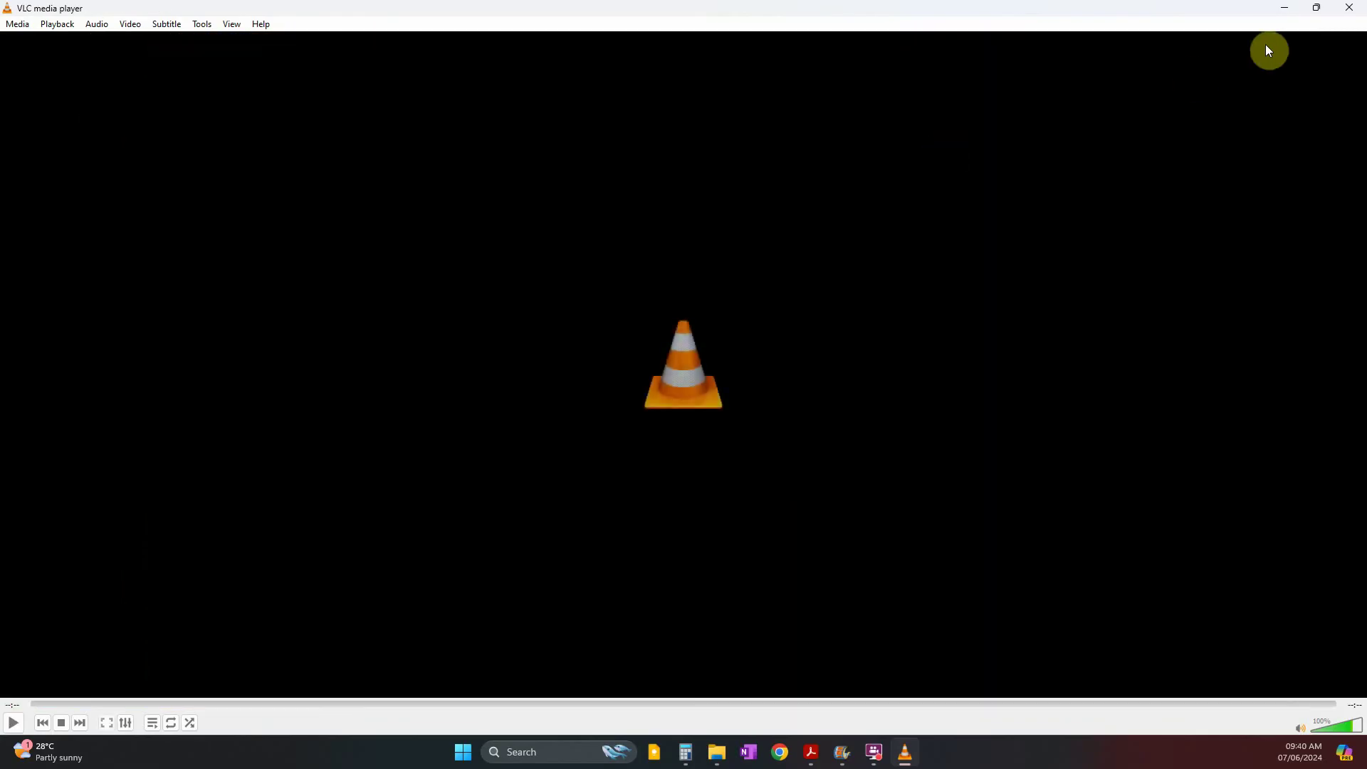
left_click(1350, 7)
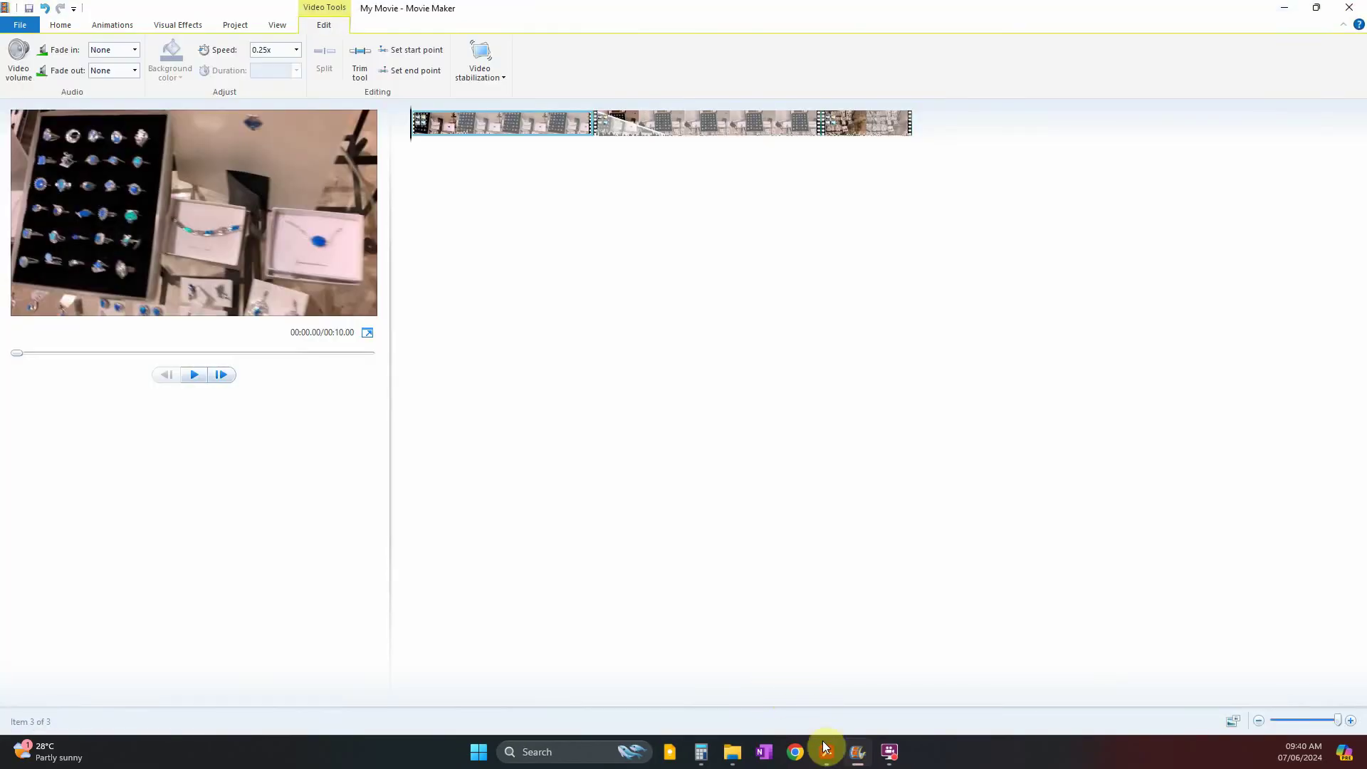
- Check the next task in the exam paper and start saving the Movie Maker project in the 03_9626_02_Confidential Source Files March 2024 folder
left_click(826, 751)
scroll(672, 516, "down", 2)
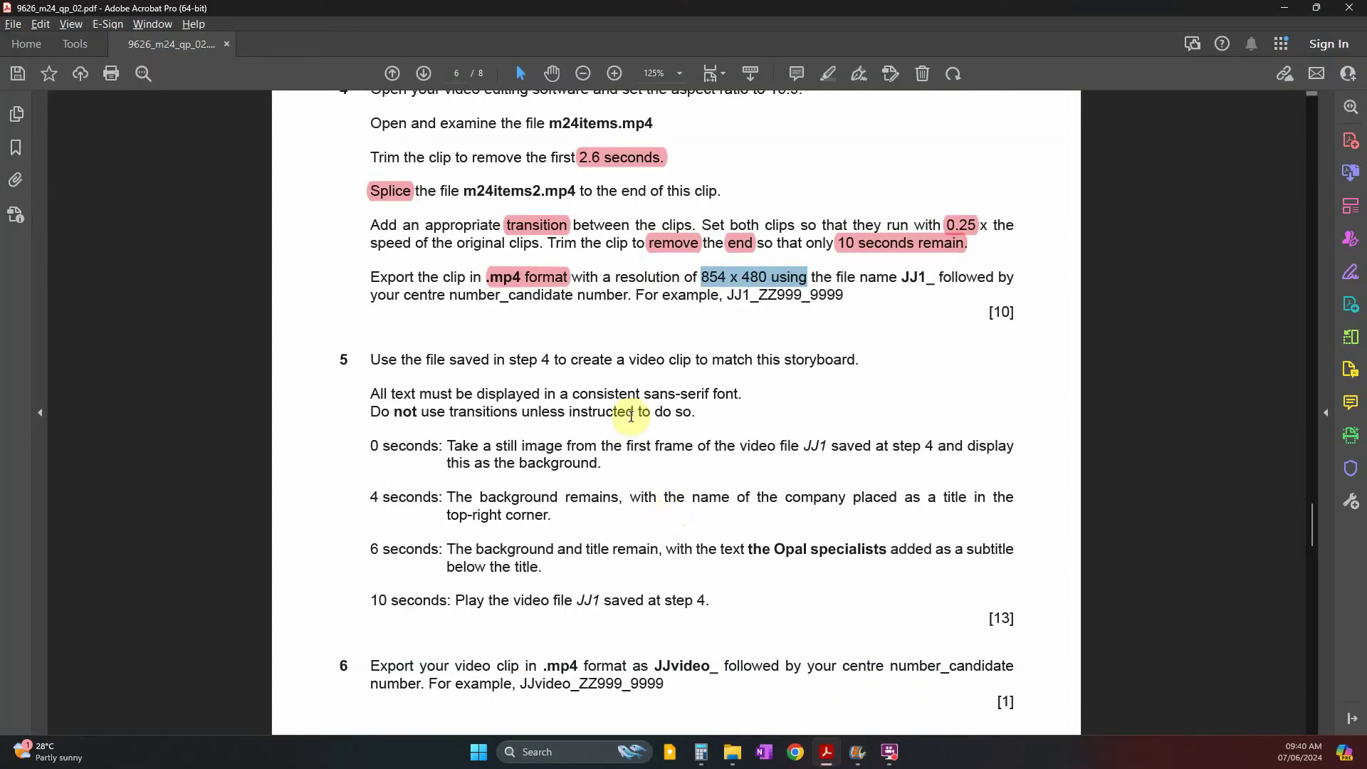
key("alt+Tab")
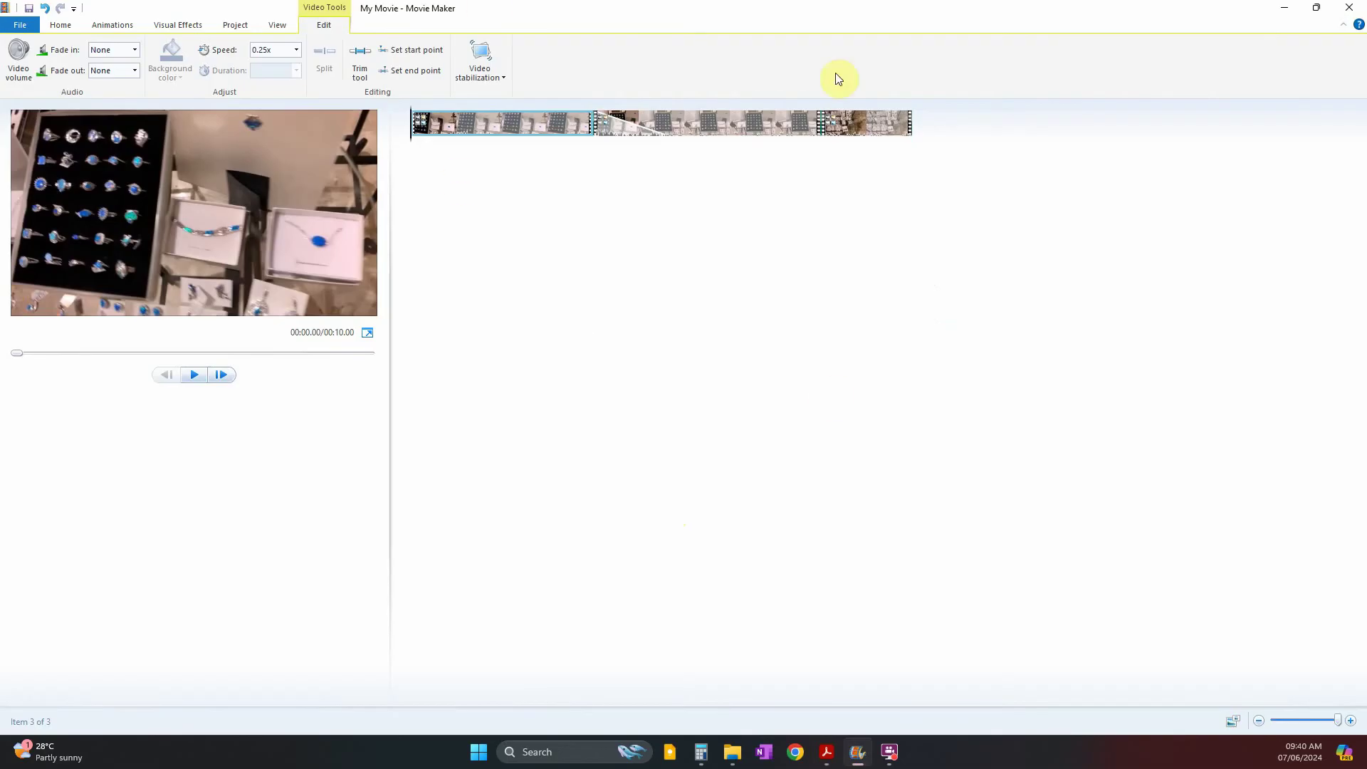
left_click(15, 24)
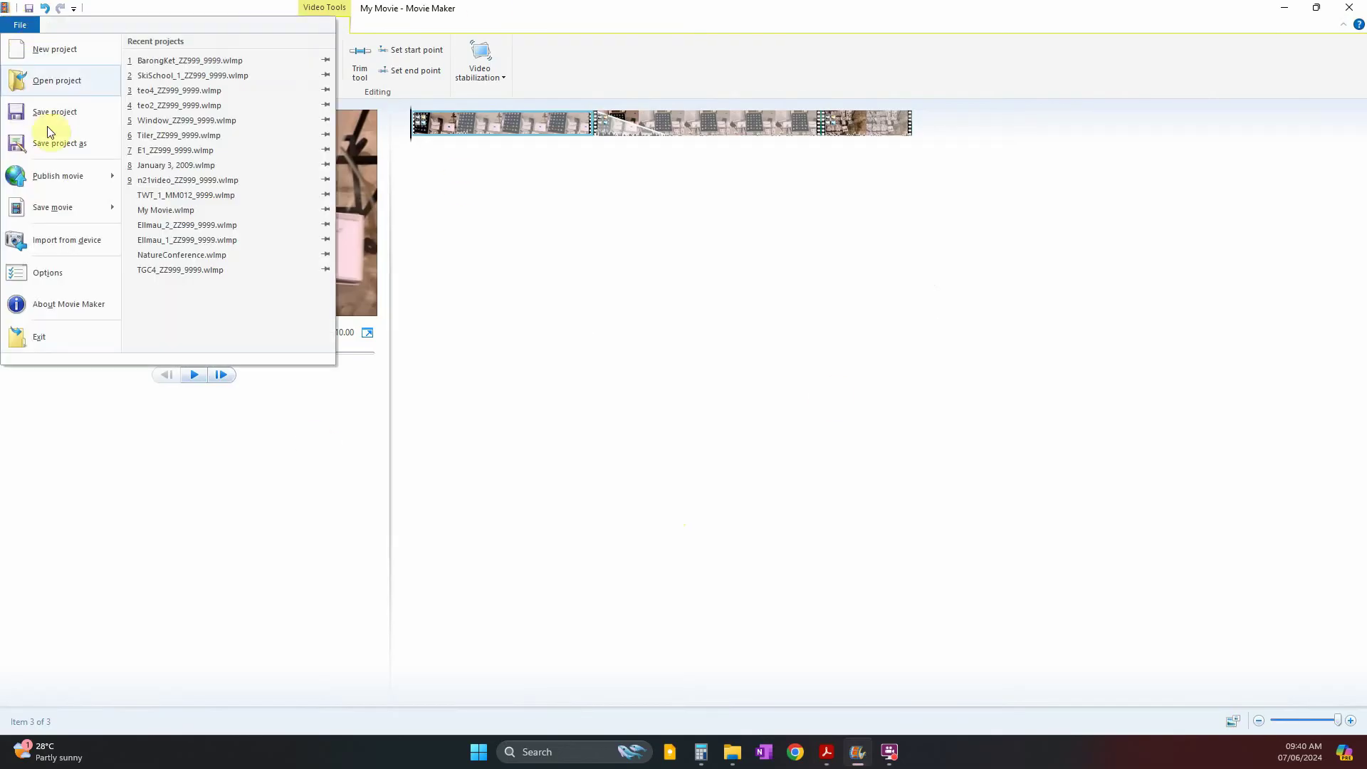
left_click(63, 150)
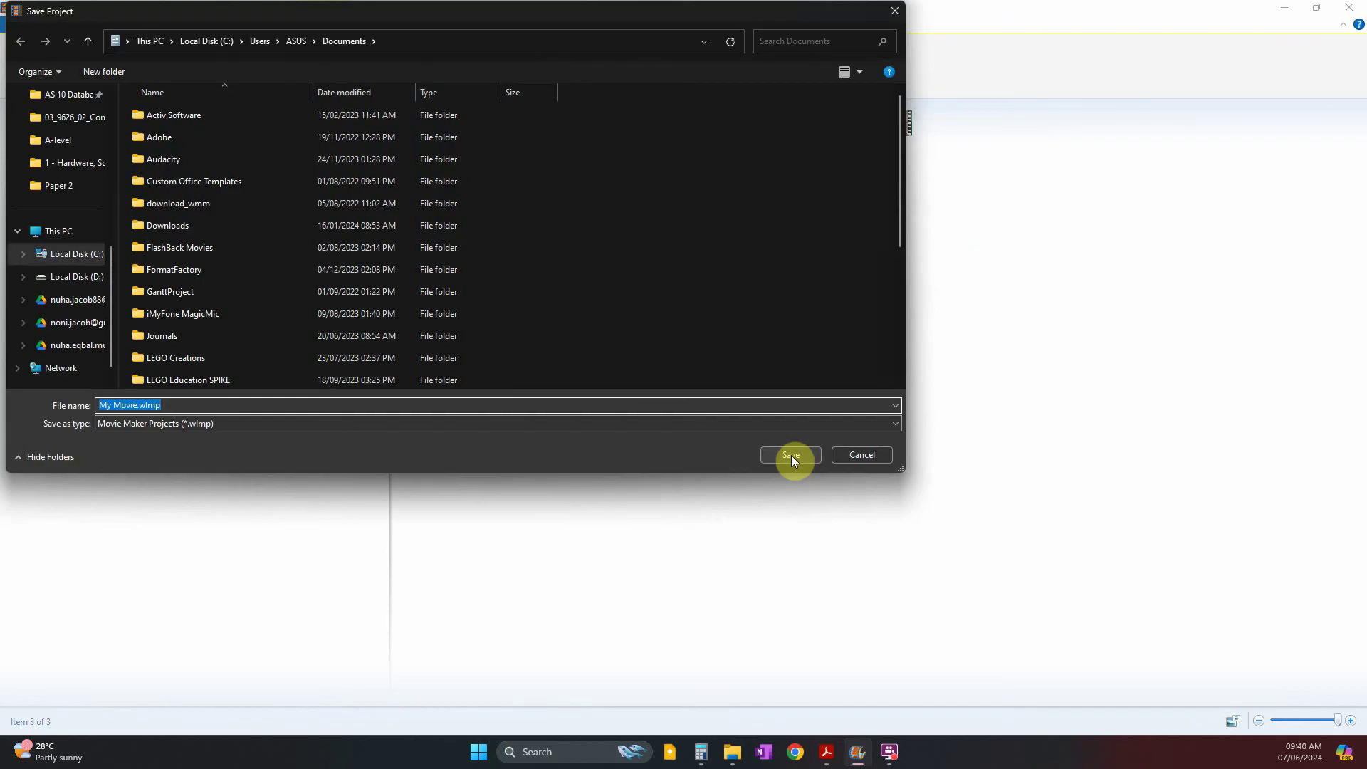
left_click(490, 45)
type("D:\\Videos recordings\\2024 Feb Mar\\A-level\\Paper 2\\9626_m24_sf_02\\03_9626_02_Confidential Source Files March 2024")
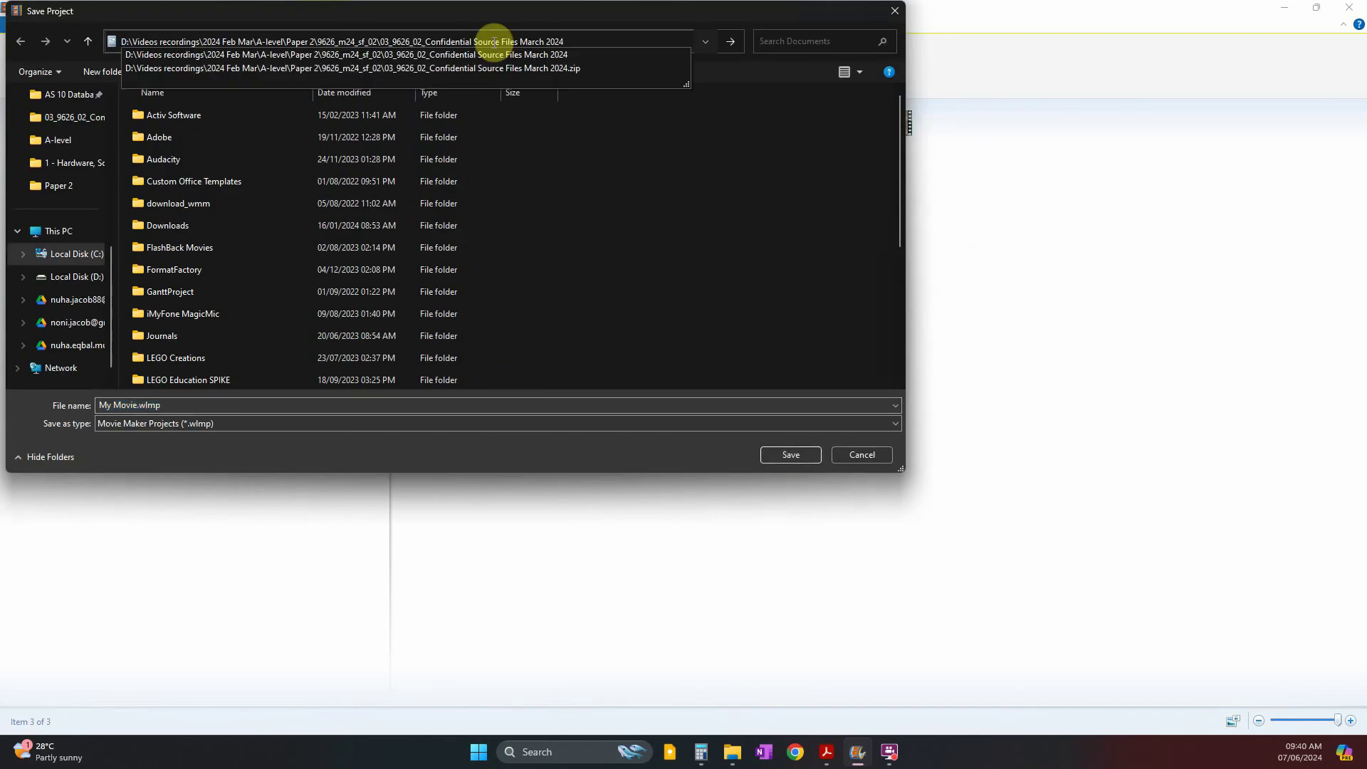
key("Return")
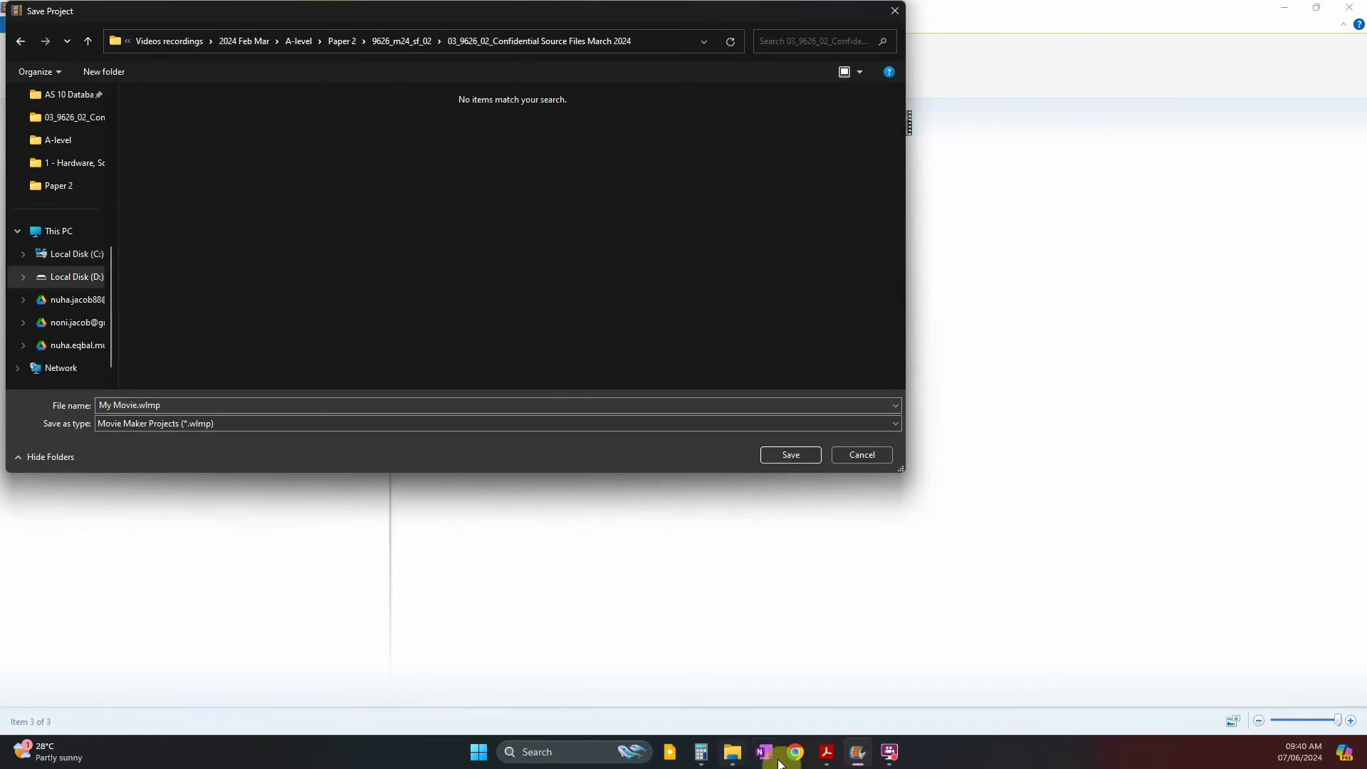
- Copy the example file name JJ1_ZZ999_9999 from task 4 of the exam paper and save the project under that name
left_click(826, 752)
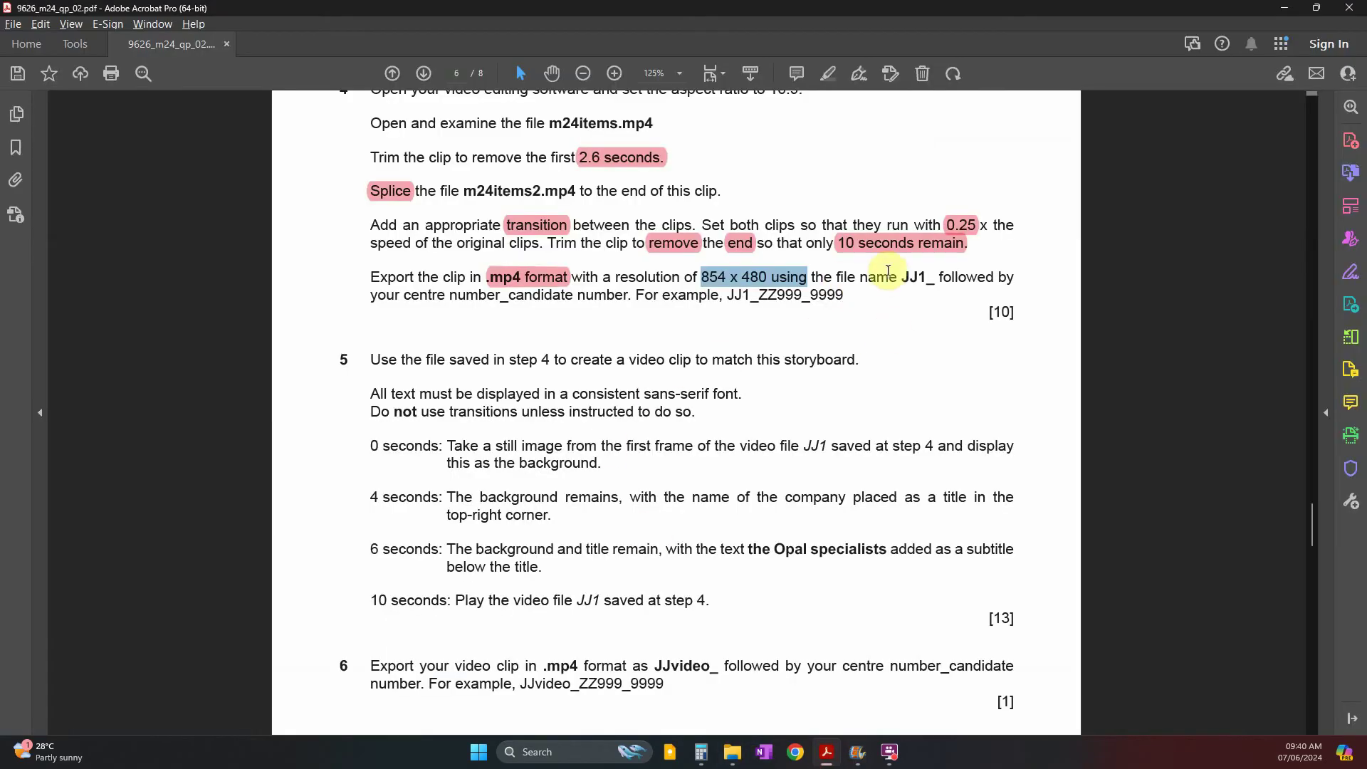
left_click_drag(729, 295, 861, 299)
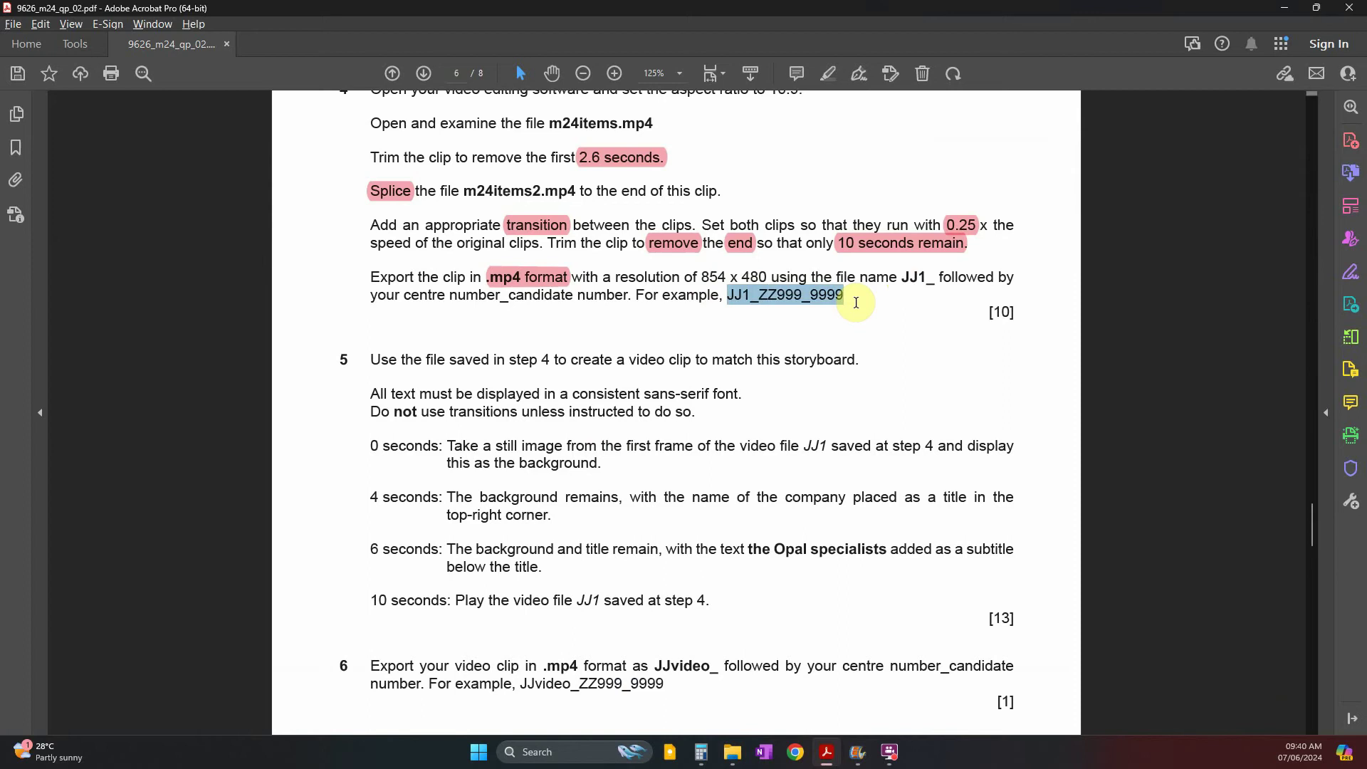
key("ctrl+c")
key("alt+Tab")
left_click(225, 404)
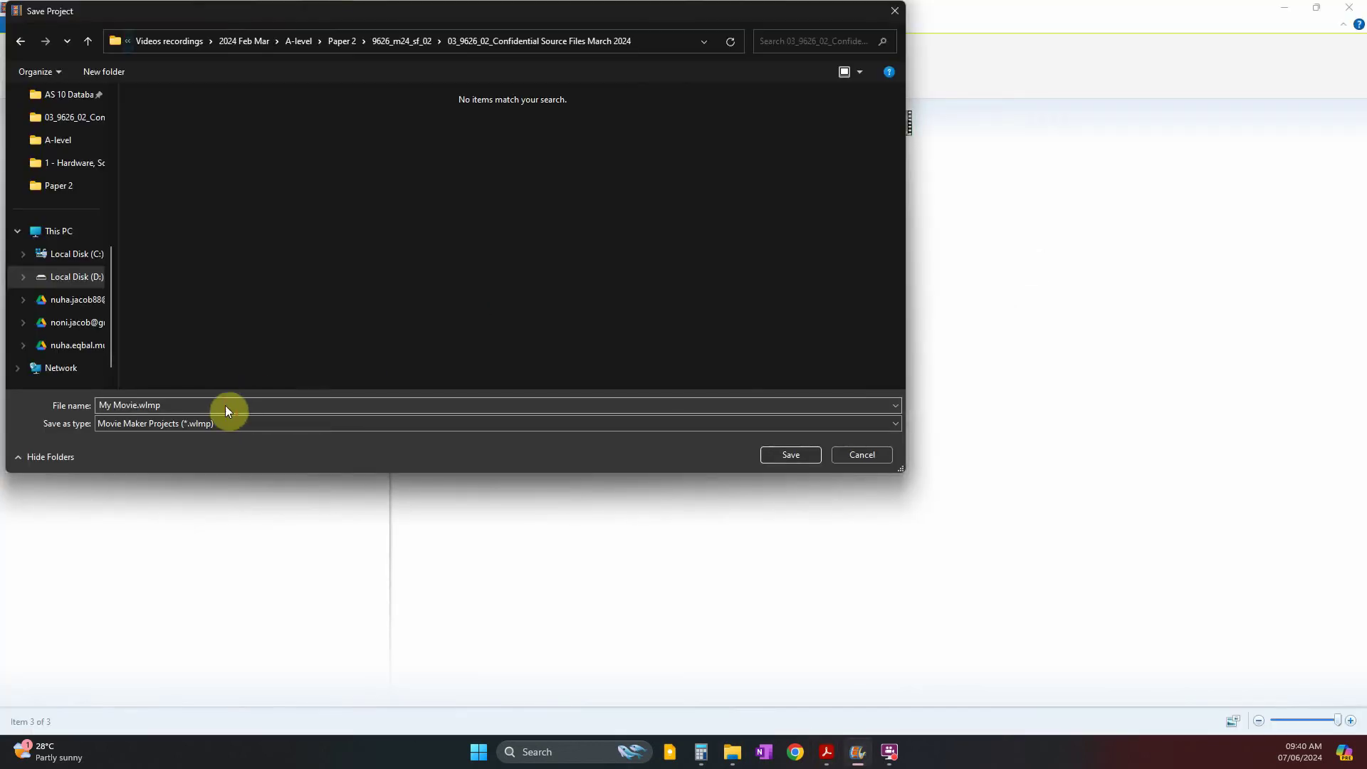
key("ctrl+a")
key("ctrl+v")
key("Return")
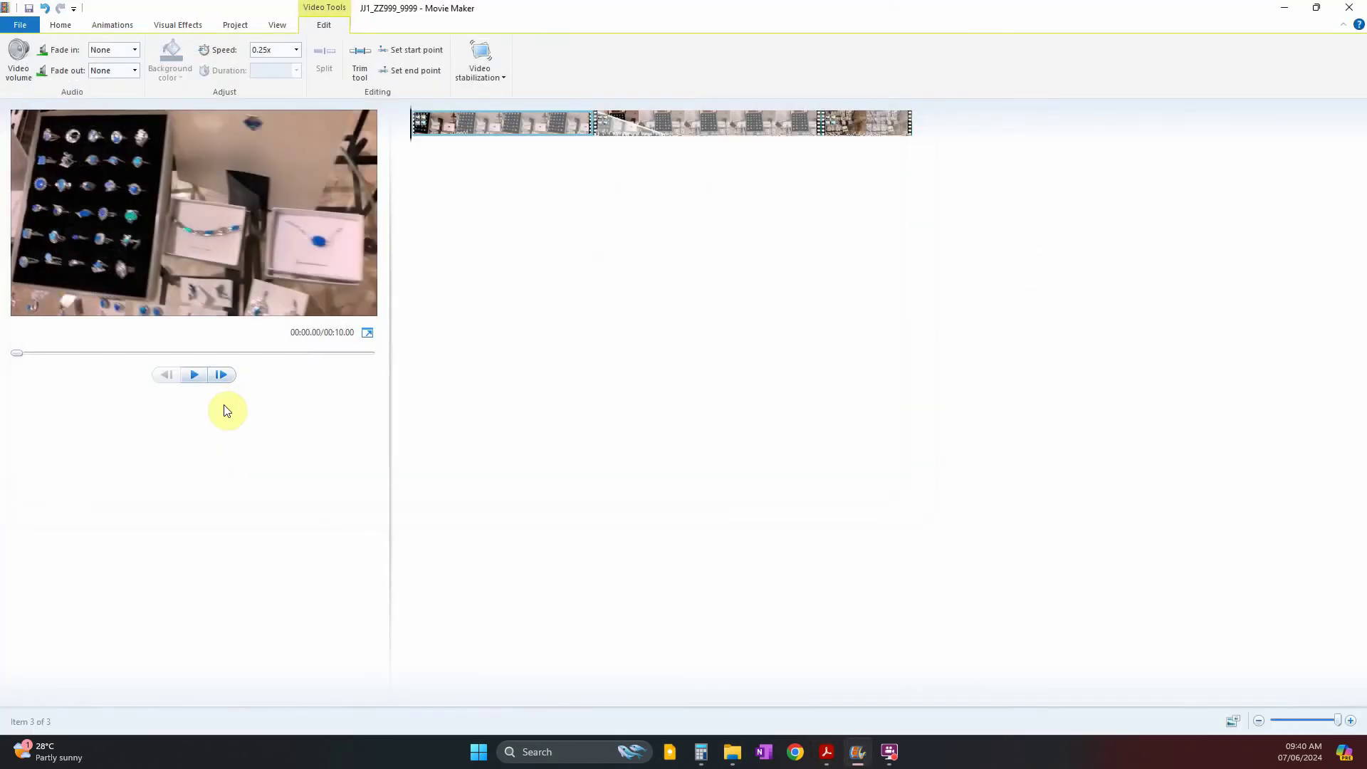
- Switch to File Explorer and check the JJ1_ZZ999_9999 project and MP4 files in the source files folder
left_click(744, 753)
scroll(785, 545, "down", 1)
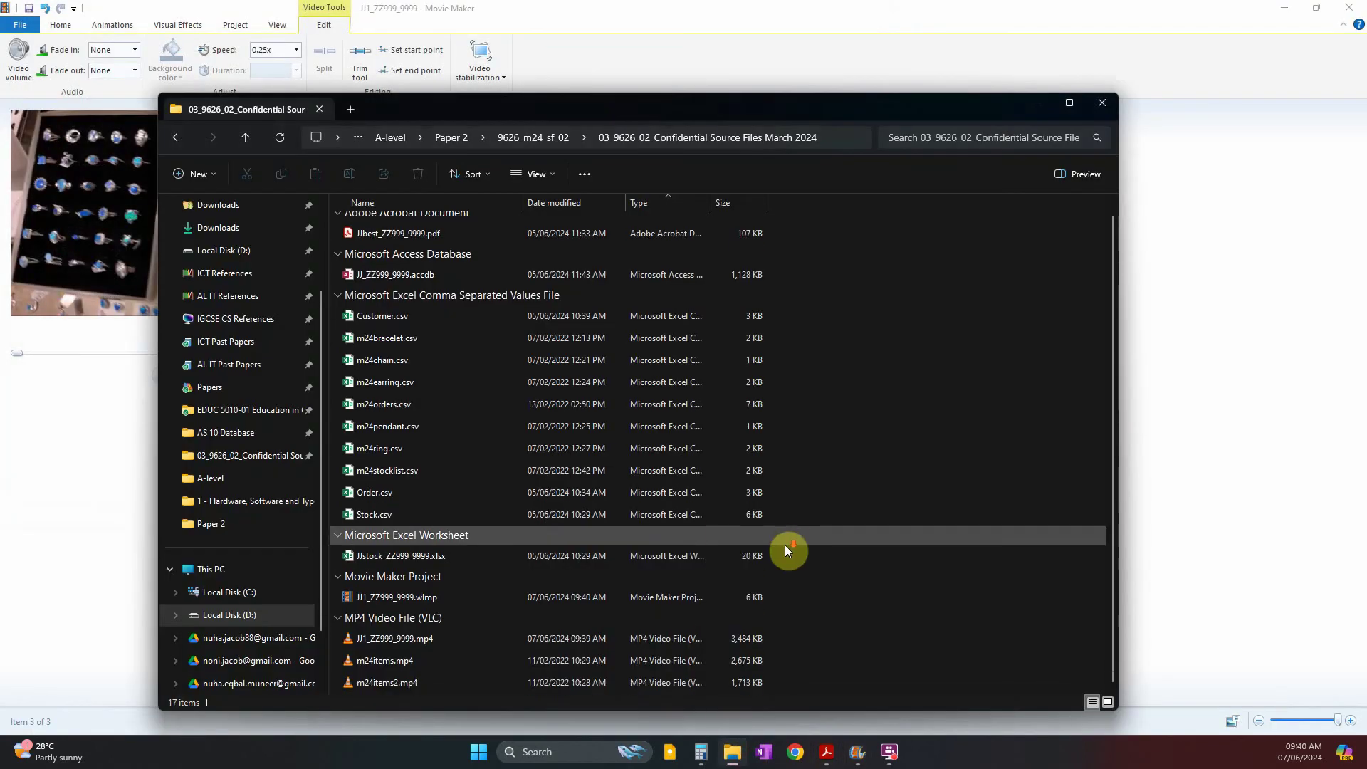
left_click(389, 598)
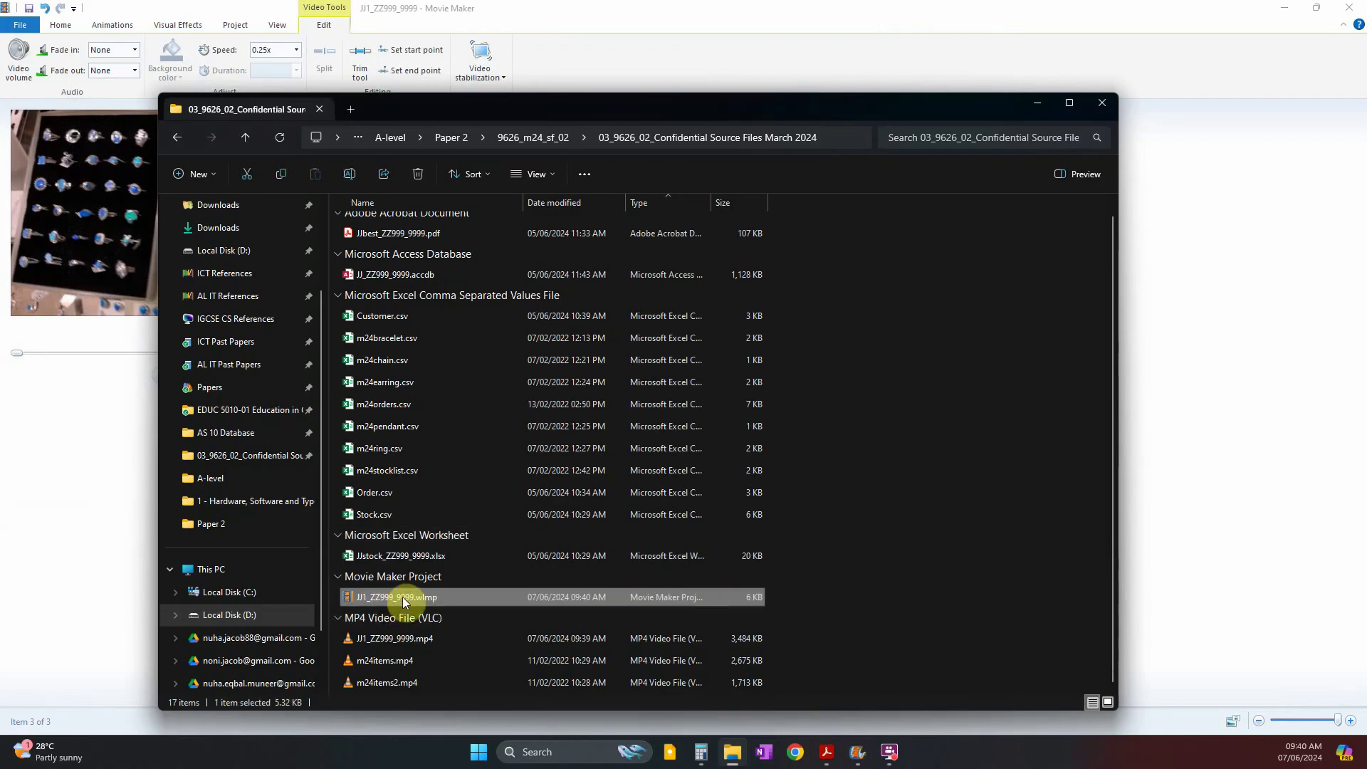
scroll(417, 542, "up", 1)
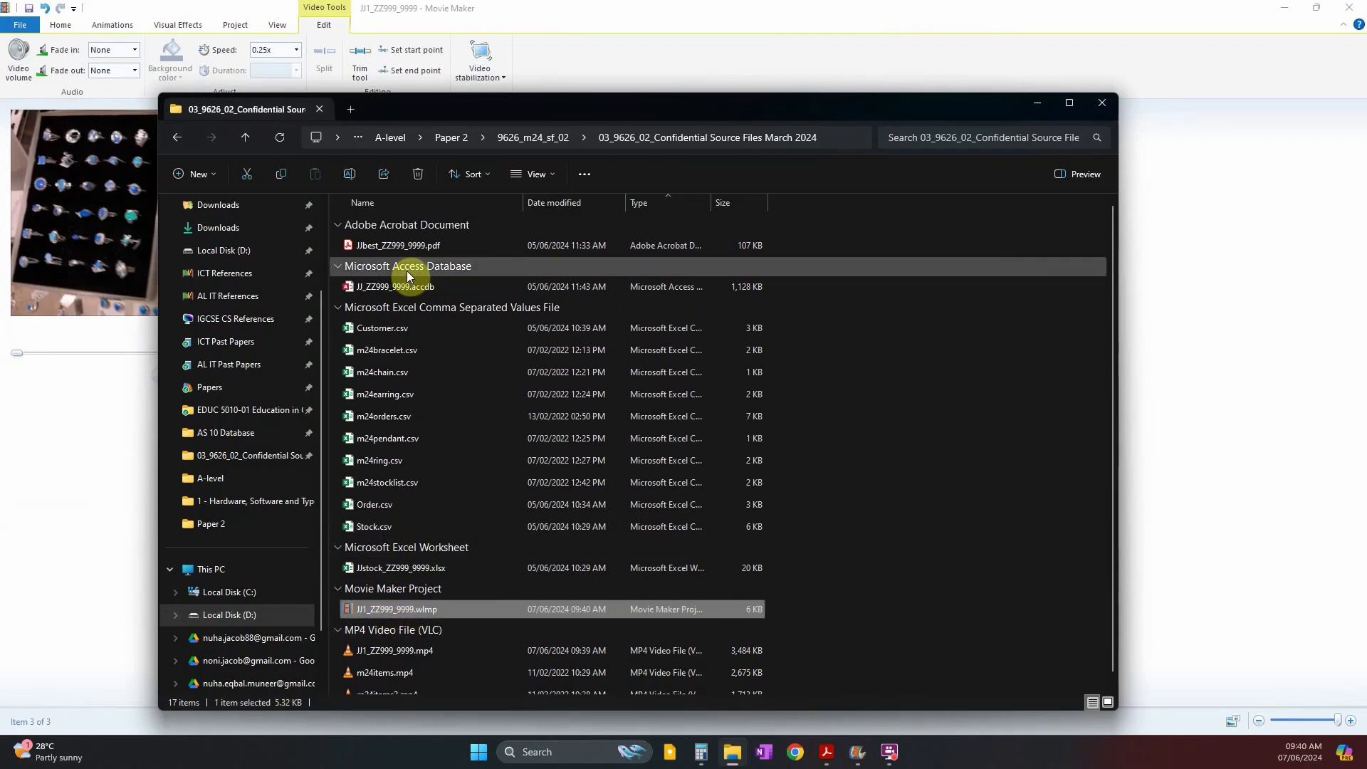
scroll(427, 370, "down", 1)
left_click(403, 638)
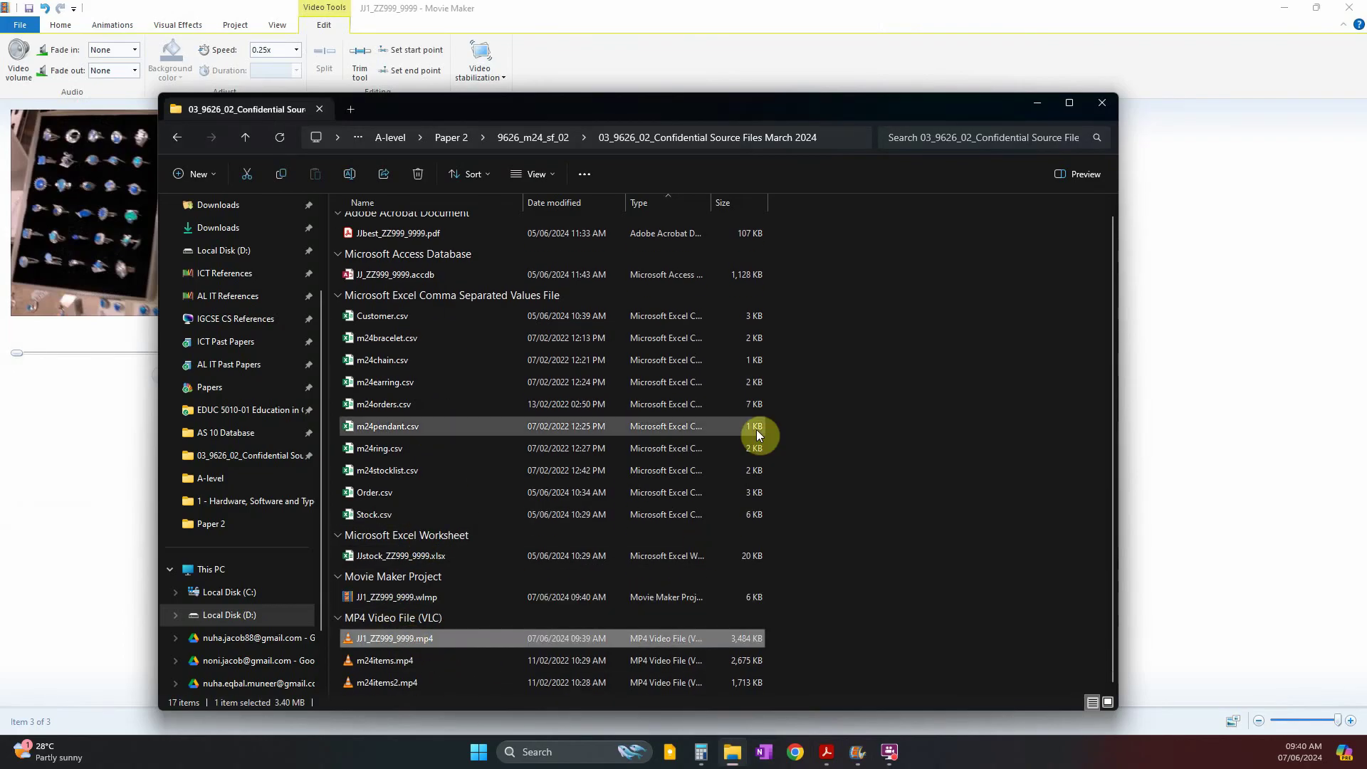
left_click(1118, 13)
- Return to the exam paper and read the opening instruction of task 5 about using the file saved in step 4
left_click(827, 752)
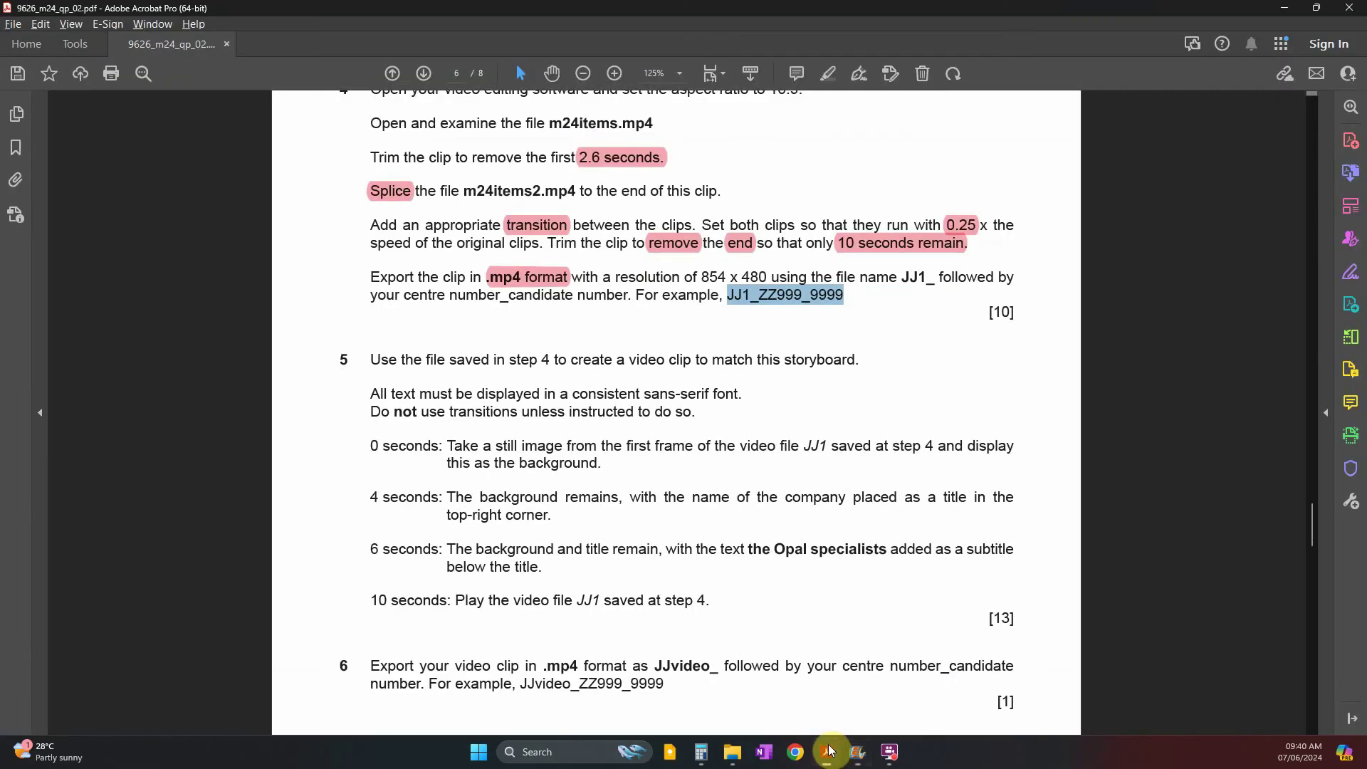
scroll(808, 610, "down", 3)
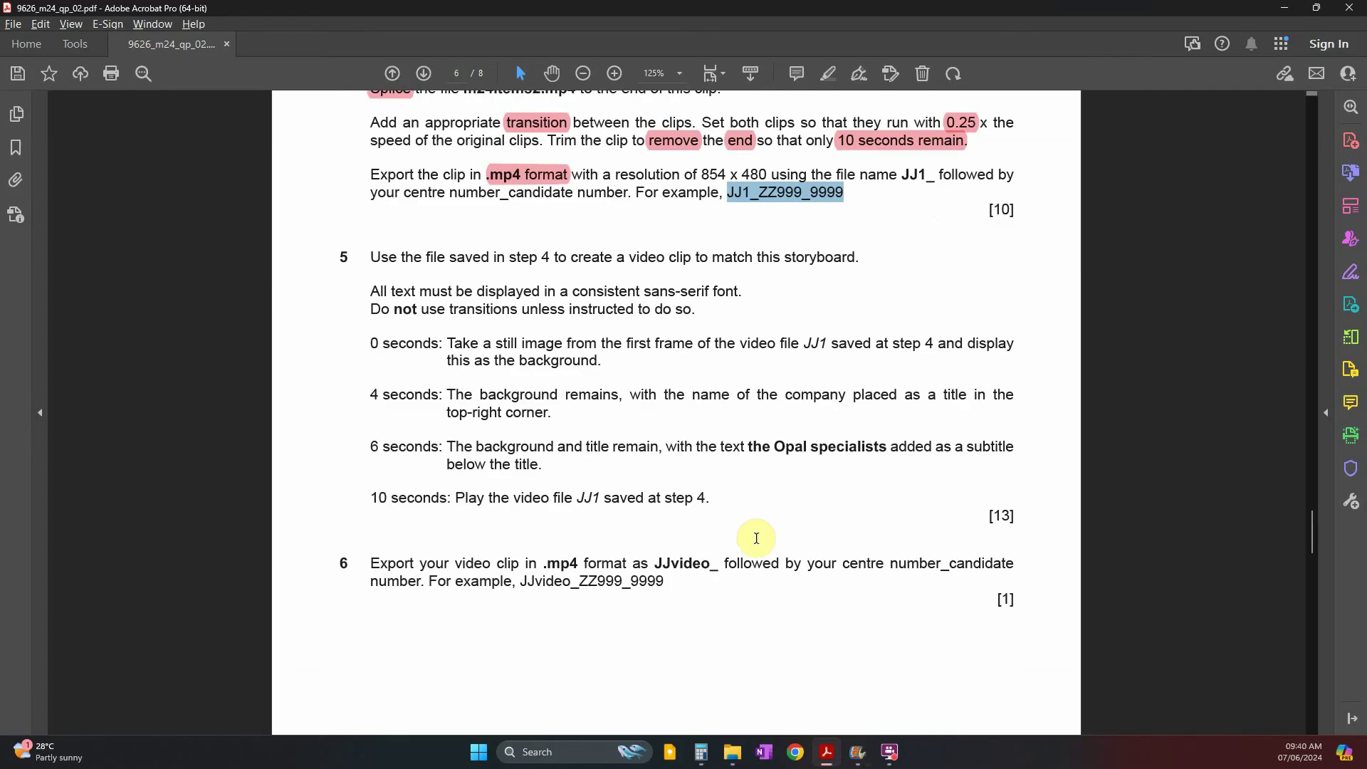
left_click_drag(497, 255, 611, 257)
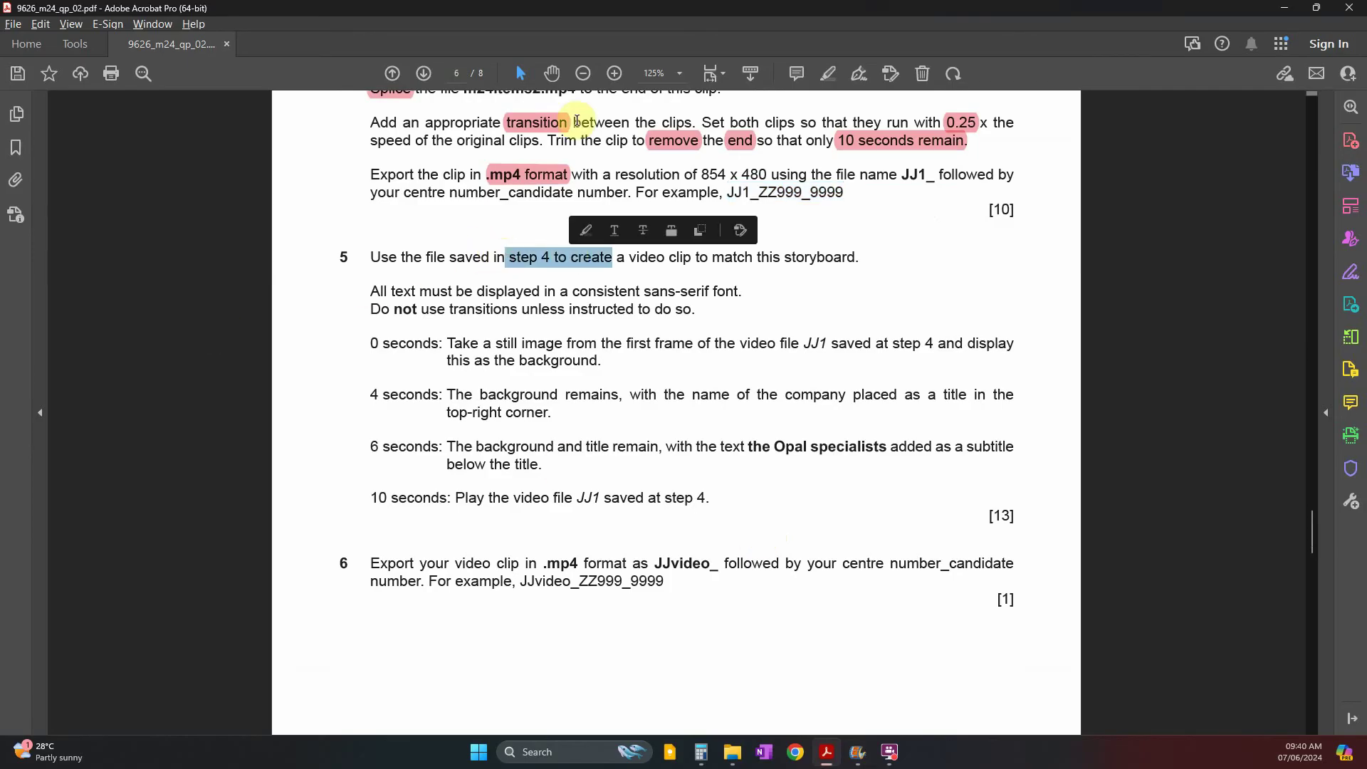
scroll(705, 433, "up", 2)
scroll(705, 433, "down", 3)
key("alt+Tab")
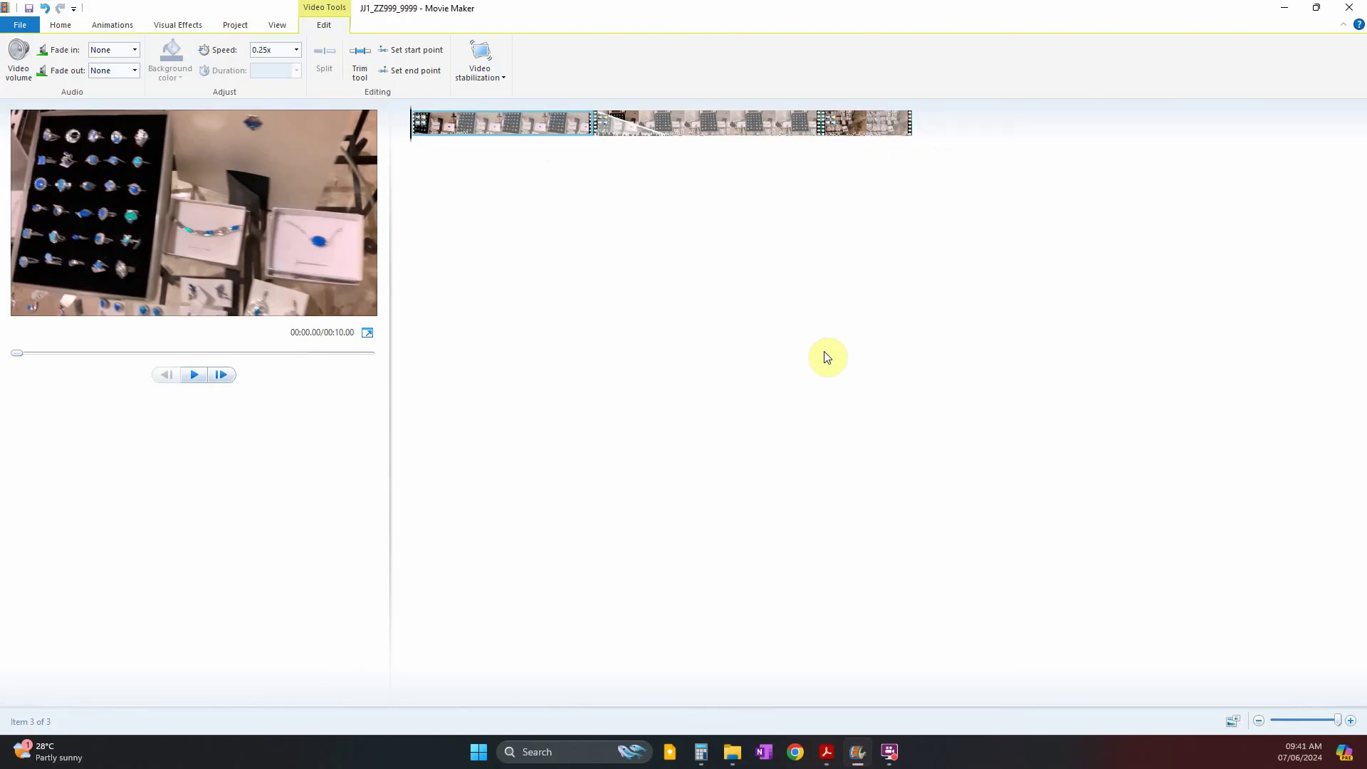
key("alt+Tab")
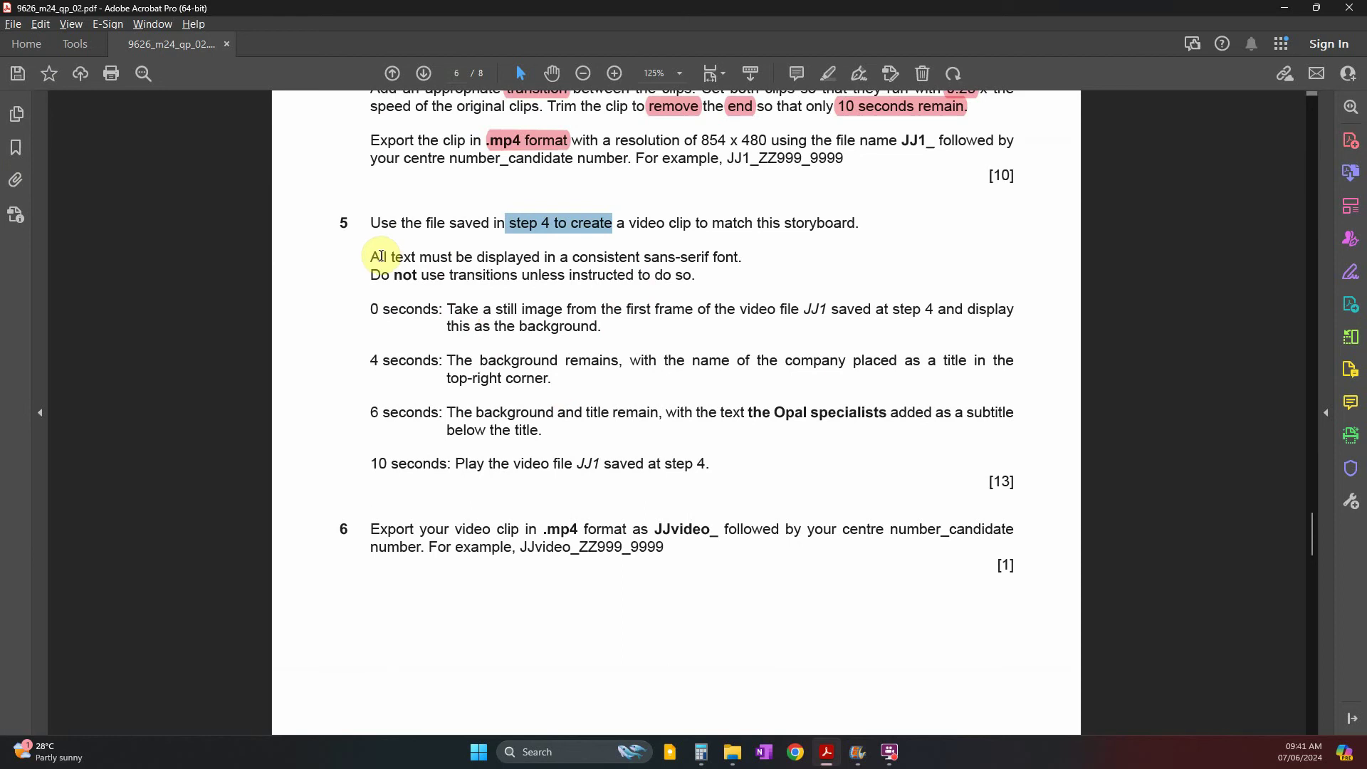
- Highlight "sans-serif font." and "not use transitions" in task 5 of the exam paper, and mark the 0 seconds entry for reading
left_click_drag(425, 267, 571, 265)
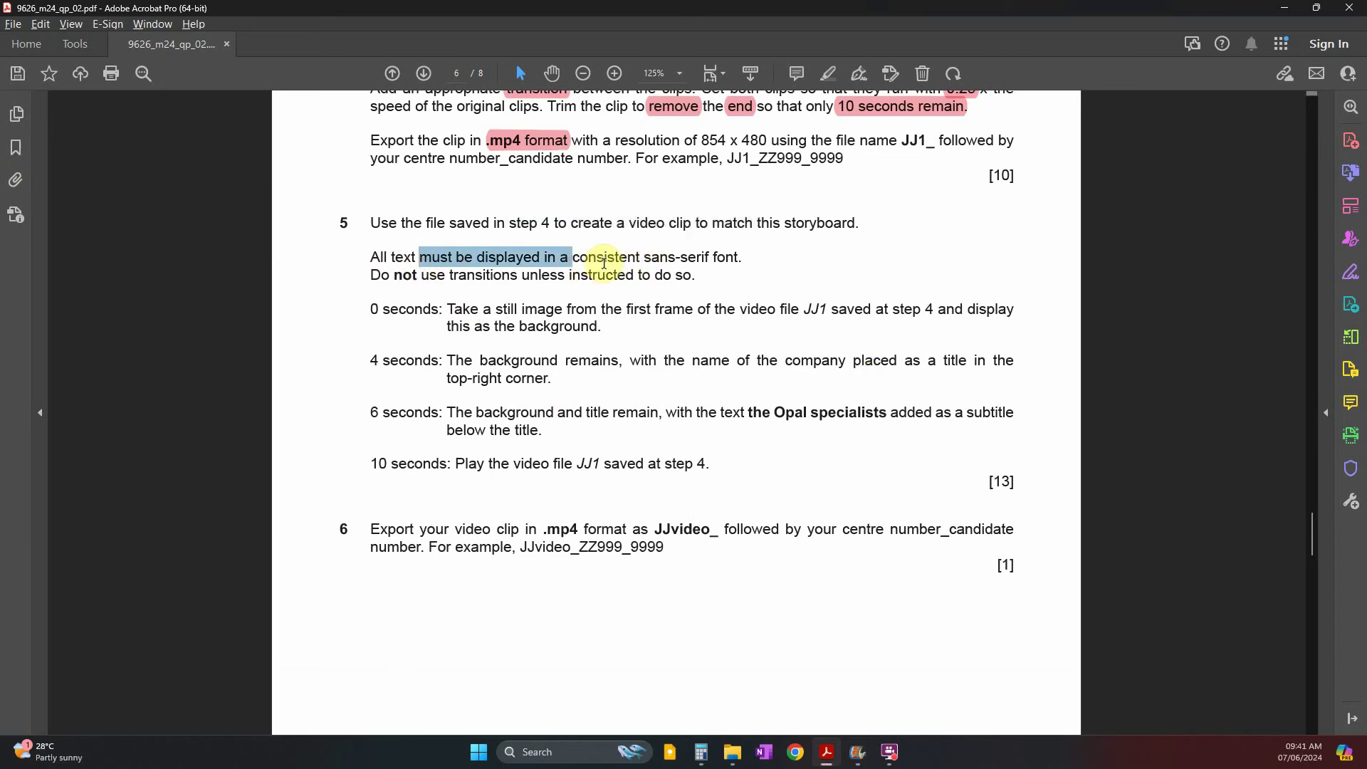
left_click_drag(745, 258, 645, 259)
left_click(672, 227)
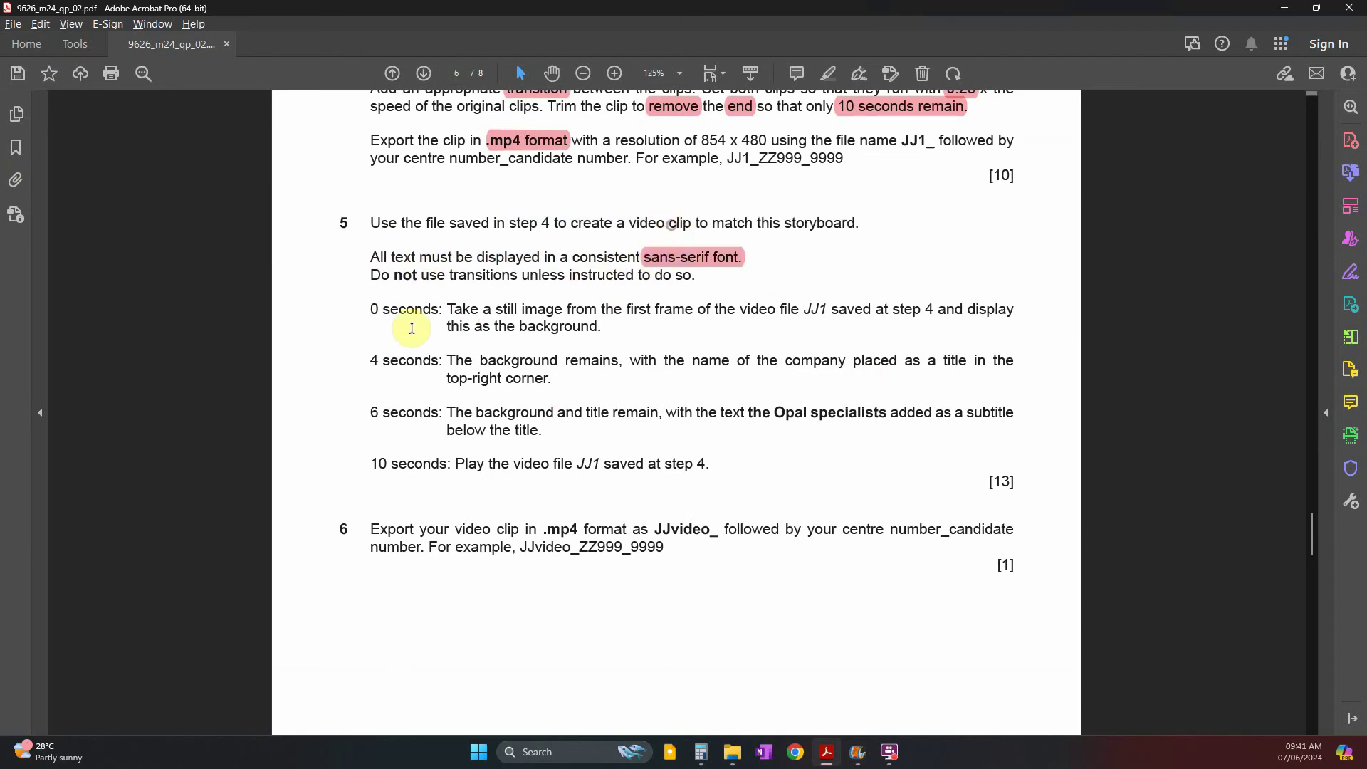
left_click_drag(397, 277, 685, 277)
left_click(491, 251)
left_click_drag(372, 308, 441, 310)
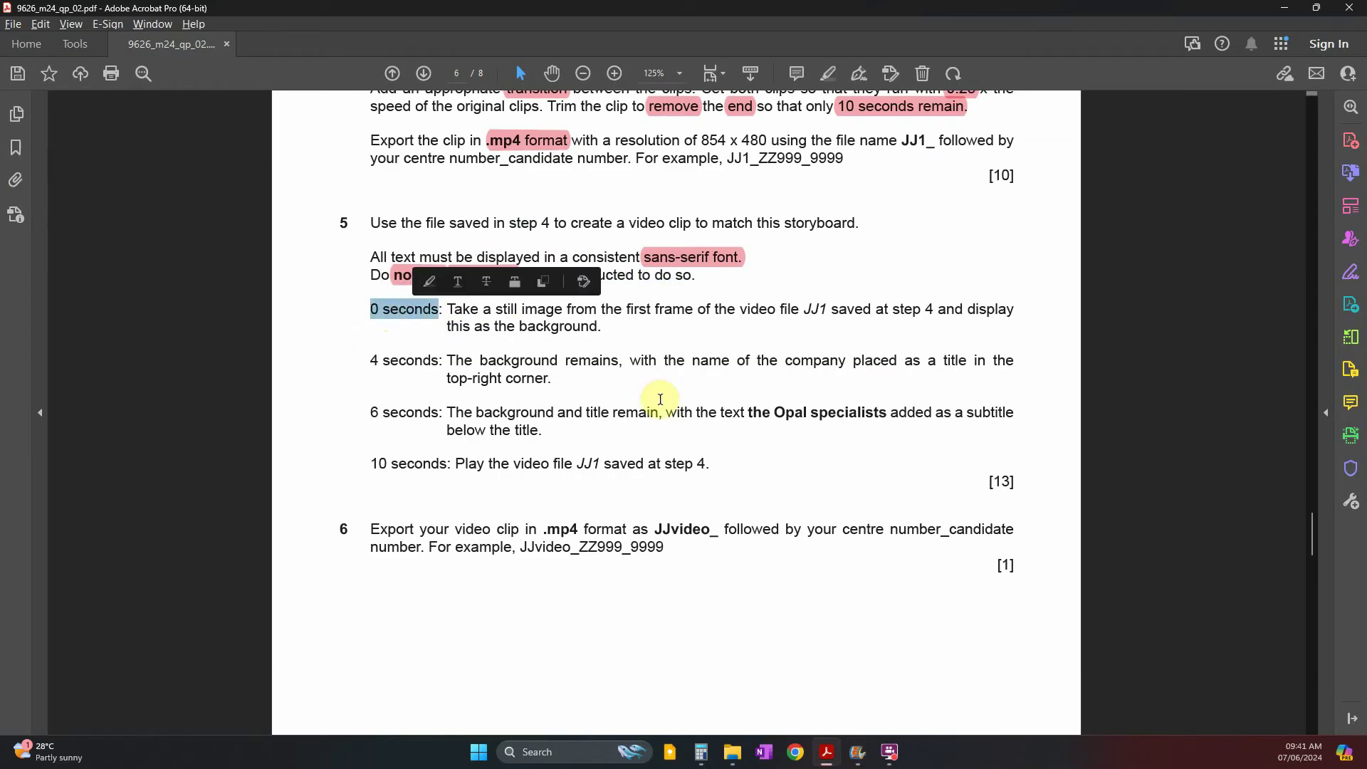
- Start a new Movie Maker project and add JJ1_ZZ999_9999.mp4 from the source files folder to it
key("alt+Tab")
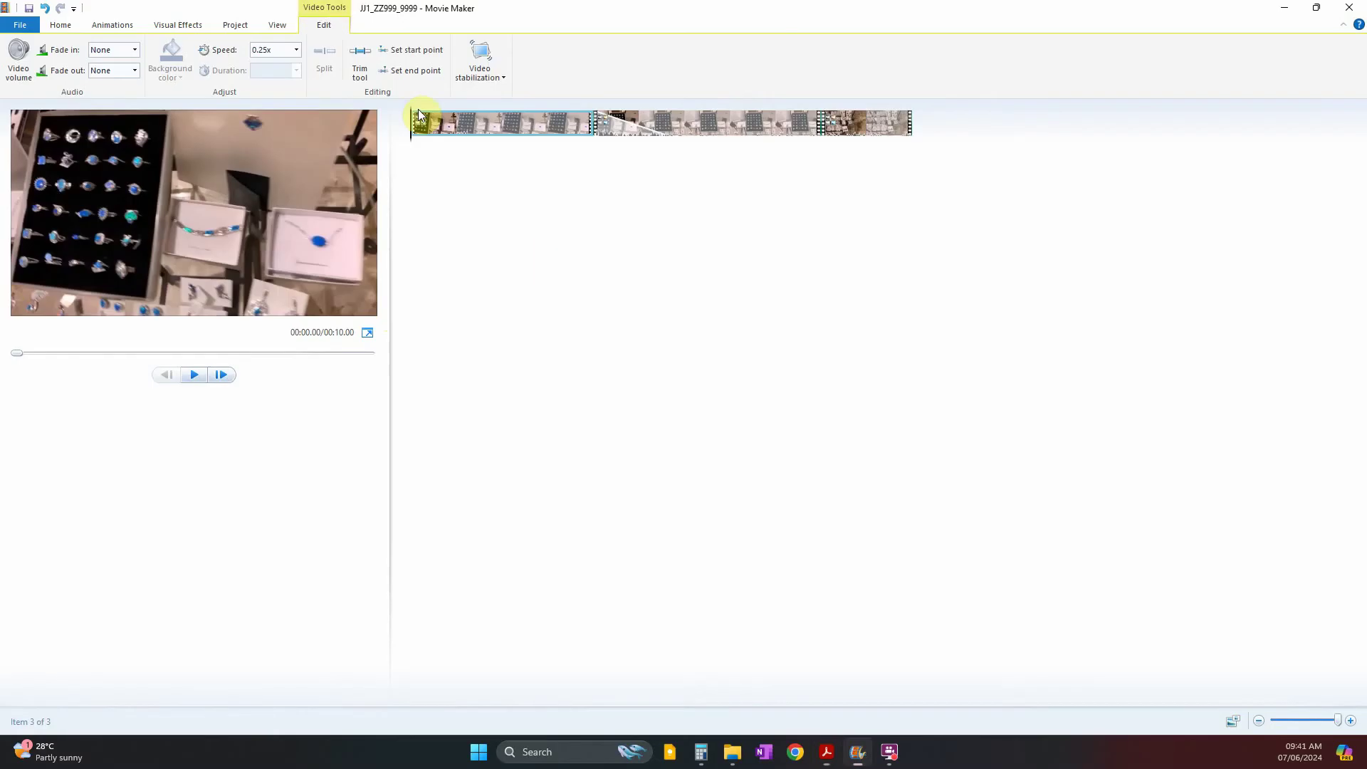
left_click(23, 31)
left_click(37, 49)
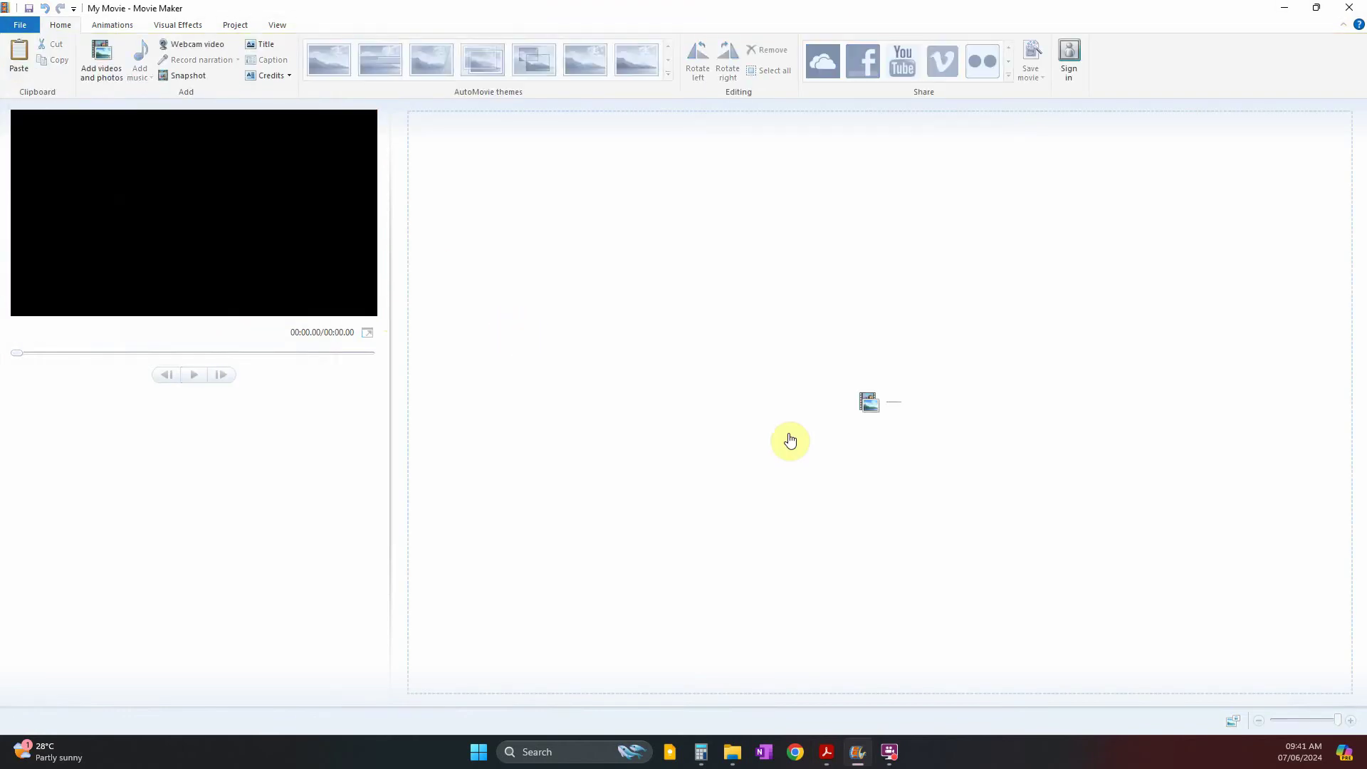
key("alt+Tab")
key("alt+Tab")
left_click(732, 752)
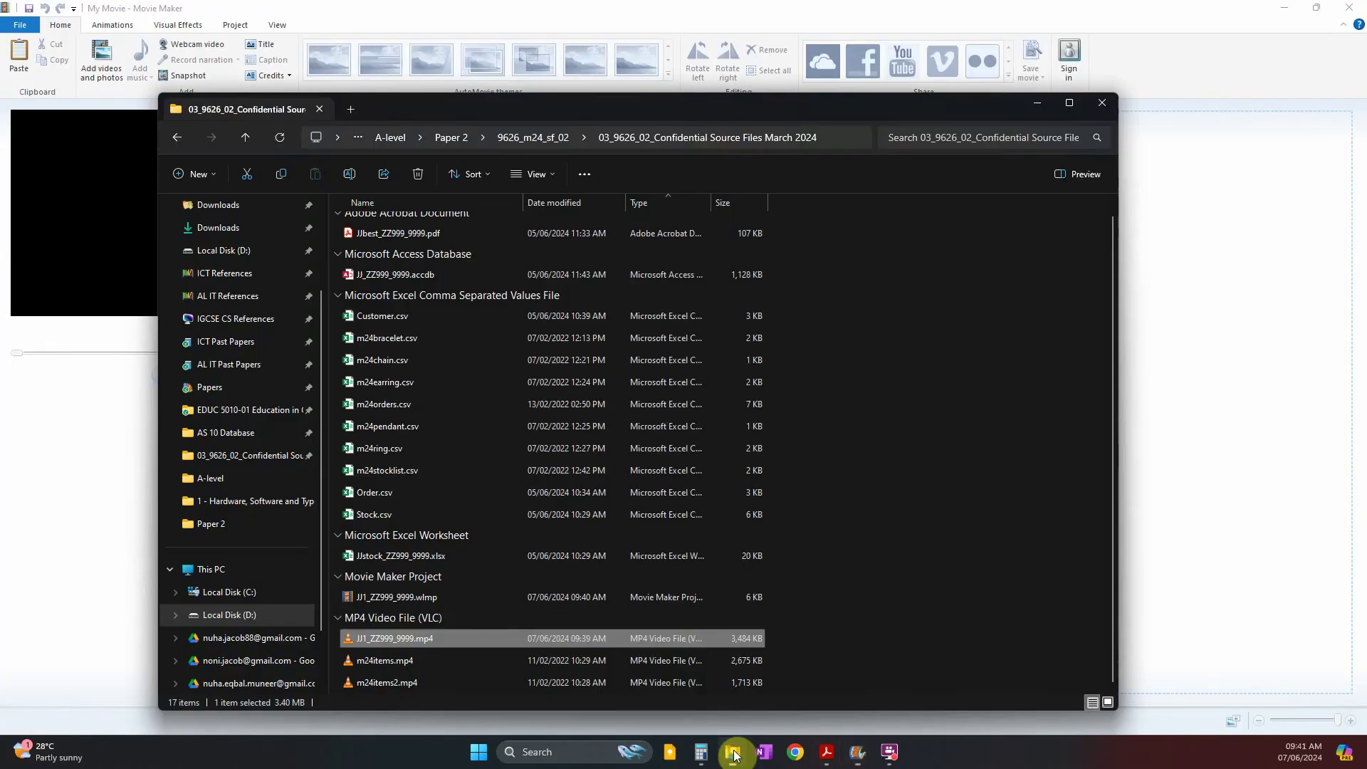
left_click_drag(384, 640, 1123, 451)
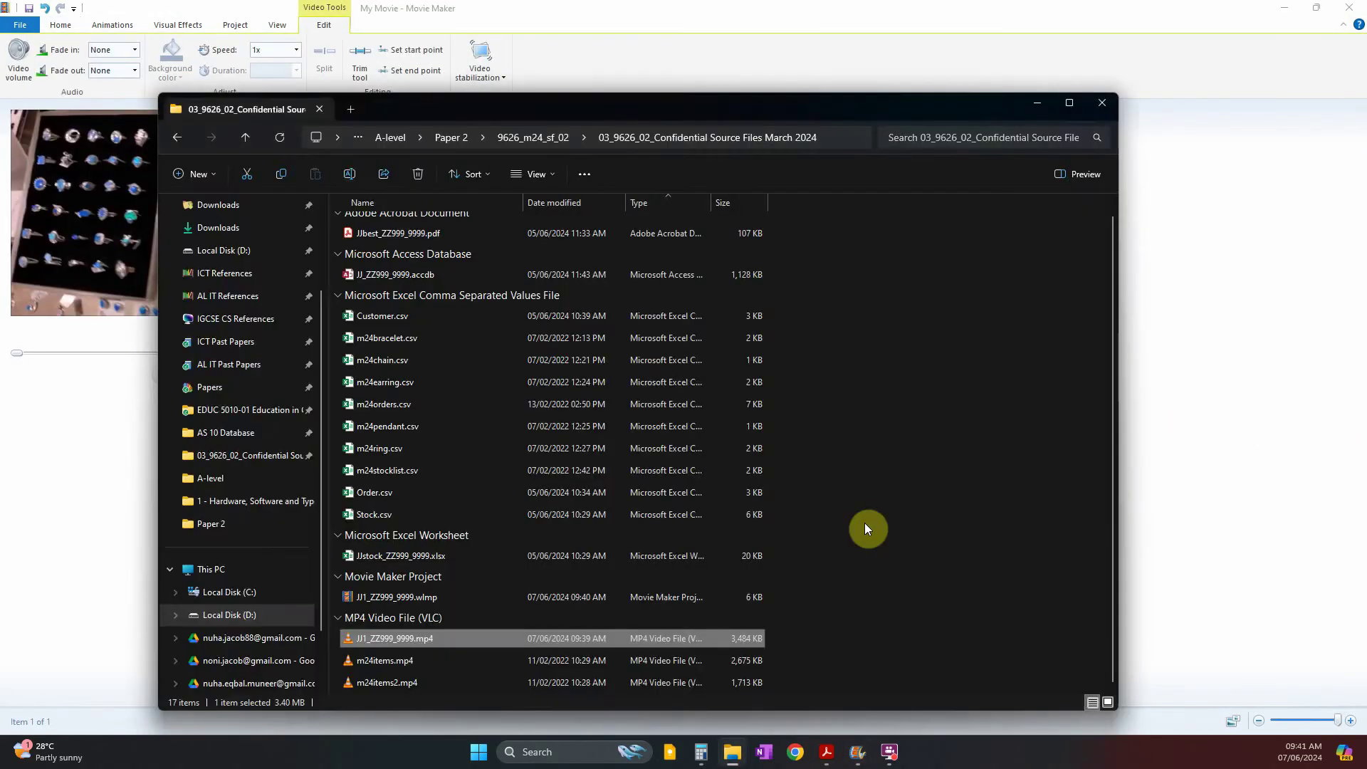
- Return to the exam paper and examine the 0 seconds storyboard instruction about the still image and background
key("alt+Tab")
key("alt+Tab")
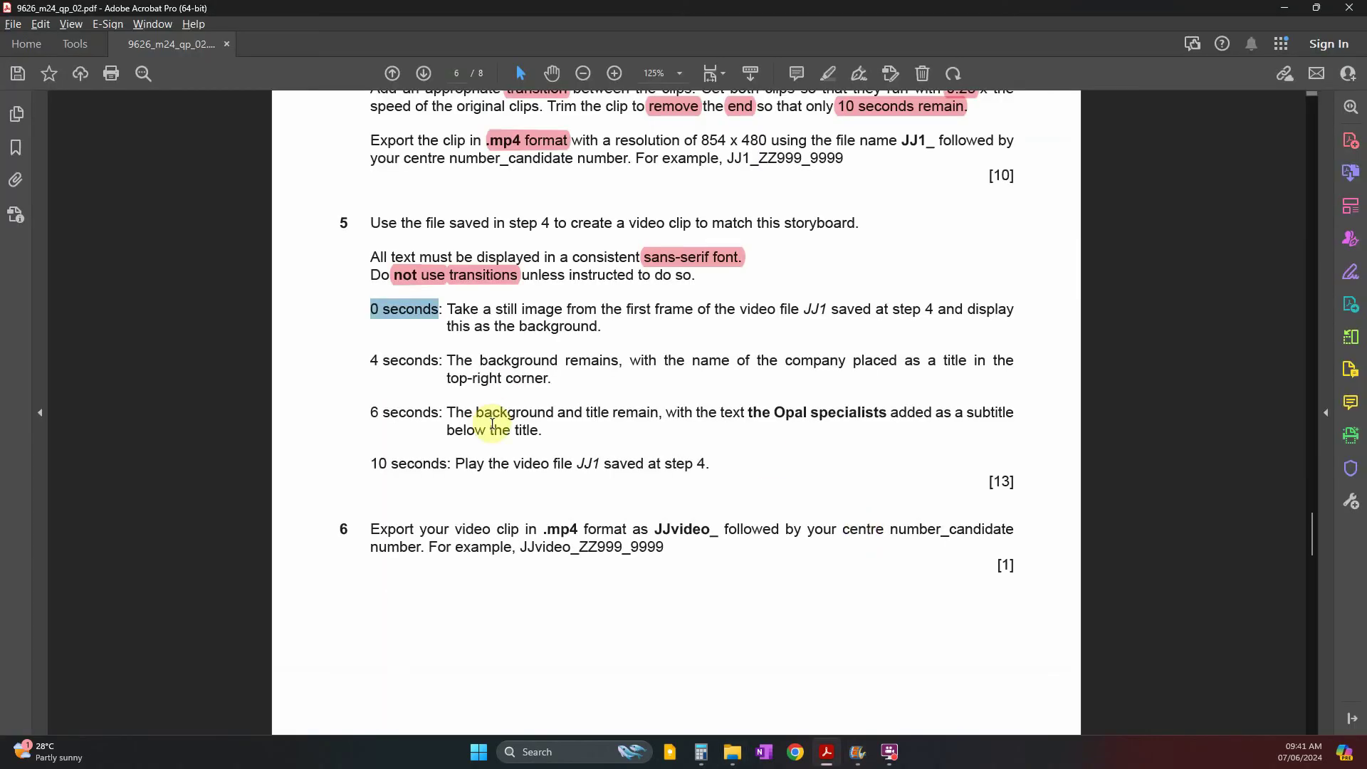
scroll(463, 299, "up", 5)
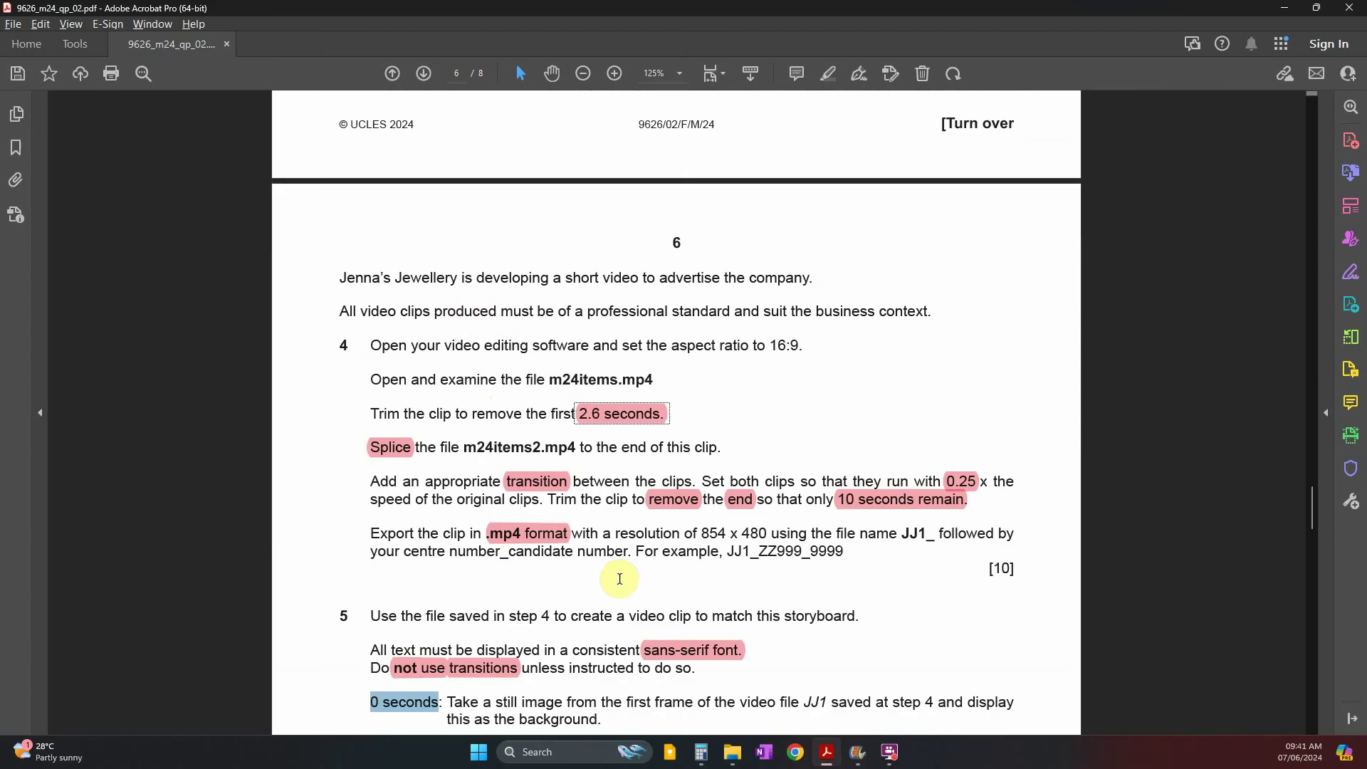
scroll(619, 574, "down", 6)
scroll(475, 306, "up", 1)
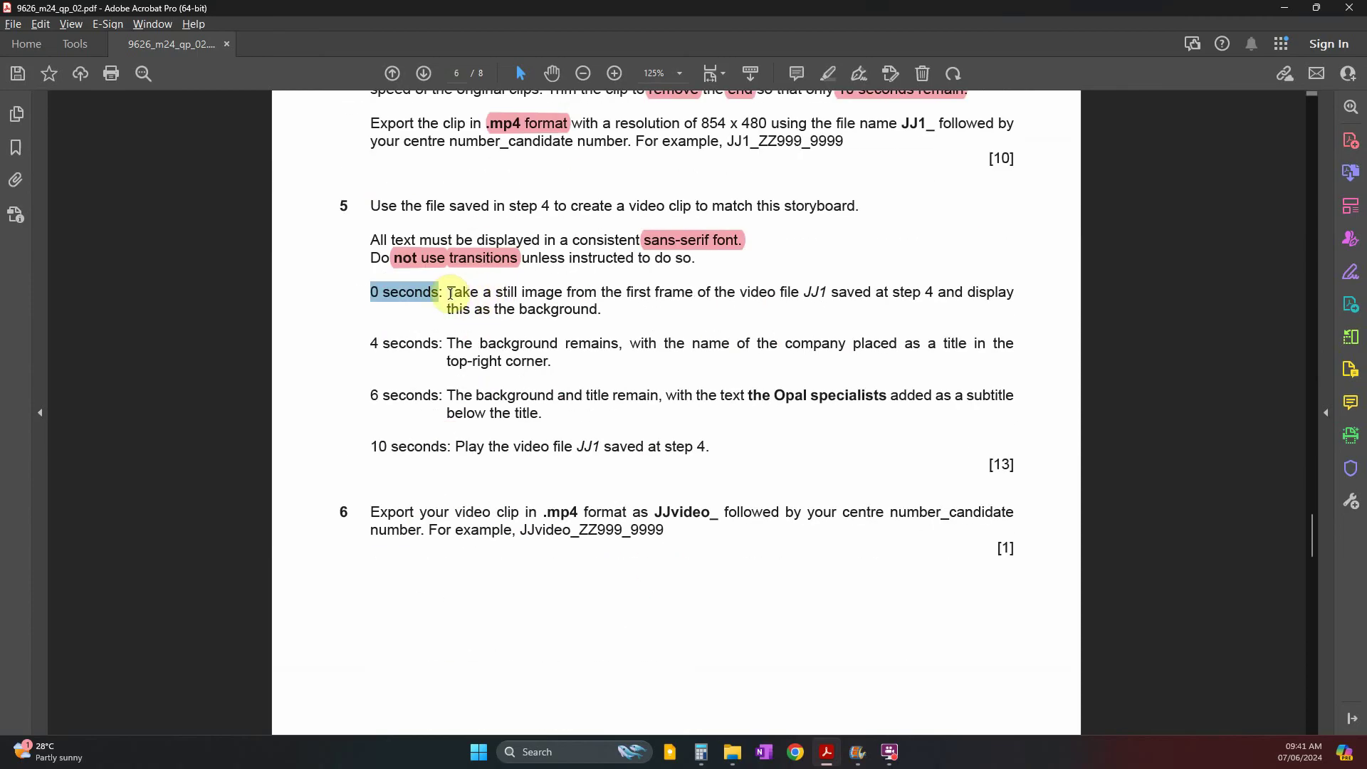
left_click_drag(450, 293, 855, 299)
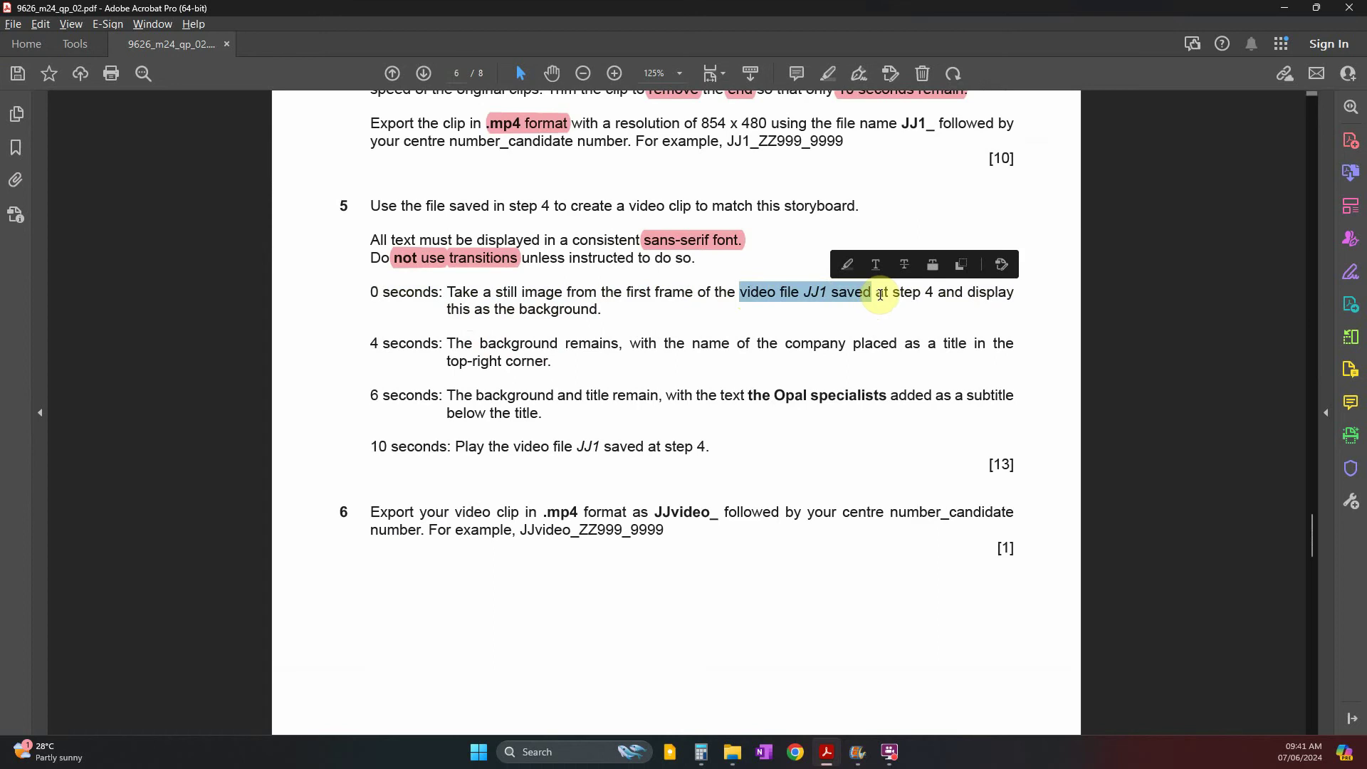
scroll(726, 211, "up", 1)
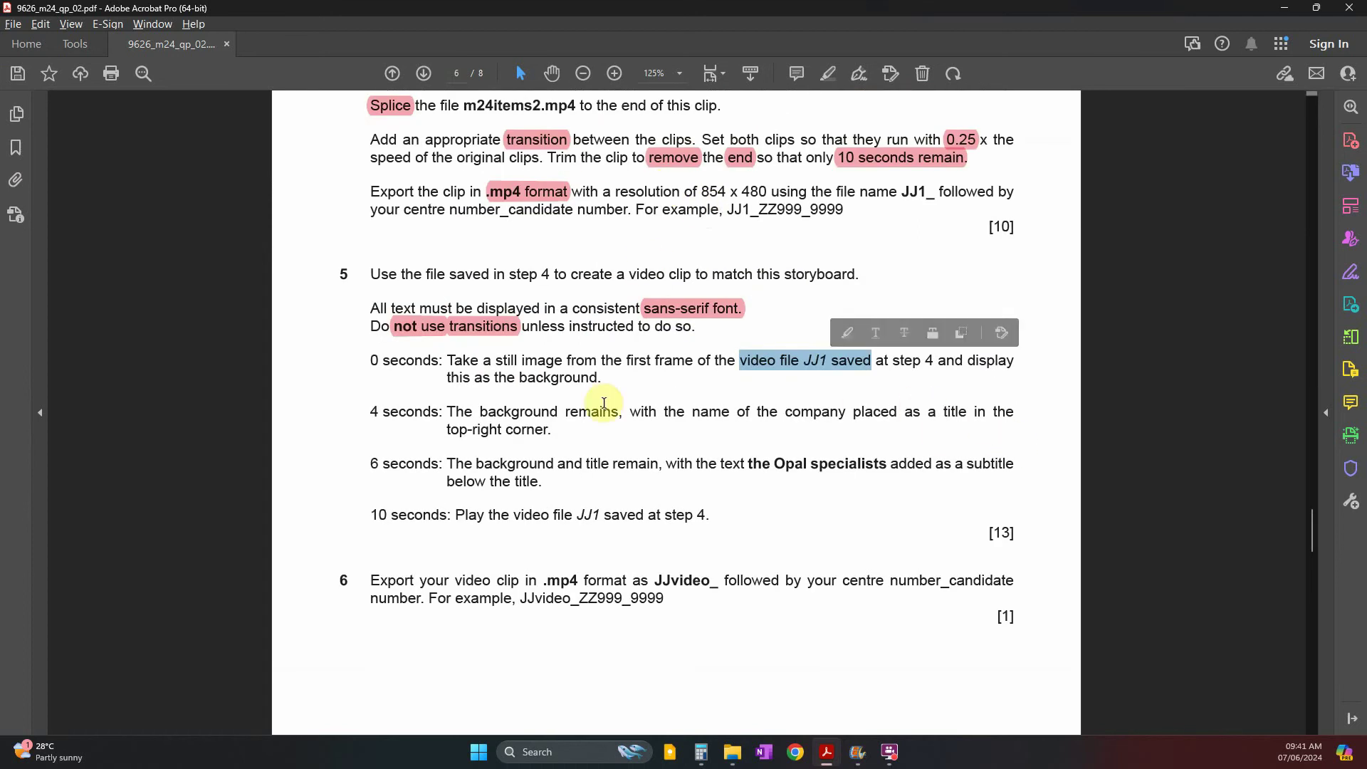
left_click_drag(448, 377, 598, 382)
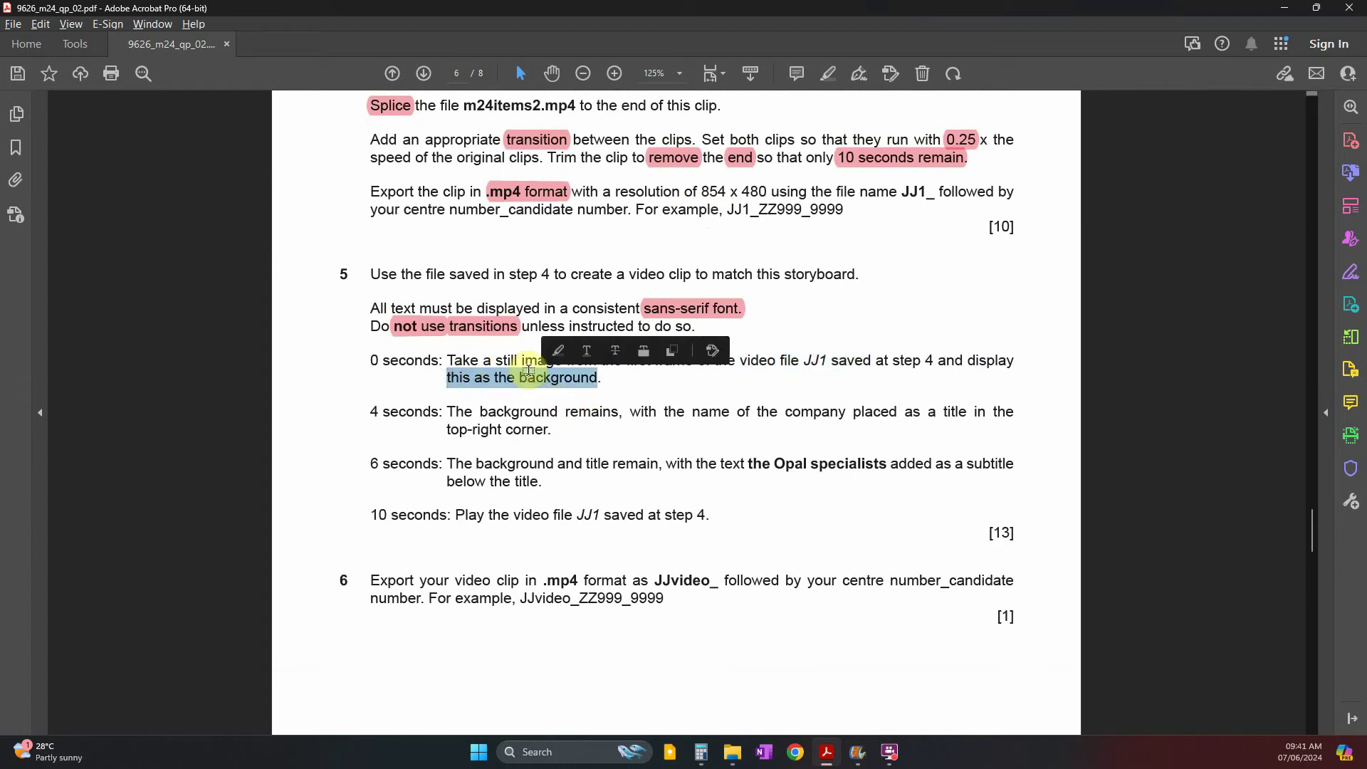
- Switch to Movie Maker, take a snapshot of the clip's first frame, and choose the 03_9626_02_Confidential Source Files March 2024 folder for saving it
key("alt+Tab")
left_click(421, 144)
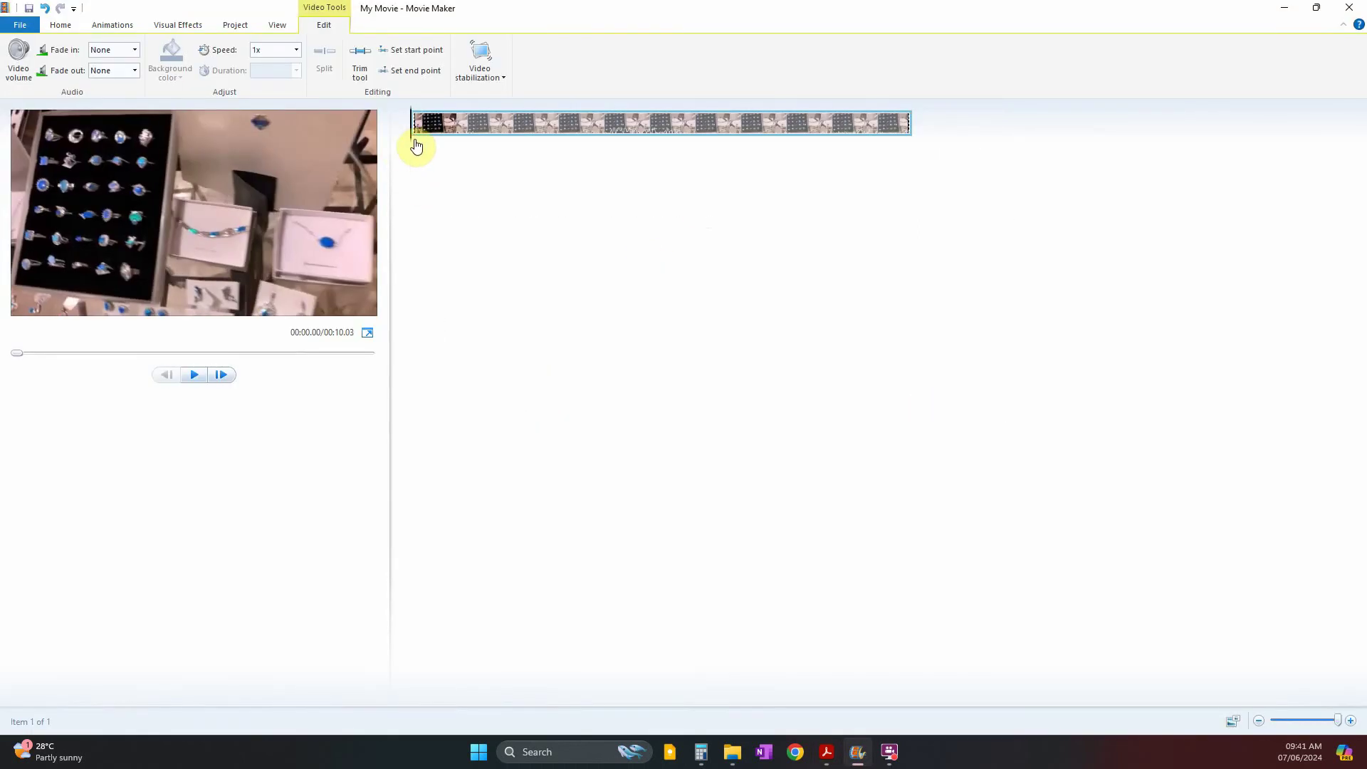
left_click(63, 26)
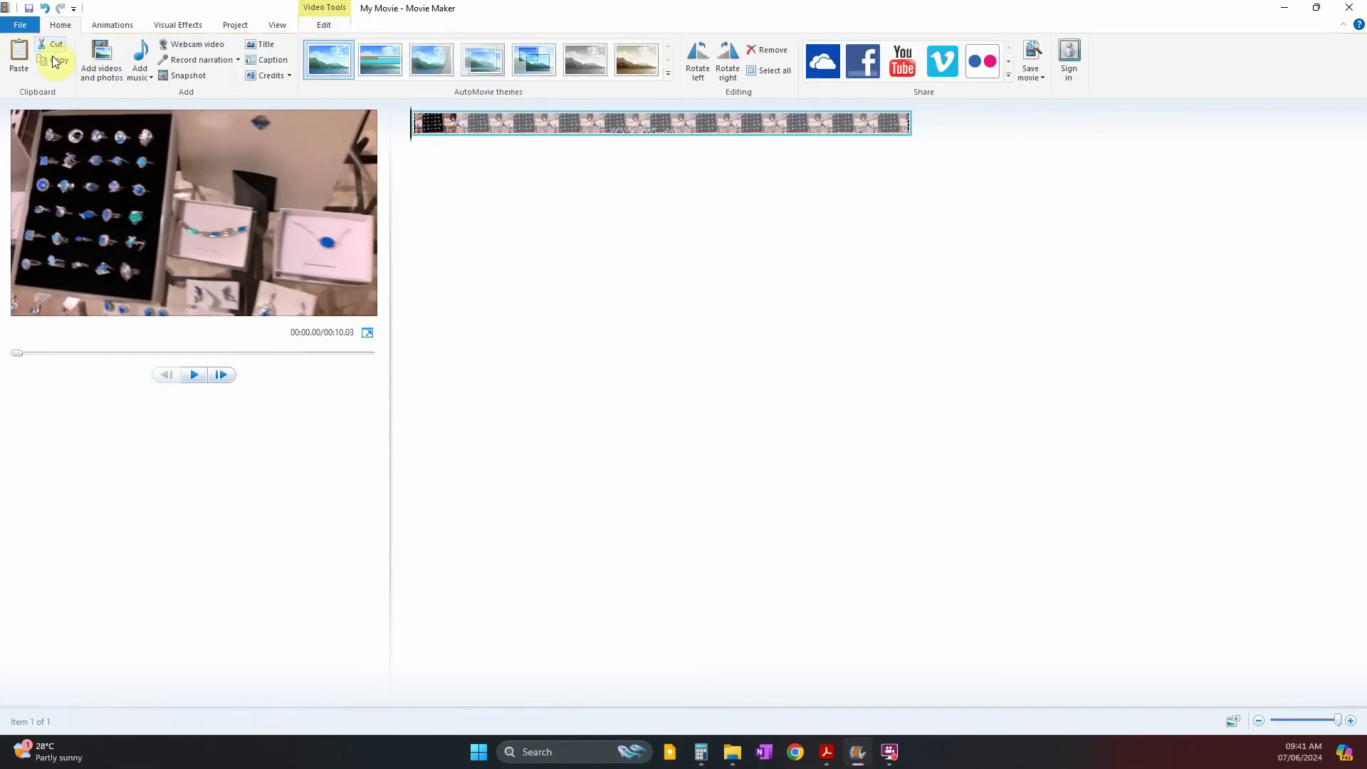
left_click(187, 76)
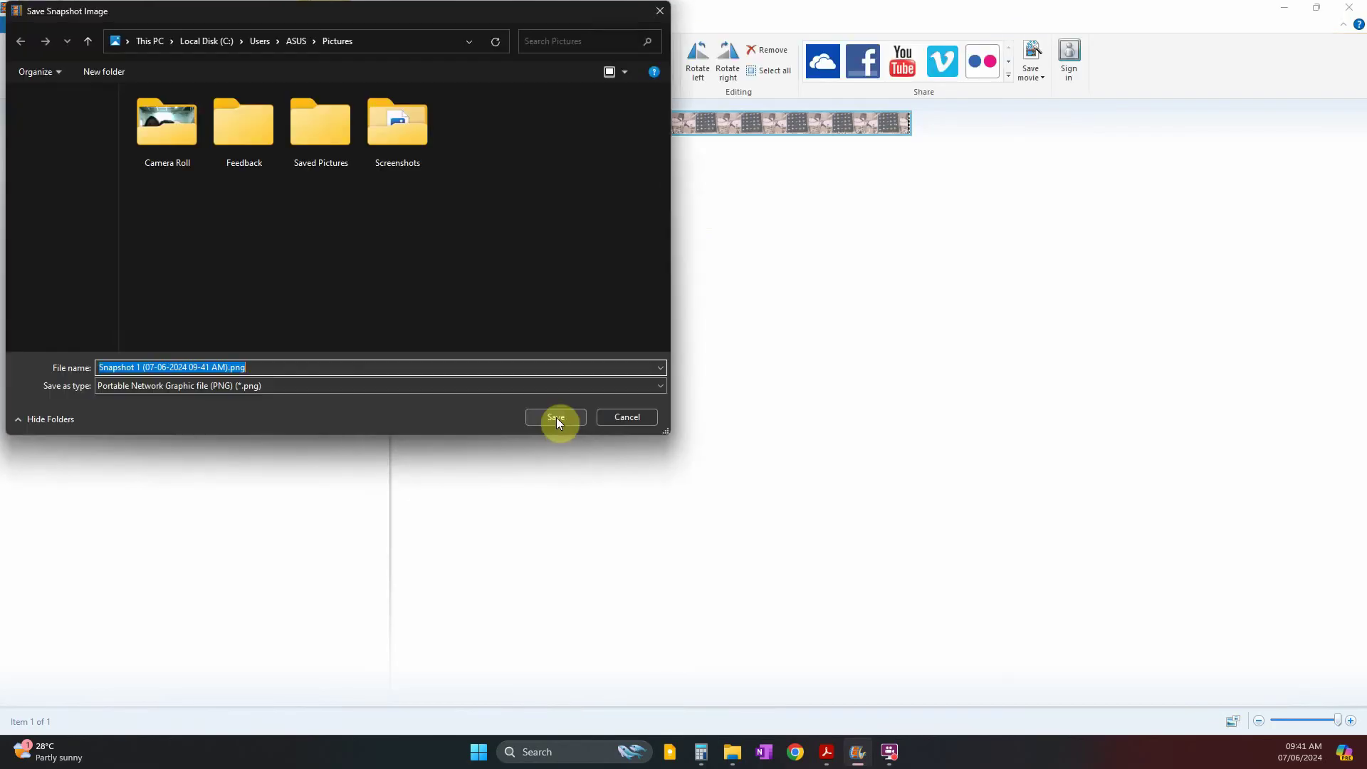
left_click(732, 752)
left_click(829, 135)
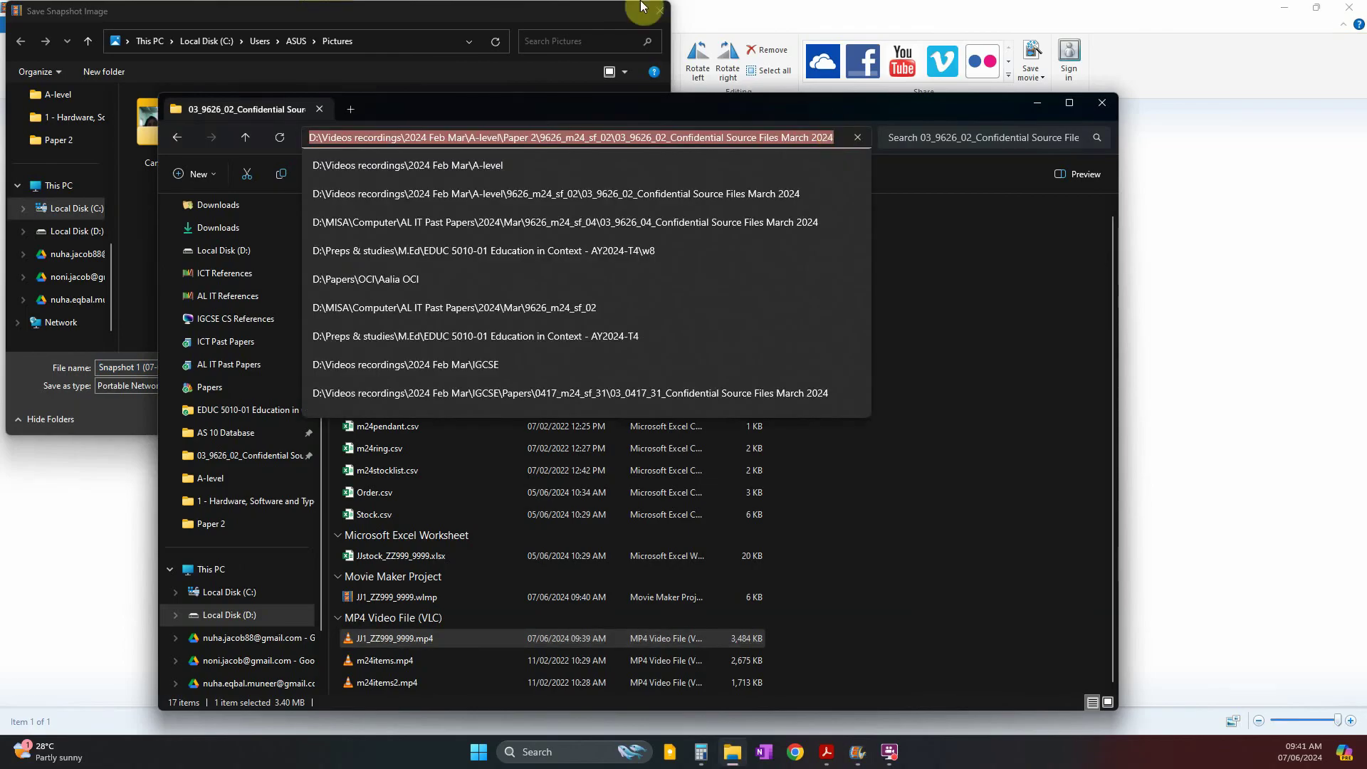
left_click(435, 41)
key("ctrl+v")
key("Return")
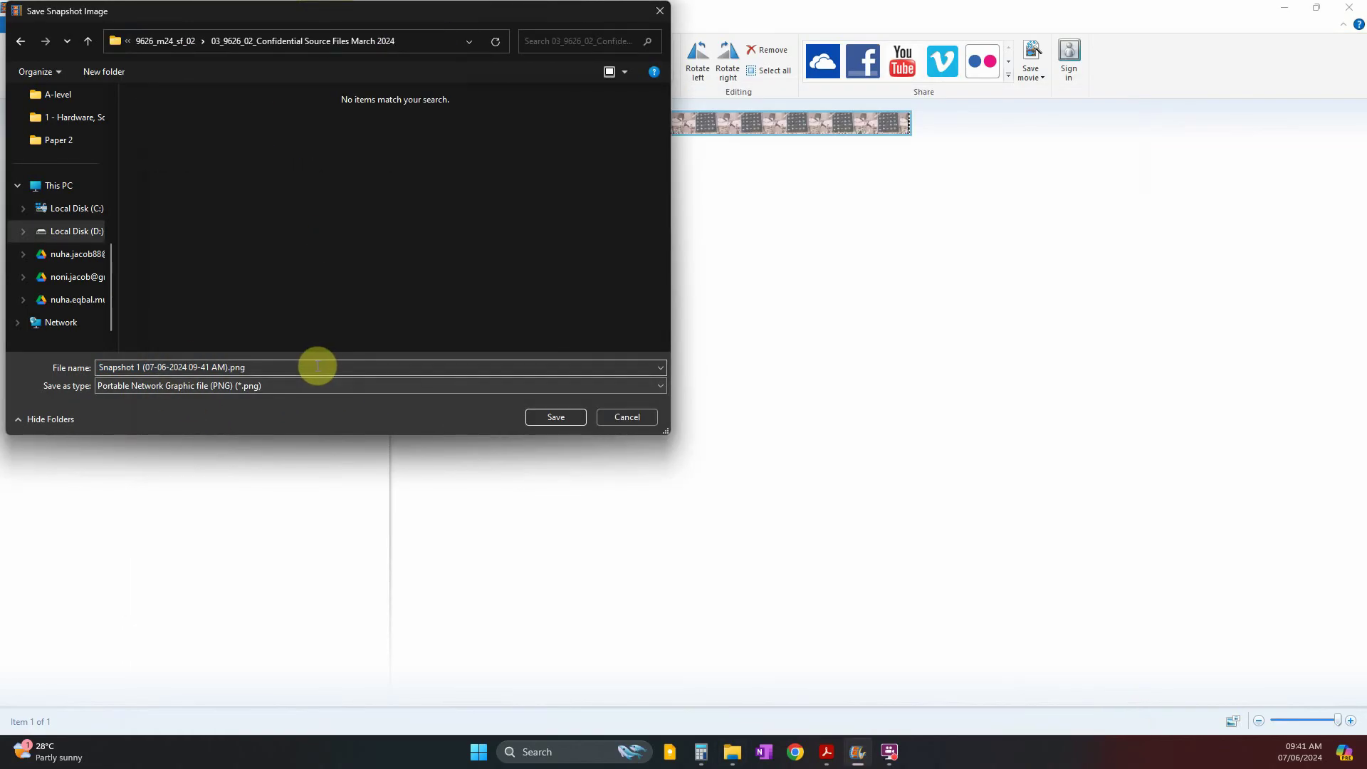
left_click(826, 752)
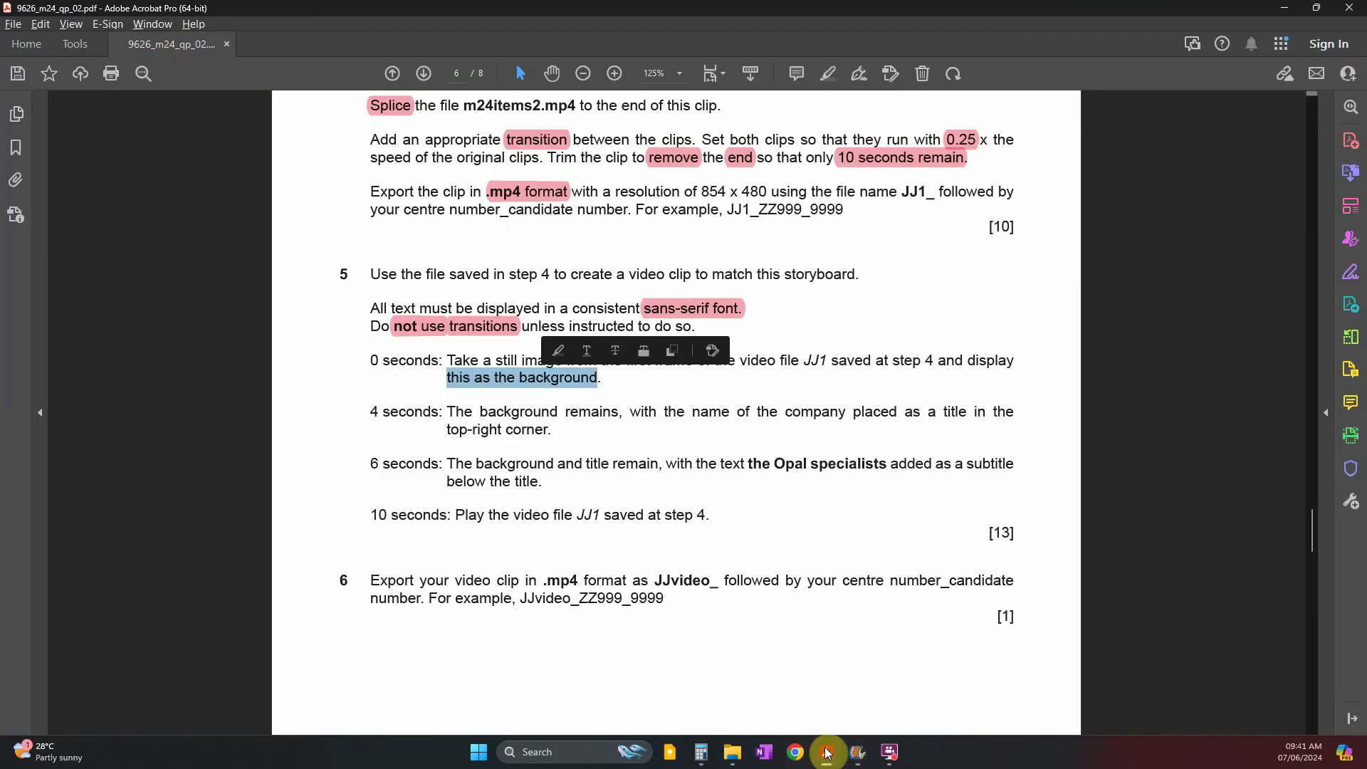
left_click(534, 412)
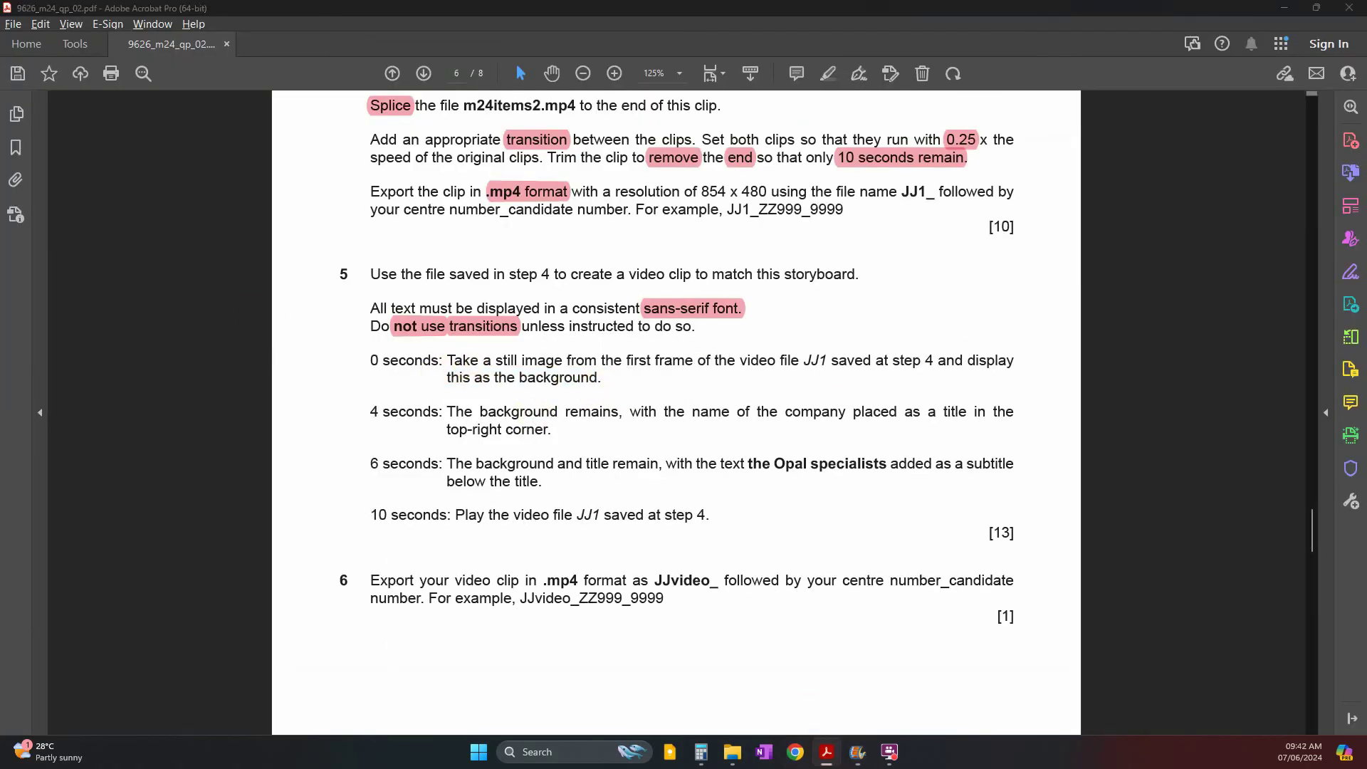
key("alt+Tab")
left_click(602, 417)
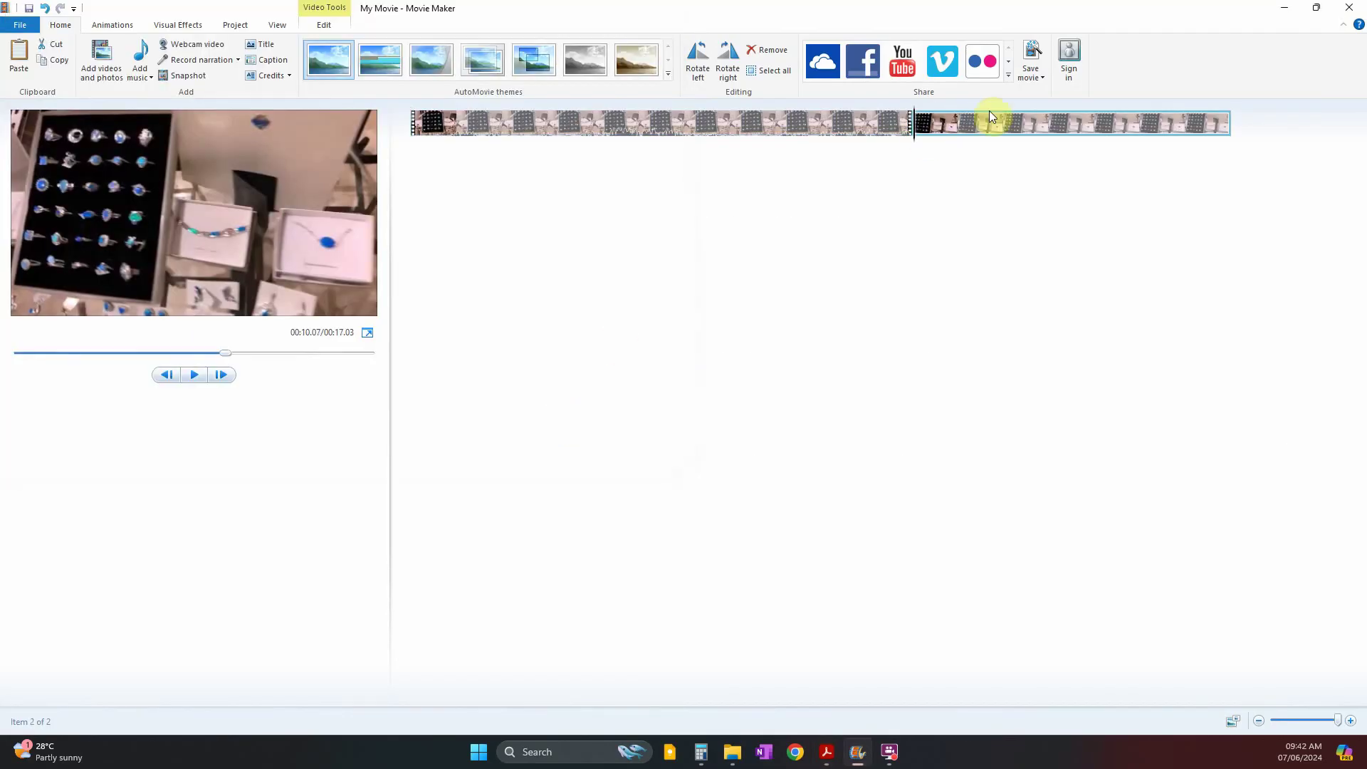
- Move the snapshot image in front of the video clip in the storyboard
left_click(962, 127)
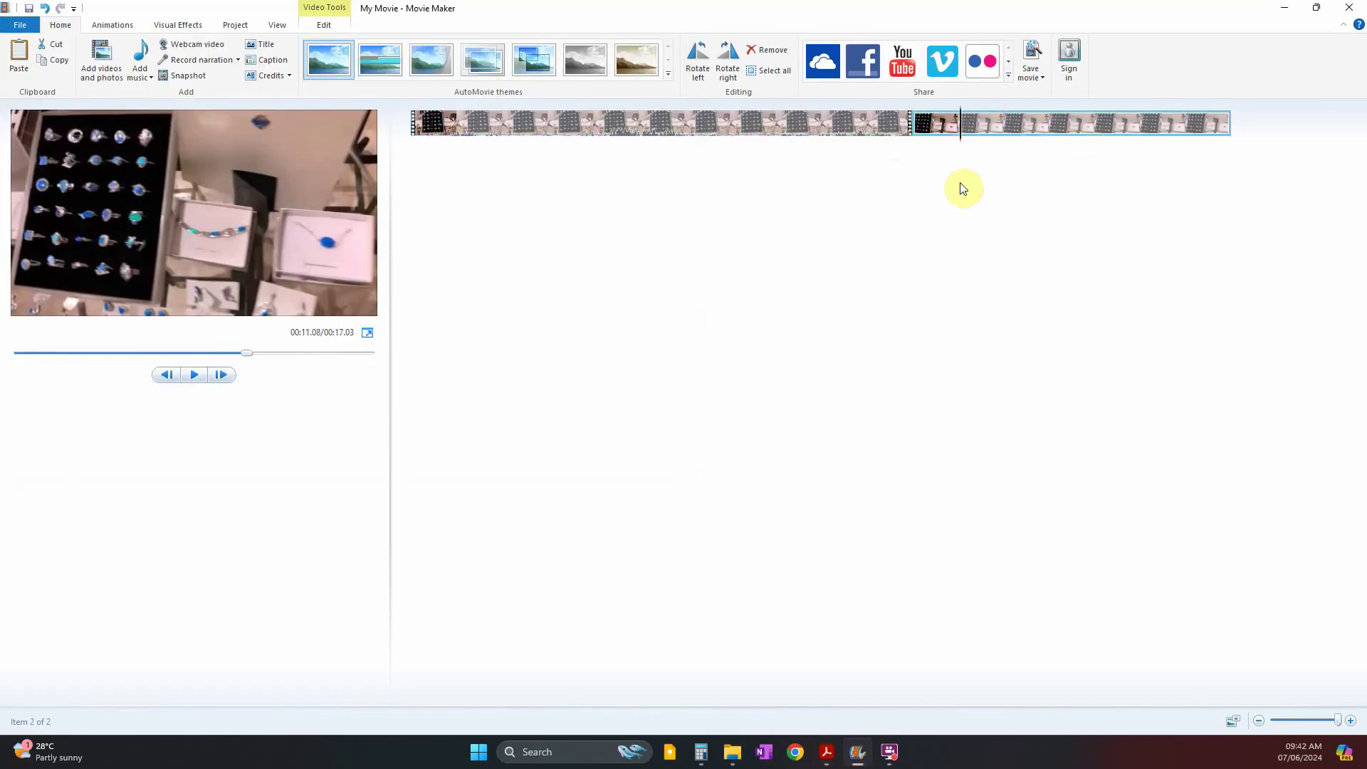
key("alt+Tab")
key("alt+Tab")
left_click_drag(972, 128, 425, 139)
- Check the 0 and 4 seconds storyboard entries in the exam paper and set the snapshot image's duration to 4.00 seconds
key("alt+Tab")
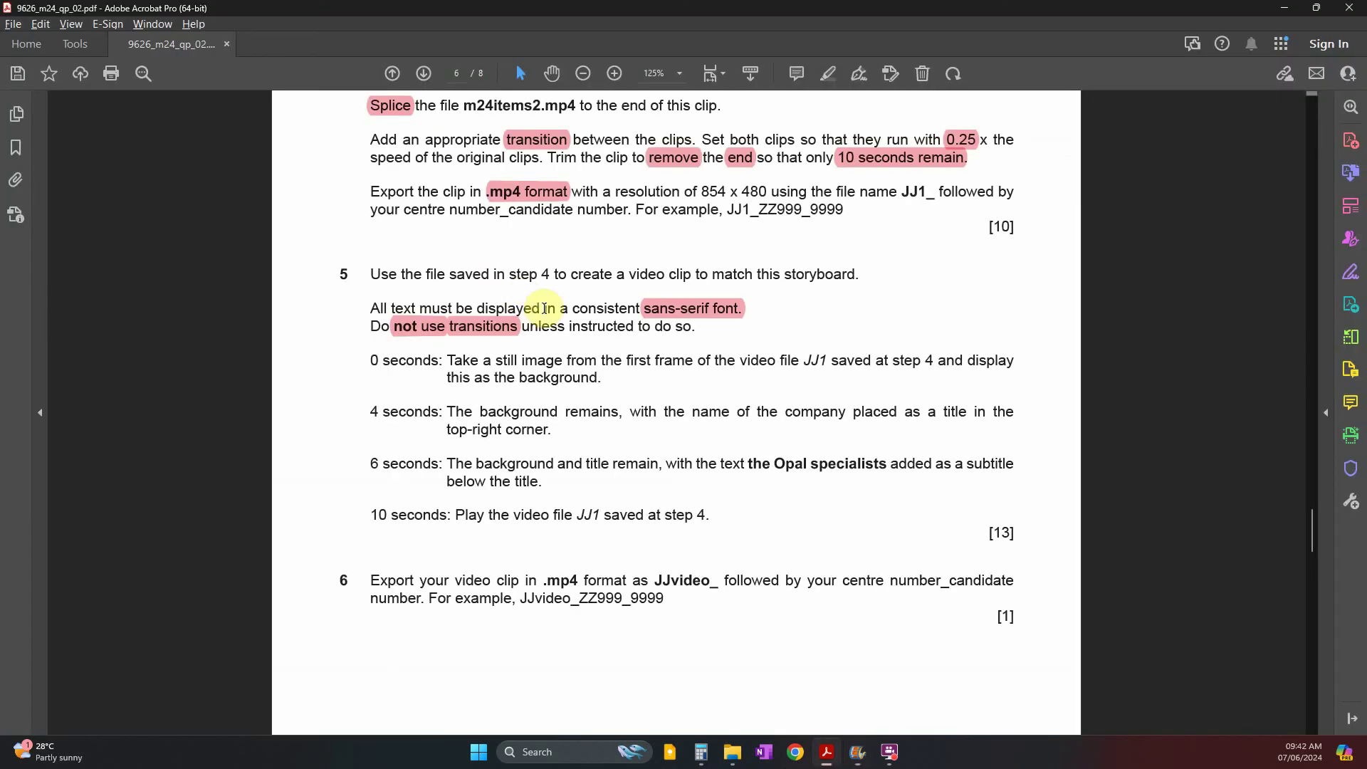
double_click(374, 359)
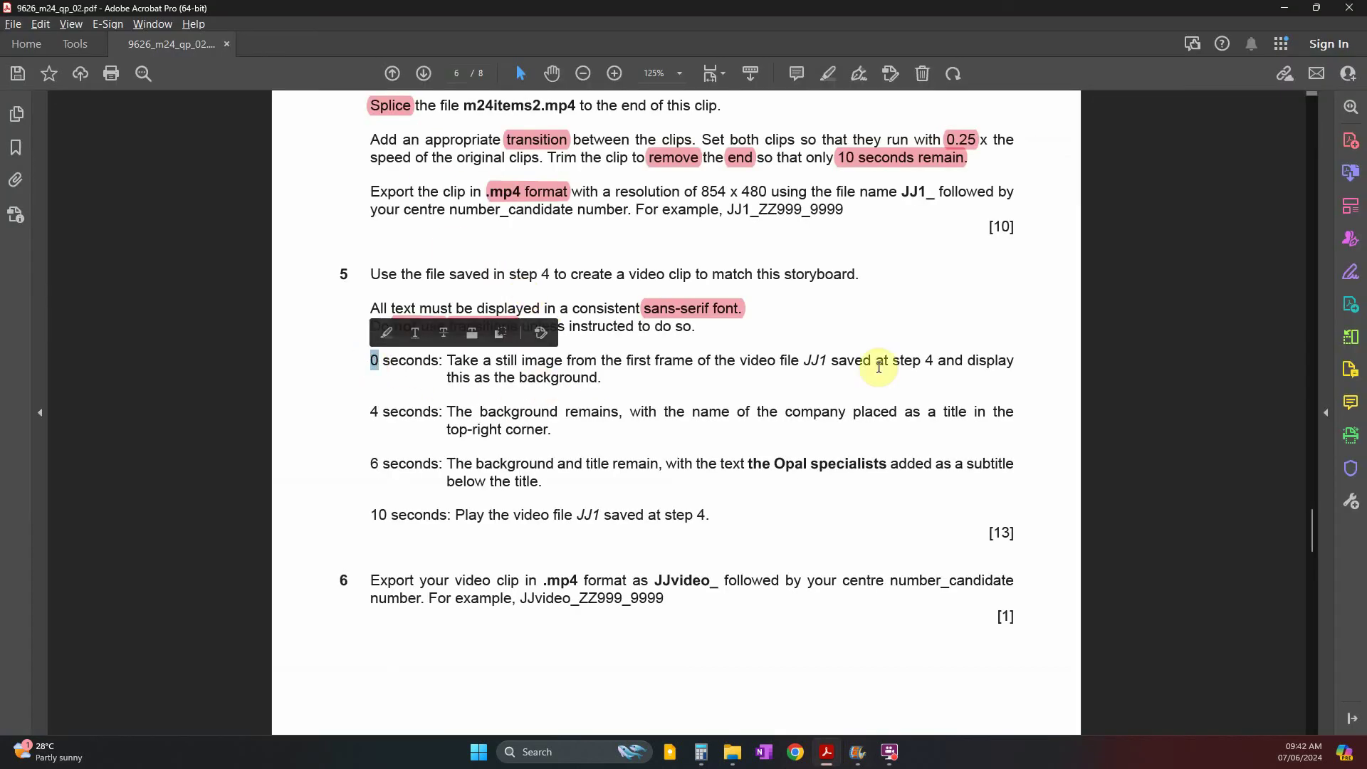
left_click_drag(447, 378, 597, 378)
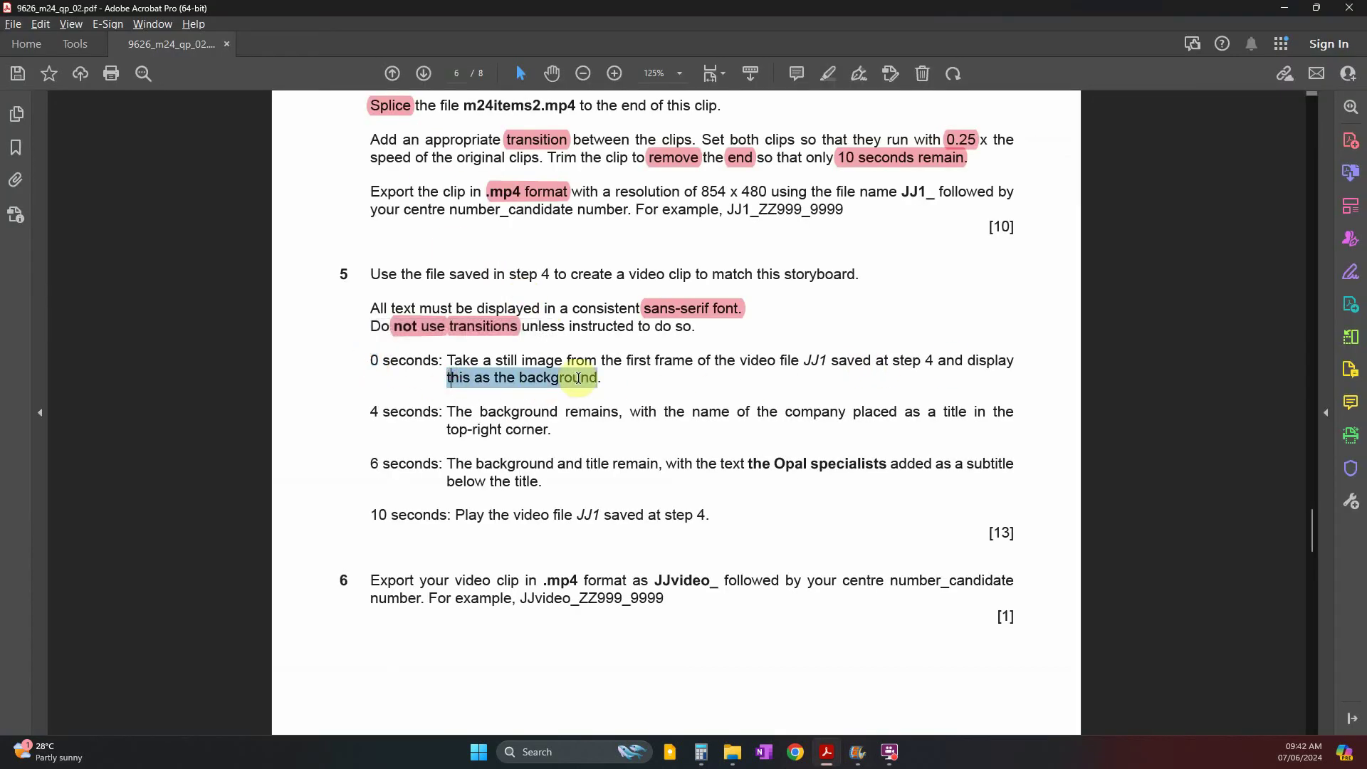
scroll(509, 452, "down", 1)
scroll(509, 450, "down", 1)
left_click_drag(370, 344, 440, 343)
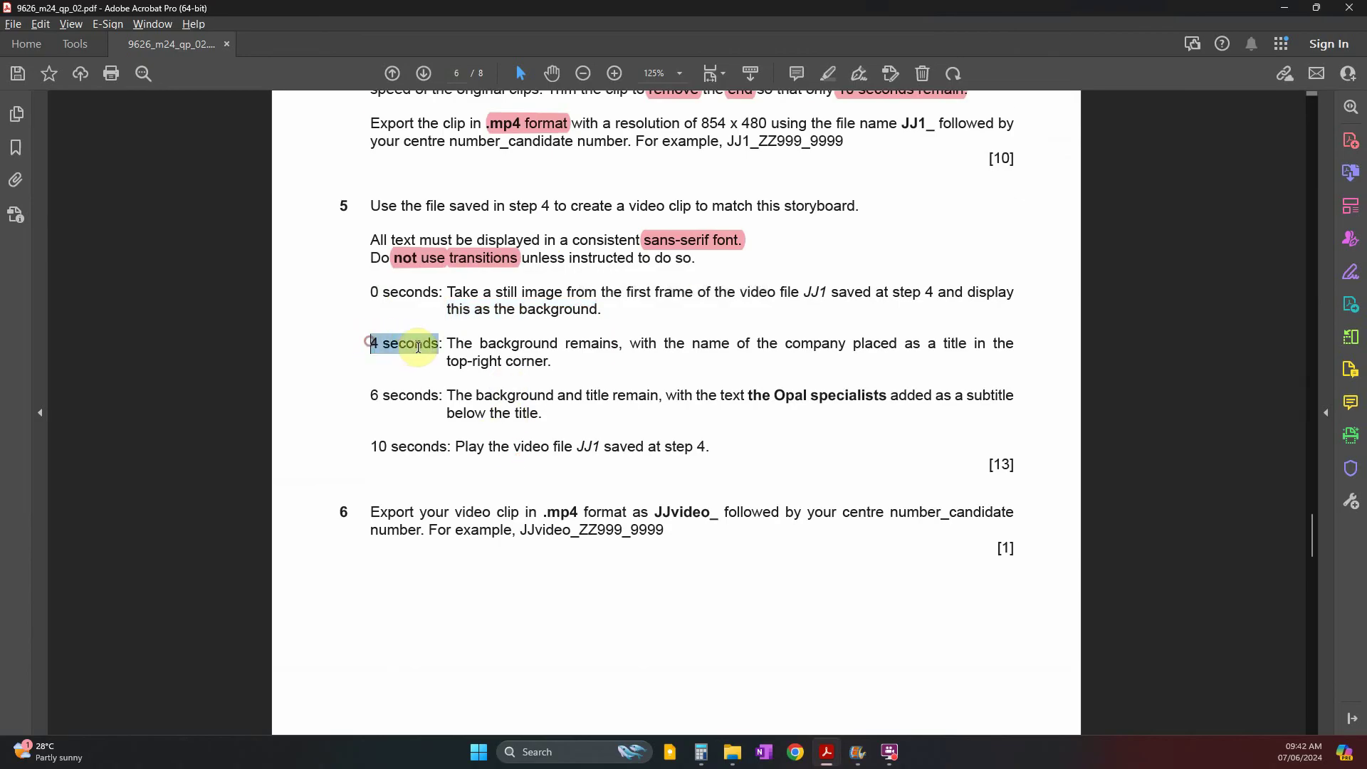
key("alt+Tab")
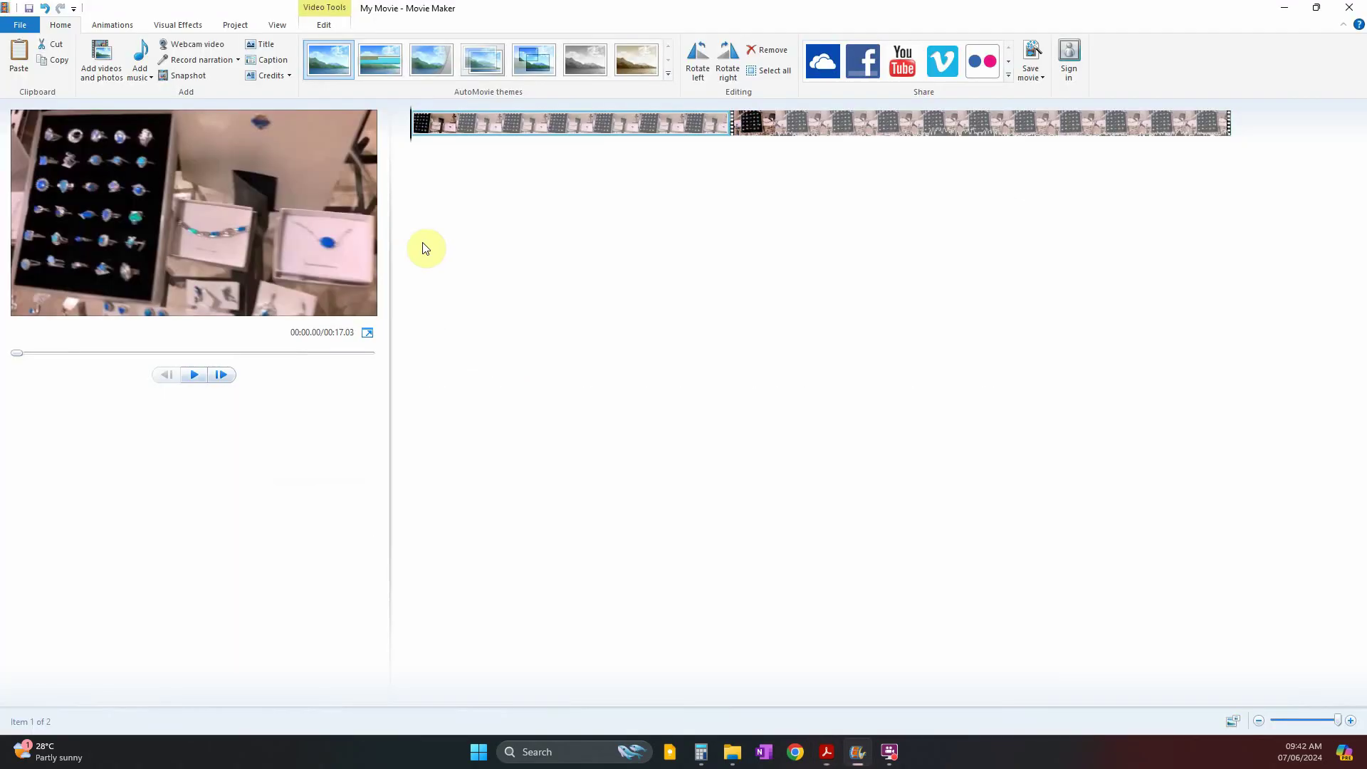
left_click(315, 28)
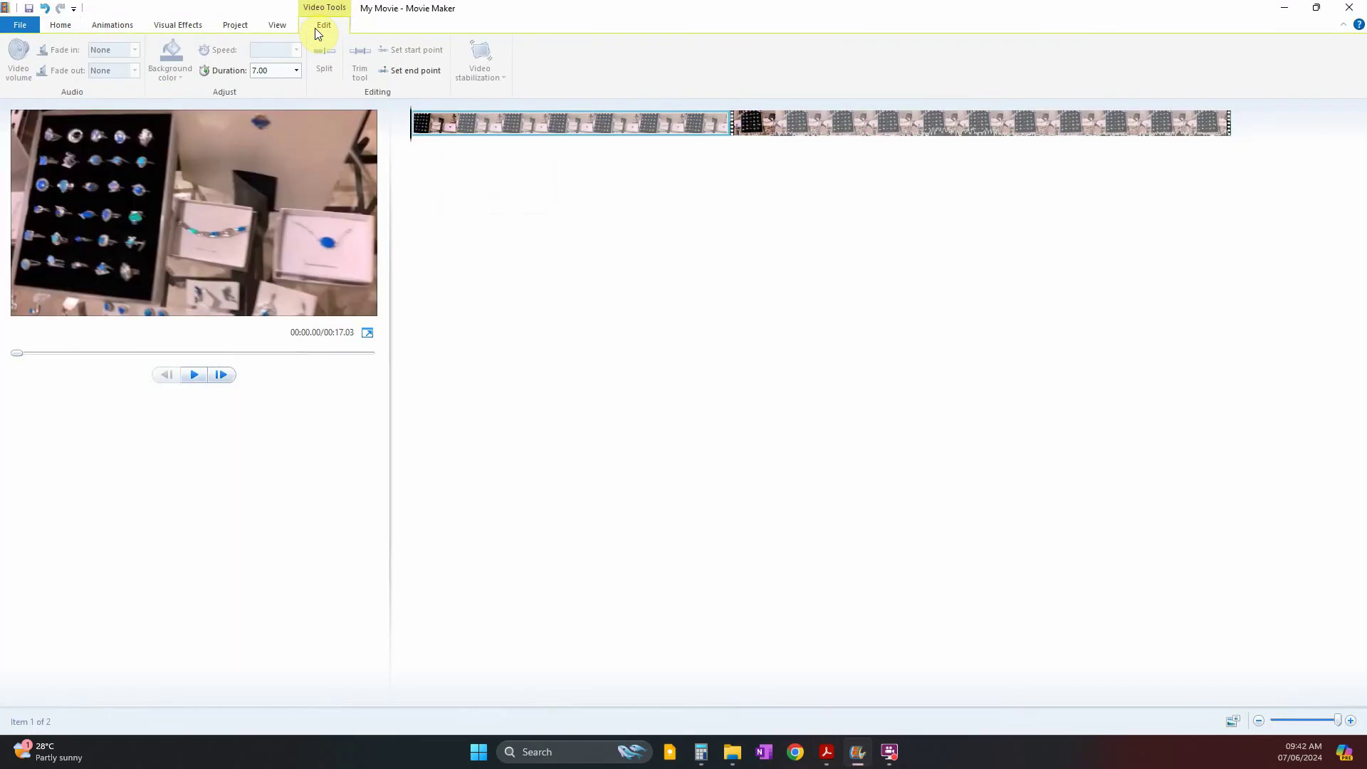
left_click(276, 71)
type("4")
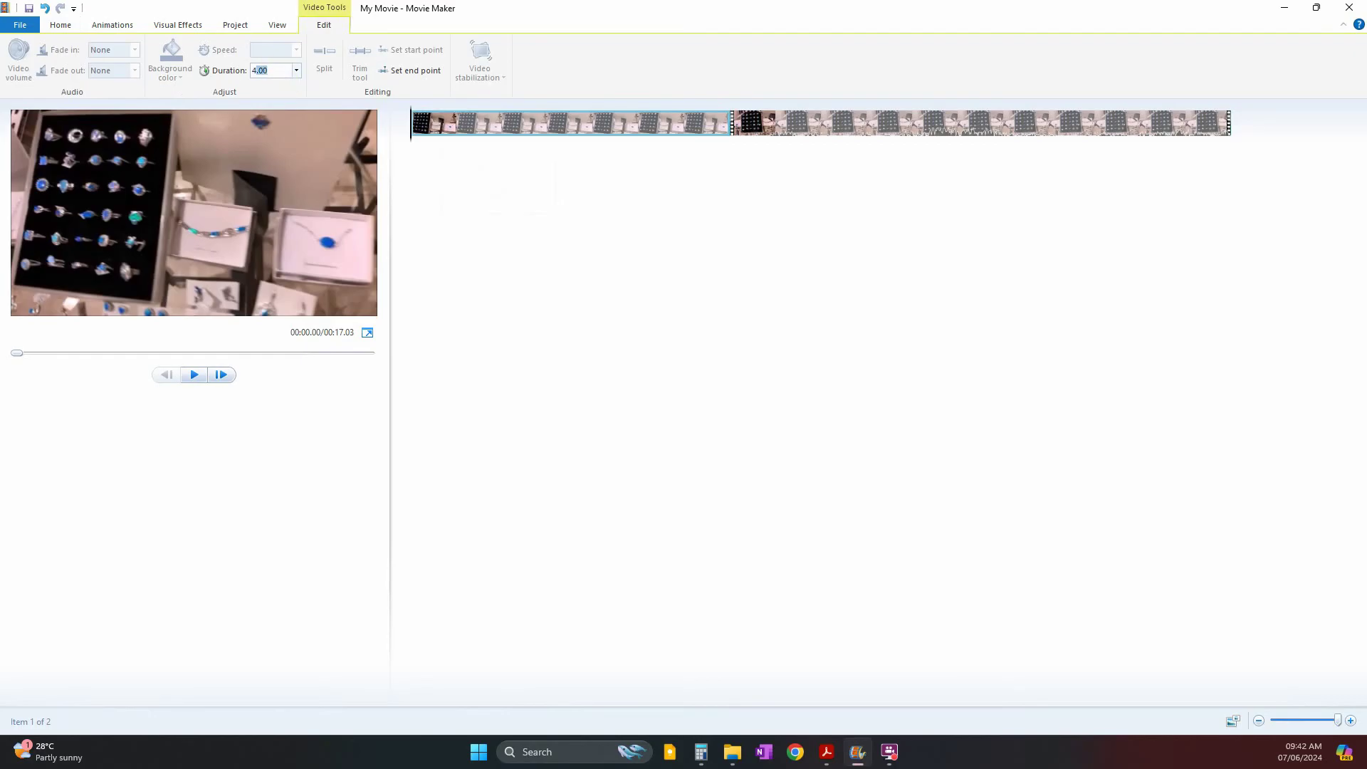
key("Return")
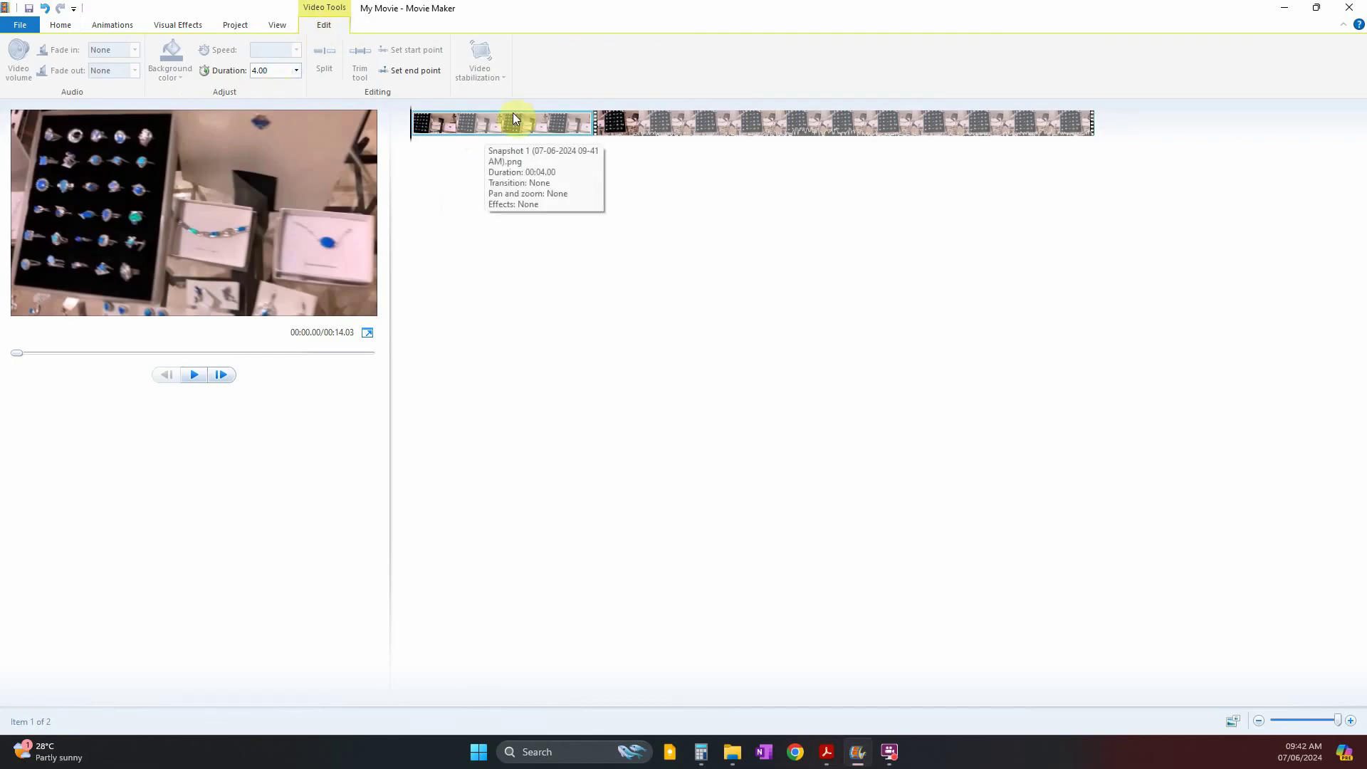
- Return to the exam paper and examine the 4 seconds entry's title text and placement, and look up the company name above task 4
key("alt+Tab")
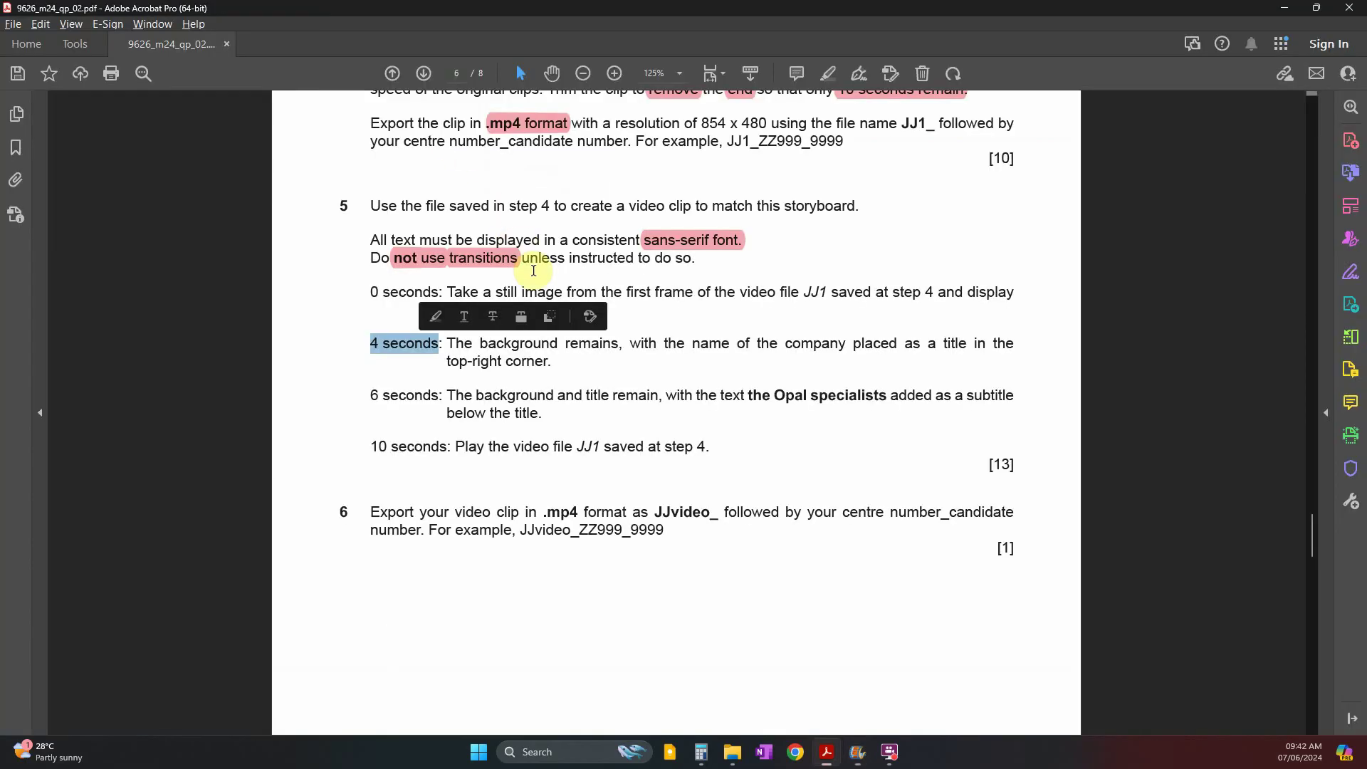
left_click(527, 361)
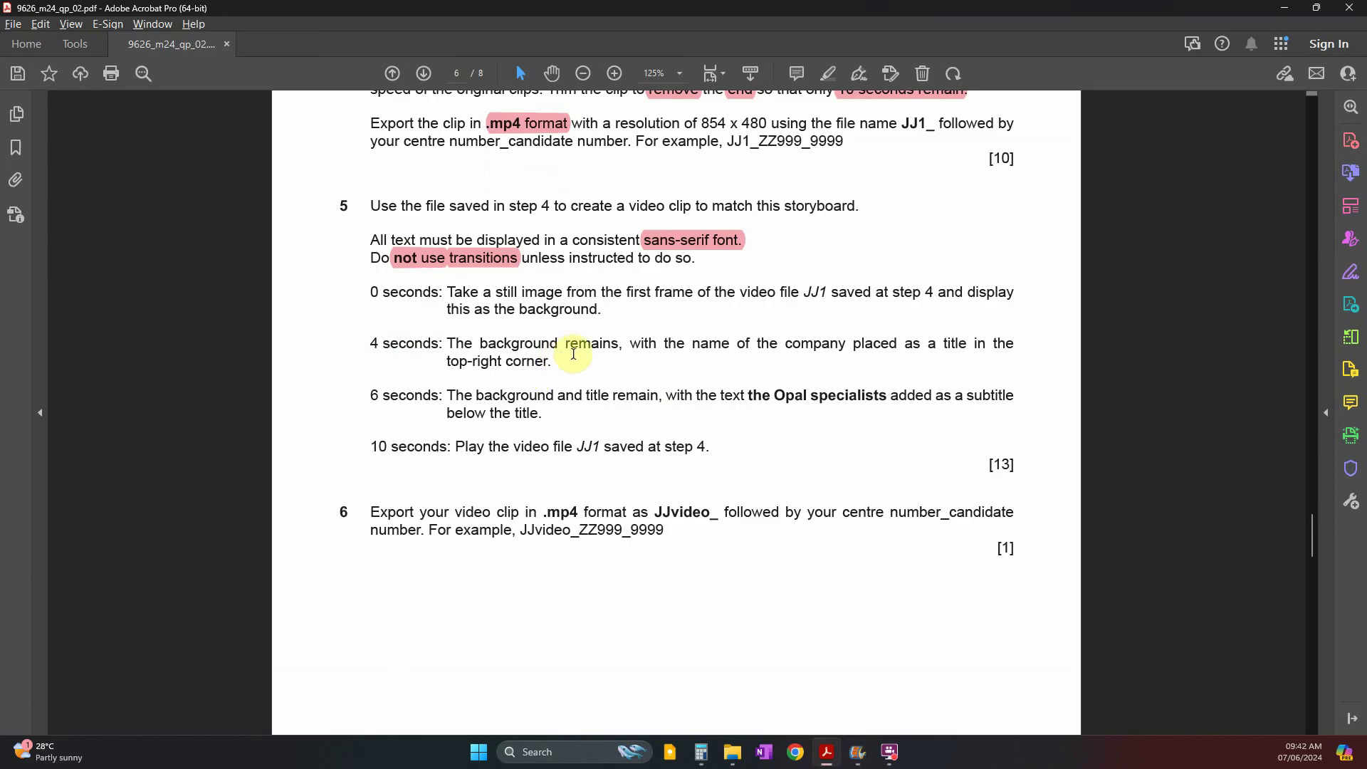
left_click_drag(630, 344, 1011, 346)
left_click_drag(446, 361, 545, 367)
left_click(700, 396)
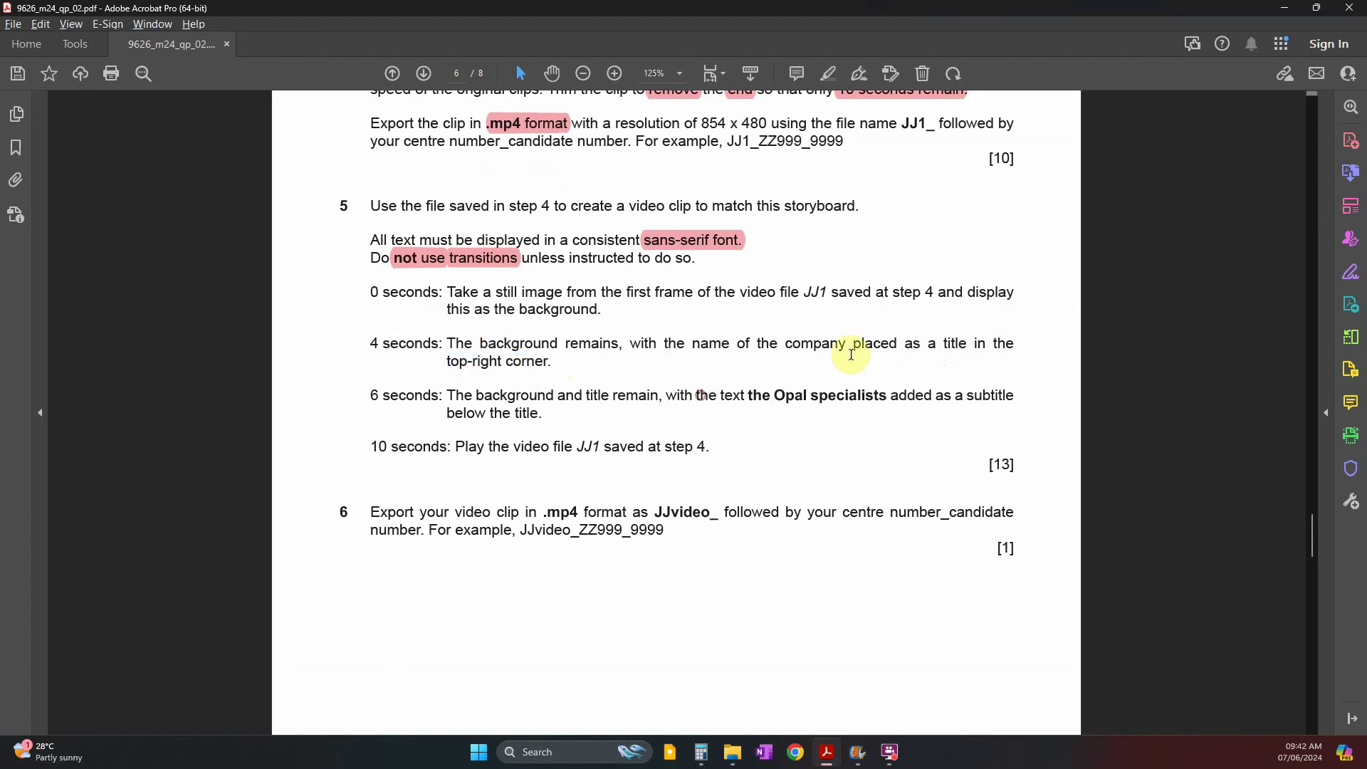
left_click_drag(944, 345, 967, 346)
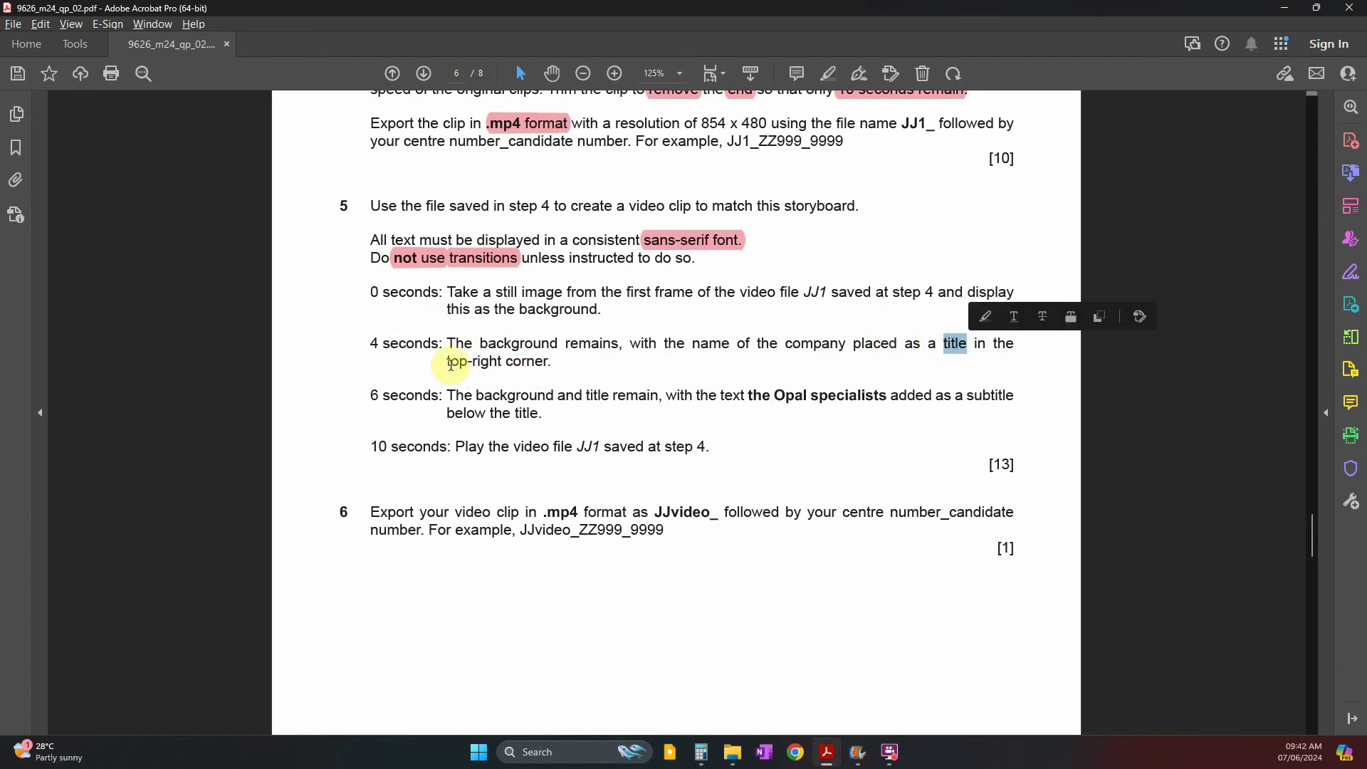
left_click_drag(449, 362, 547, 364)
left_click(681, 349)
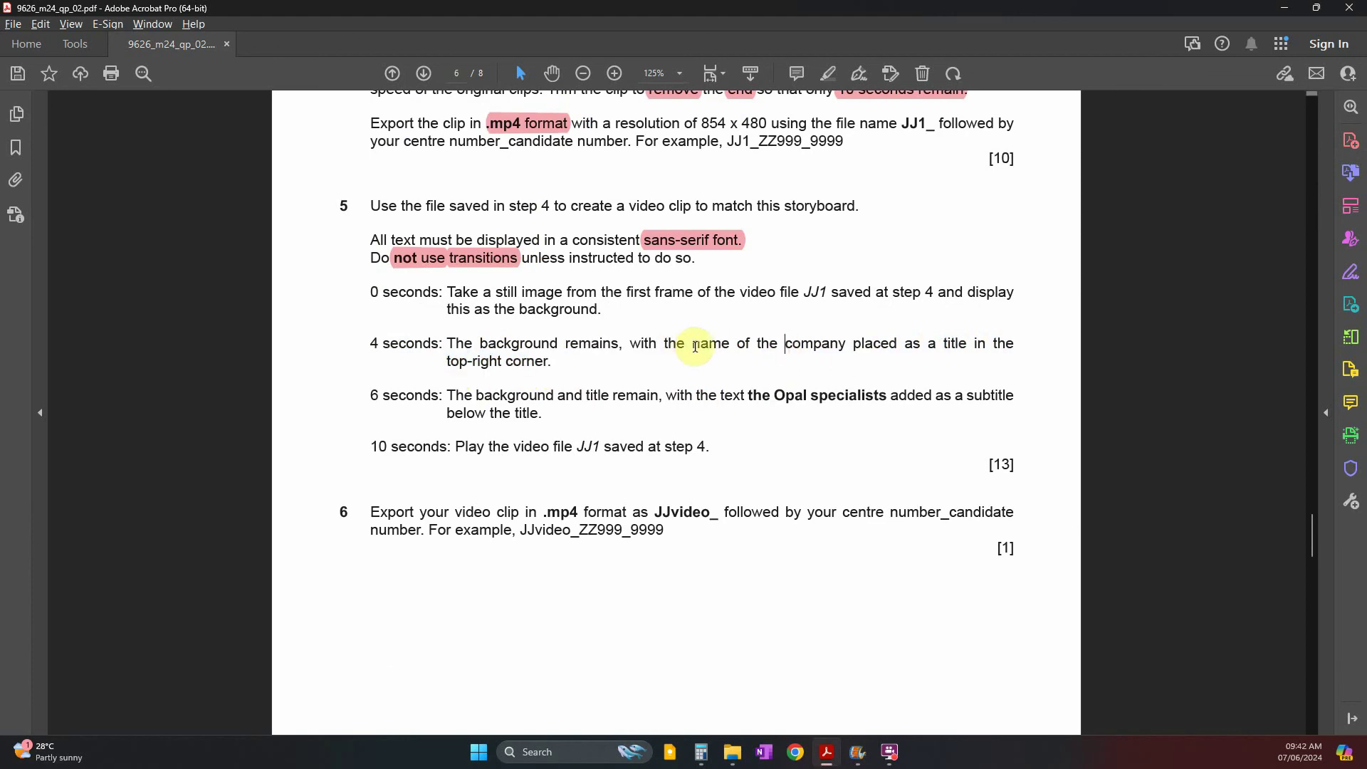
left_click_drag(693, 346, 846, 348)
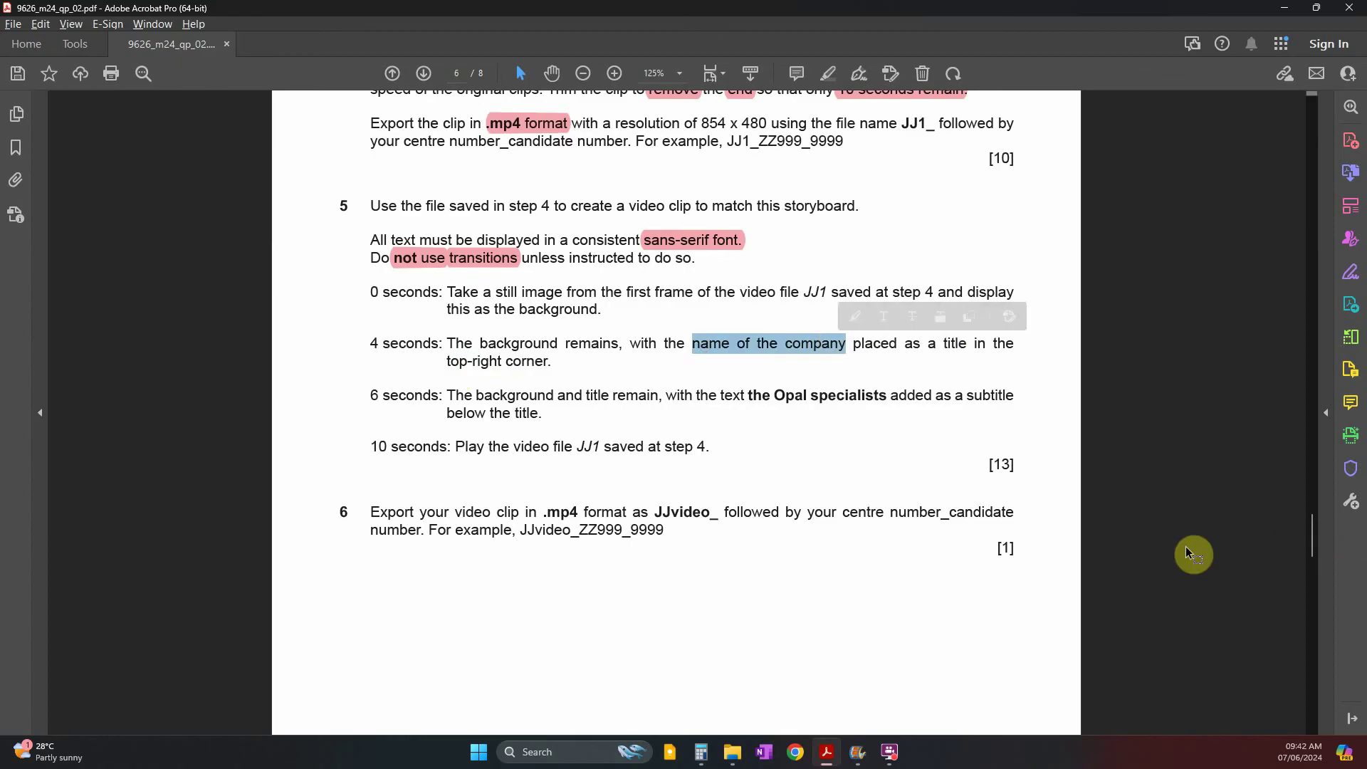
scroll(1187, 548, "up", 10)
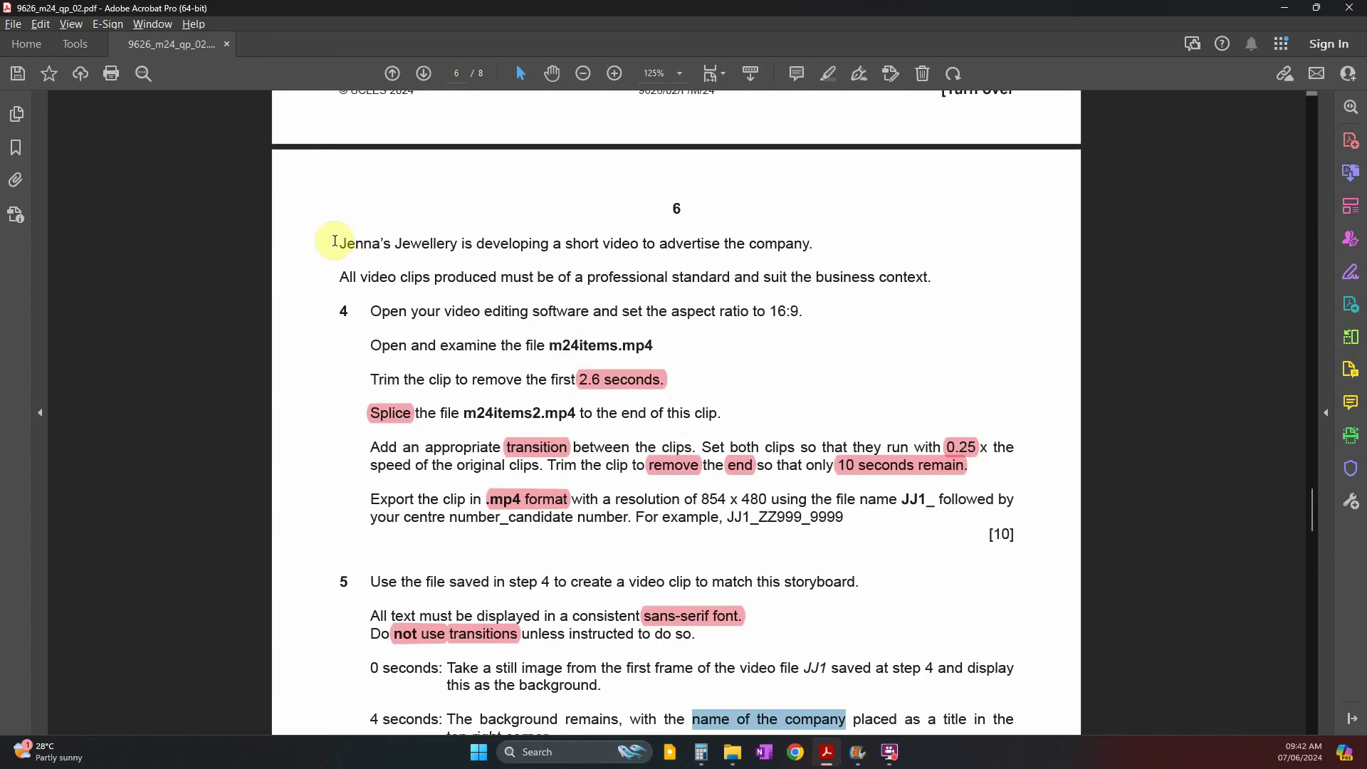
left_click_drag(334, 241, 459, 243)
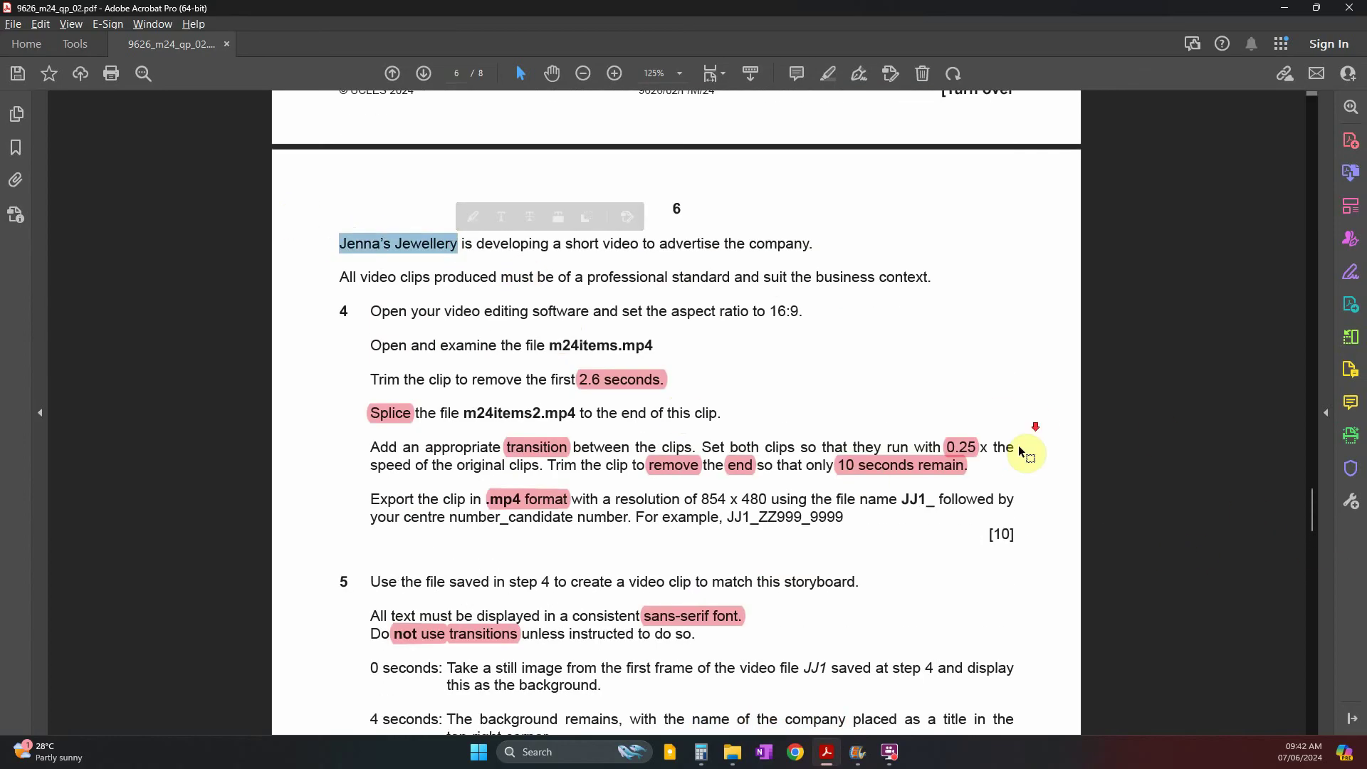
scroll(1022, 450, "down", 5)
- Add the caption "Jenna's Jewellery" in Movie Maker at 4.00 seconds, and fit its text box into the top-right corner of the frame
key("alt+Tab")
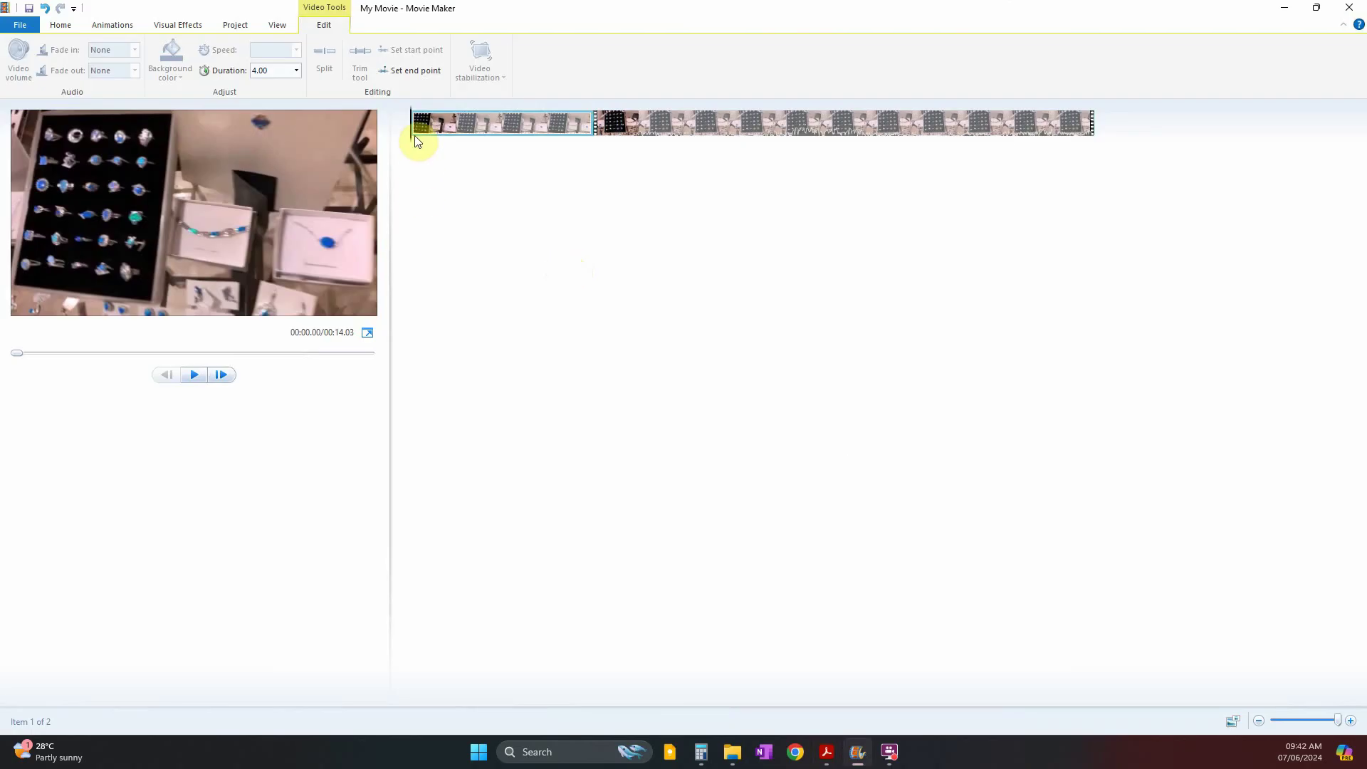
left_click_drag(417, 142, 596, 156)
left_click(164, 376)
left_click(65, 24)
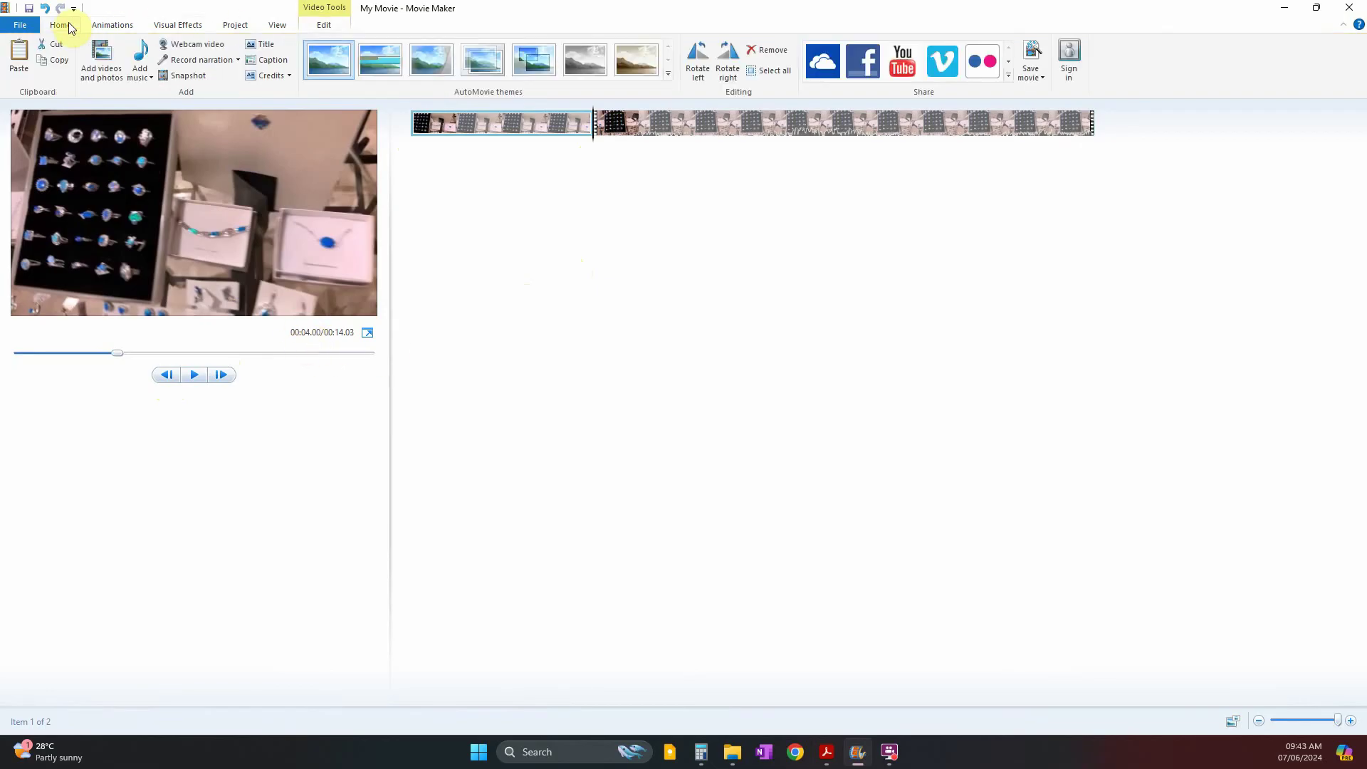
left_click(271, 61)
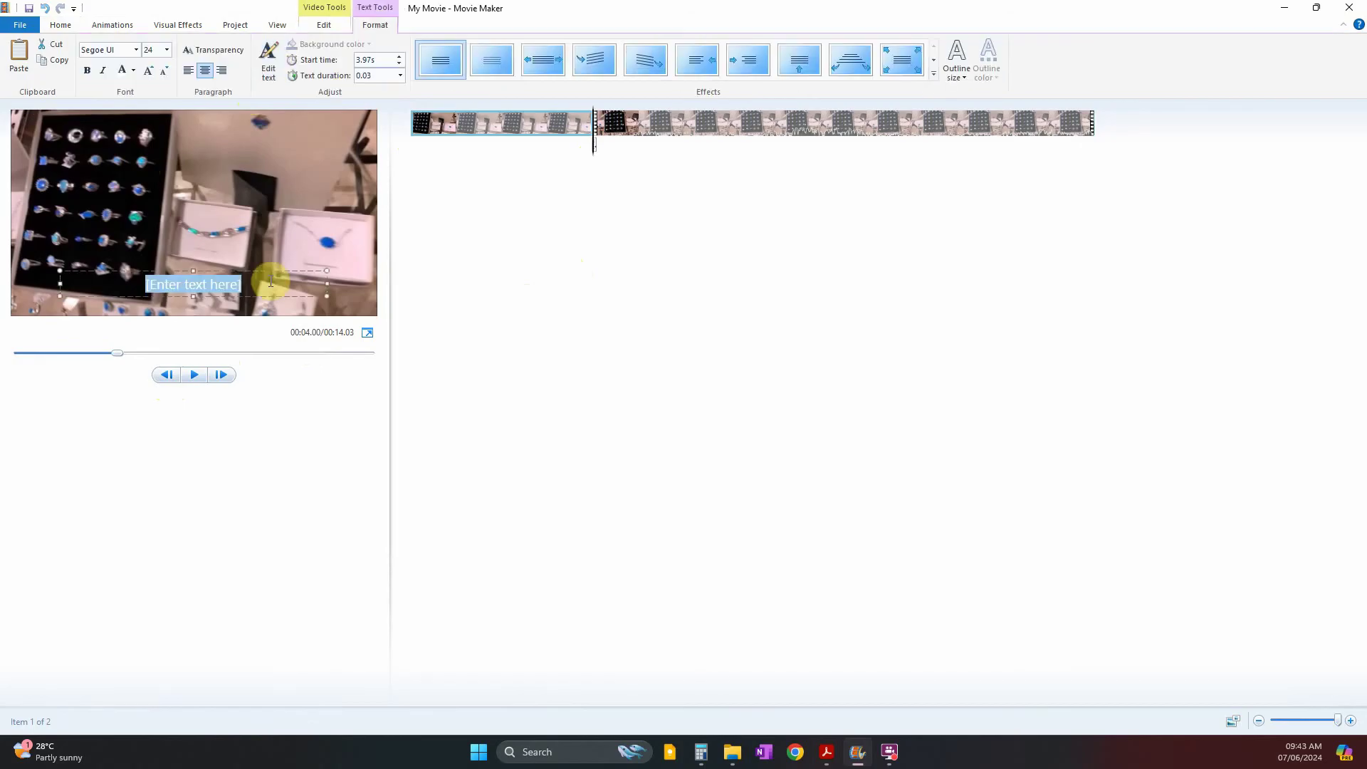
type("Jenna's Jewellery")
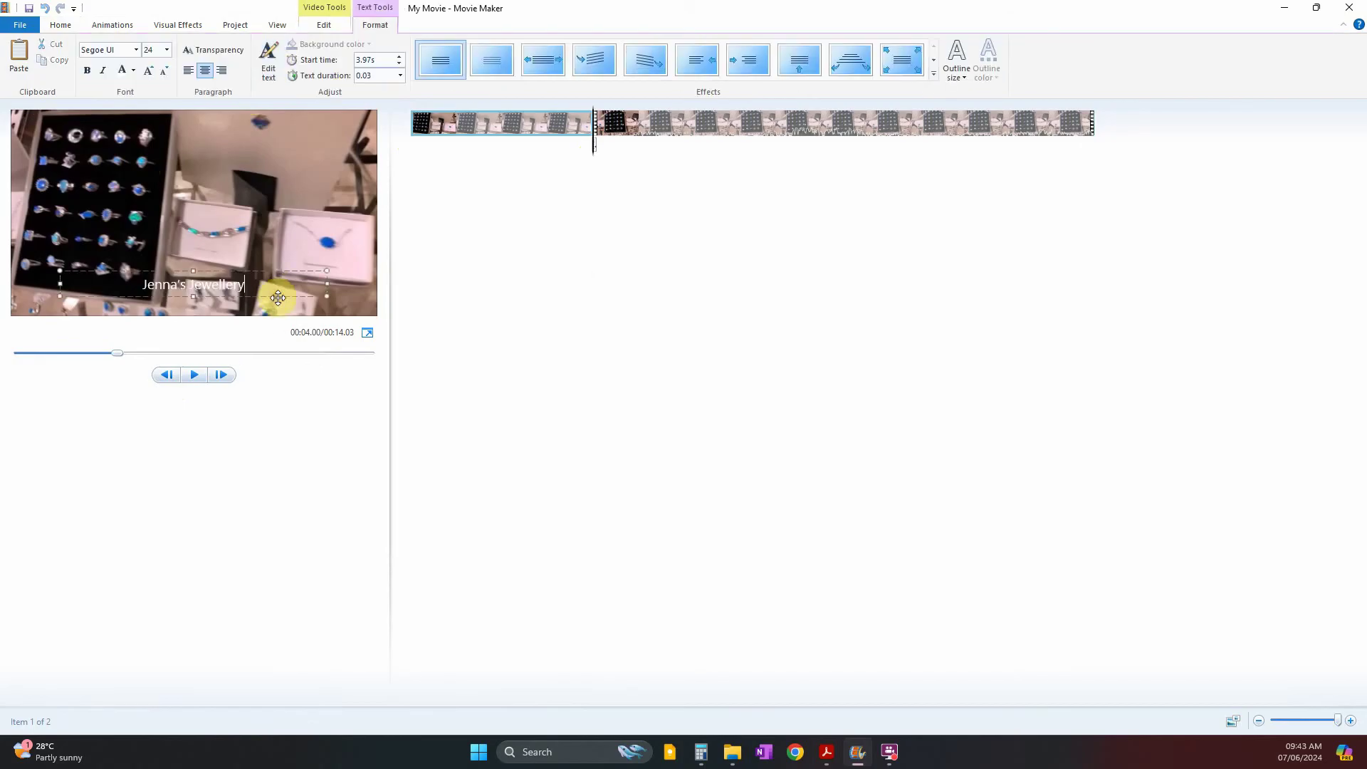
left_click_drag(278, 298, 394, 140)
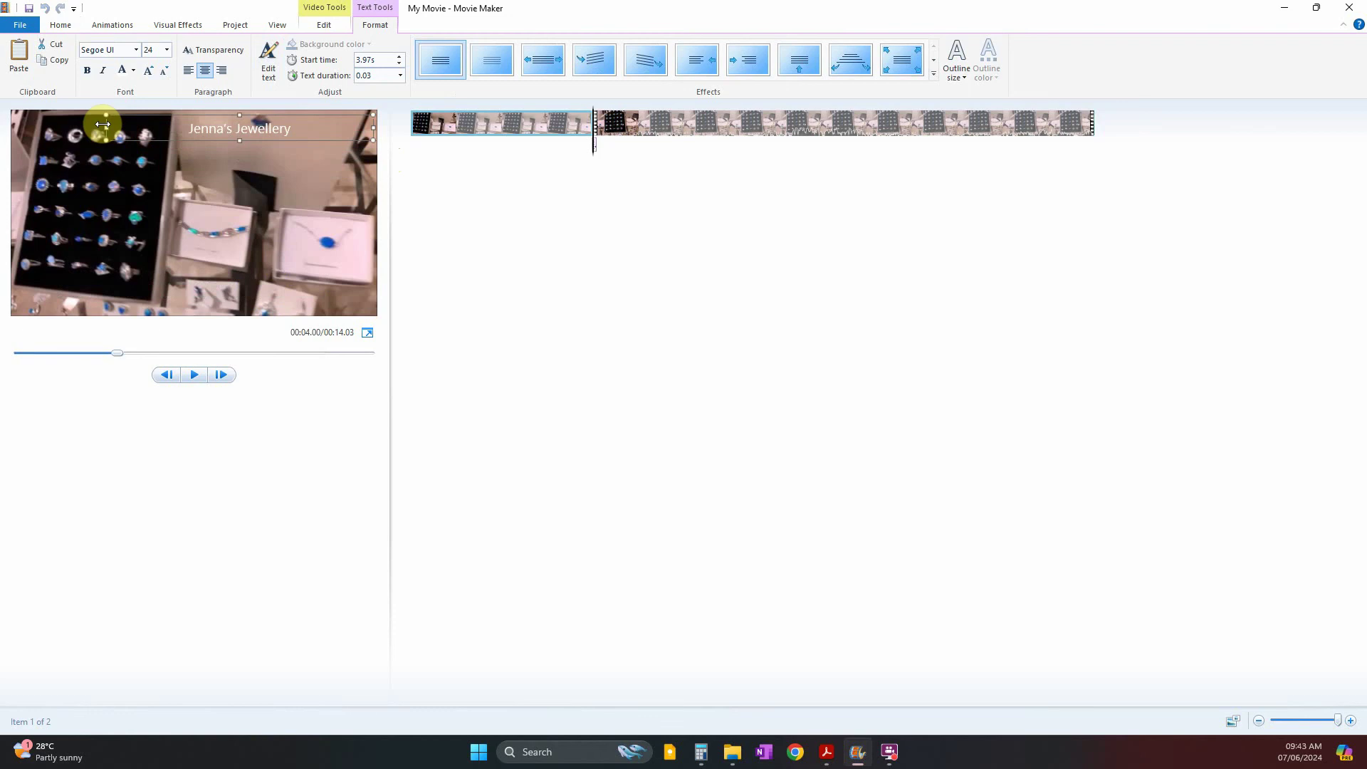
left_click_drag(104, 125, 235, 127)
- Check the font requirement for task 5 in the exam paper and set the "Jenna's Jewellery" title's font to Calibri in Movie Maker
key("alt+Tab")
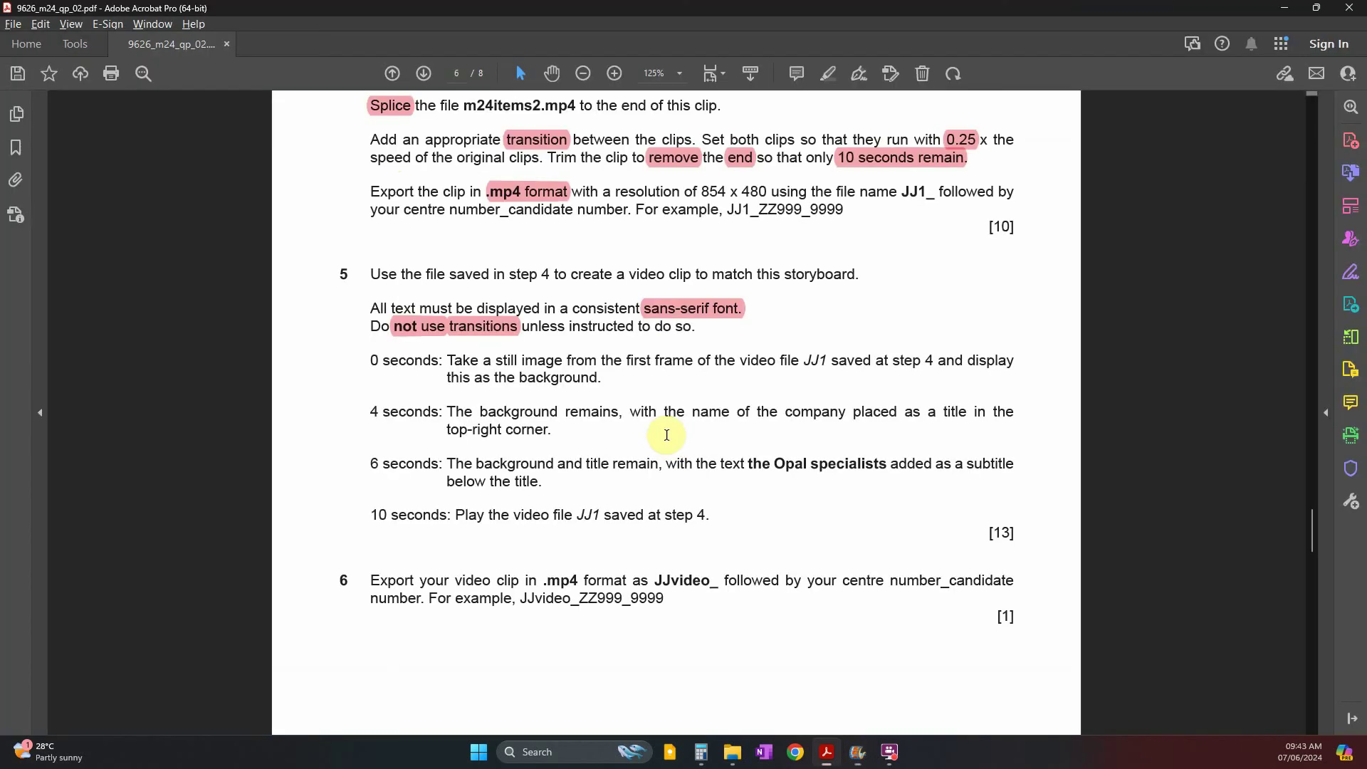
left_click(673, 320)
key("alt+Tab")
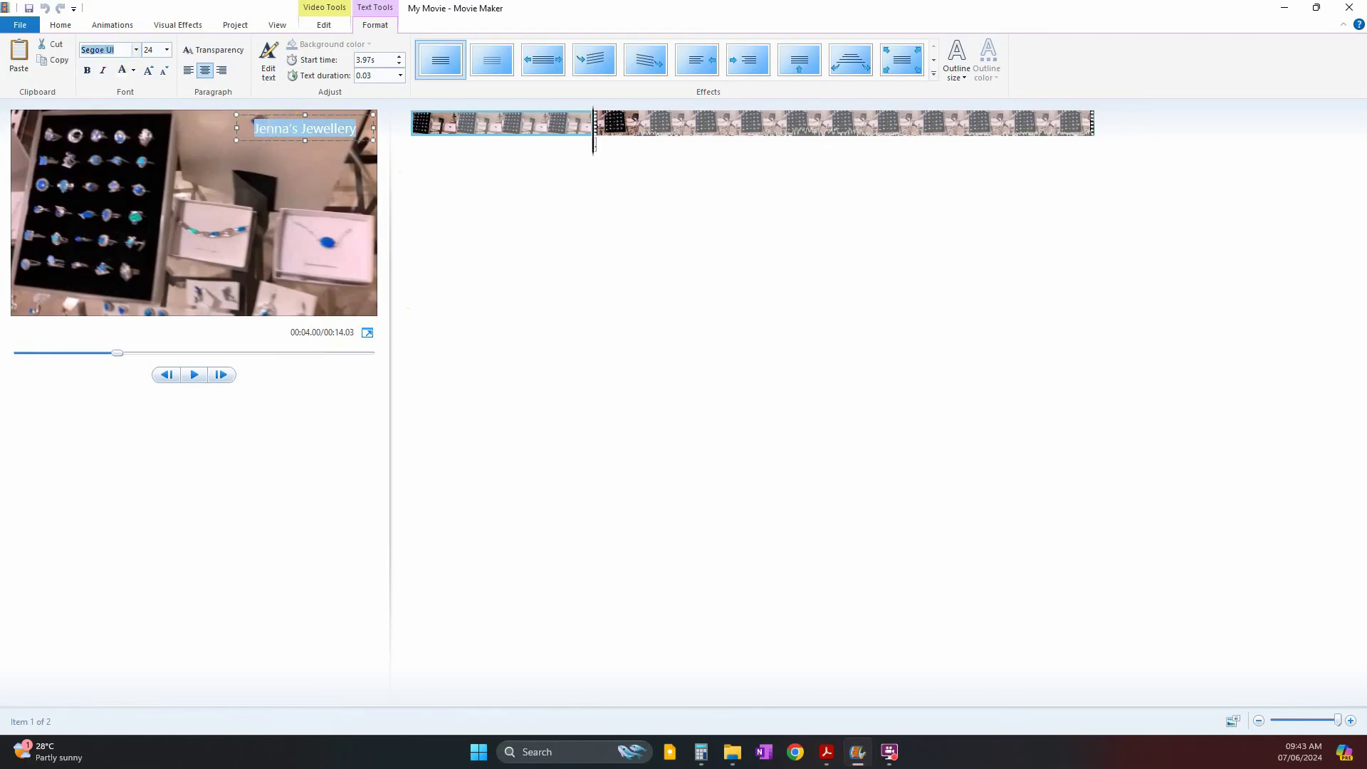
left_click(534, 222)
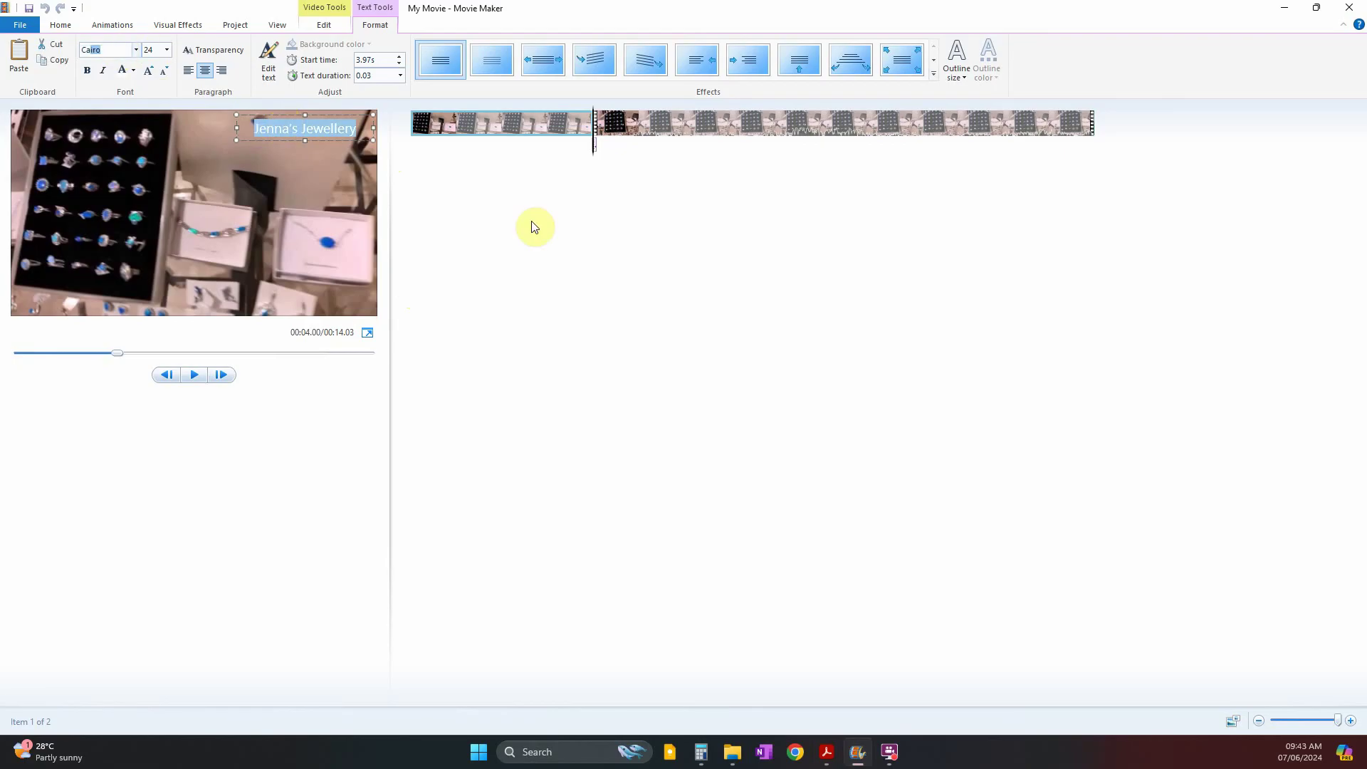
left_click(136, 51)
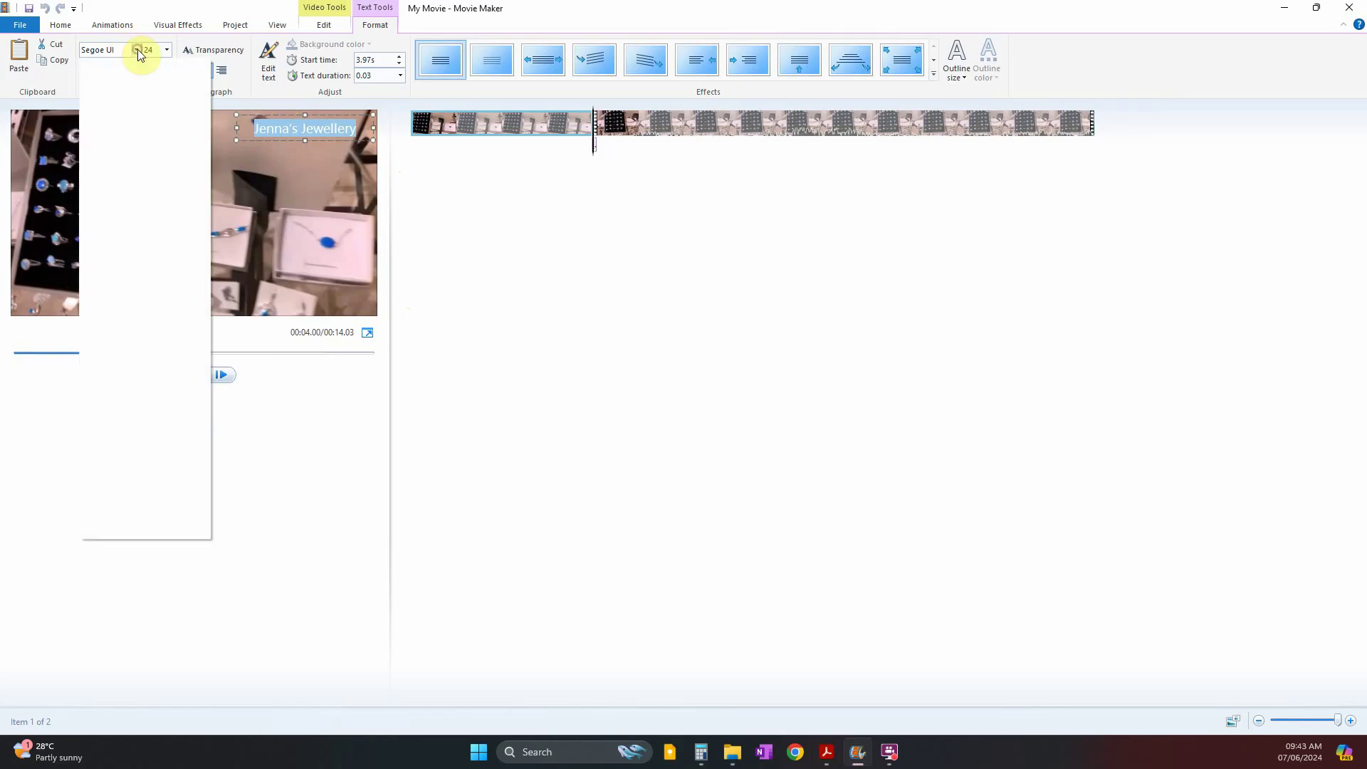
type("Ca")
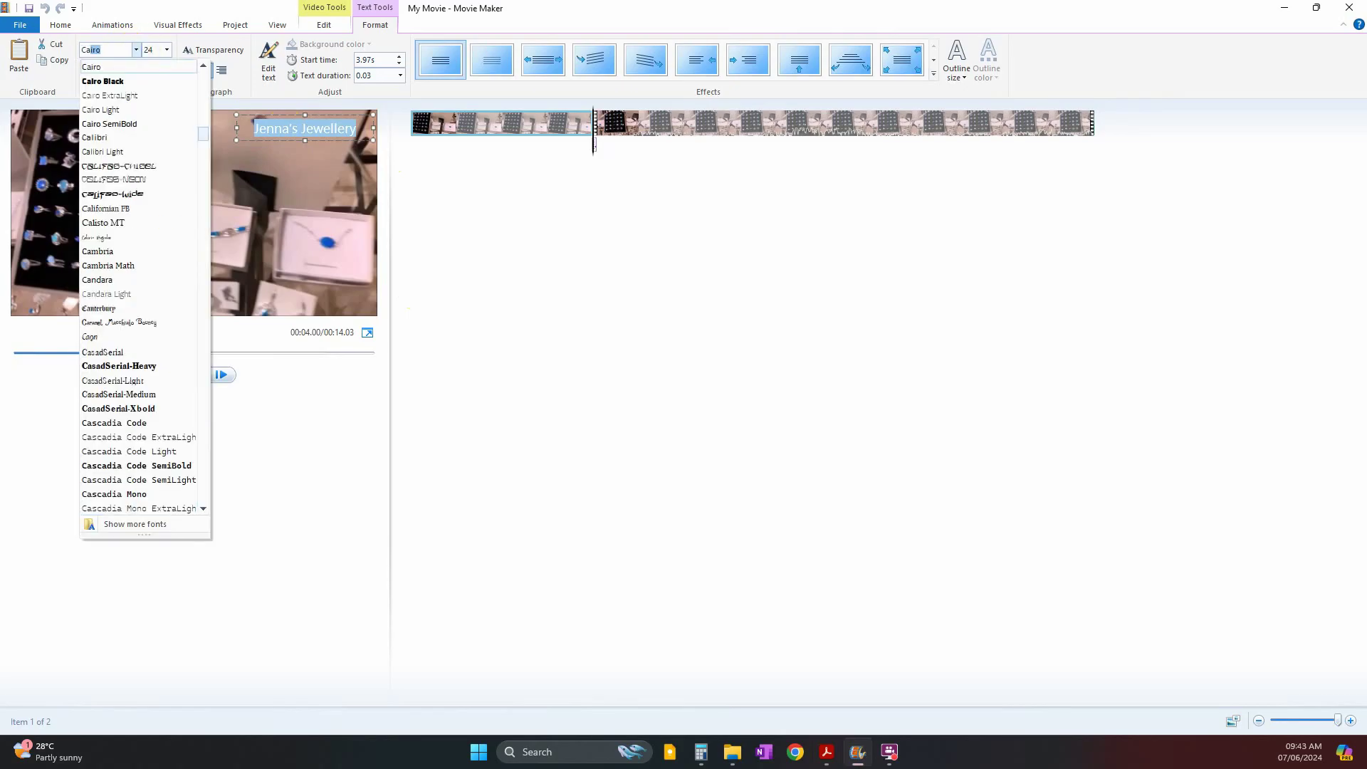
type("libri")
key("Return")
left_click(470, 295)
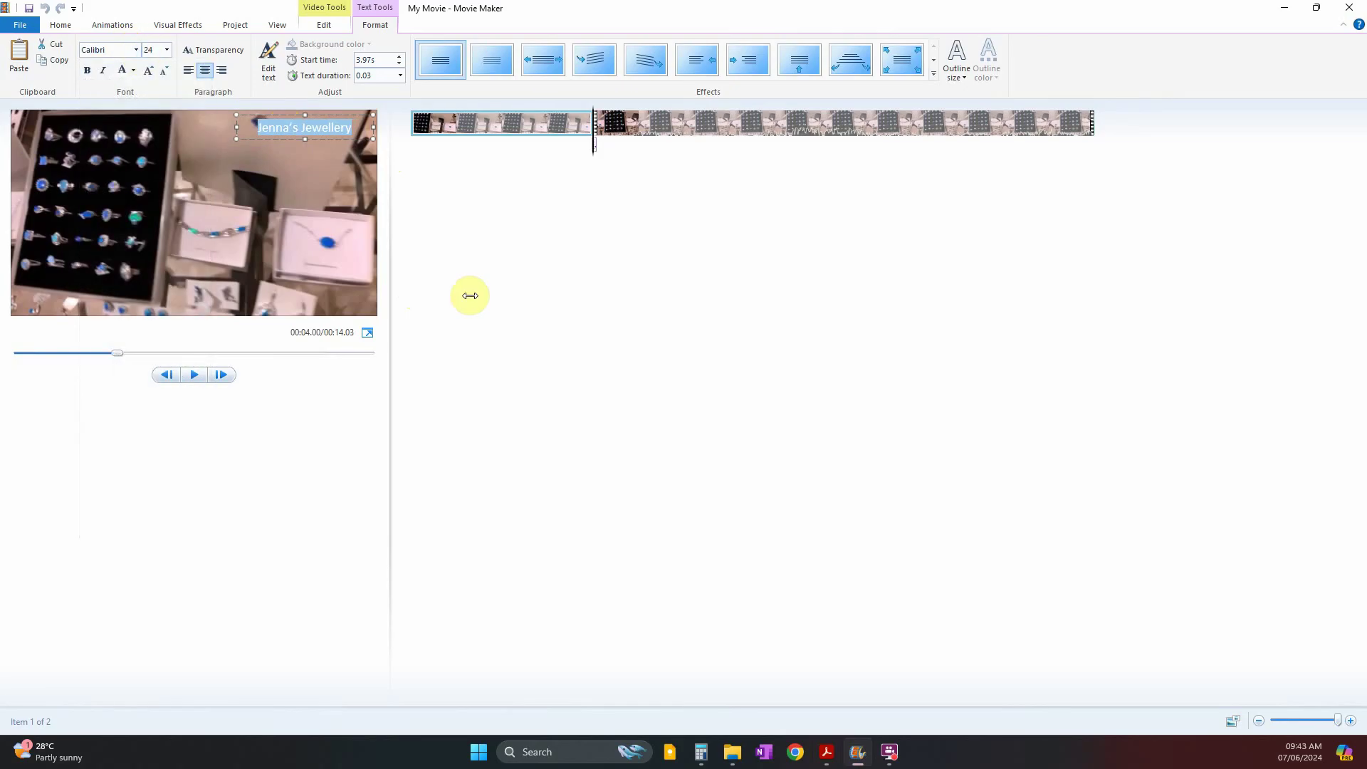
key("alt+Tab")
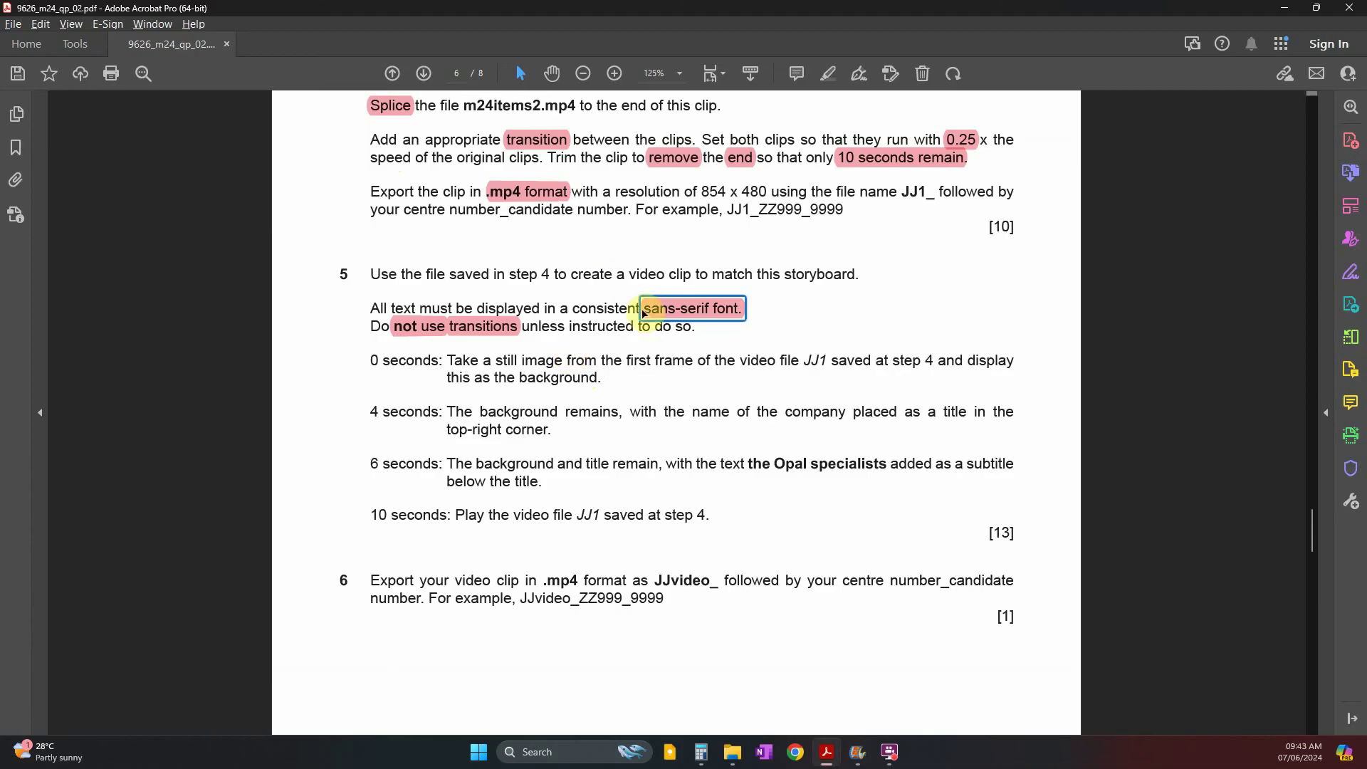
key("alt+Tab")
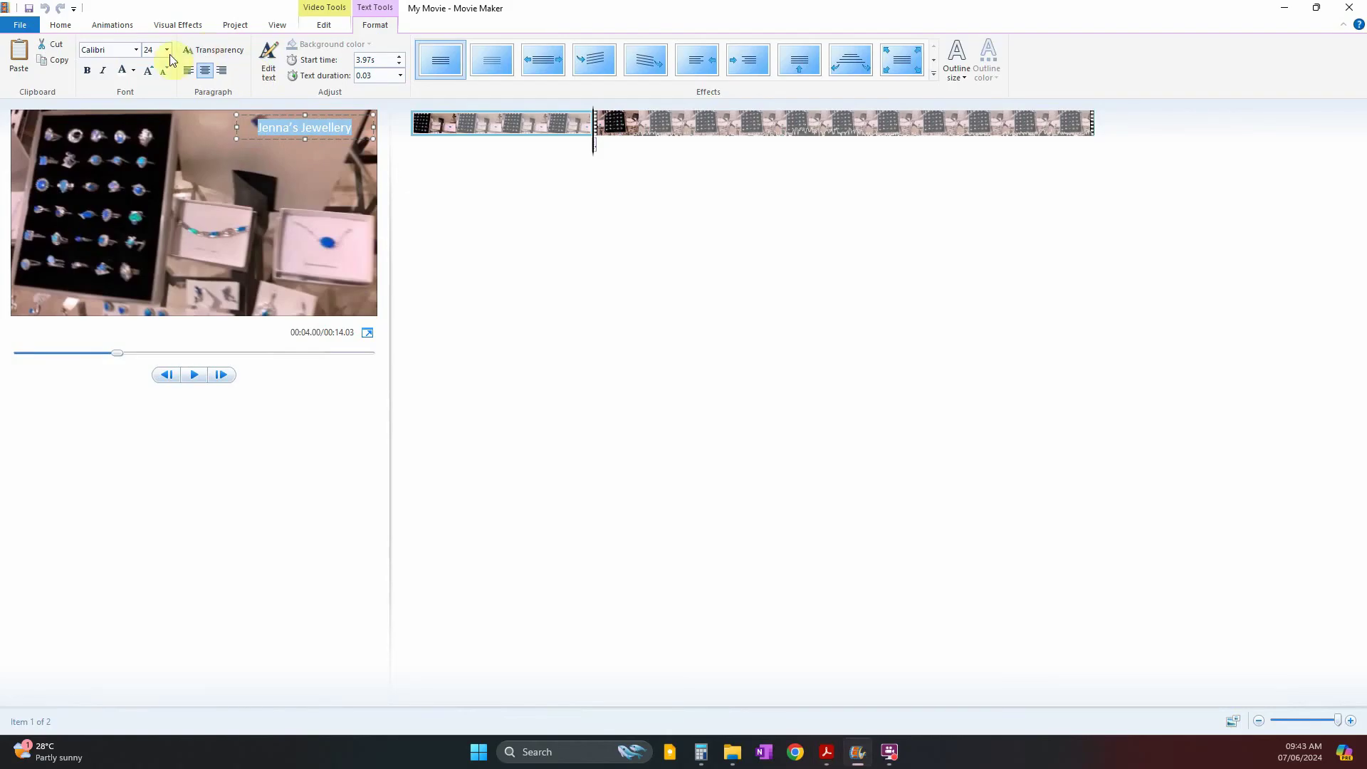
- Format the title text as size 40 in yellow, with its text box widened so the name fits on one line
left_click(151, 71)
left_click(151, 71)
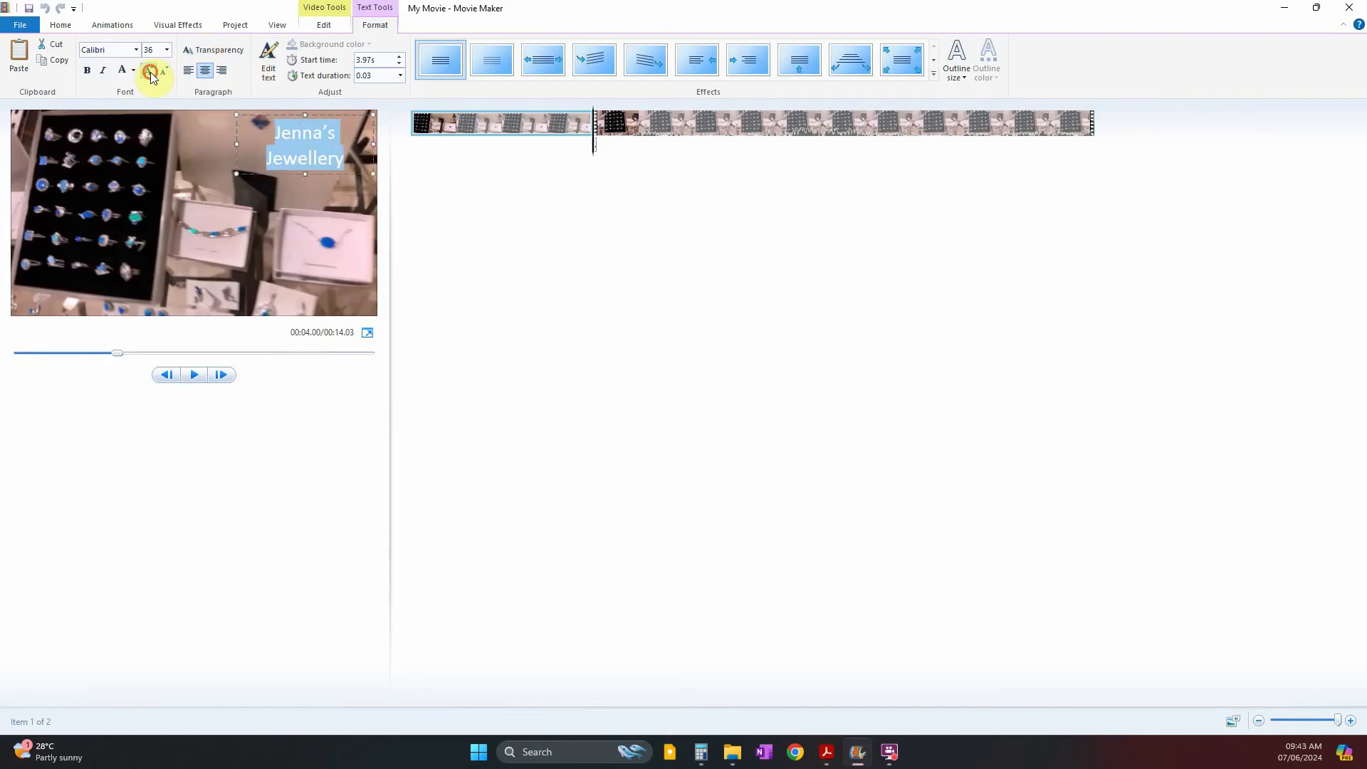
left_click(152, 72)
left_click_drag(238, 153, 171, 144)
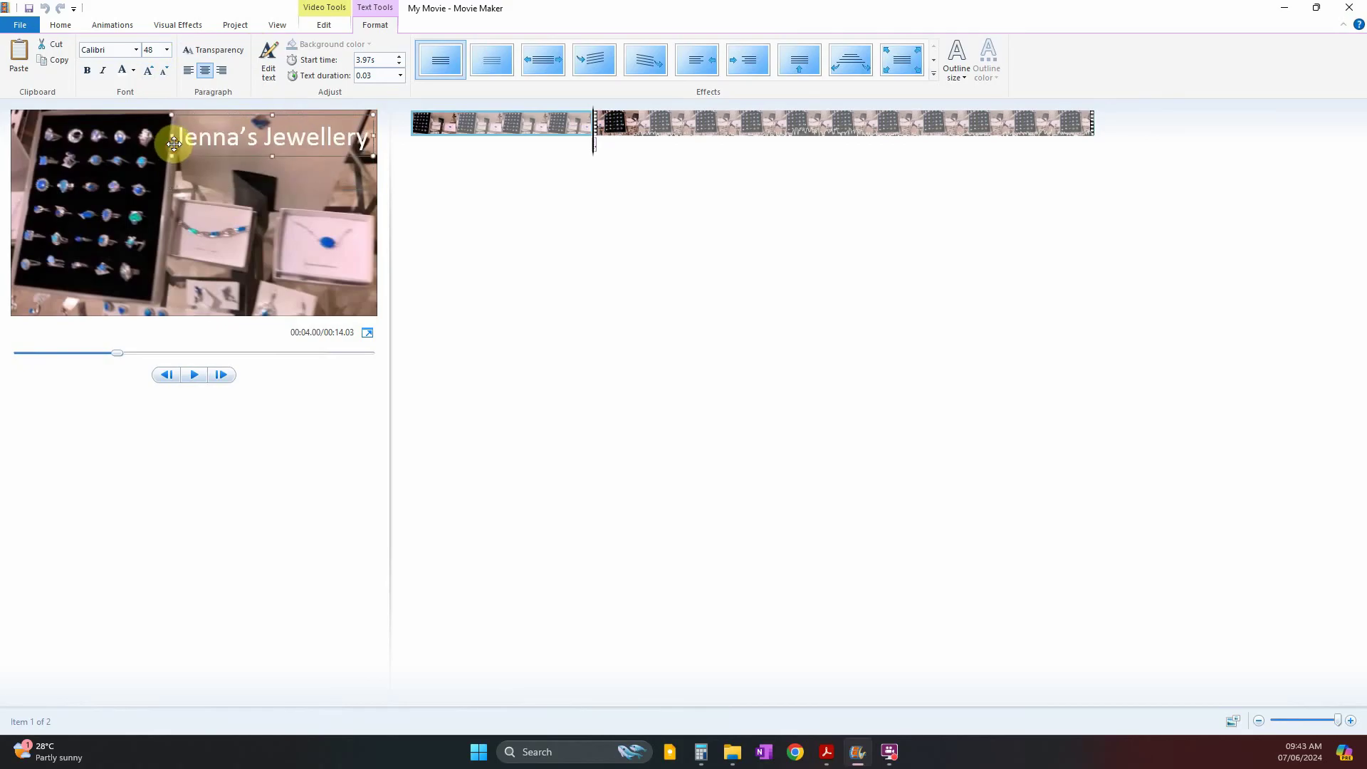
left_click(167, 72)
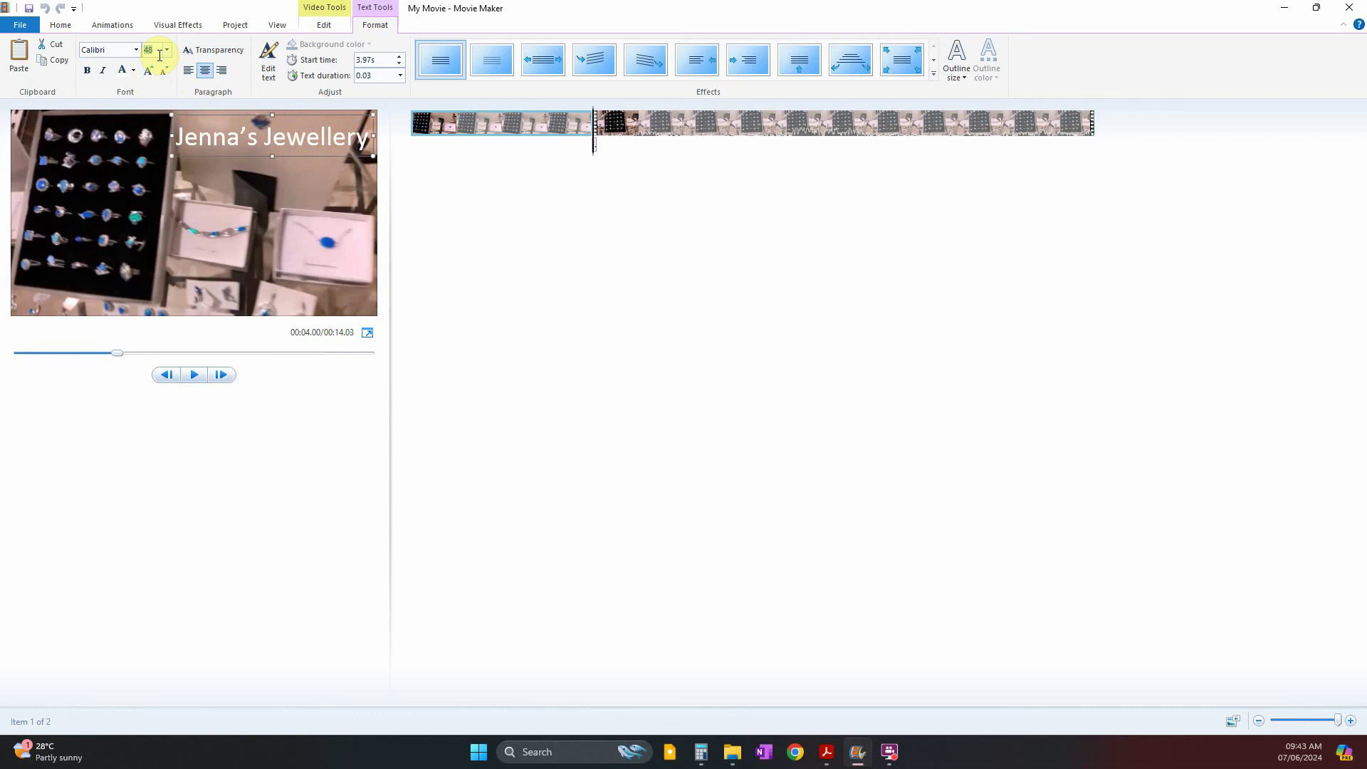
type("40")
key("Return")
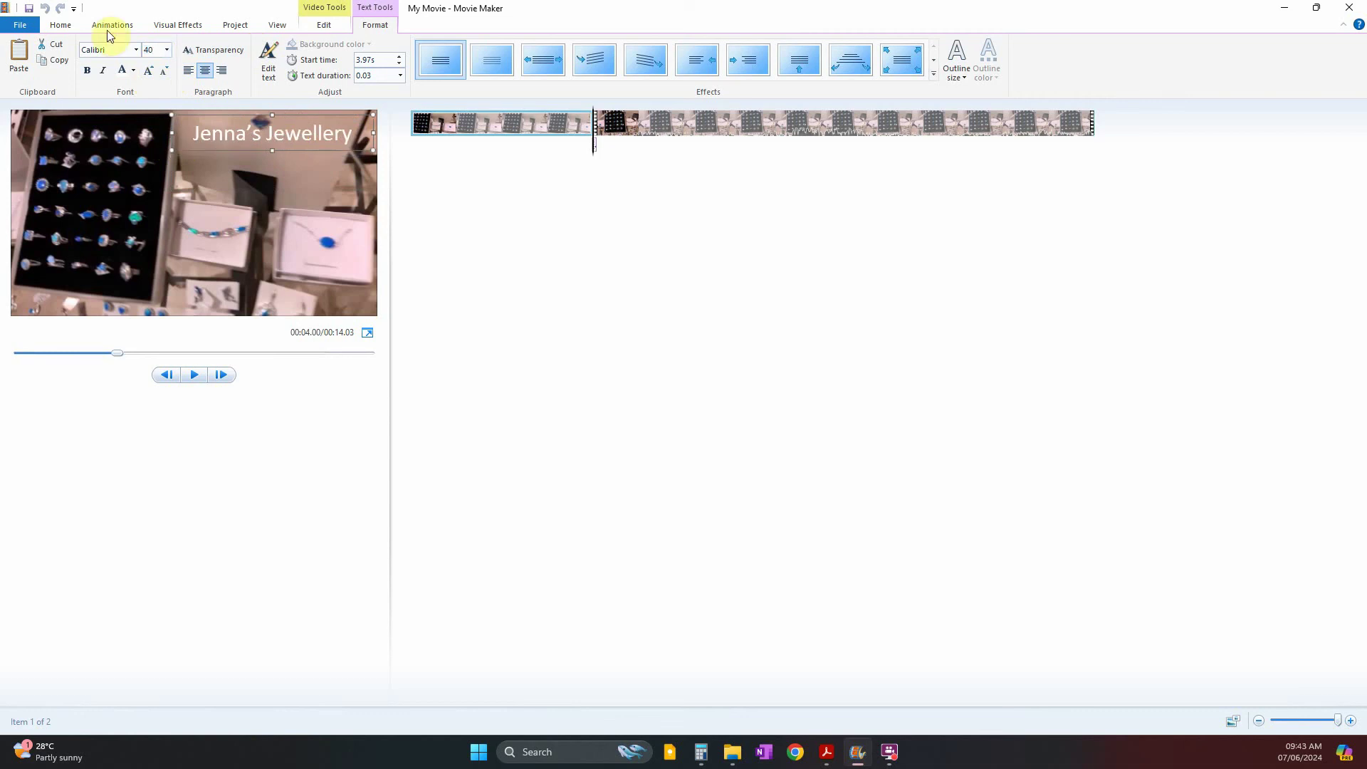
left_click(134, 74)
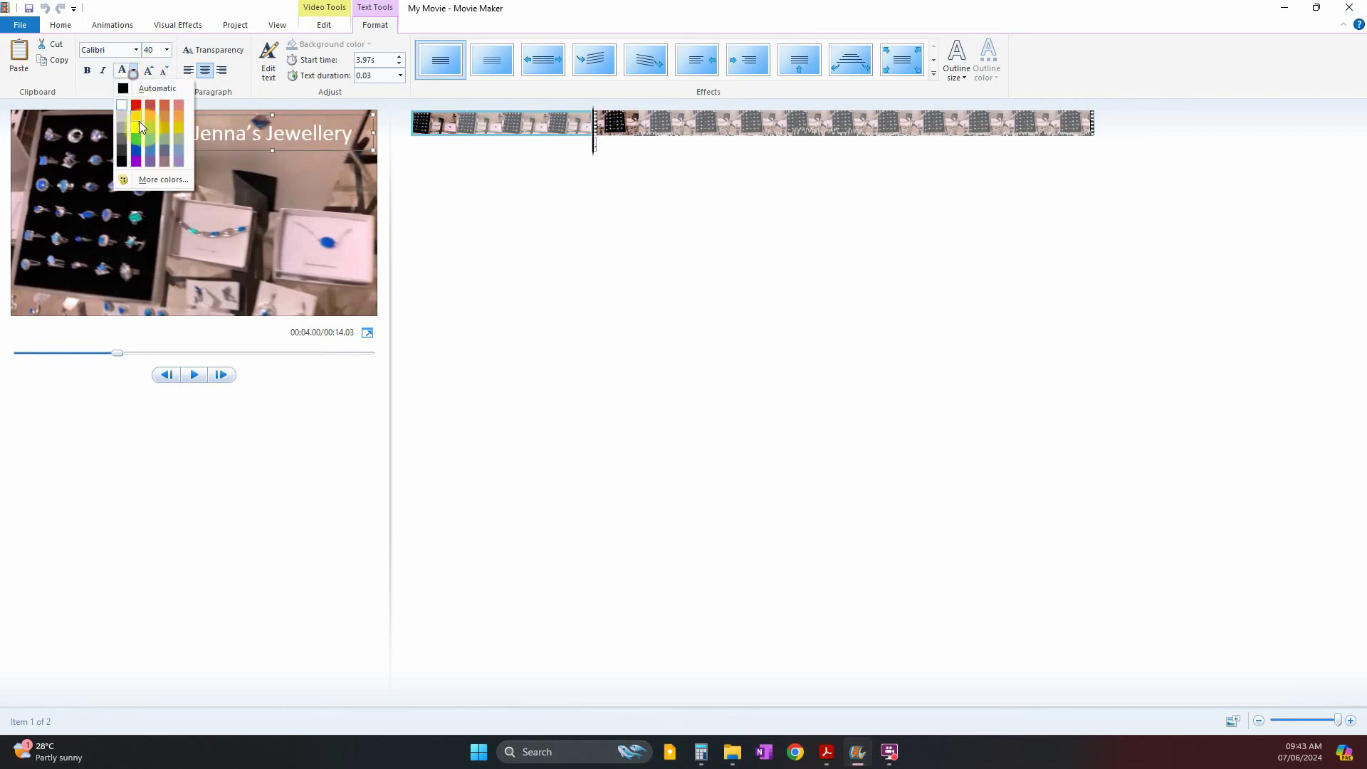
left_click(138, 130)
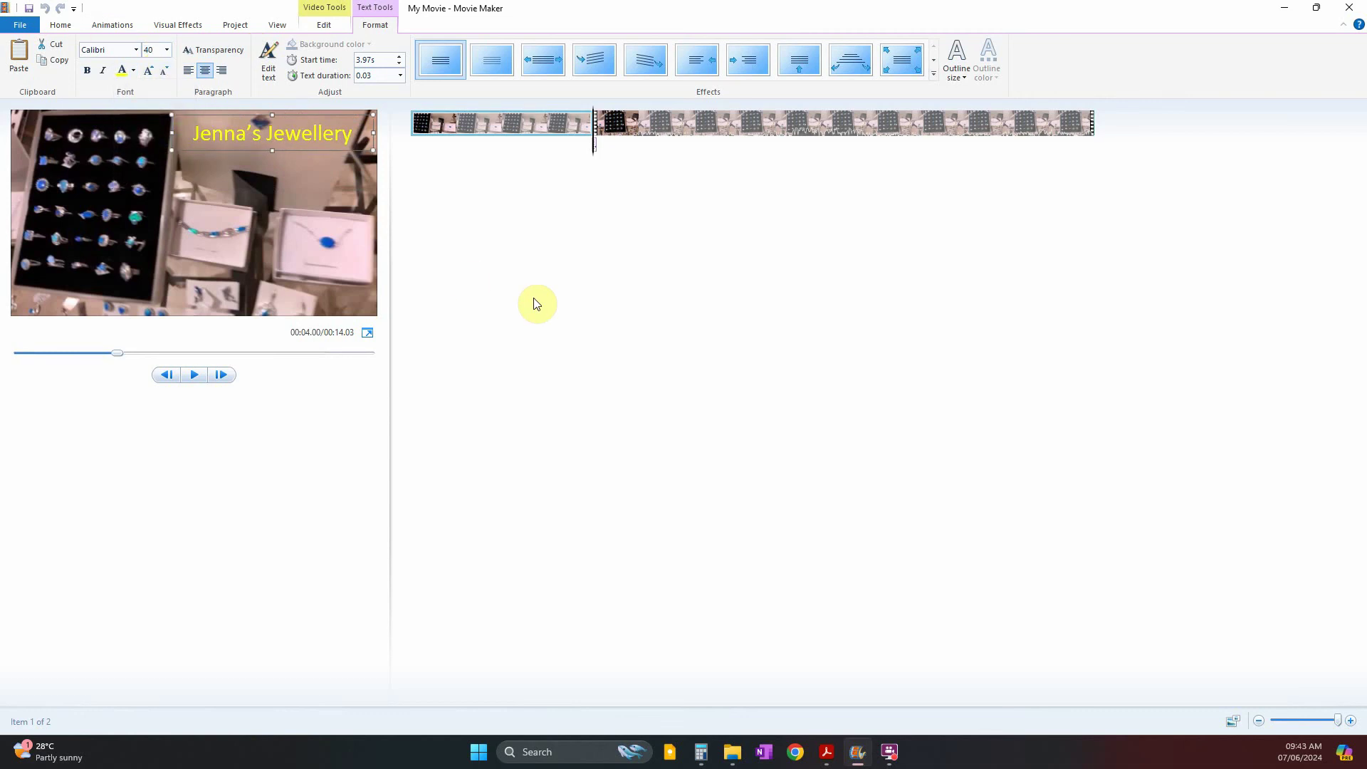
- Review the title placement at 4 seconds and the background and title requirement at 6 seconds in the exam paper
key("alt+Tab")
scroll(444, 450, "down", 2)
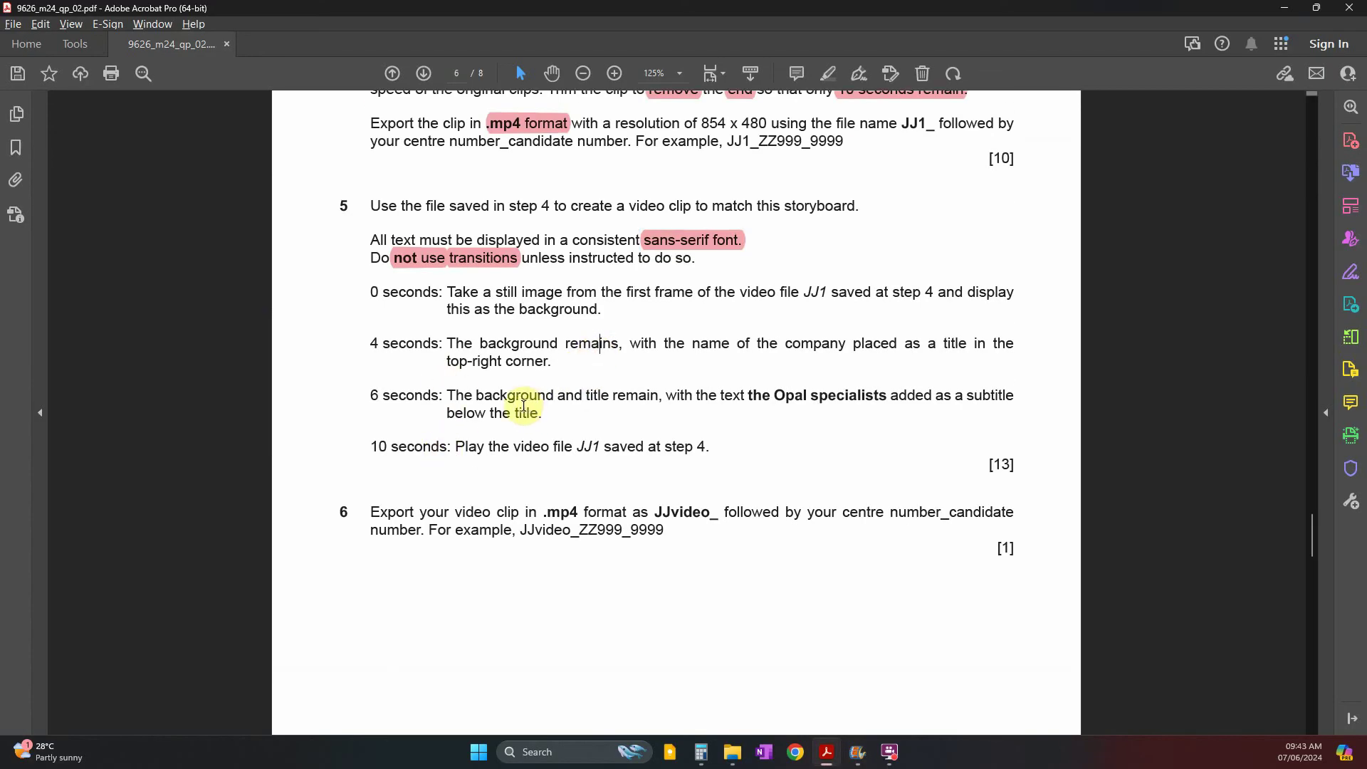
left_click_drag(443, 359, 535, 364)
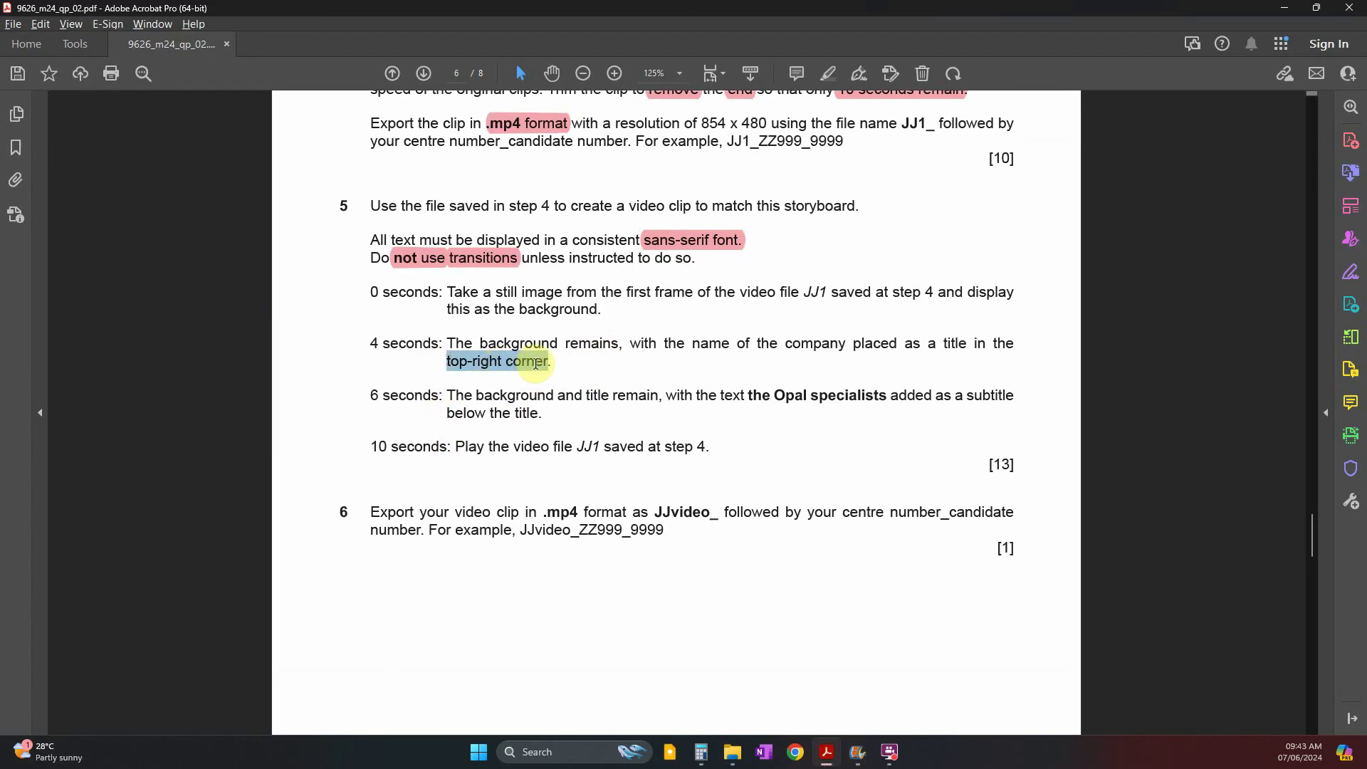
left_click_drag(447, 396, 656, 396)
key("alt+Tab")
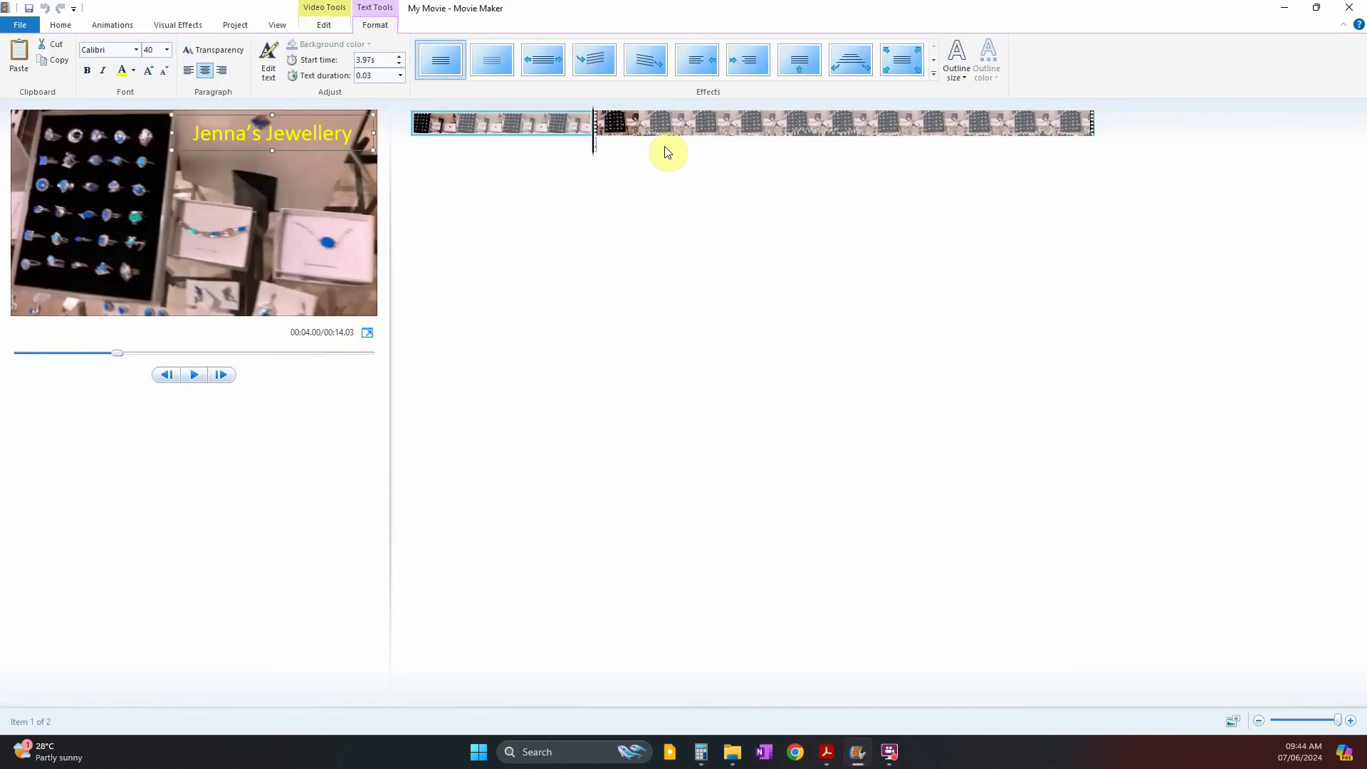
- Extend the still background image's duration to 6.00 seconds in Movie Maker
left_click(588, 142)
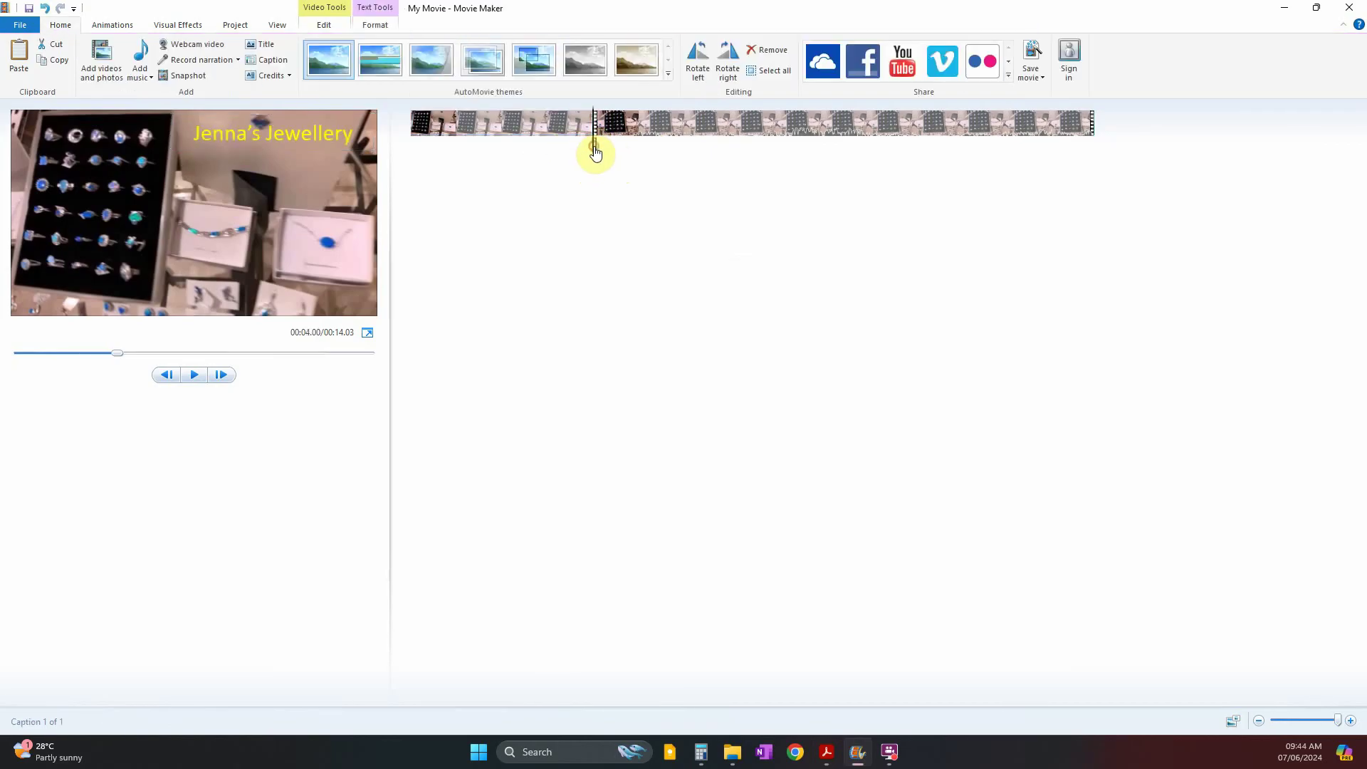
left_click(236, 133)
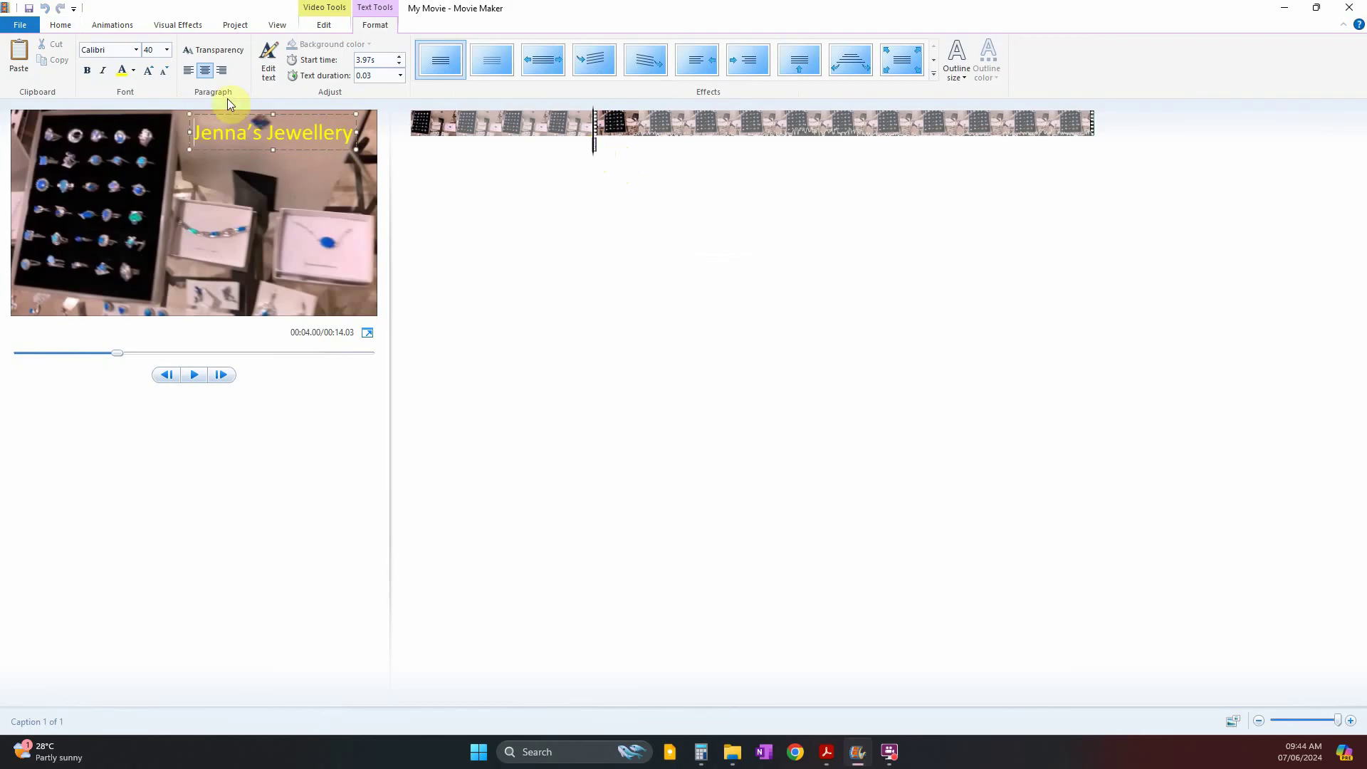
key("alt+Tab")
key("alt+Tab")
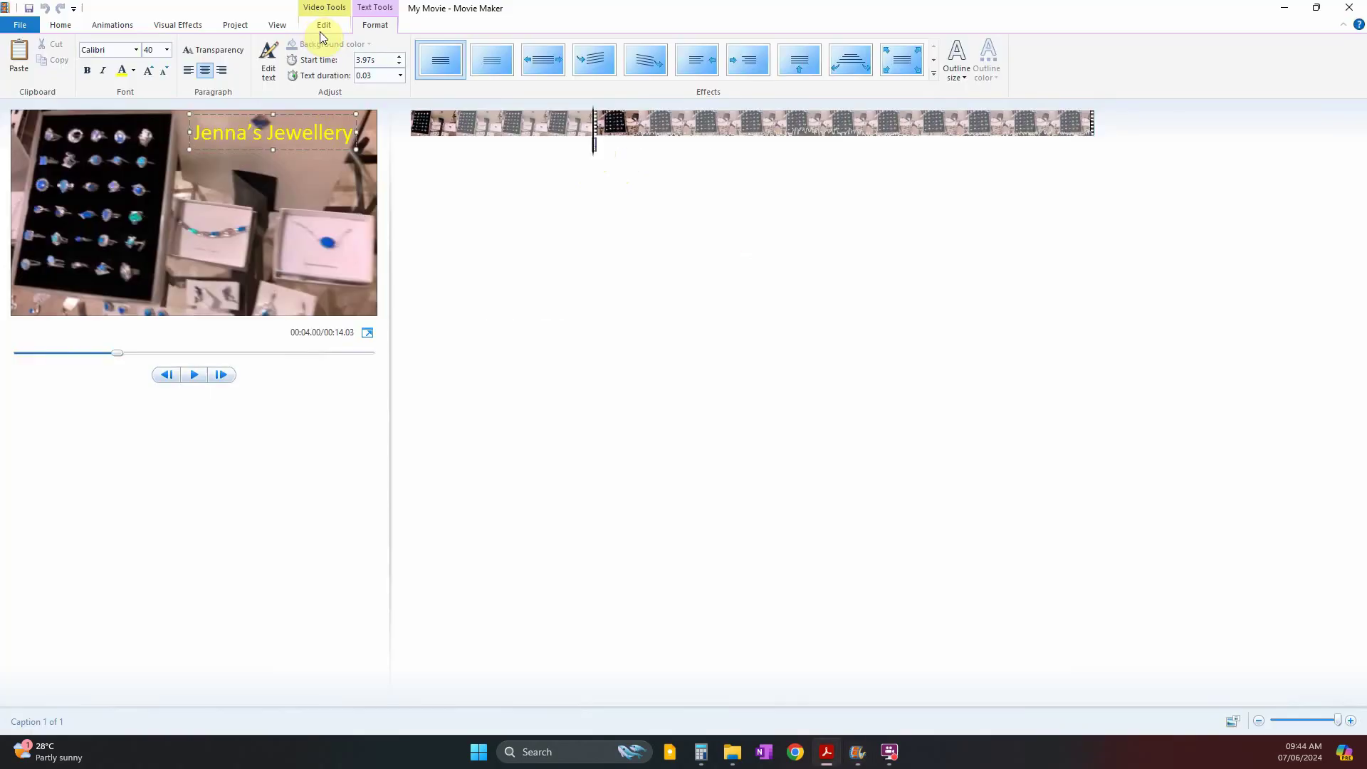
left_click(324, 24)
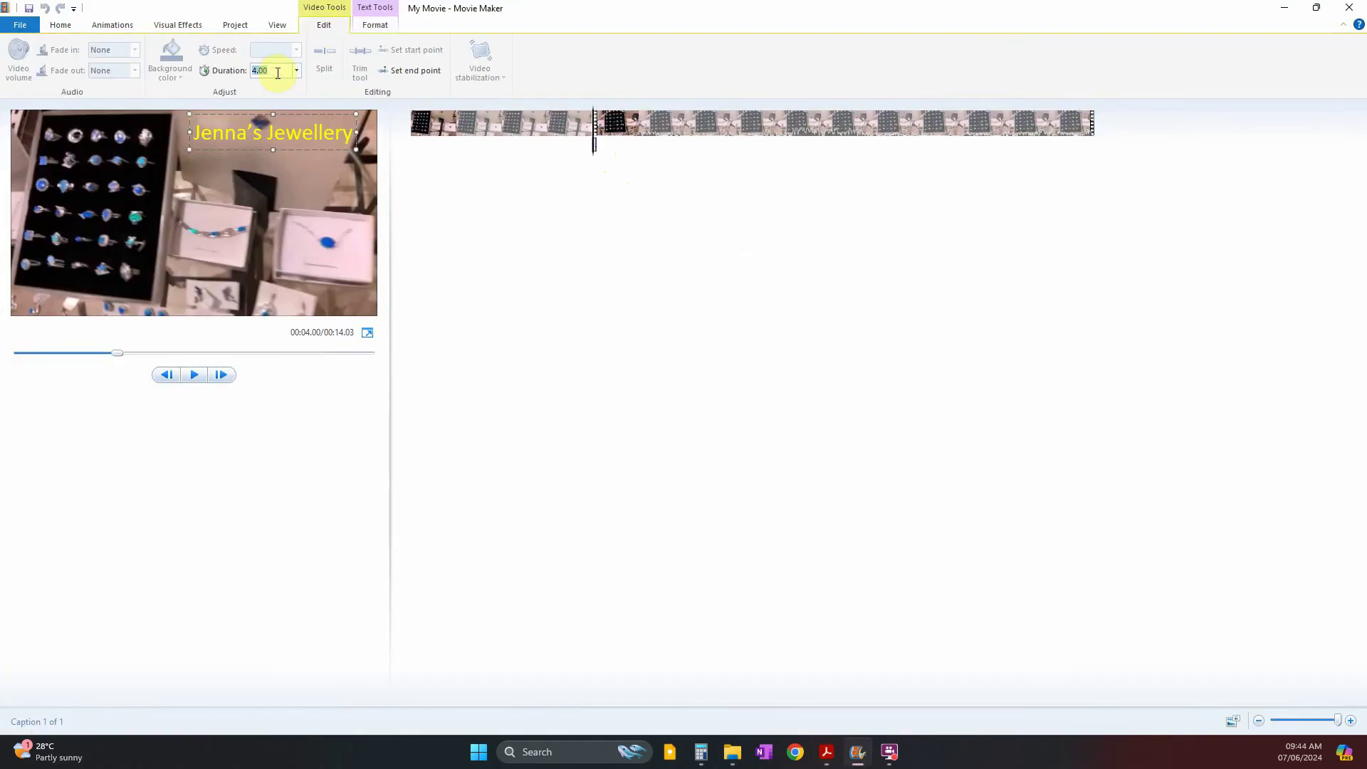
type("6")
key("Return")
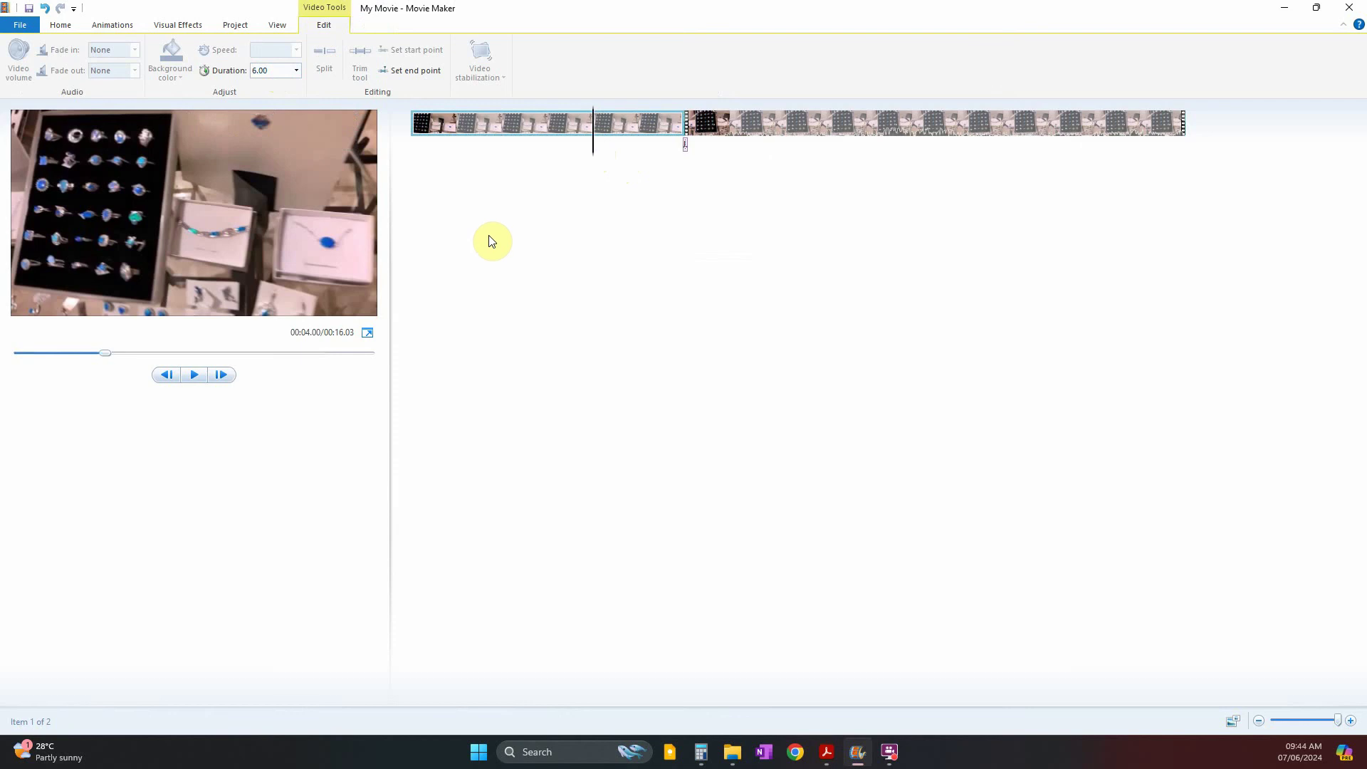
- Set the "Jenna's Jewellery" caption to start at 4.00 seconds with a text duration of 2.00 seconds
left_click(685, 143)
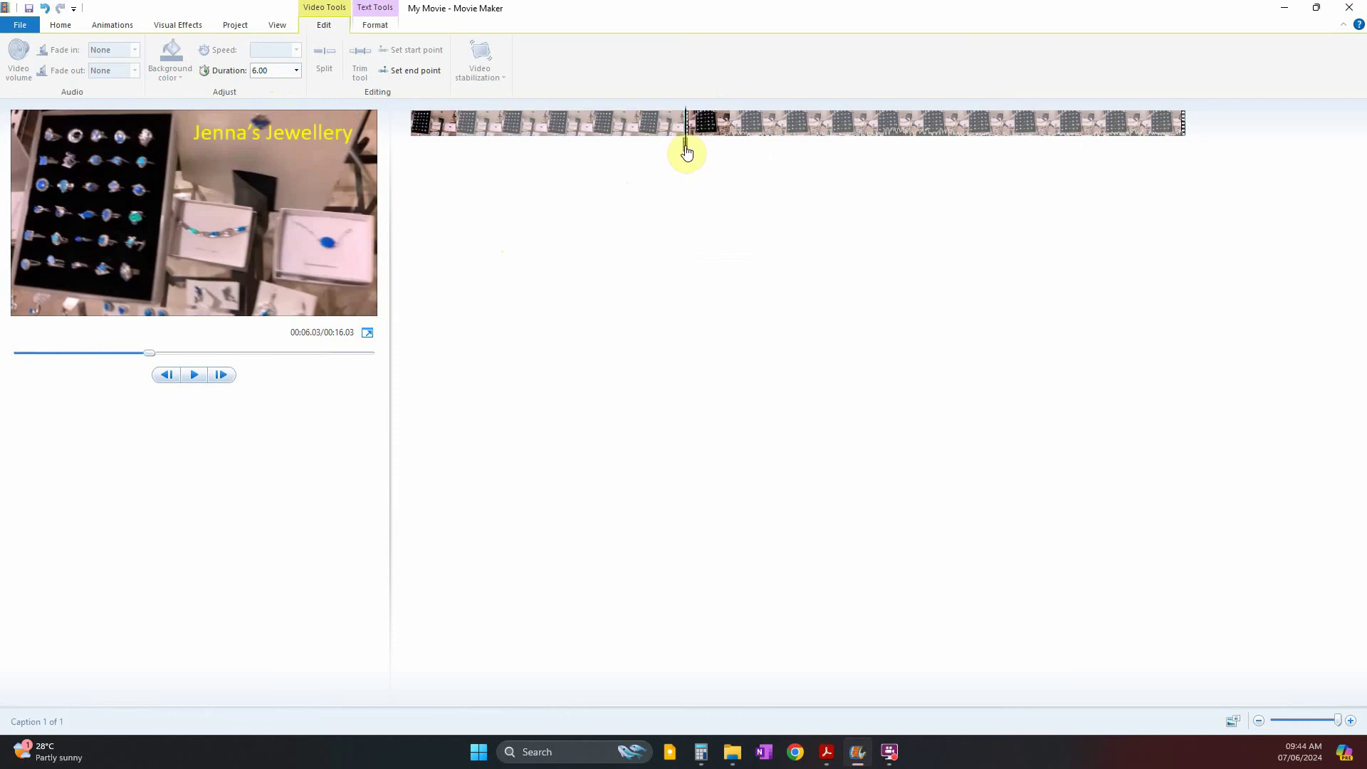
left_click(639, 146)
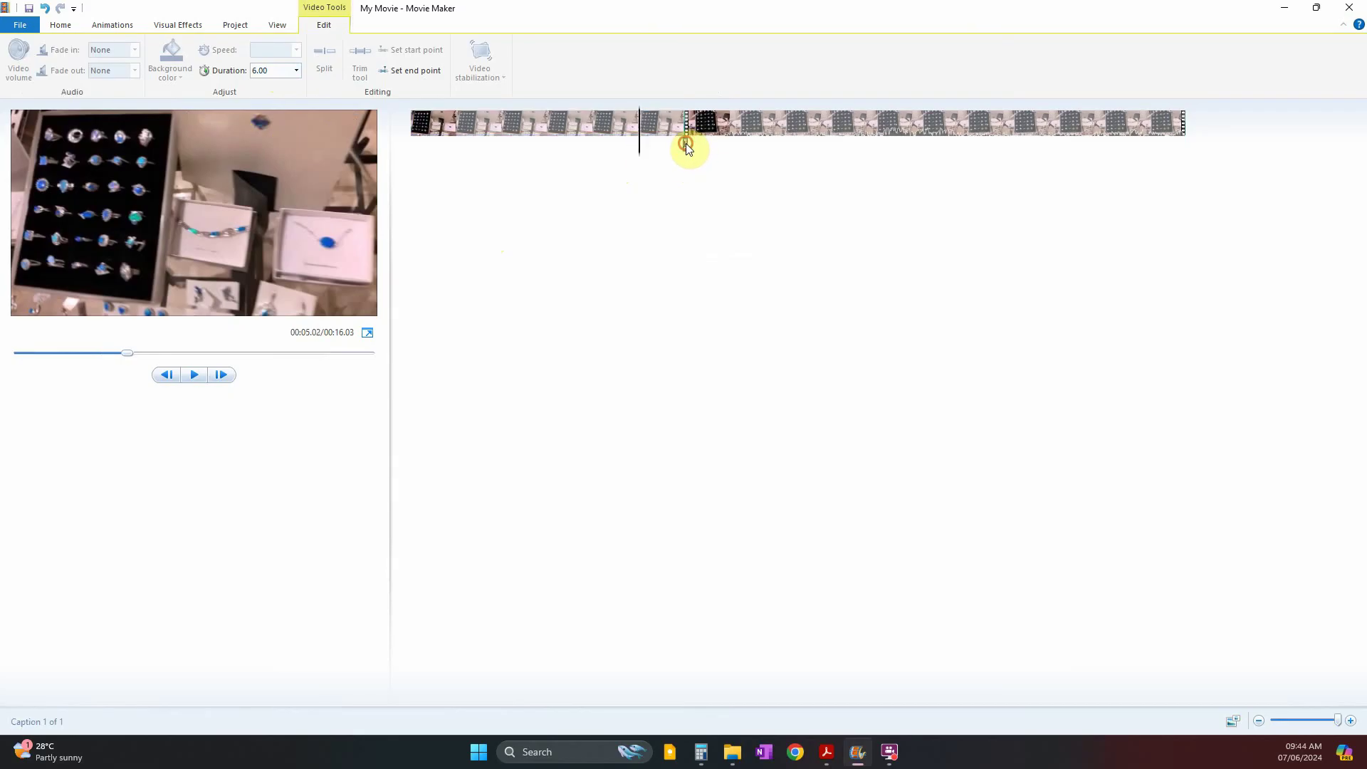
left_click(686, 143)
left_click(653, 147)
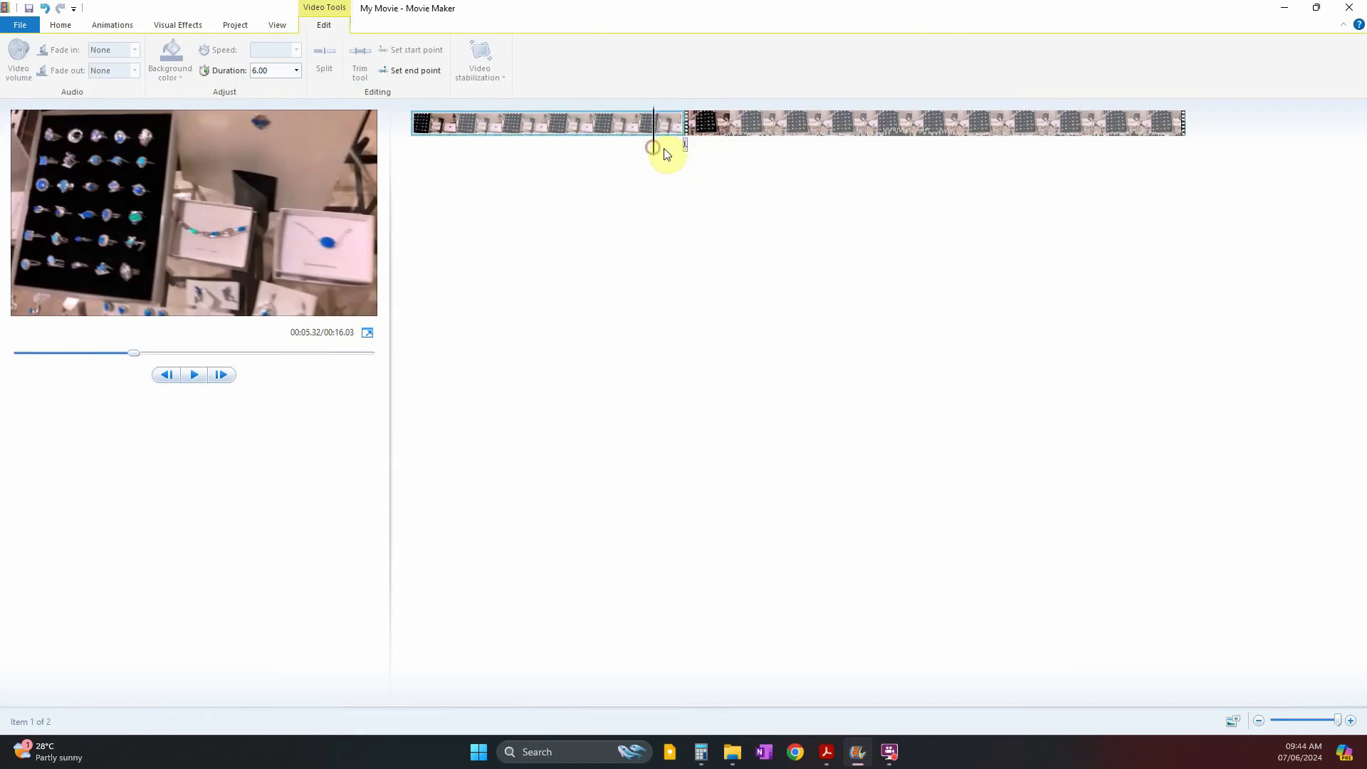
left_click(687, 146)
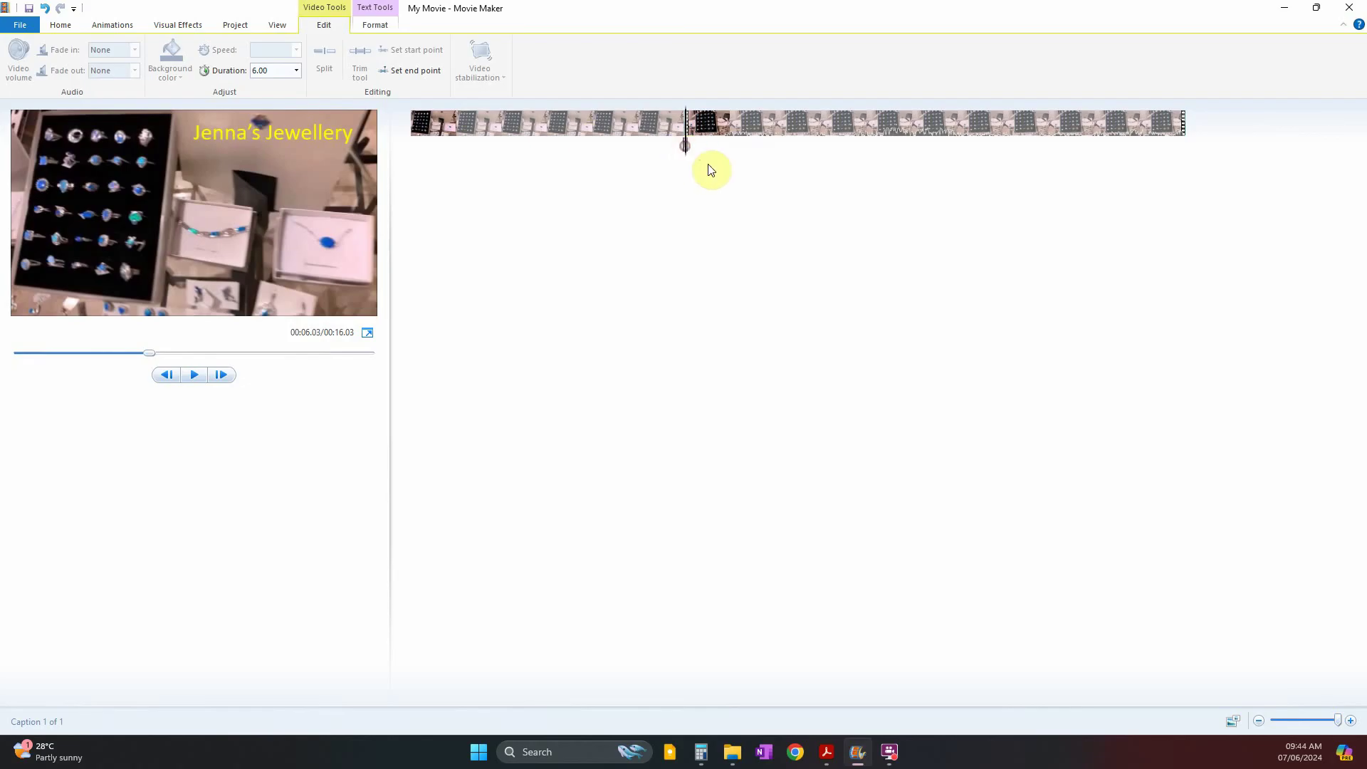
left_click(686, 153)
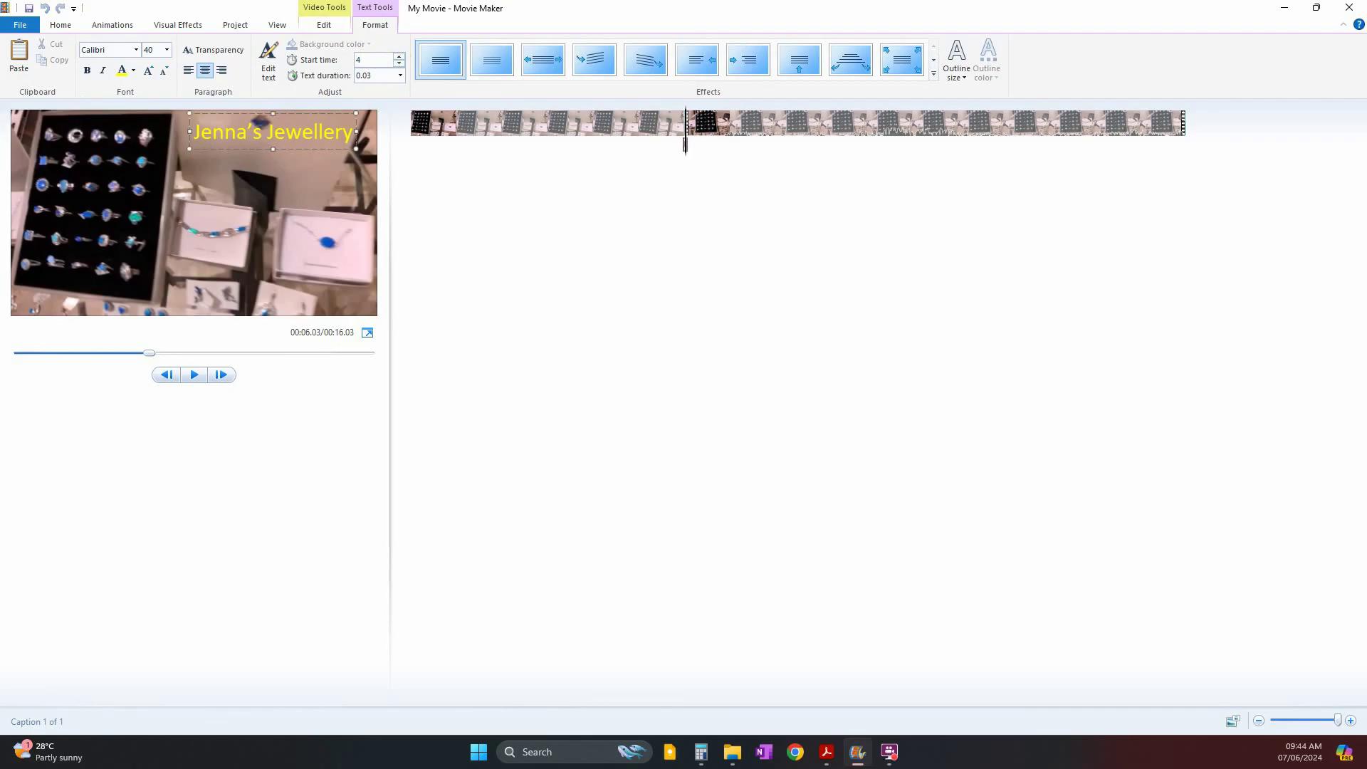
key("Return")
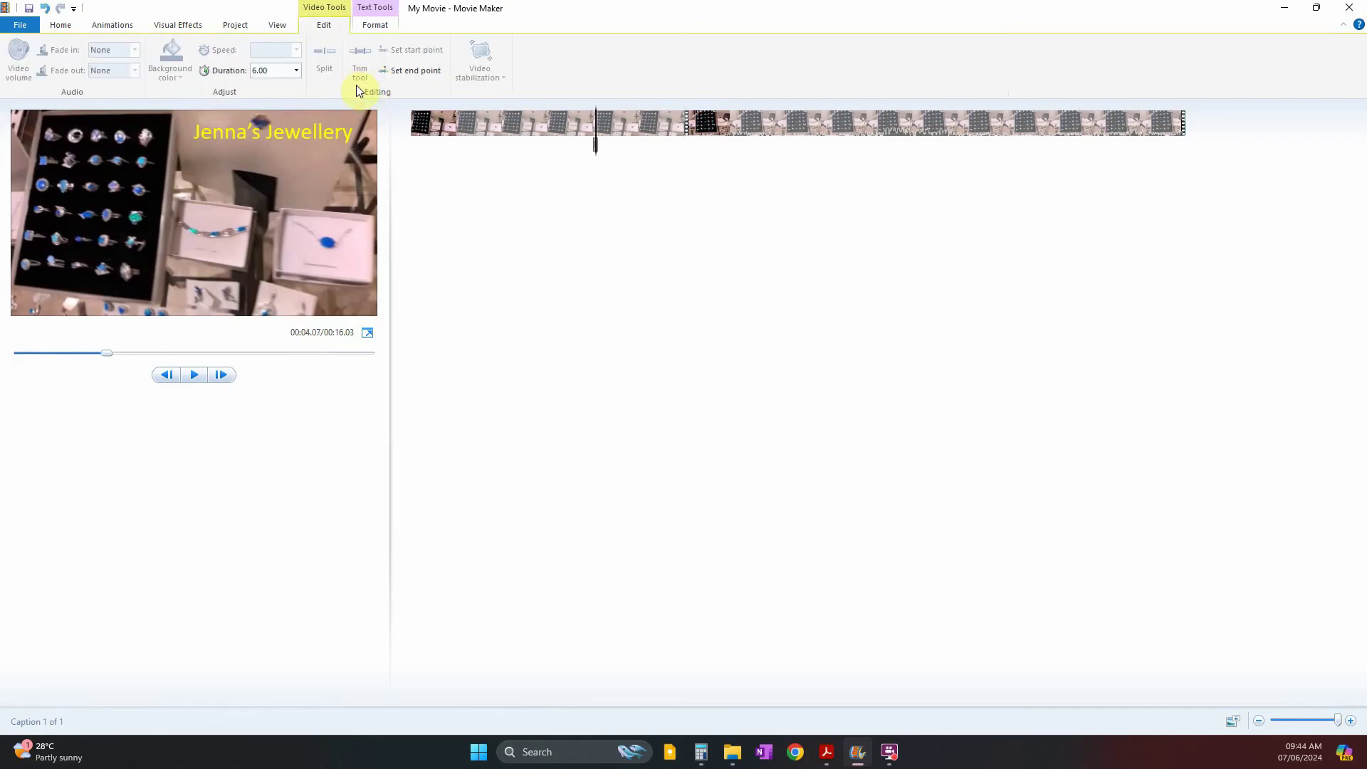
left_click(322, 142)
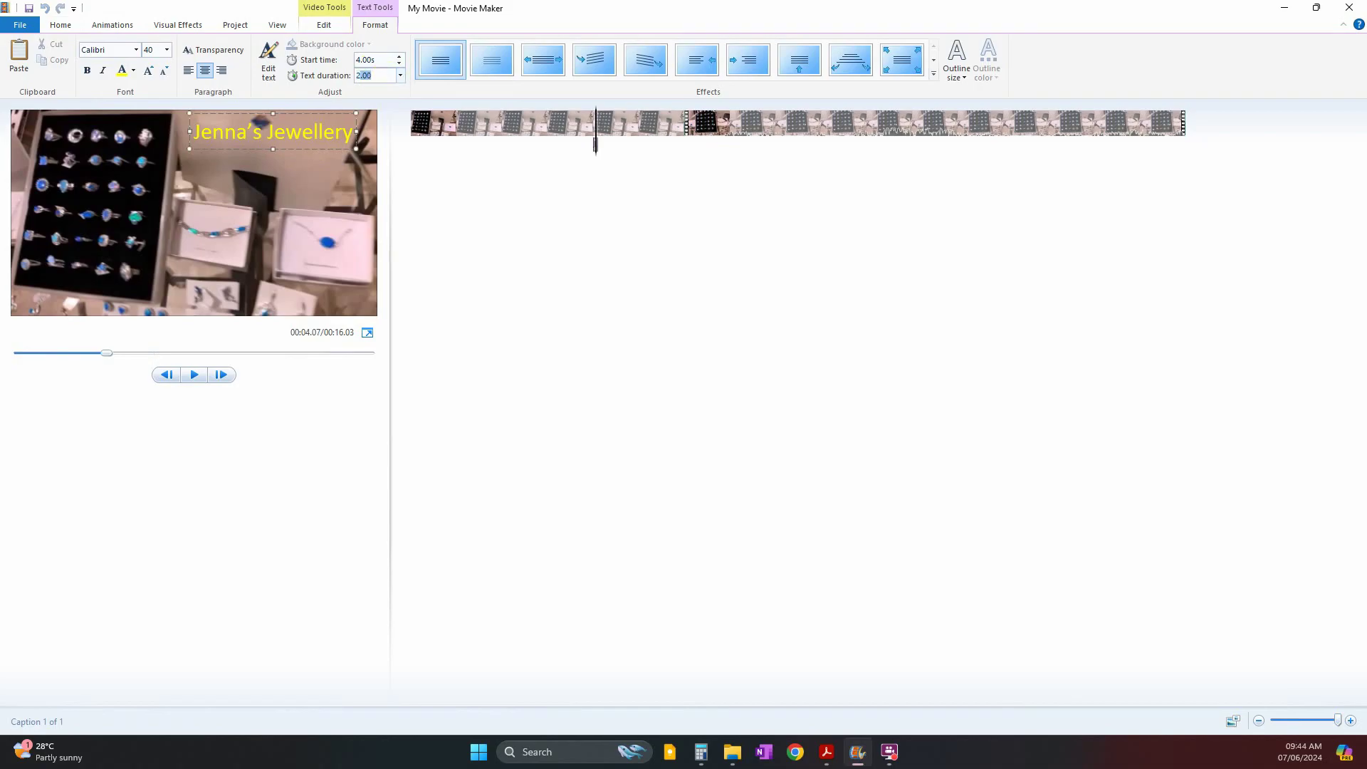
- Switch to the exam paper, review the 4 and 6 seconds entries, and copy the subtitle text "the Opal specialists"
key("alt+Tab")
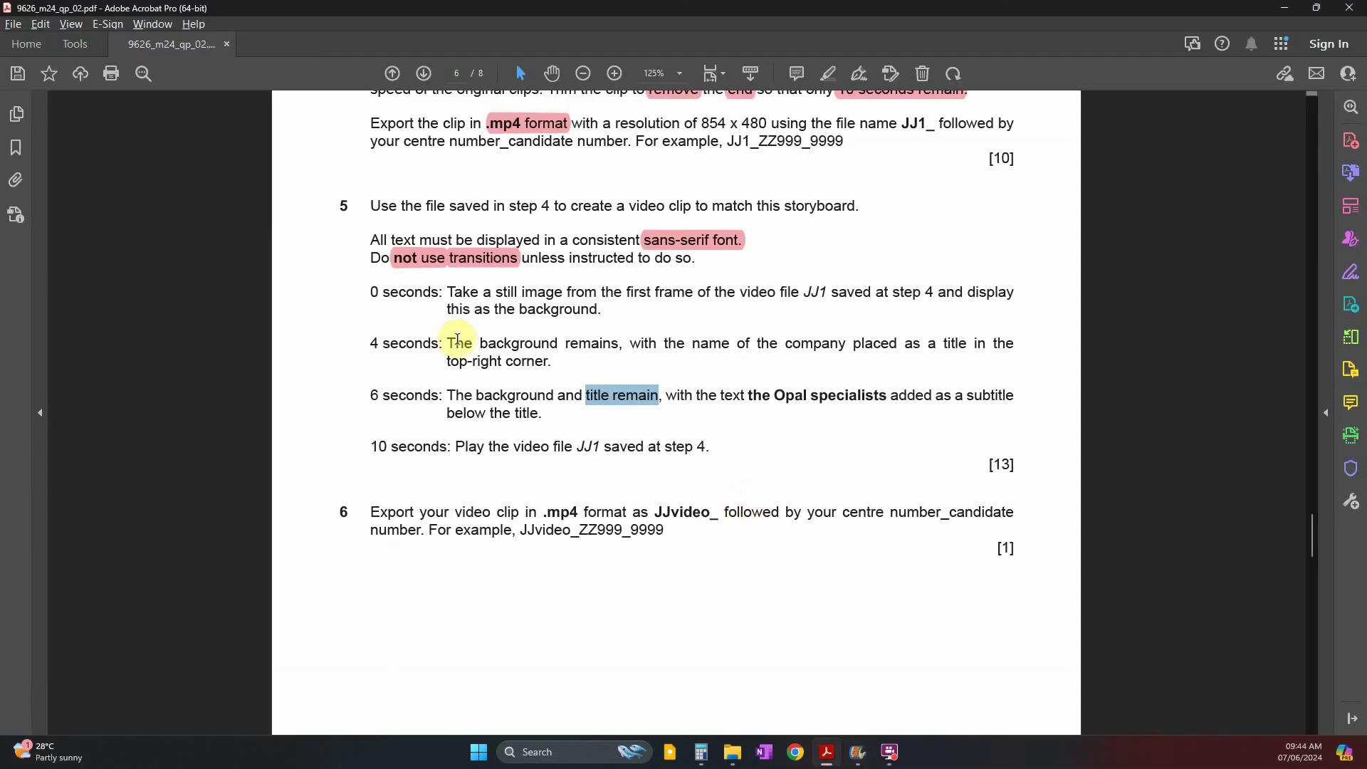
left_click(375, 345)
left_click_drag(448, 395, 658, 397)
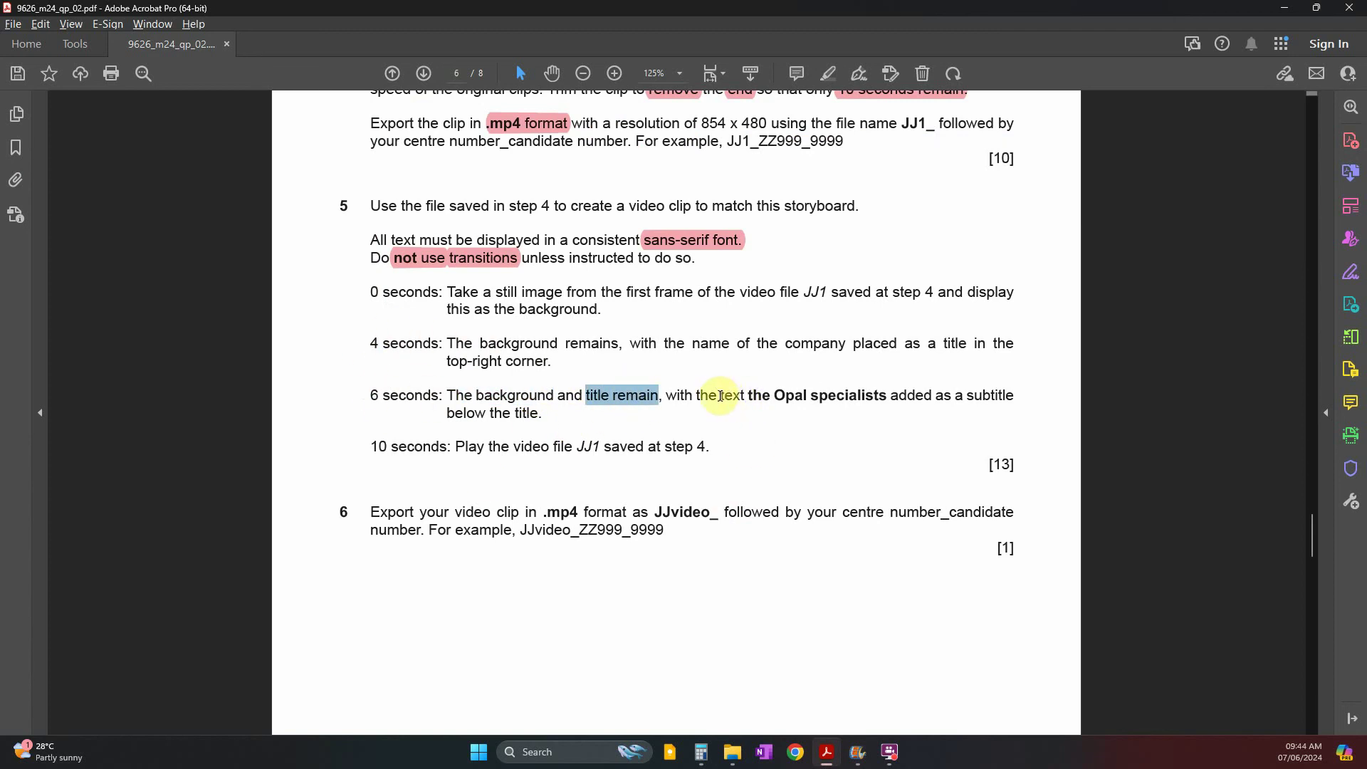
left_click_drag(749, 395, 886, 406)
key("ctrl+c")
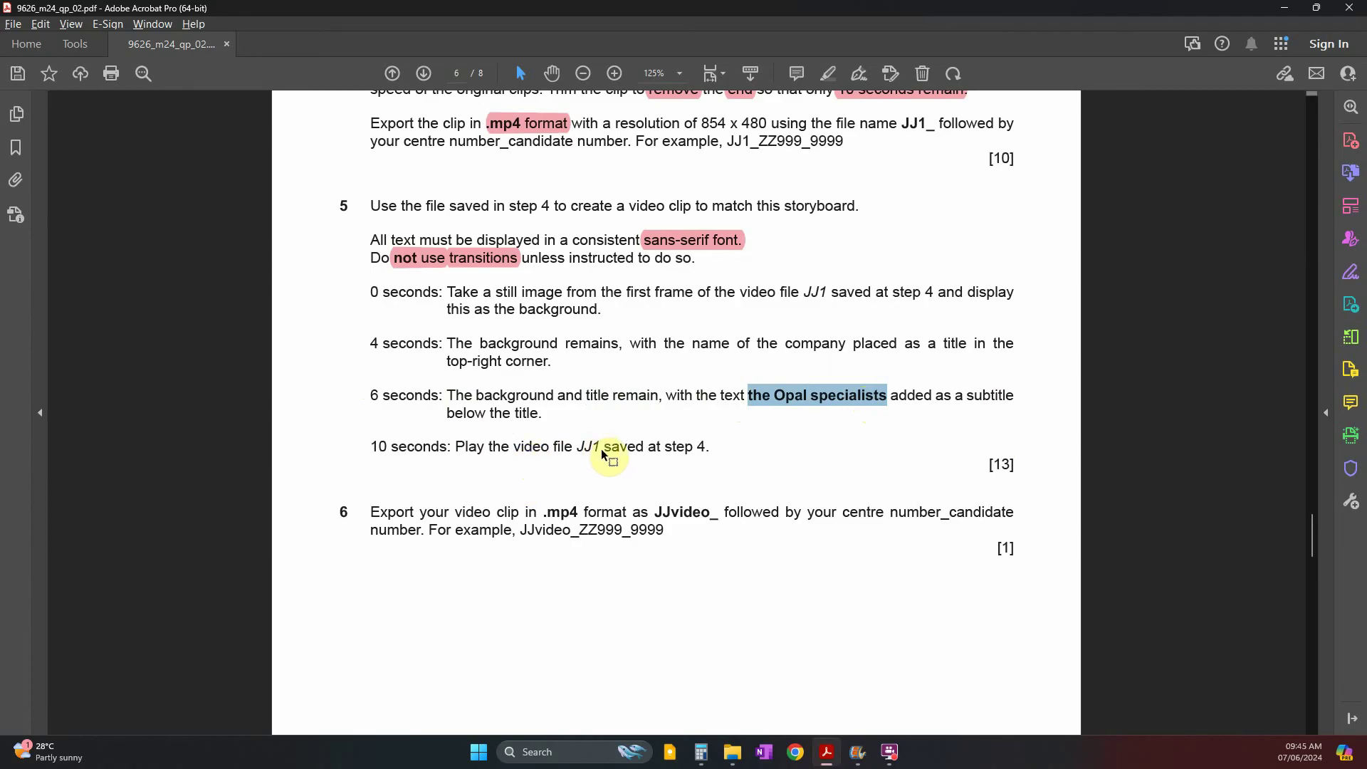
- Switch to Movie Maker and move the playhead to 6.00 seconds at the end of the still background
key("alt+Tab")
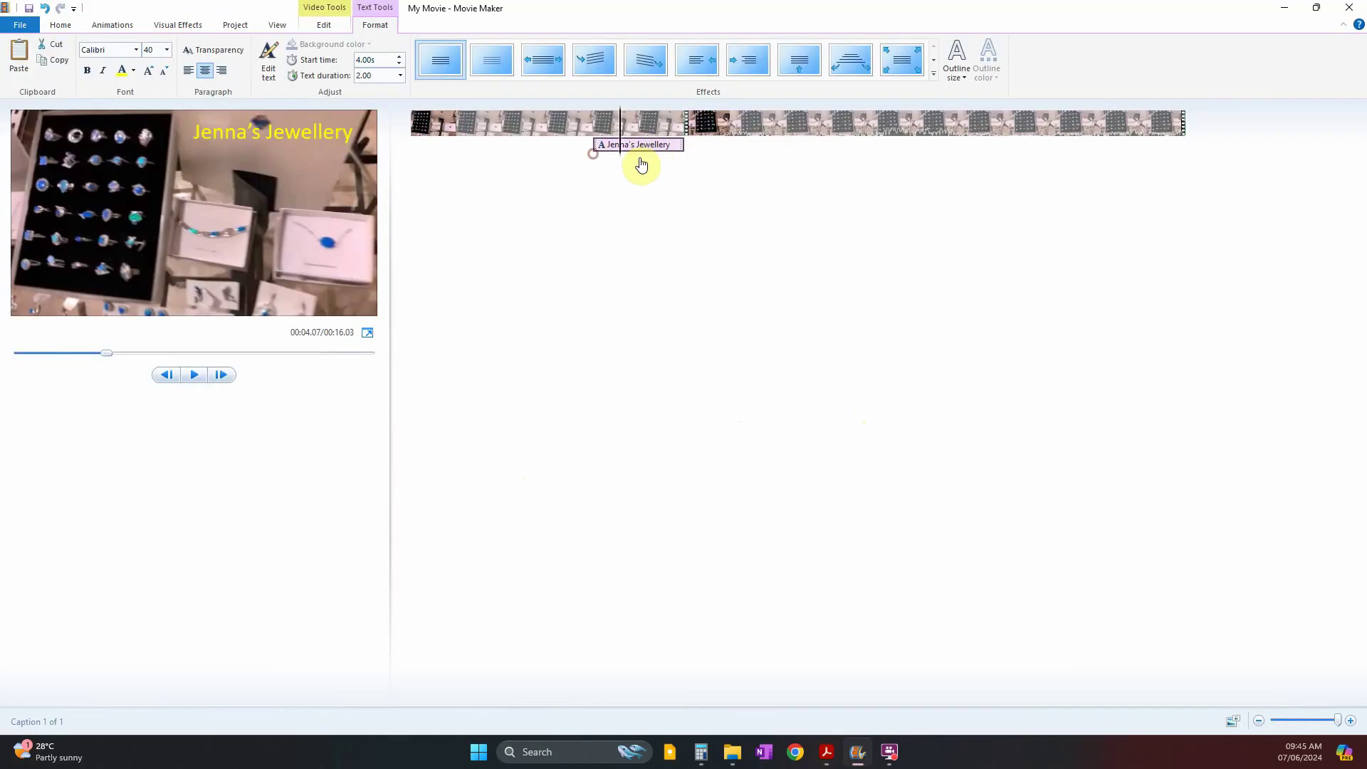
left_click(682, 168)
left_click(686, 168)
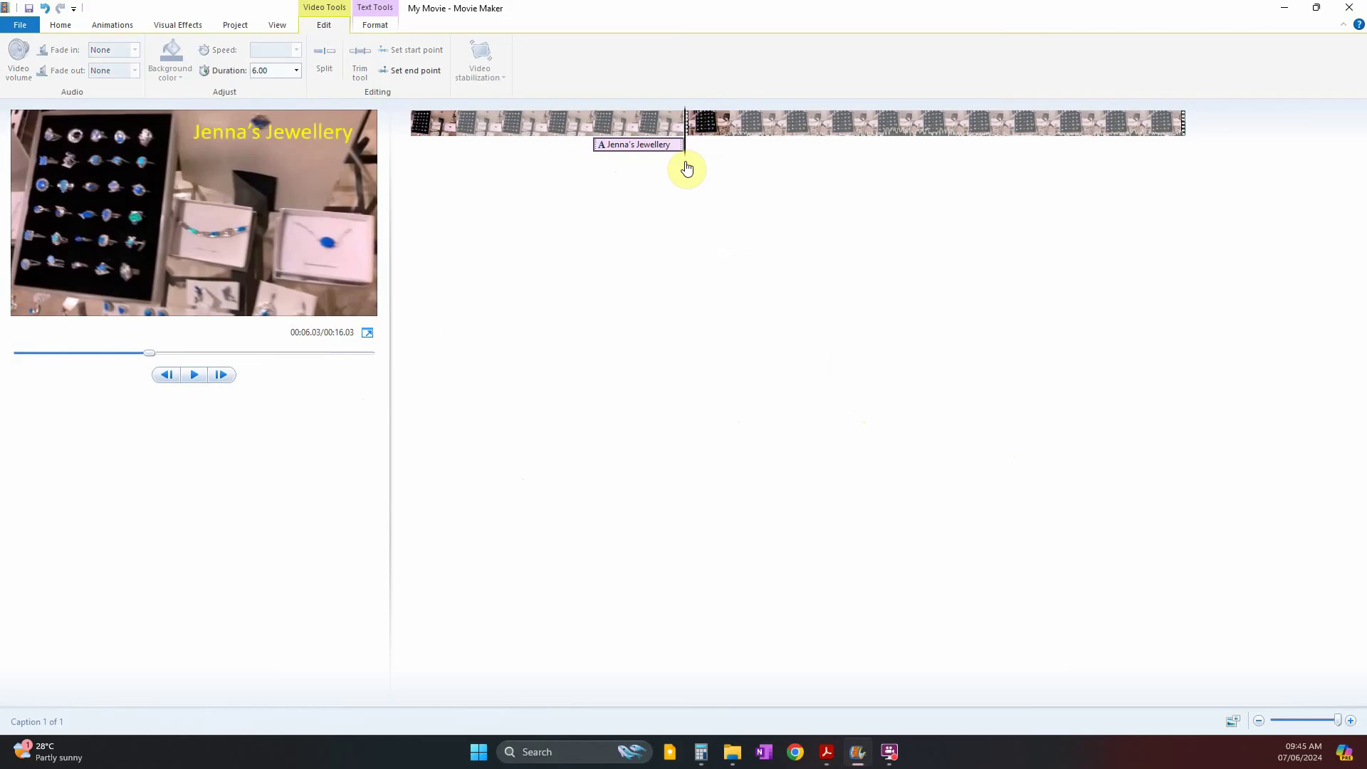
left_click(222, 374)
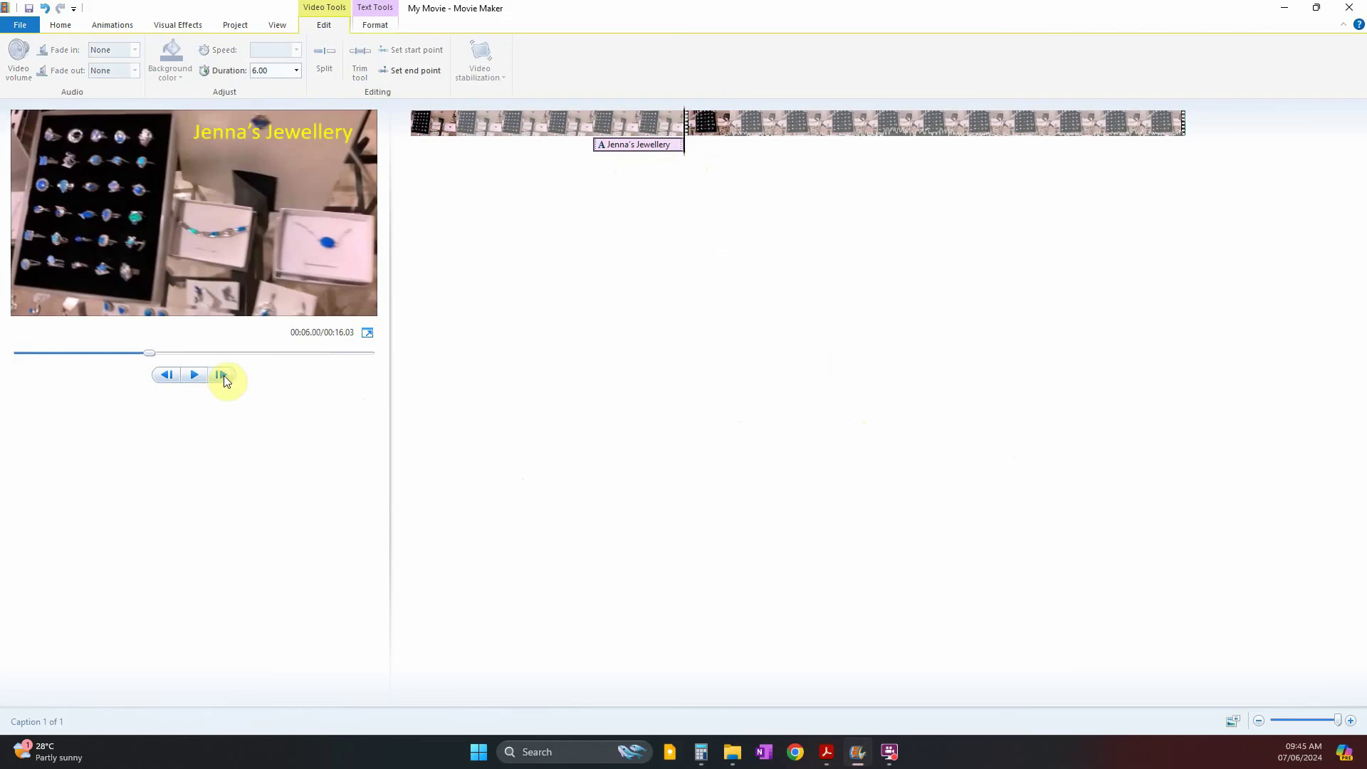
left_click(339, 131)
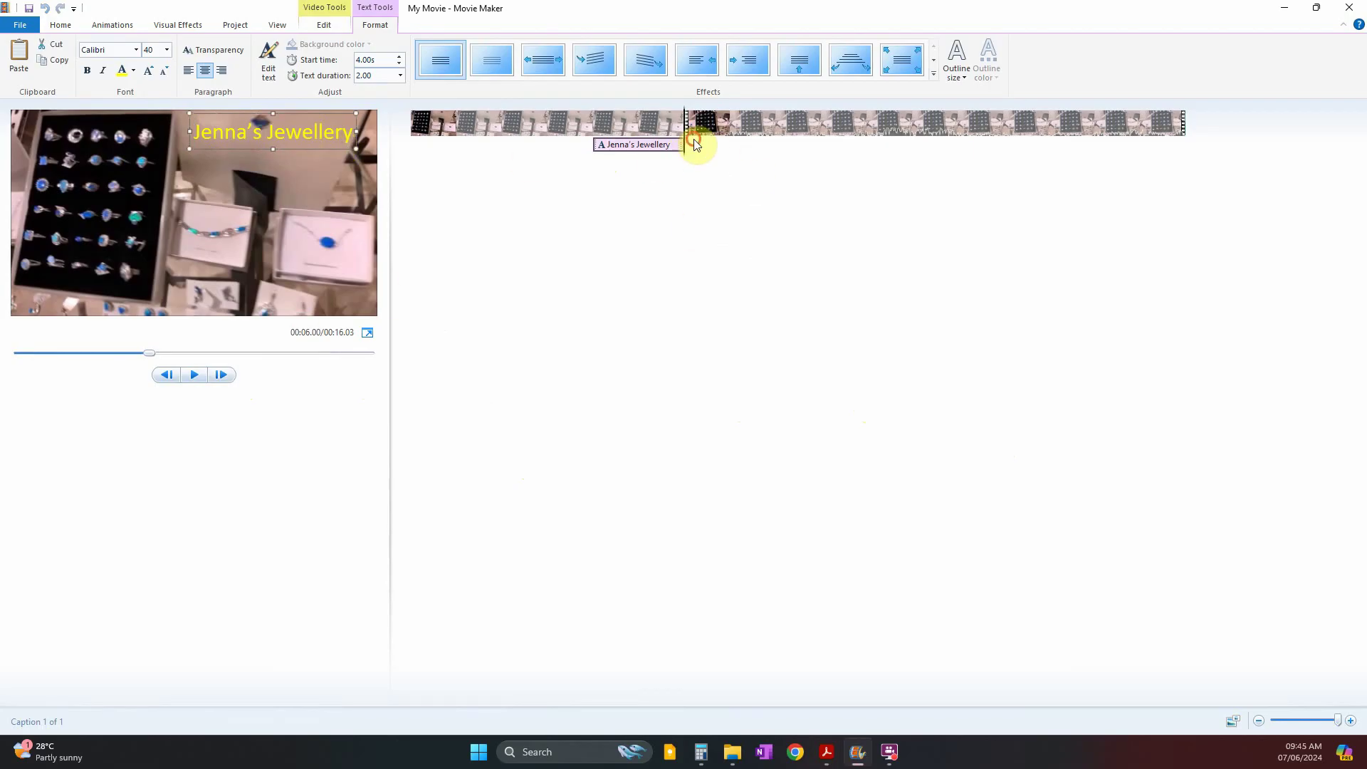
left_click(706, 204)
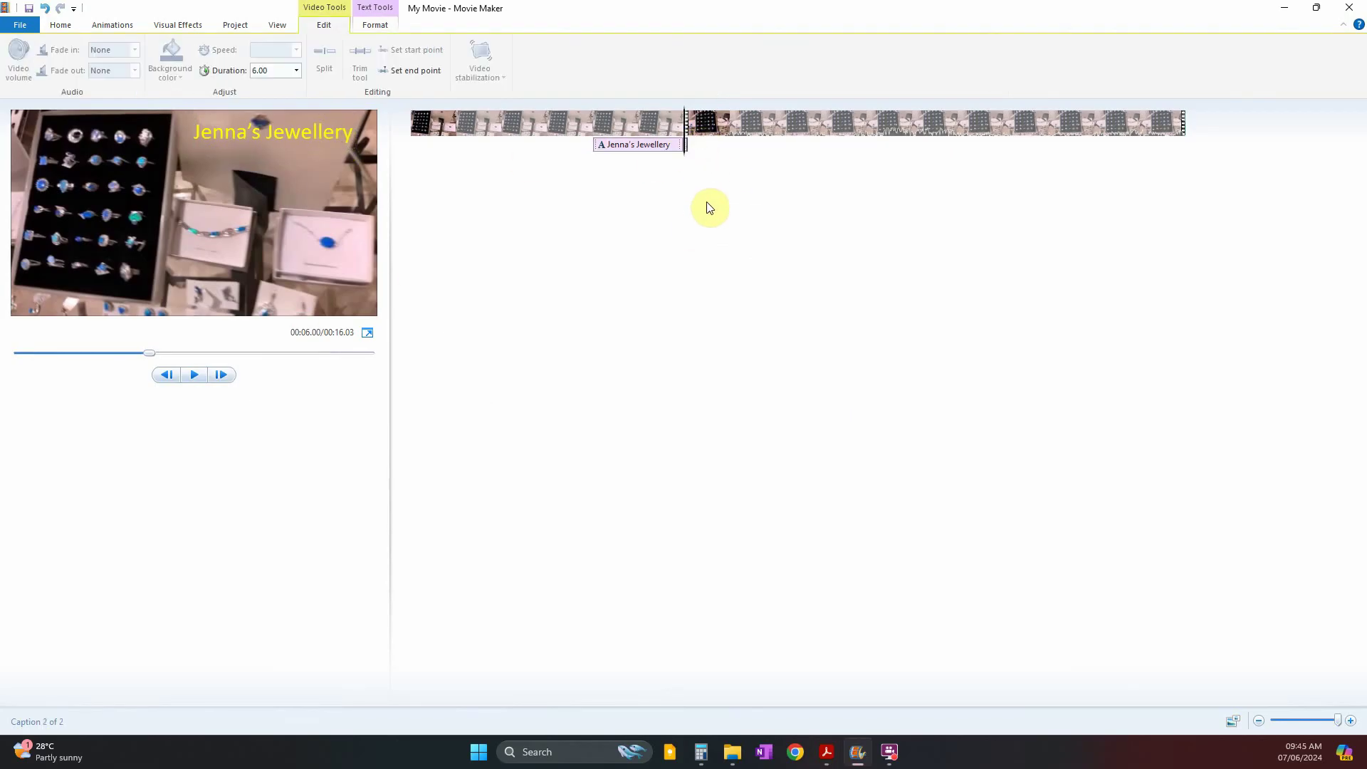
left_click(304, 138)
left_click_drag(305, 143, 300, 229)
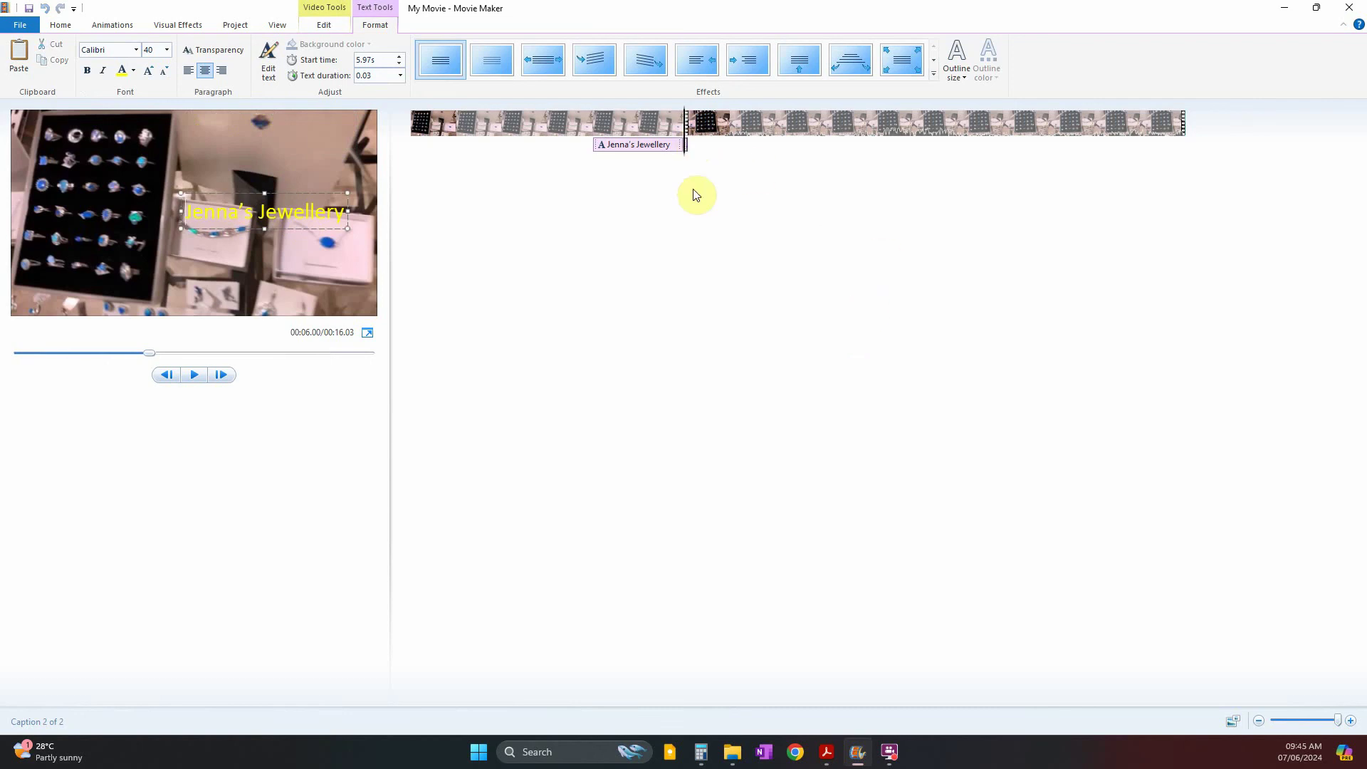
left_click(698, 249)
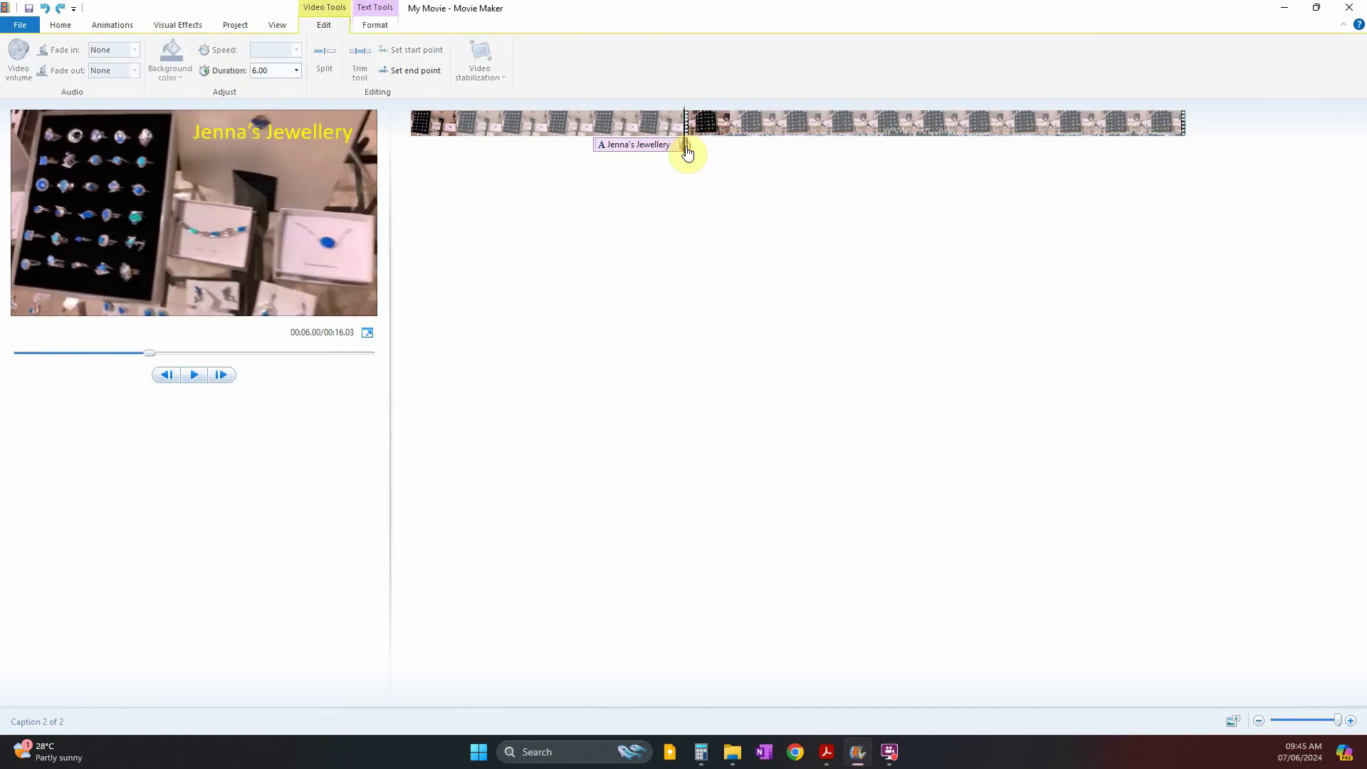
key("Delete")
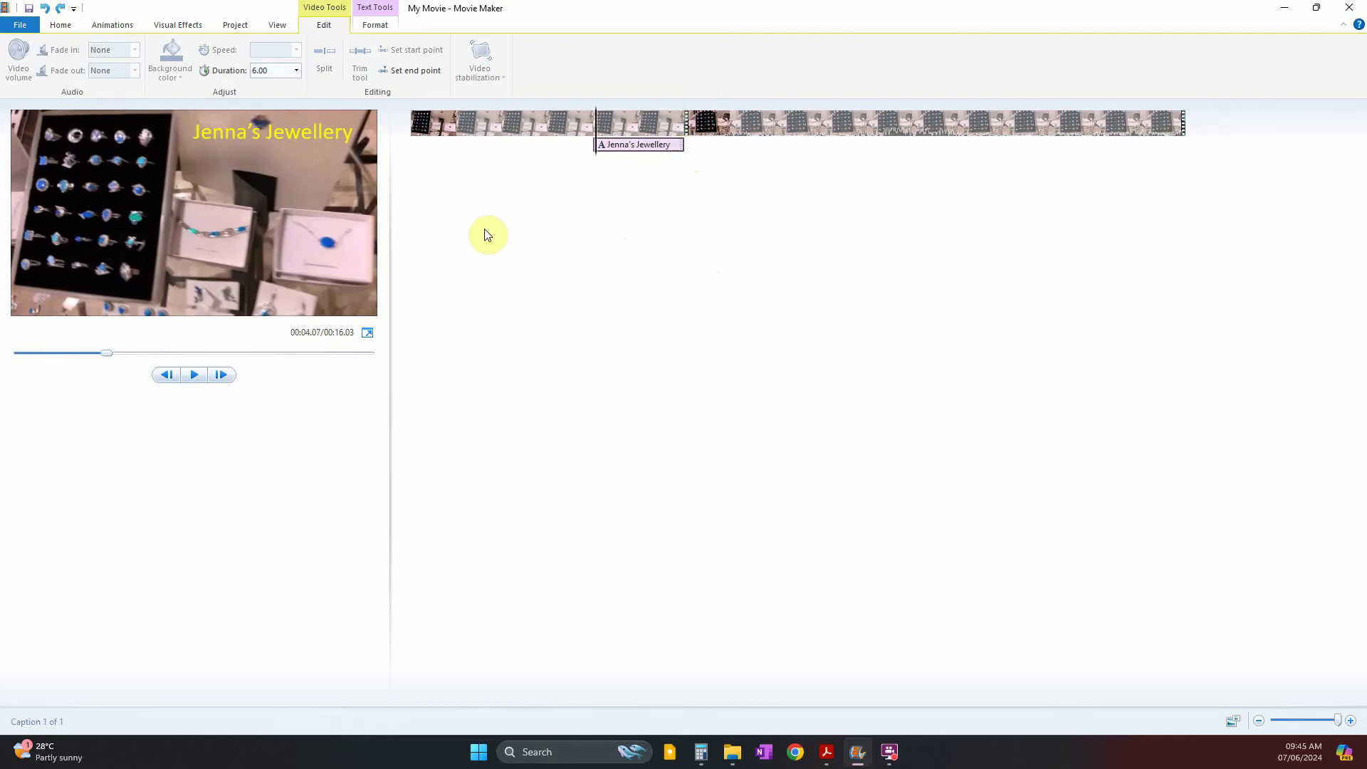
- Duplicate the "Jenna's Jewellery" caption after the still background and set the copy's start time to 6.00 seconds
left_click(323, 148)
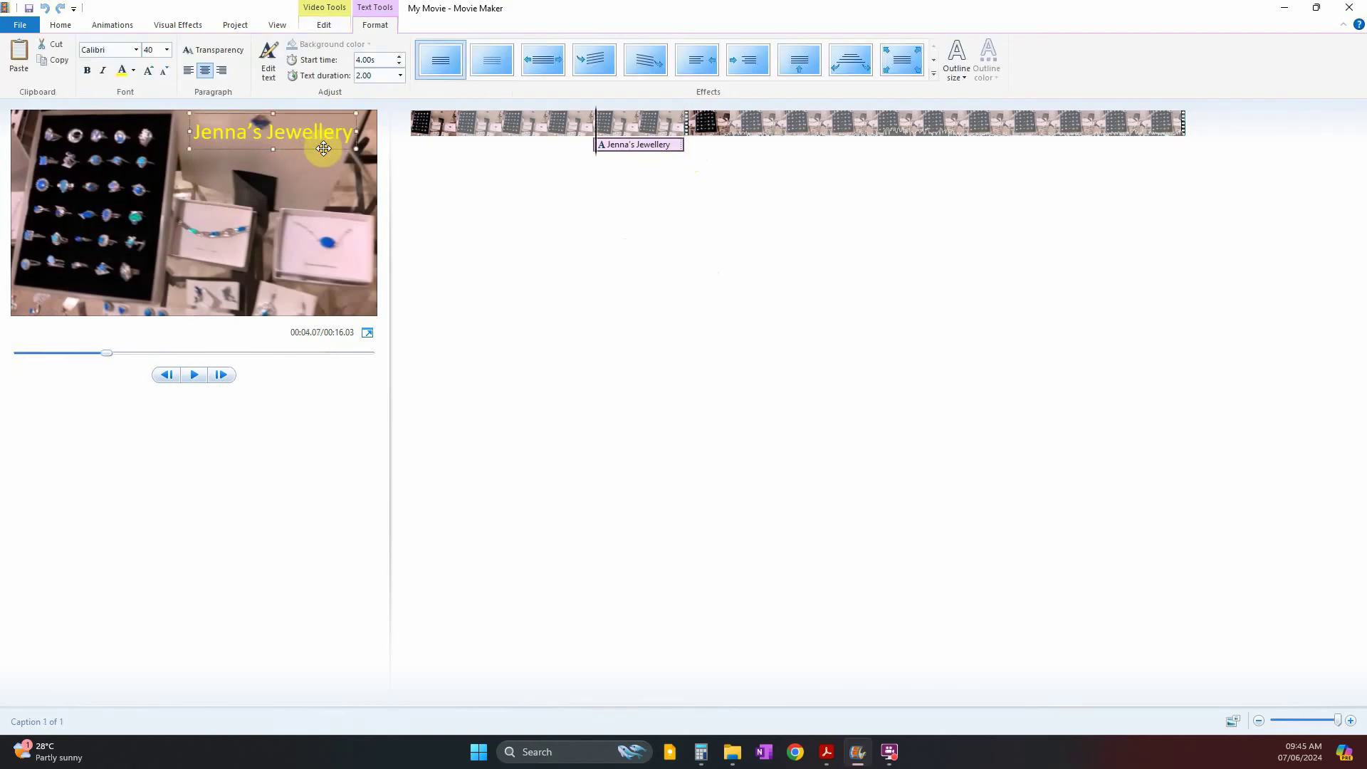
left_click(643, 142)
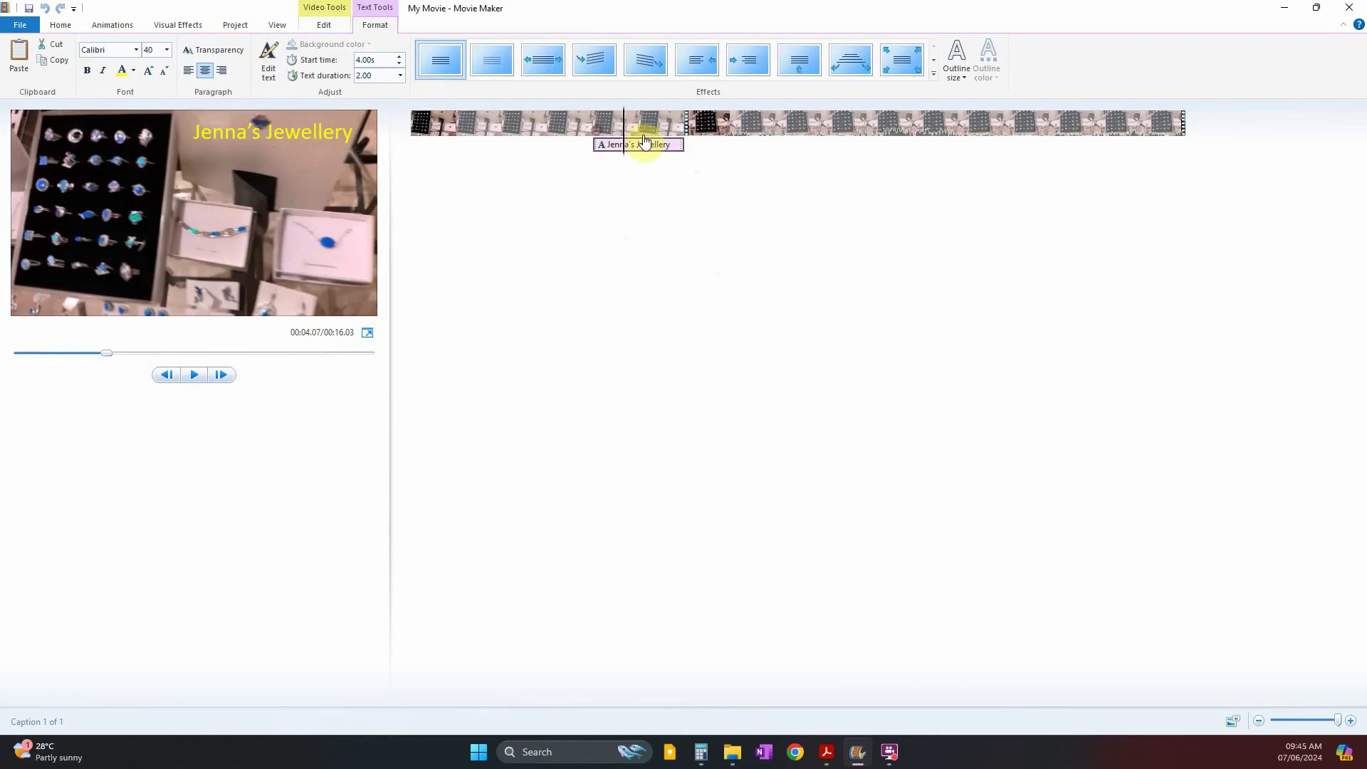
left_click(699, 162)
key("ctrl+v")
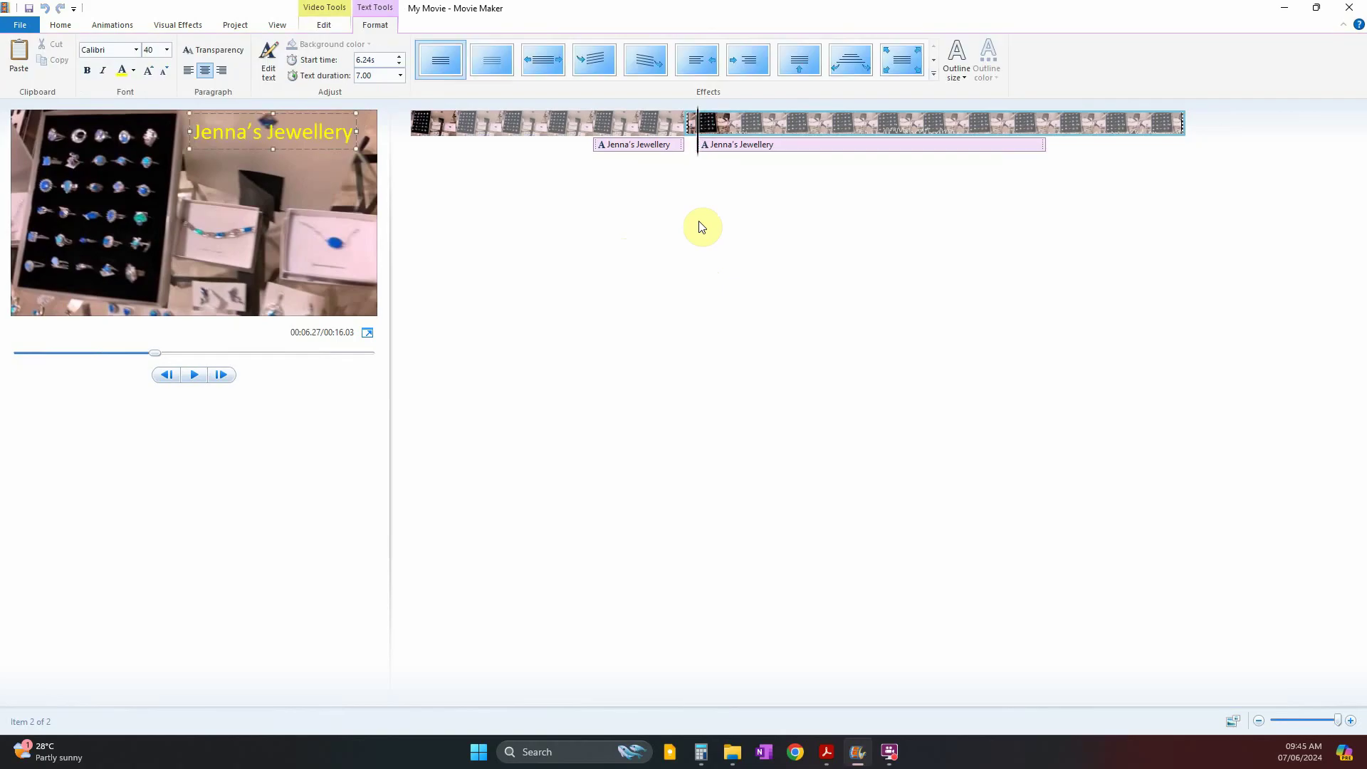
left_click(724, 145)
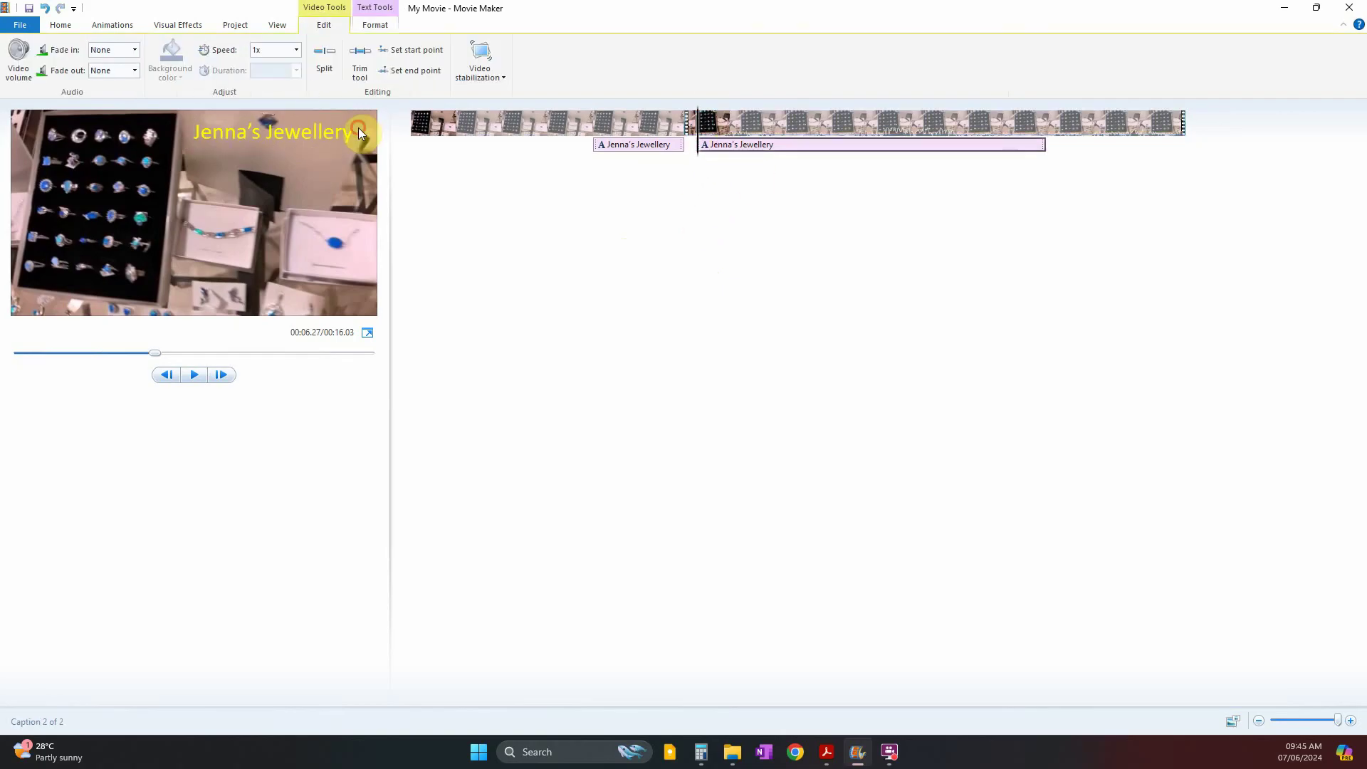
left_click(314, 132)
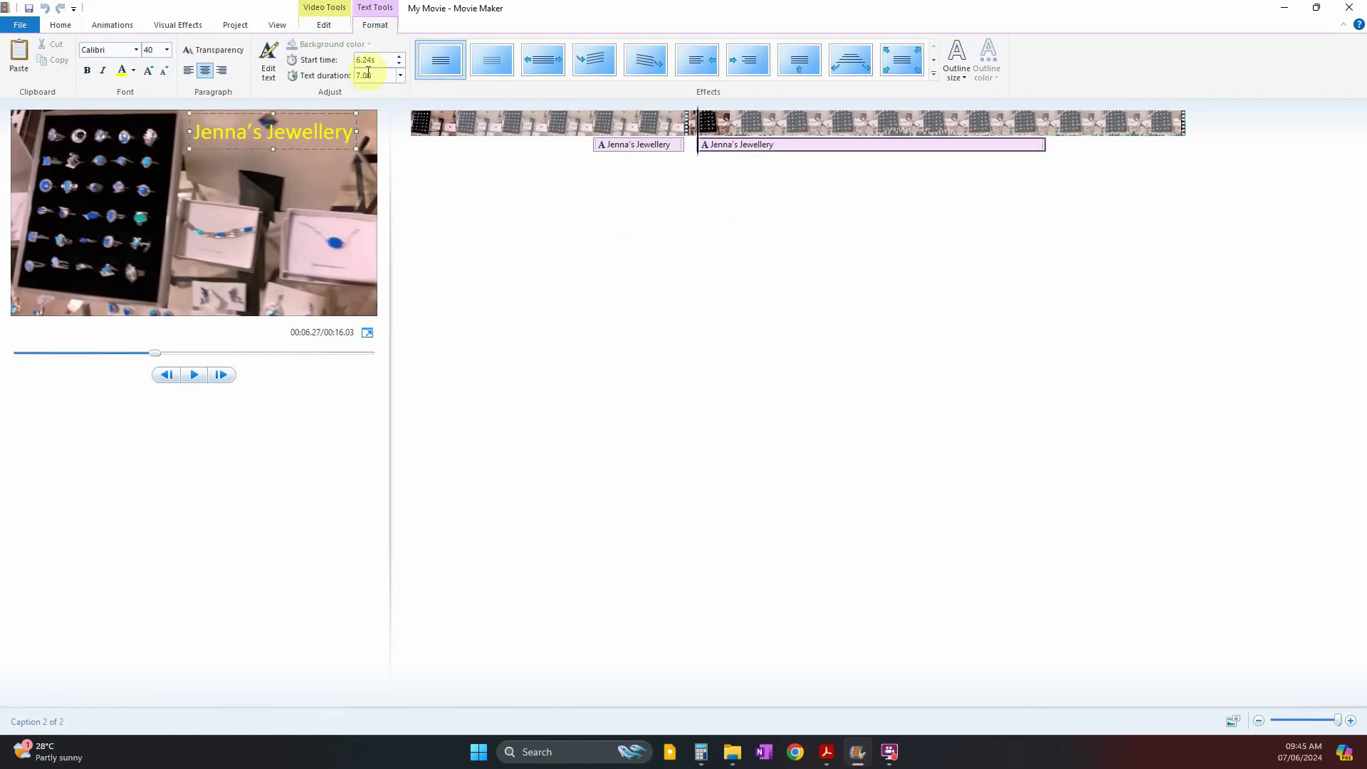
type("6")
key("Return")
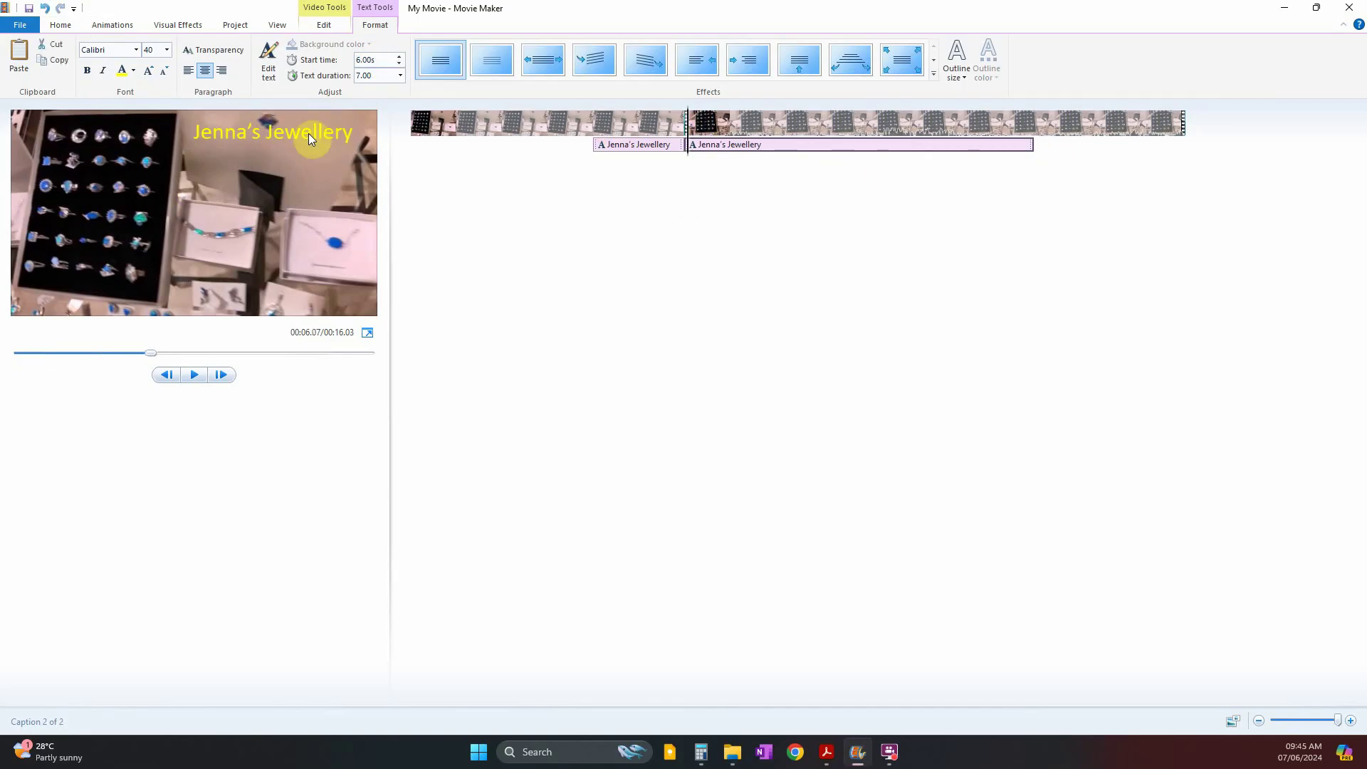
- Copy "the Opal specialists" from the exam paper and add it below the title in the 6-second caption
left_click(826, 752)
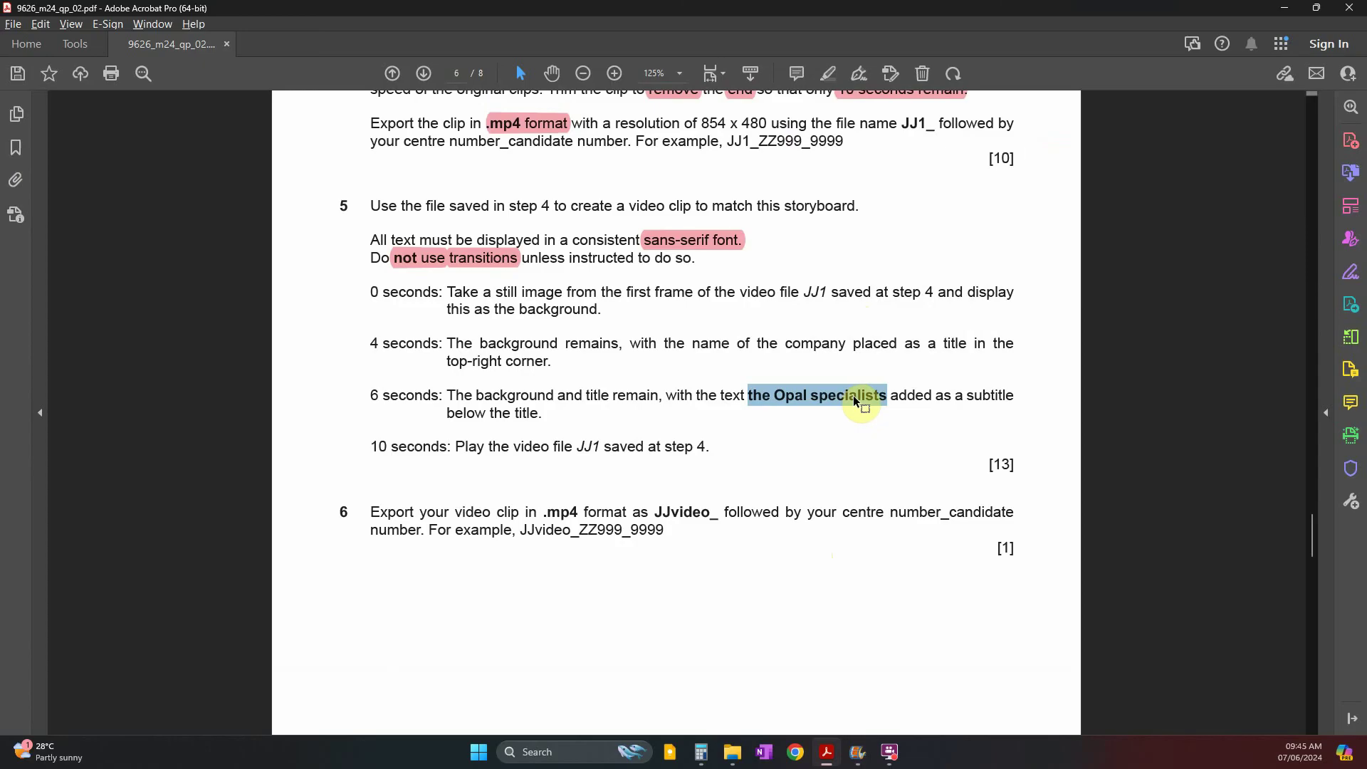
key("alt+Tab")
left_click(351, 133)
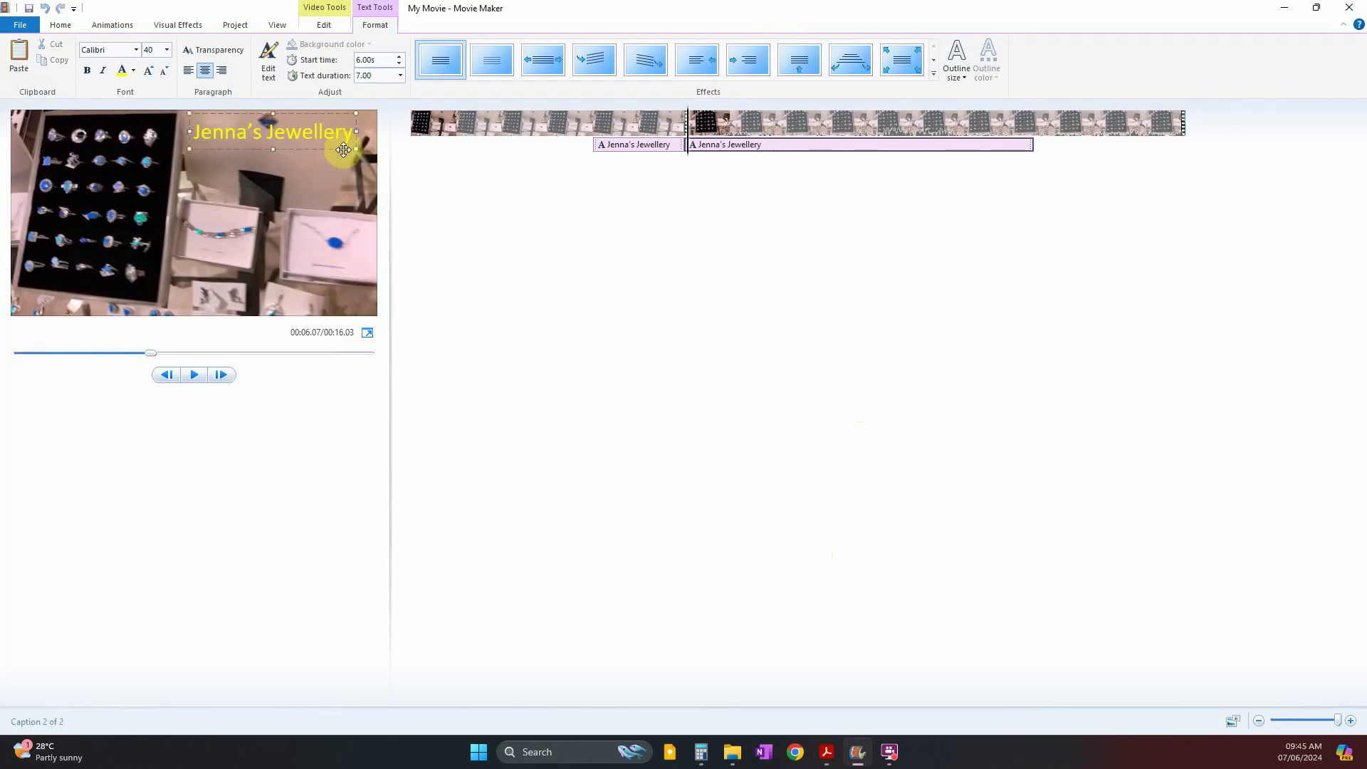
key("Return")
key("ctrl+v")
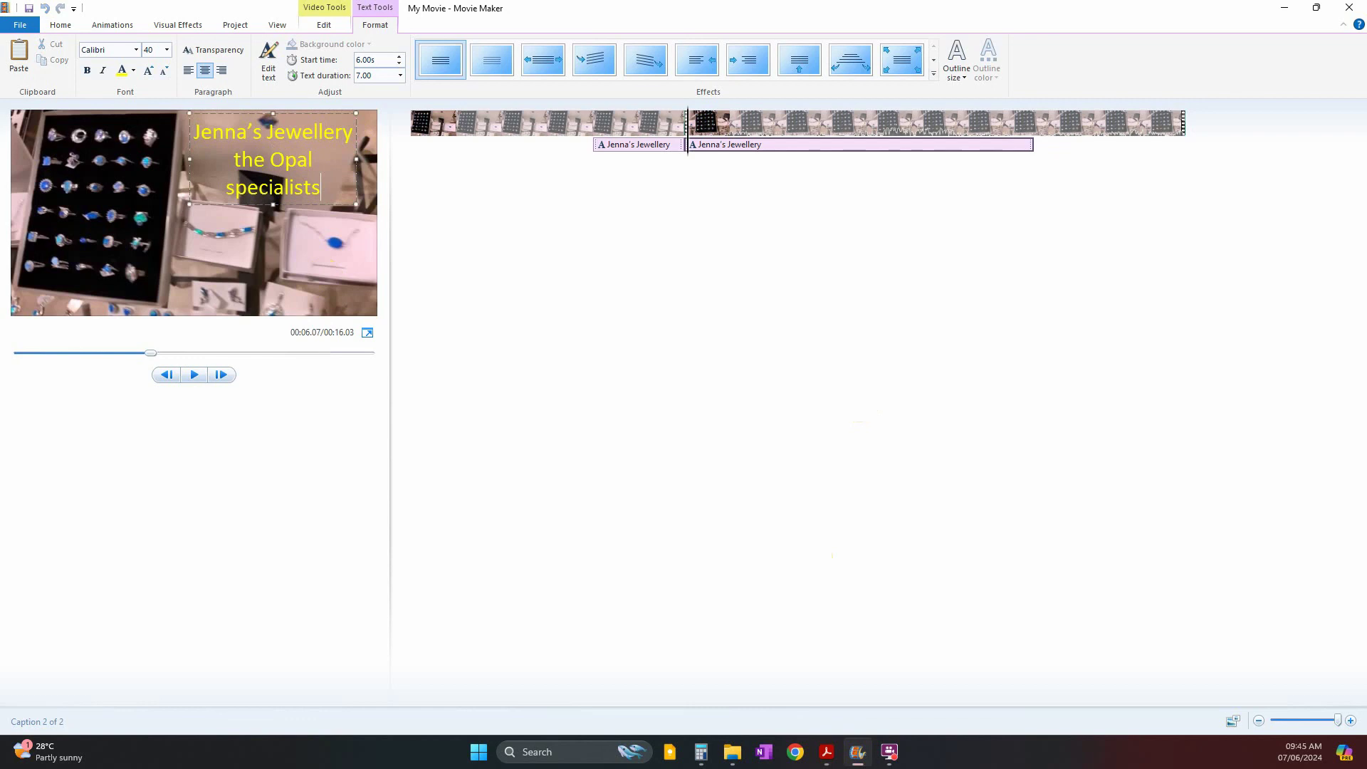
- Move the 6-second caption and the 4-second title closer to the video frame's right edge
left_click_drag(356, 159, 392, 156)
left_click(665, 135)
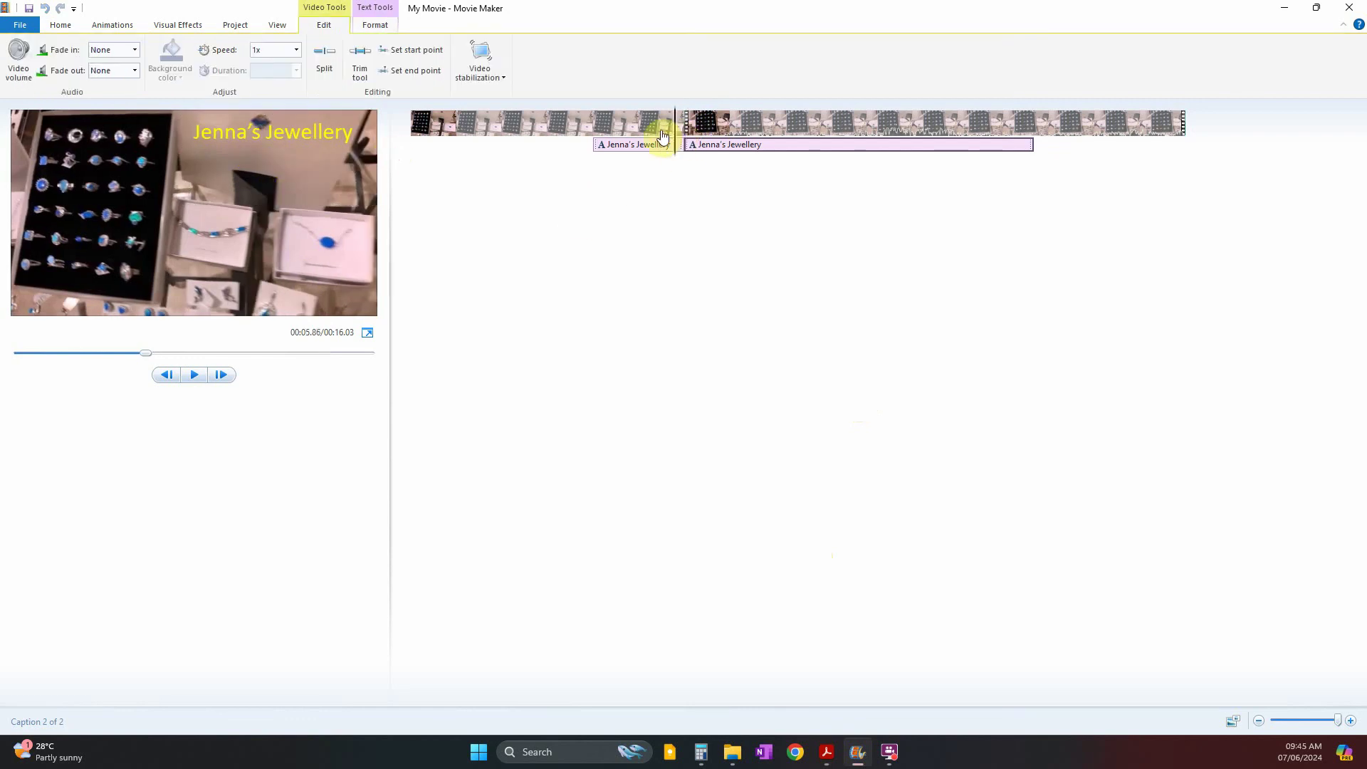
left_click(715, 136)
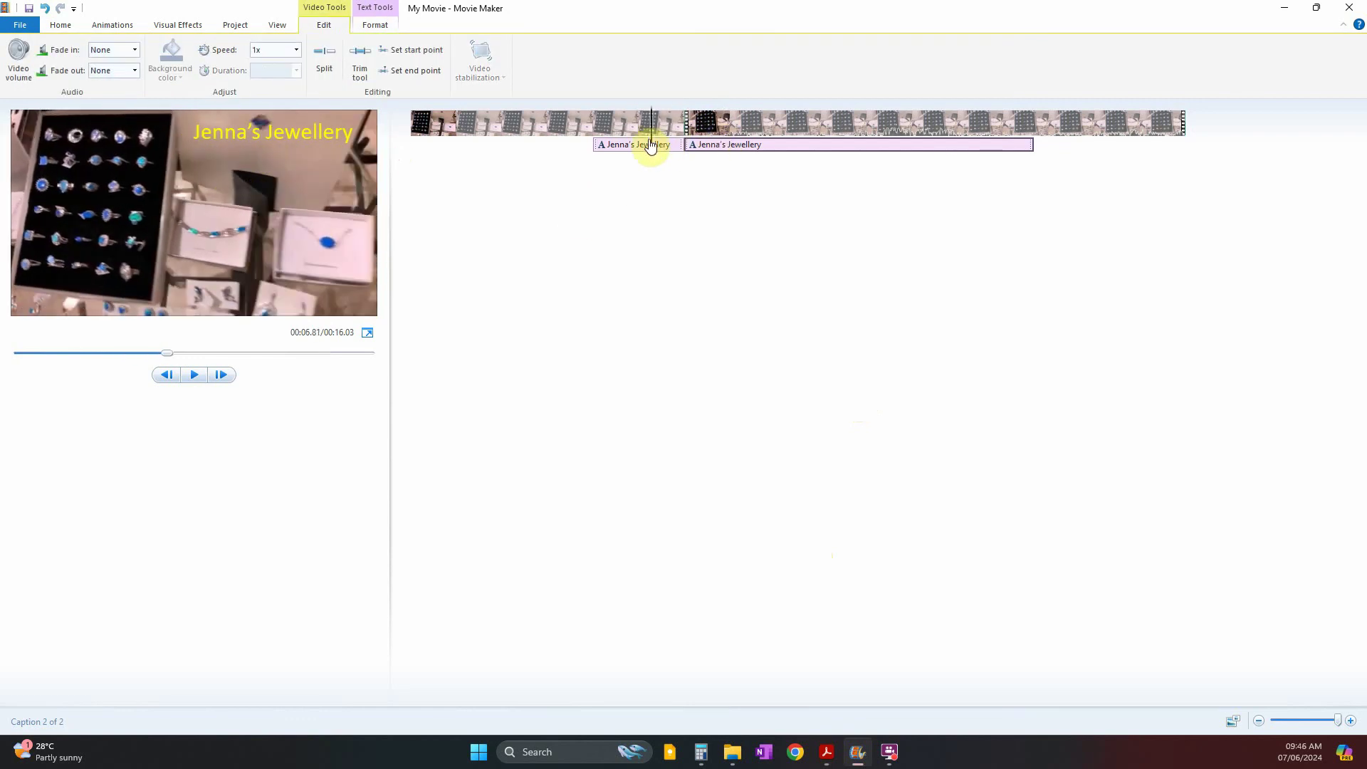
left_click(648, 135)
left_click(665, 146)
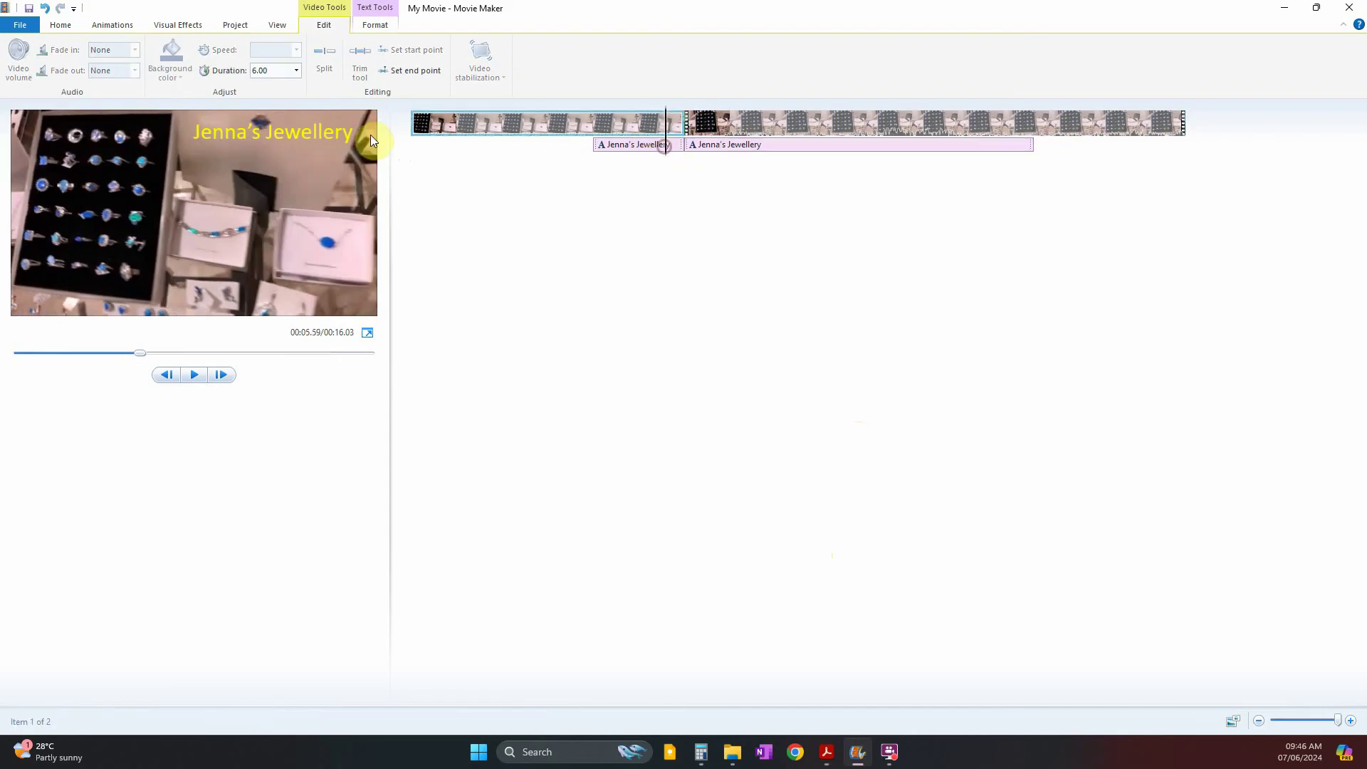
left_click(357, 143)
left_click_drag(358, 142, 375, 143)
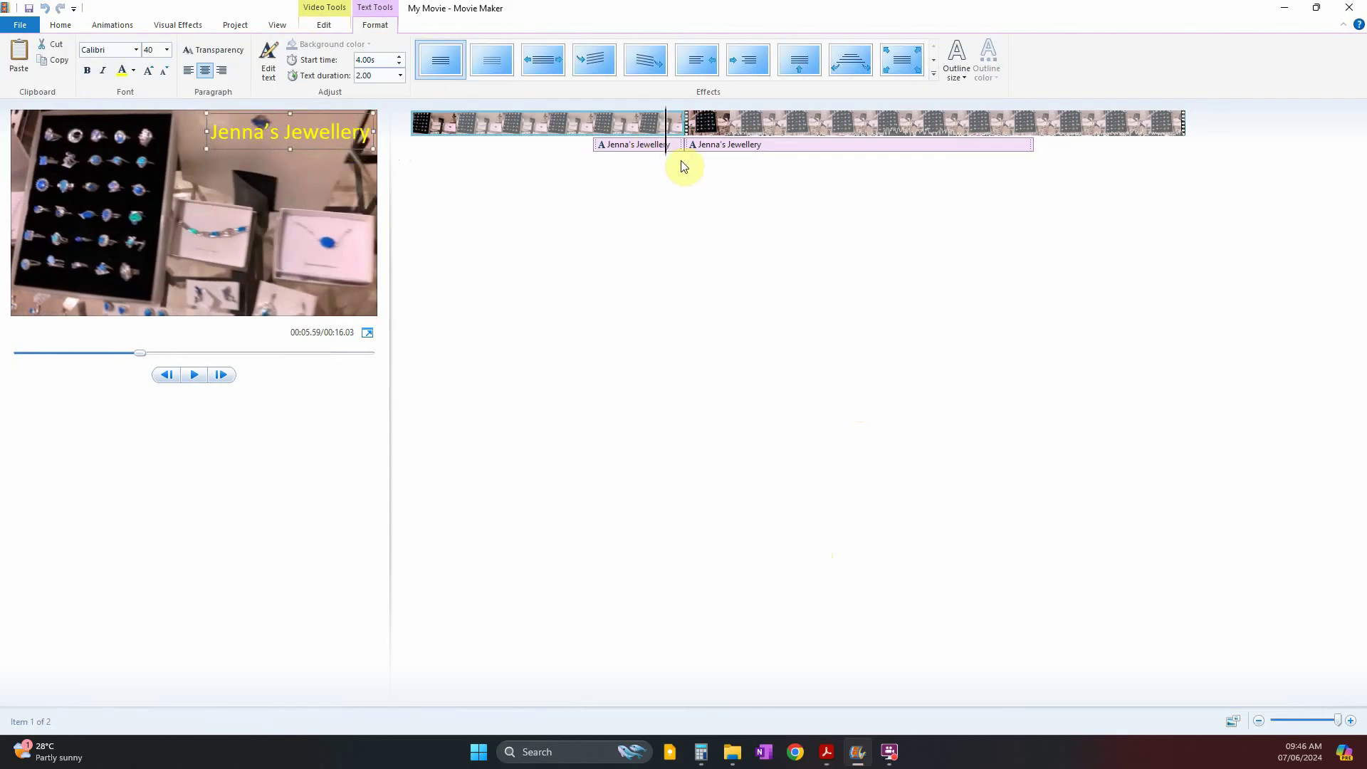
- Align the 6-second caption with the 4-second title's position, comparing the frames on both sides of the change
left_click(657, 143)
left_click(641, 145)
left_click(723, 151)
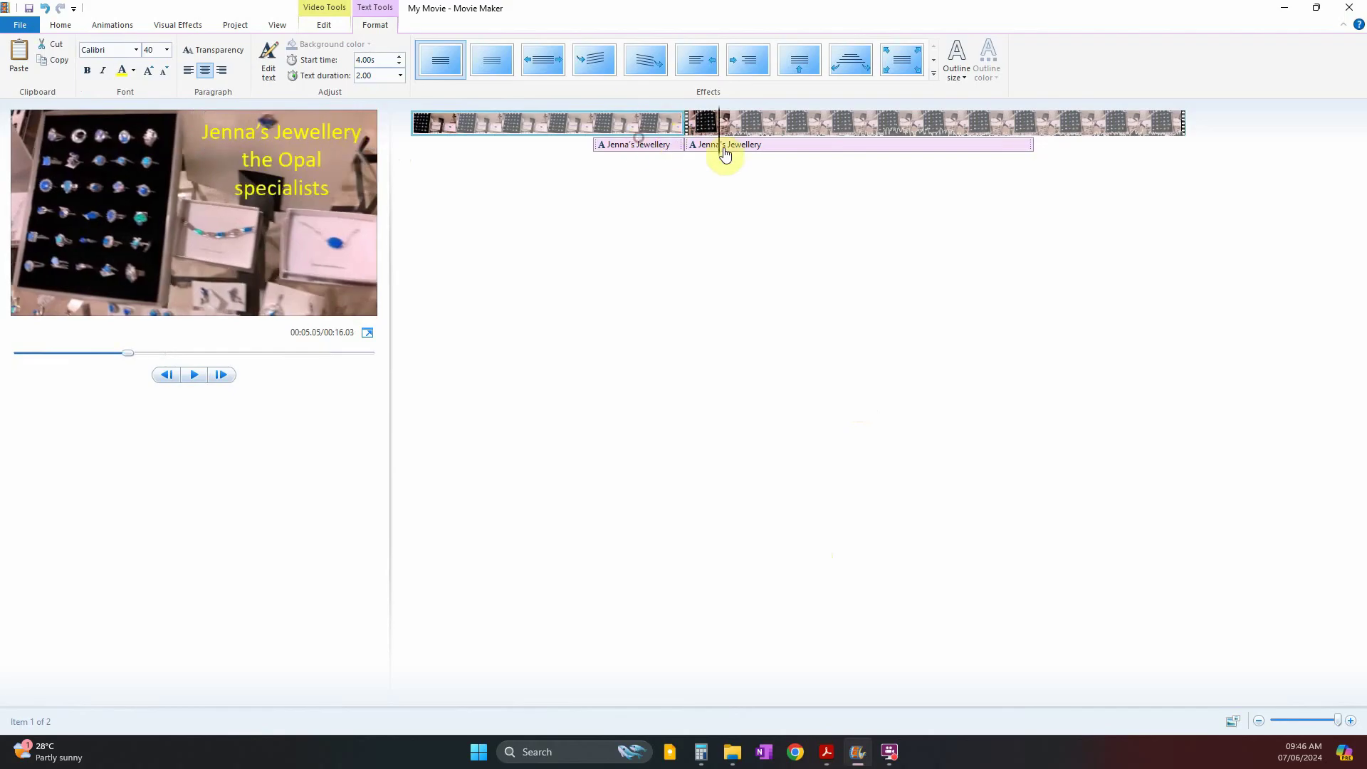
left_click(668, 147)
left_click(722, 147)
left_click(722, 148)
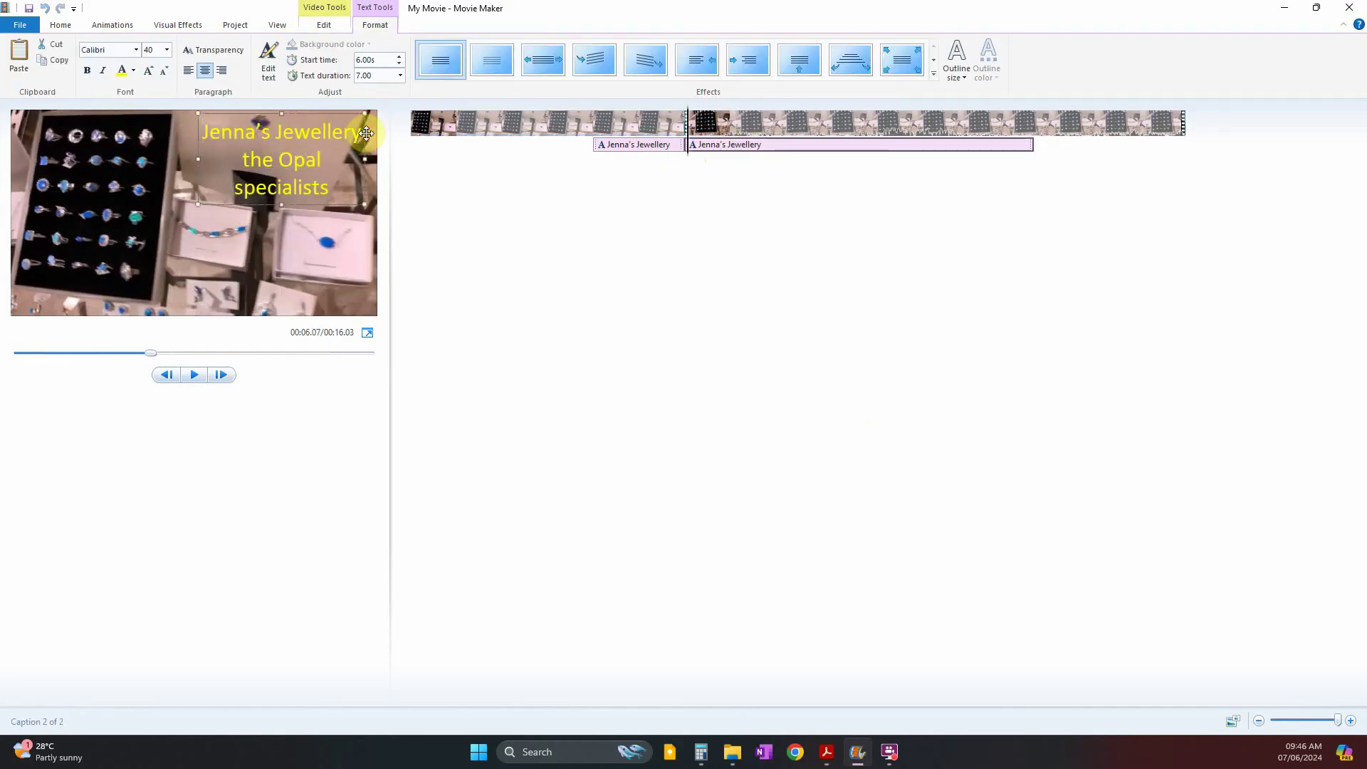
left_click_drag(367, 133, 366, 133)
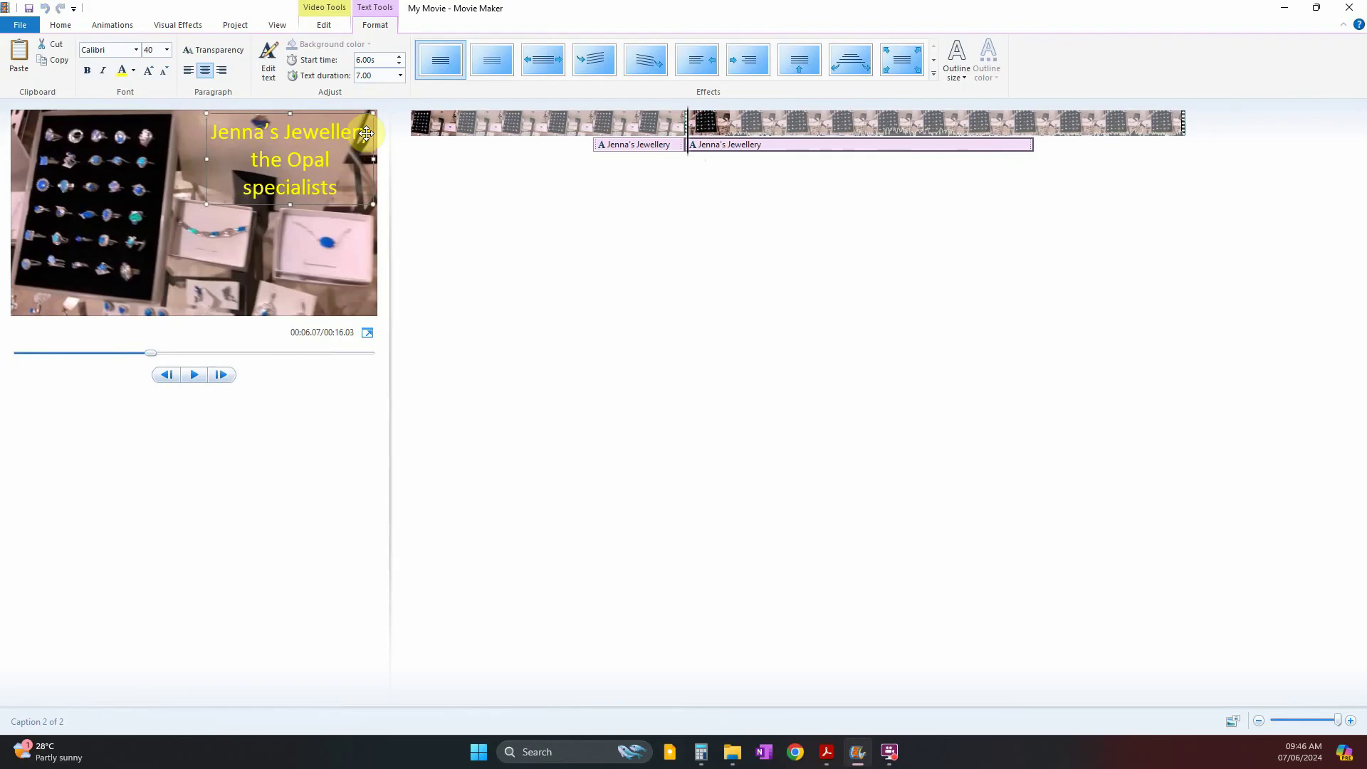
left_click(675, 145)
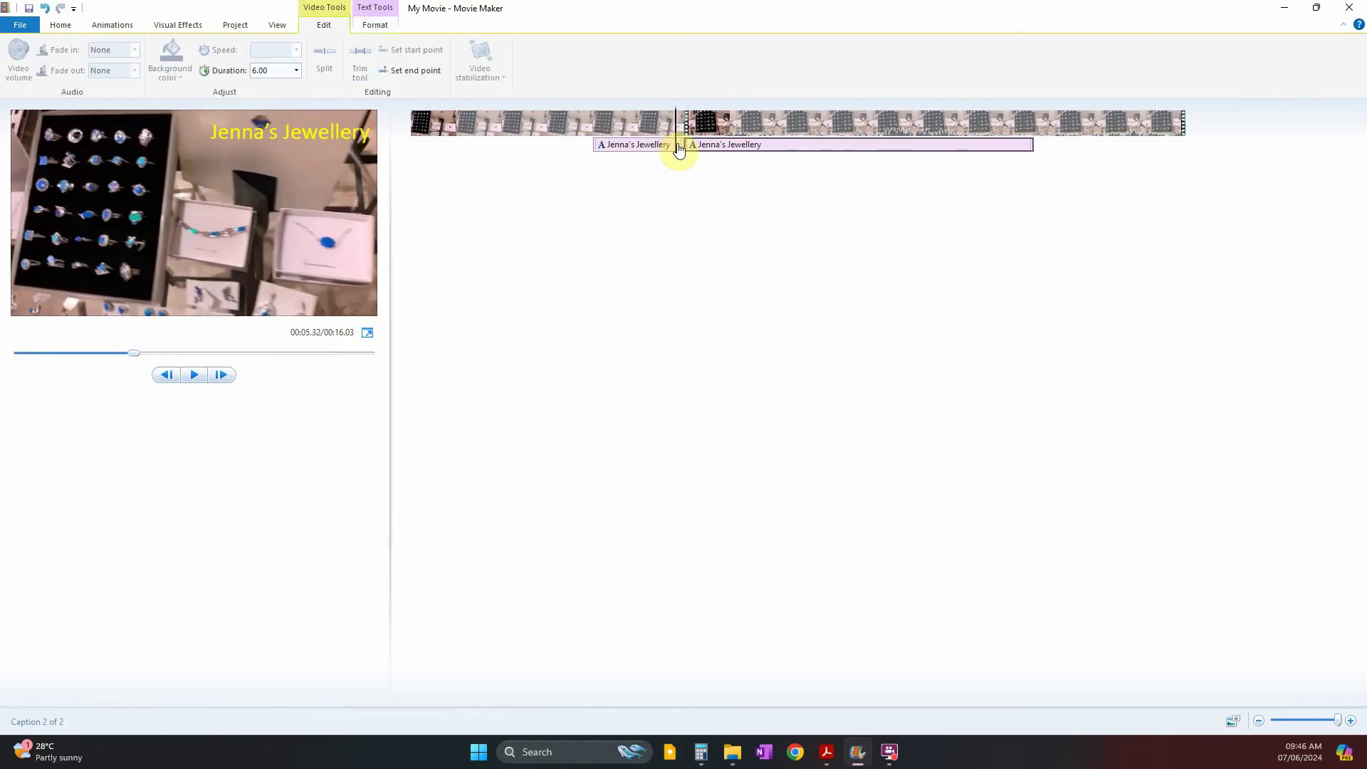
left_click_drag(679, 148, 705, 150)
- Resize the 6-second caption's text box so the subtitle fits on one line, removing the excess space in the text
left_click(258, 182)
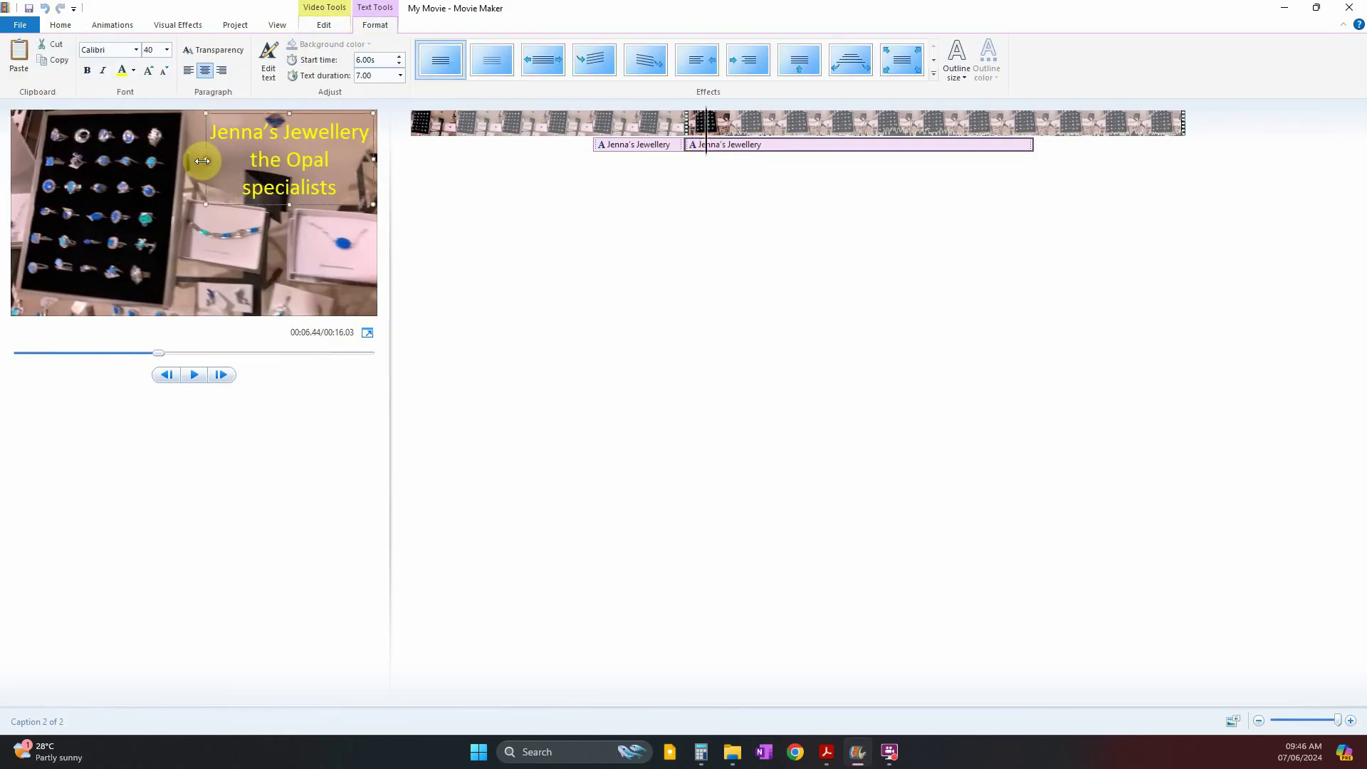
left_click_drag(180, 164, 141, 161)
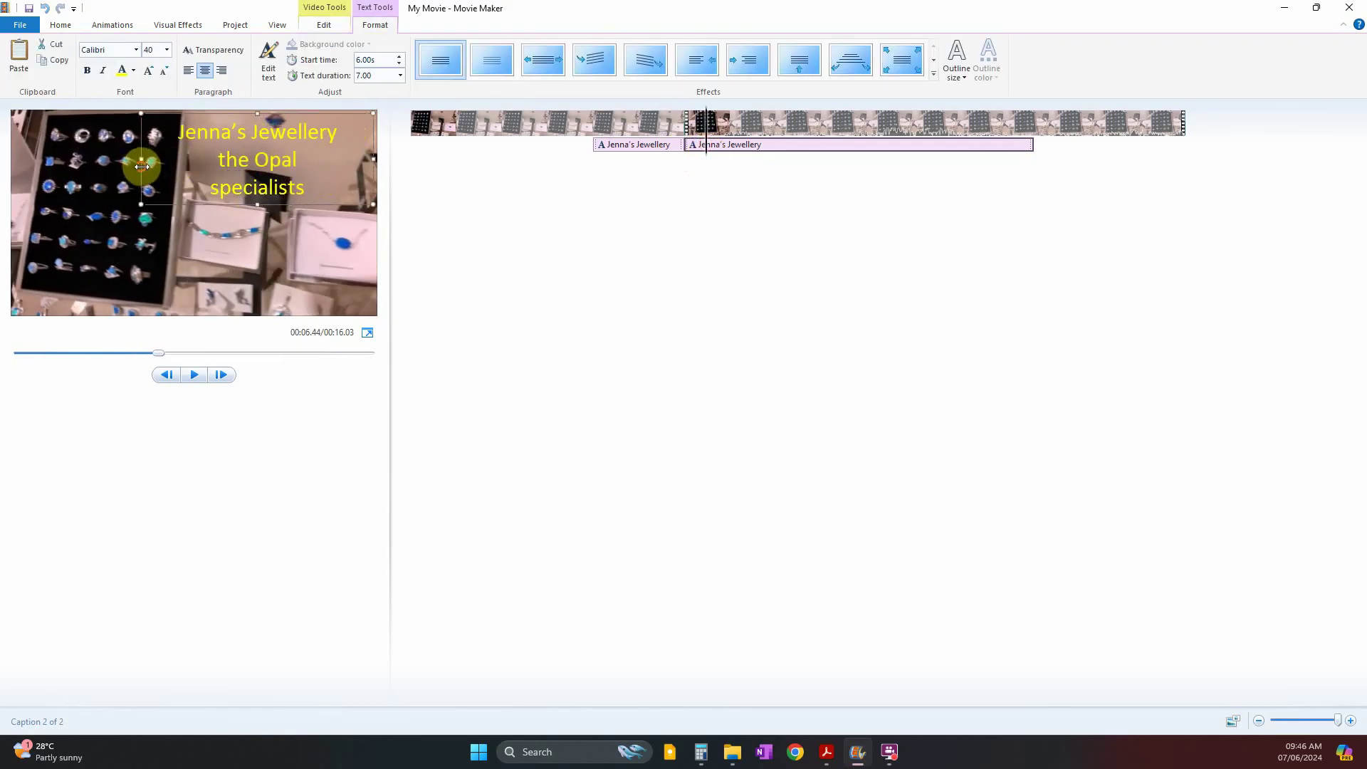
left_click(311, 161)
key("Delete")
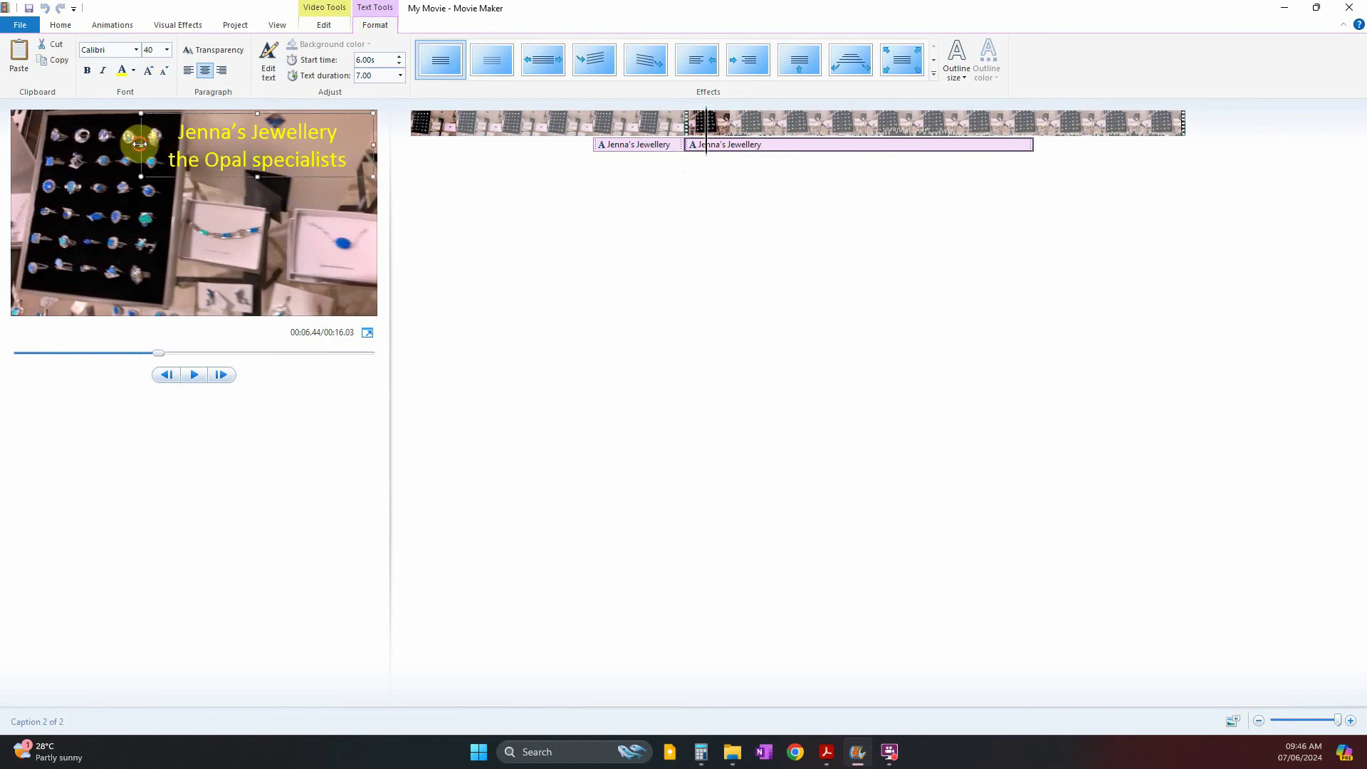
left_click_drag(142, 142, 185, 141)
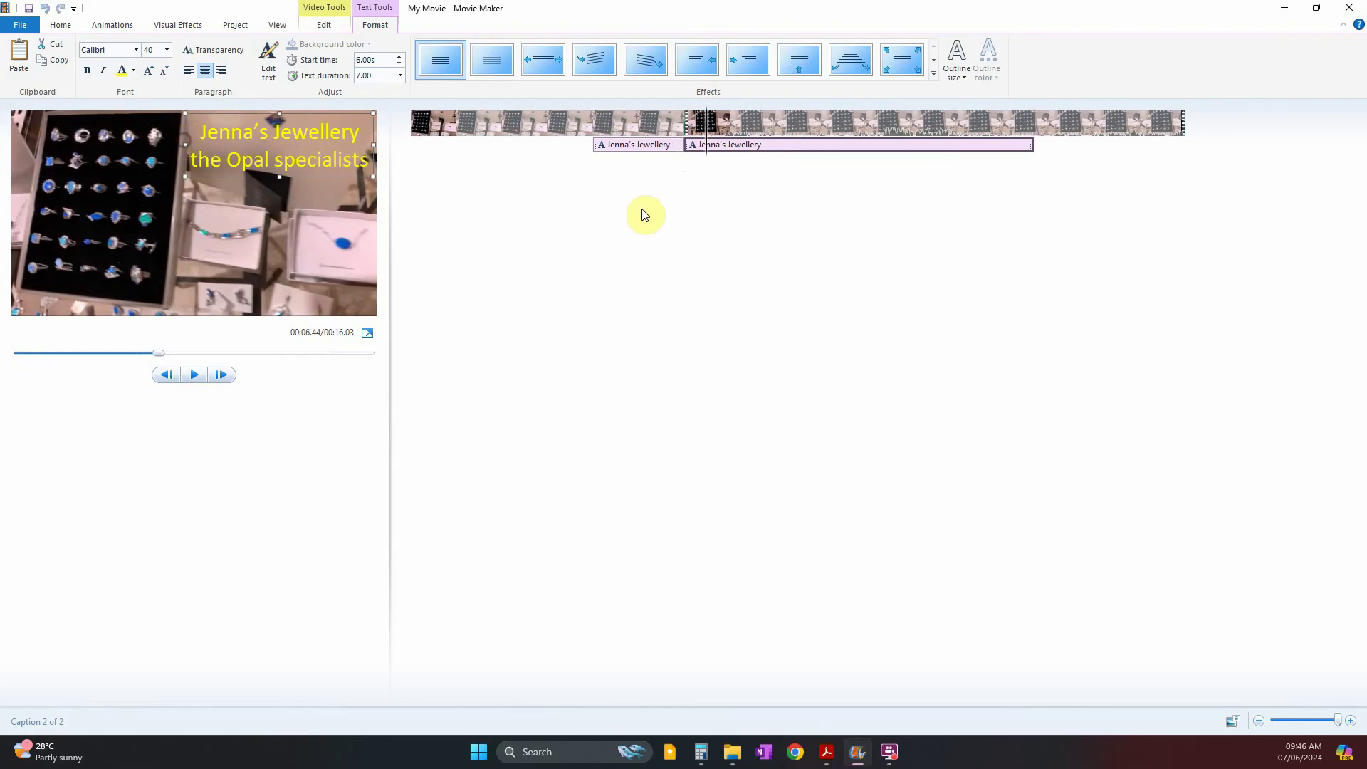
- Right-align the text of the 6-second and 4-second captions and compare the title's position across both
left_click_drag(274, 131, 369, 163)
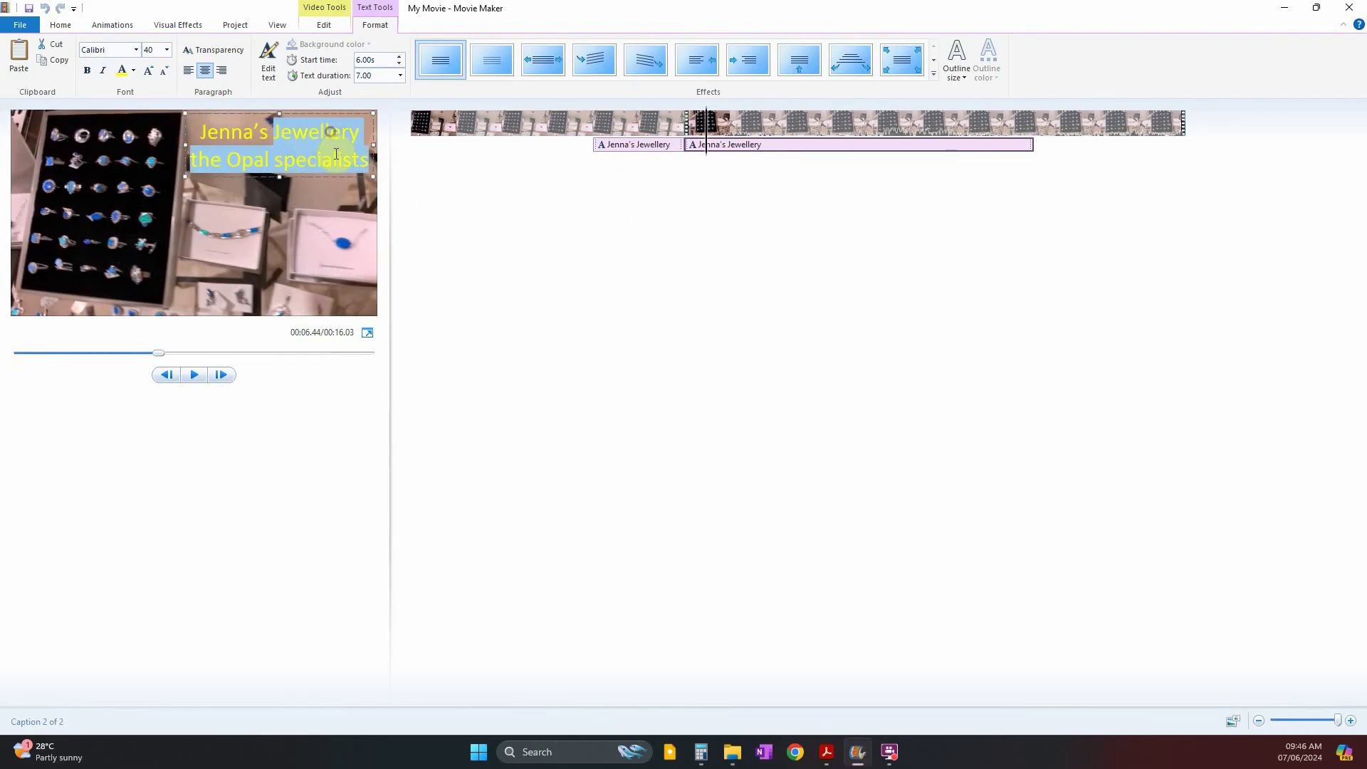
left_click(221, 71)
left_click(285, 151)
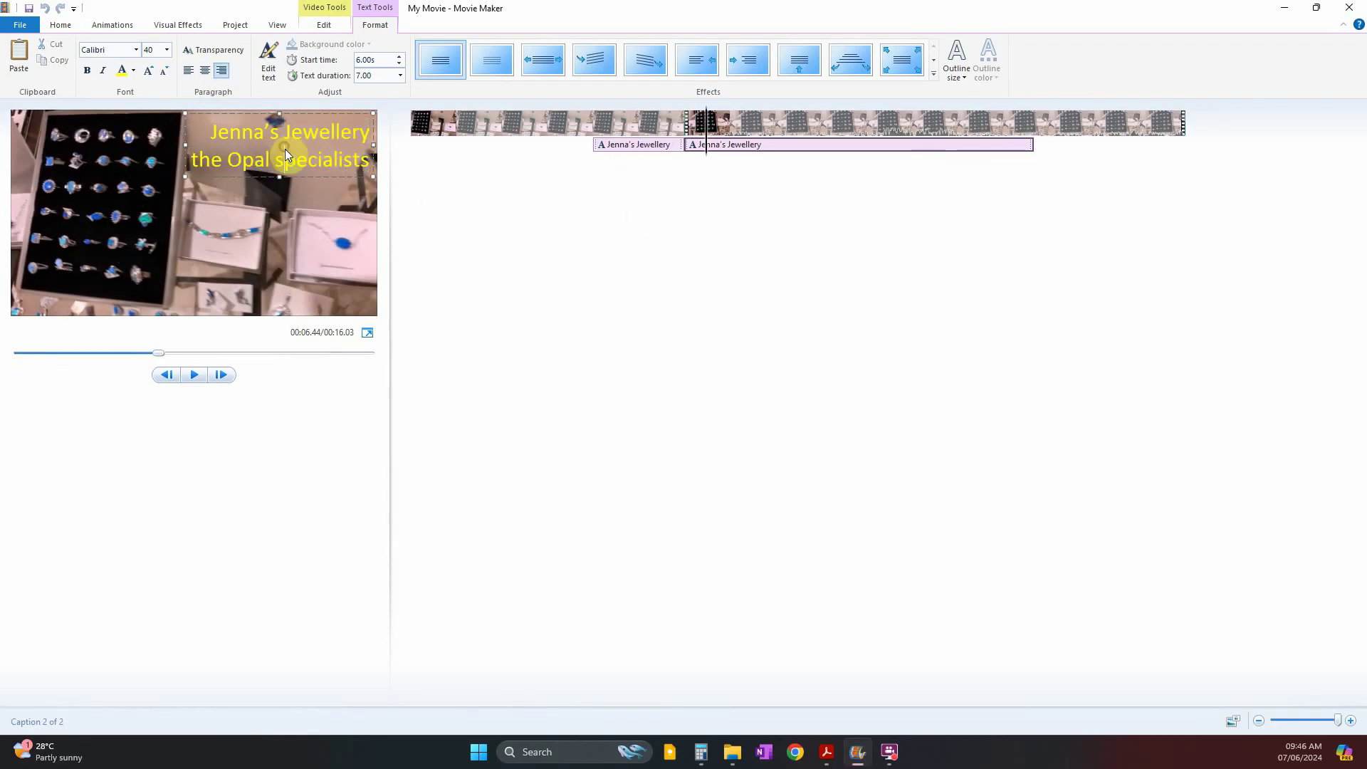
left_click(651, 145)
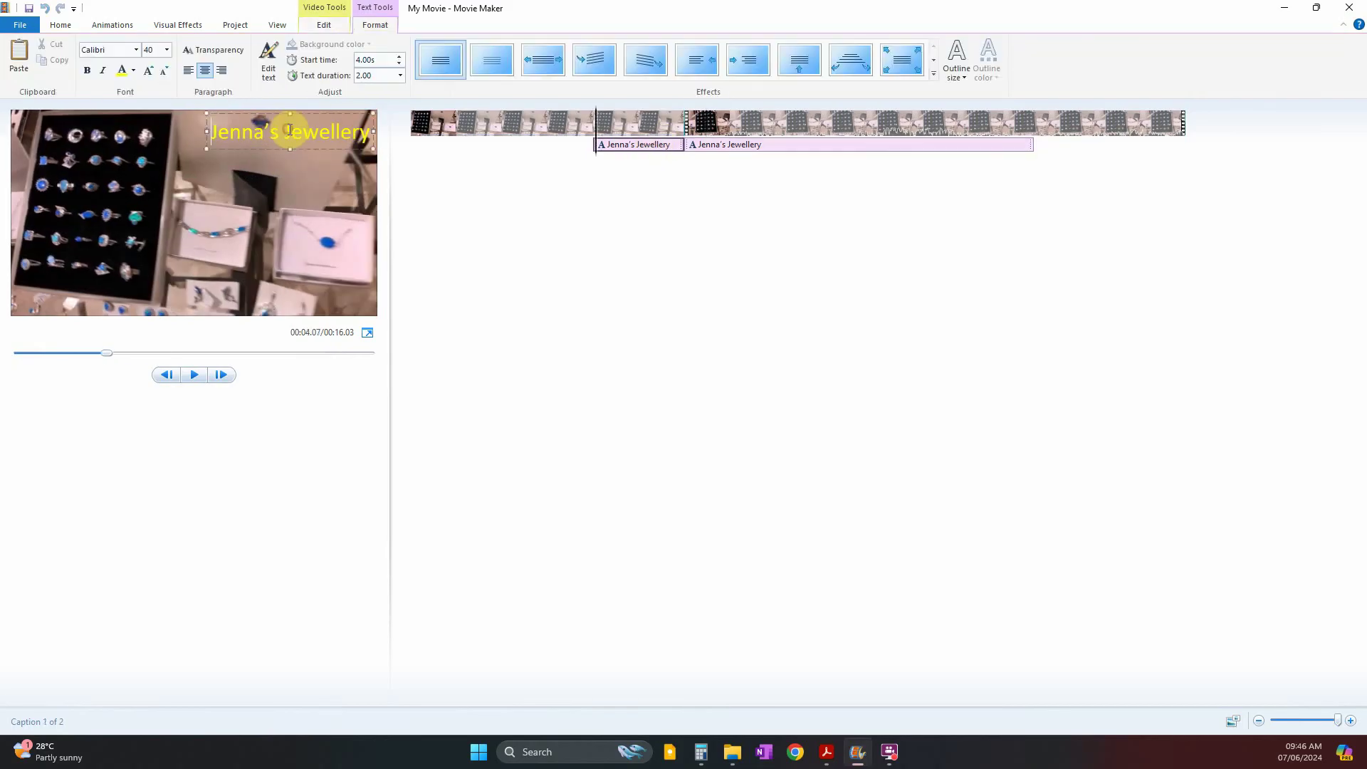
left_click(329, 136)
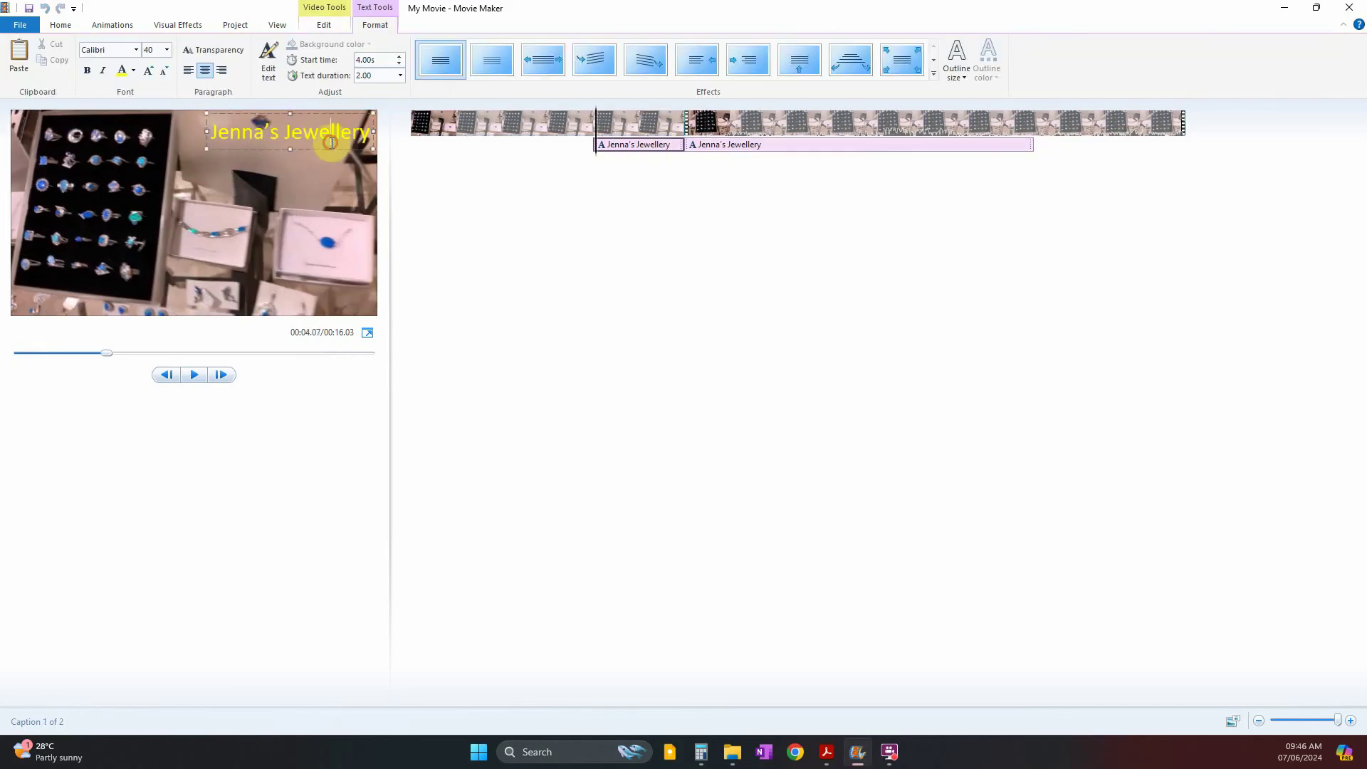
left_click(220, 71)
left_click(699, 161)
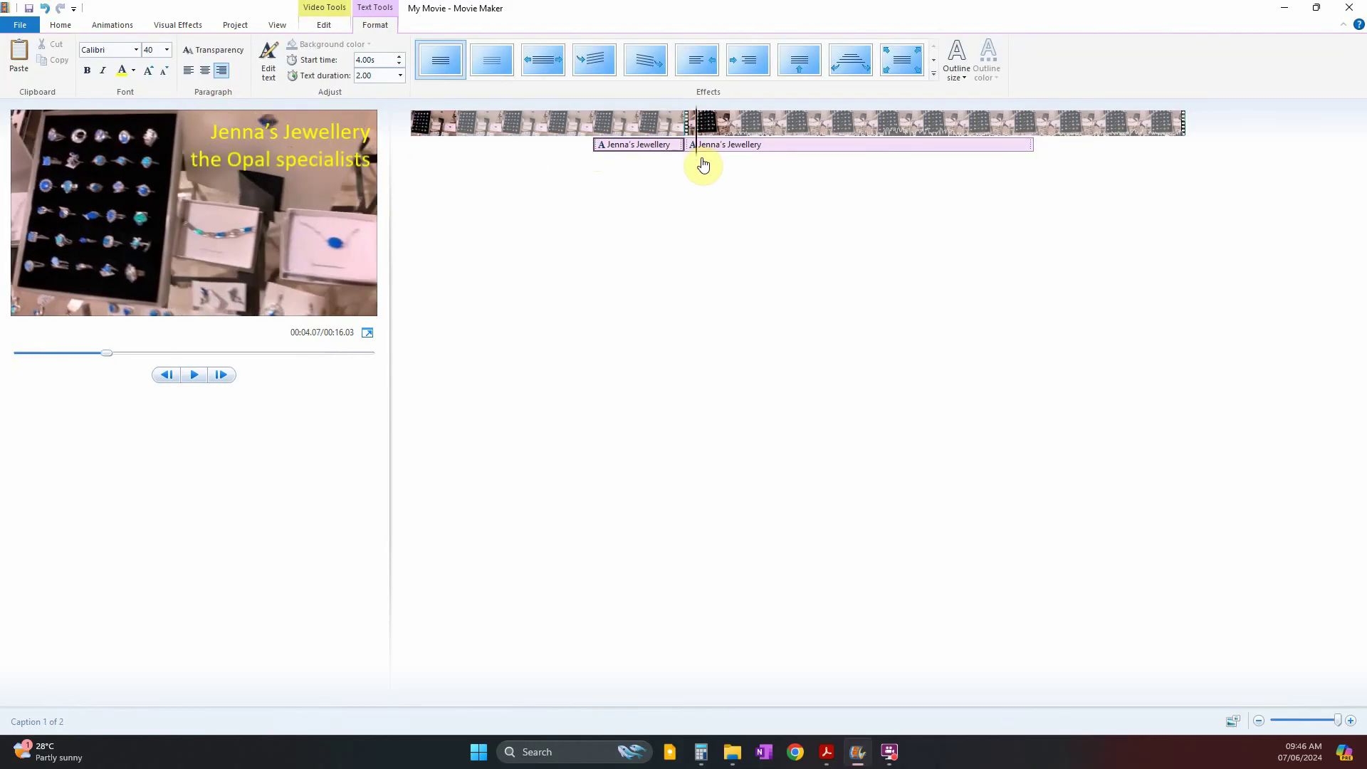
left_click(669, 162)
left_click(742, 165)
left_click(703, 164)
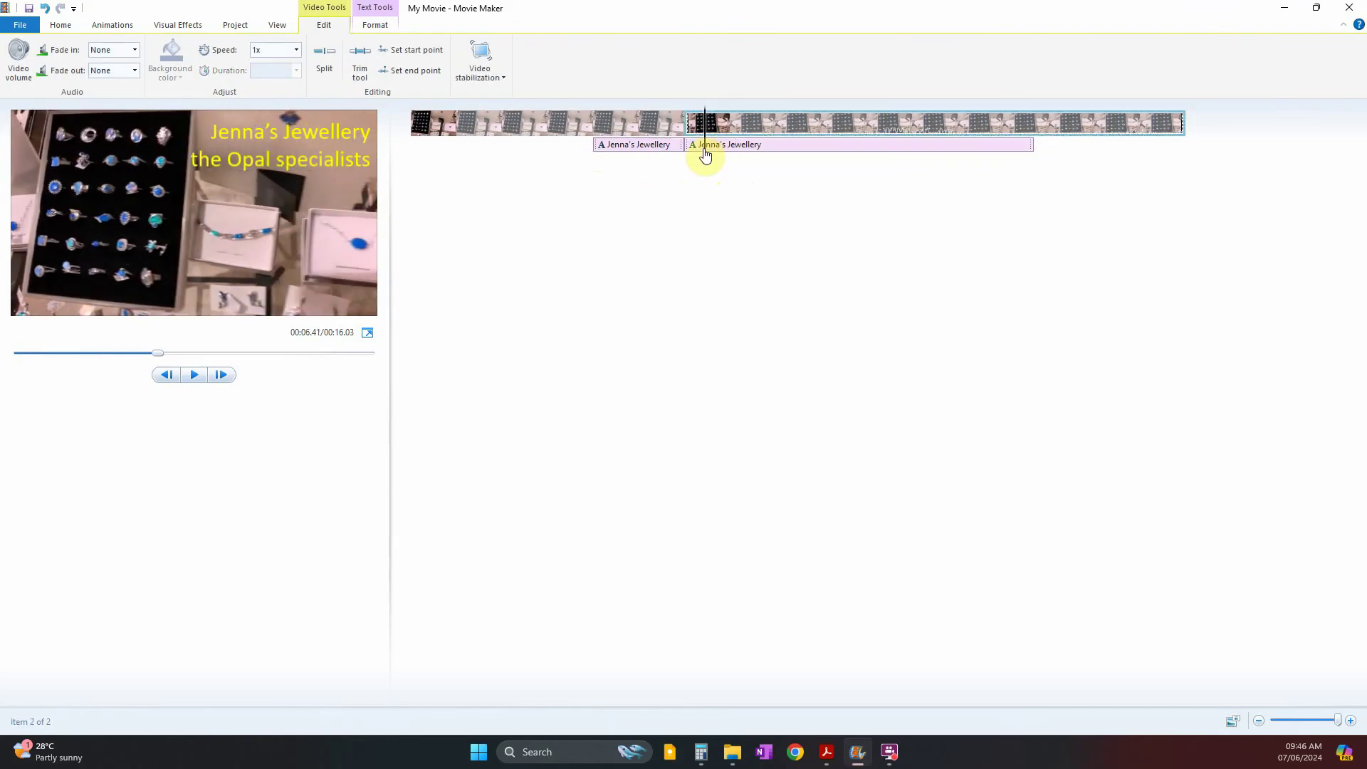
- Check the exam paper's 10-second storyboard instruction and set the still image's duration to 10 seconds in Movie Maker
left_click(699, 159)
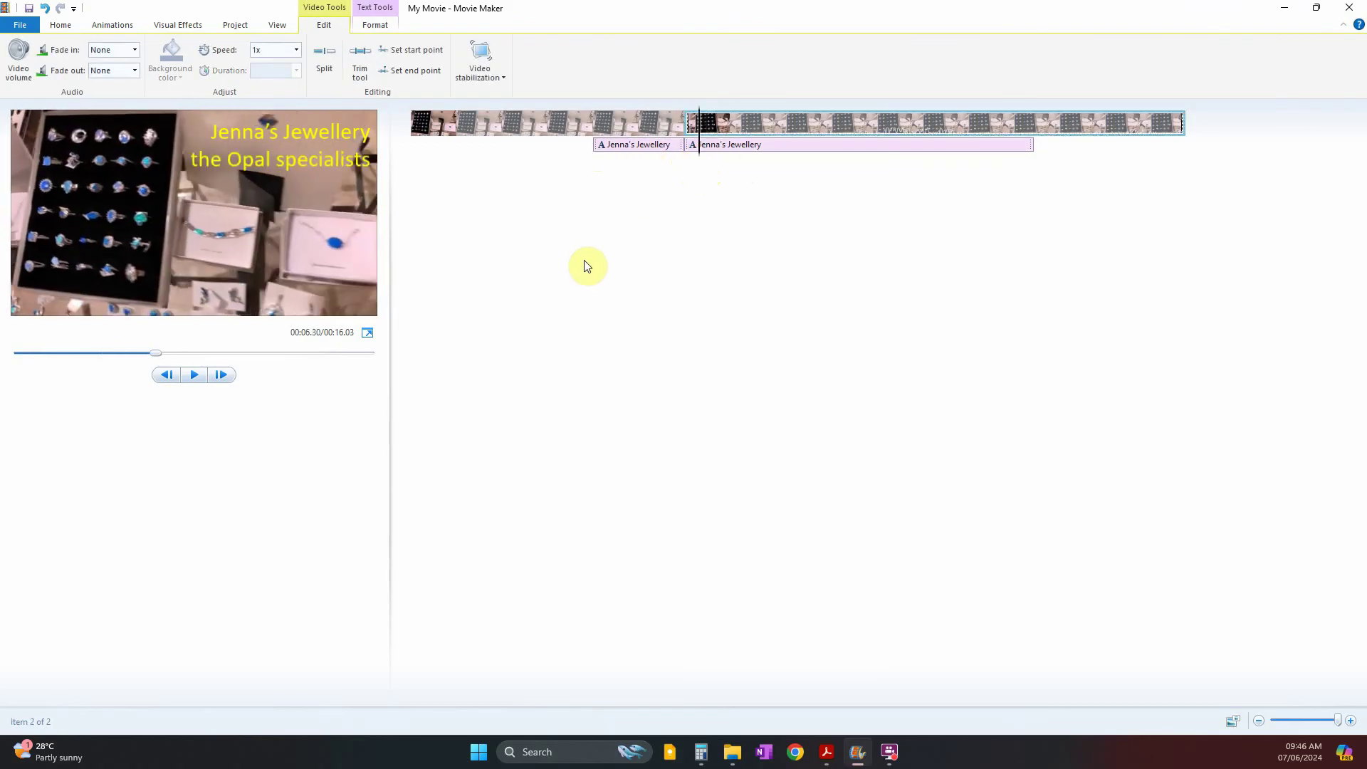
key("alt+Tab")
scroll(712, 410, "down", 2)
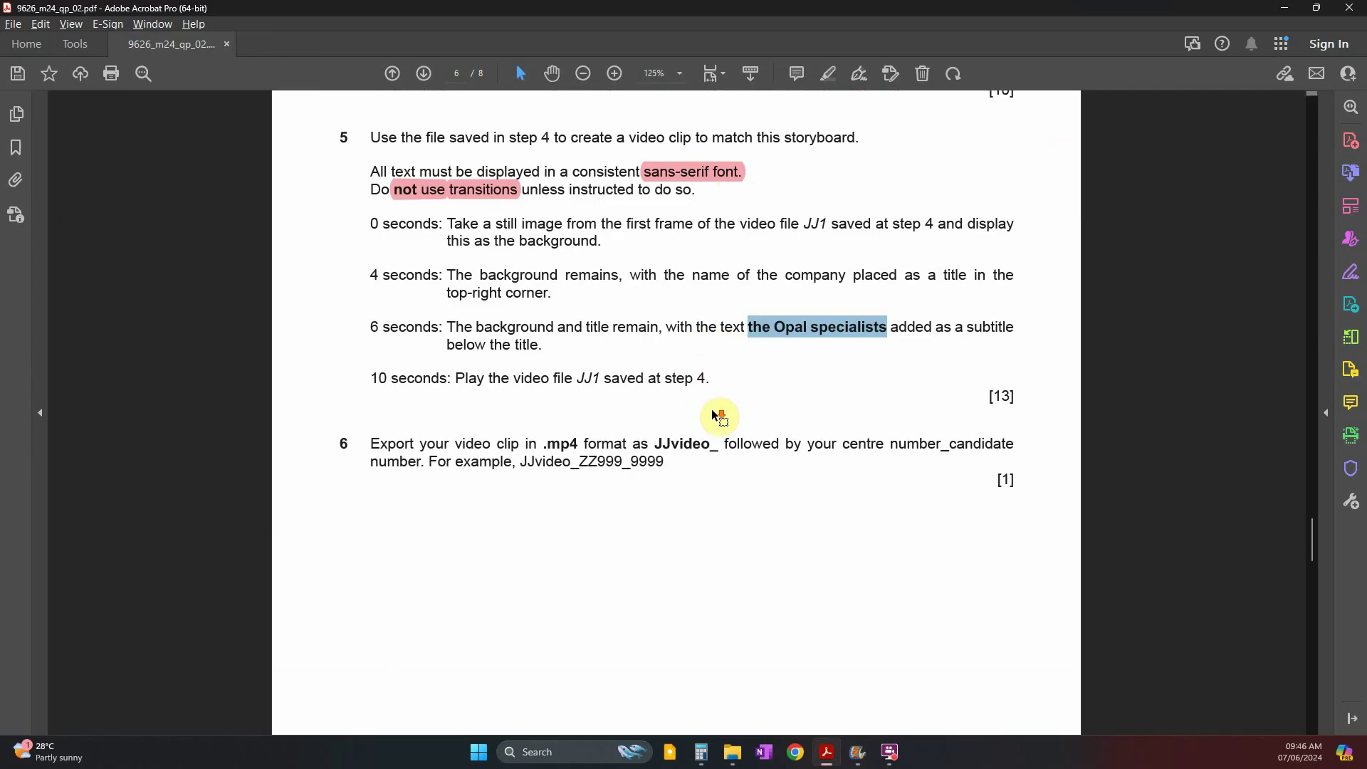
left_click_drag(514, 344, 520, 345)
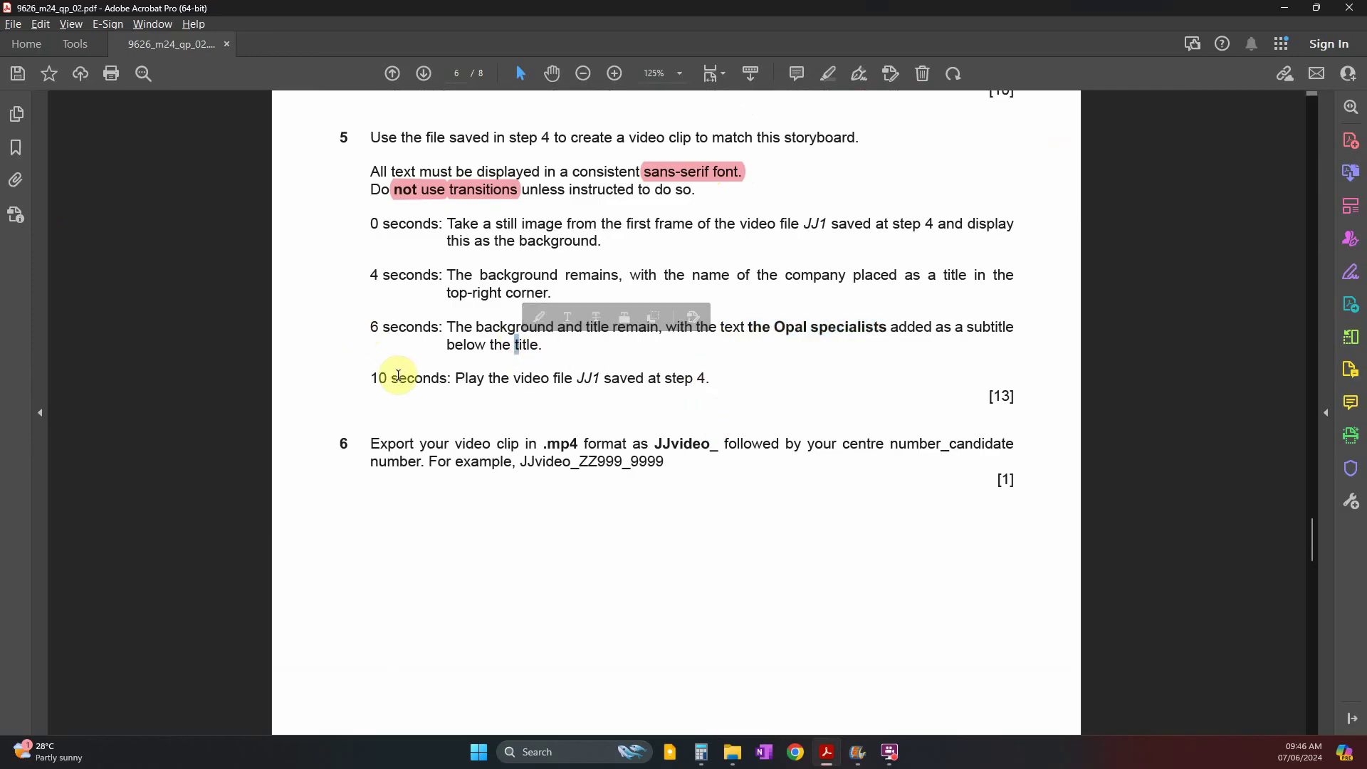
left_click_drag(376, 378, 409, 382)
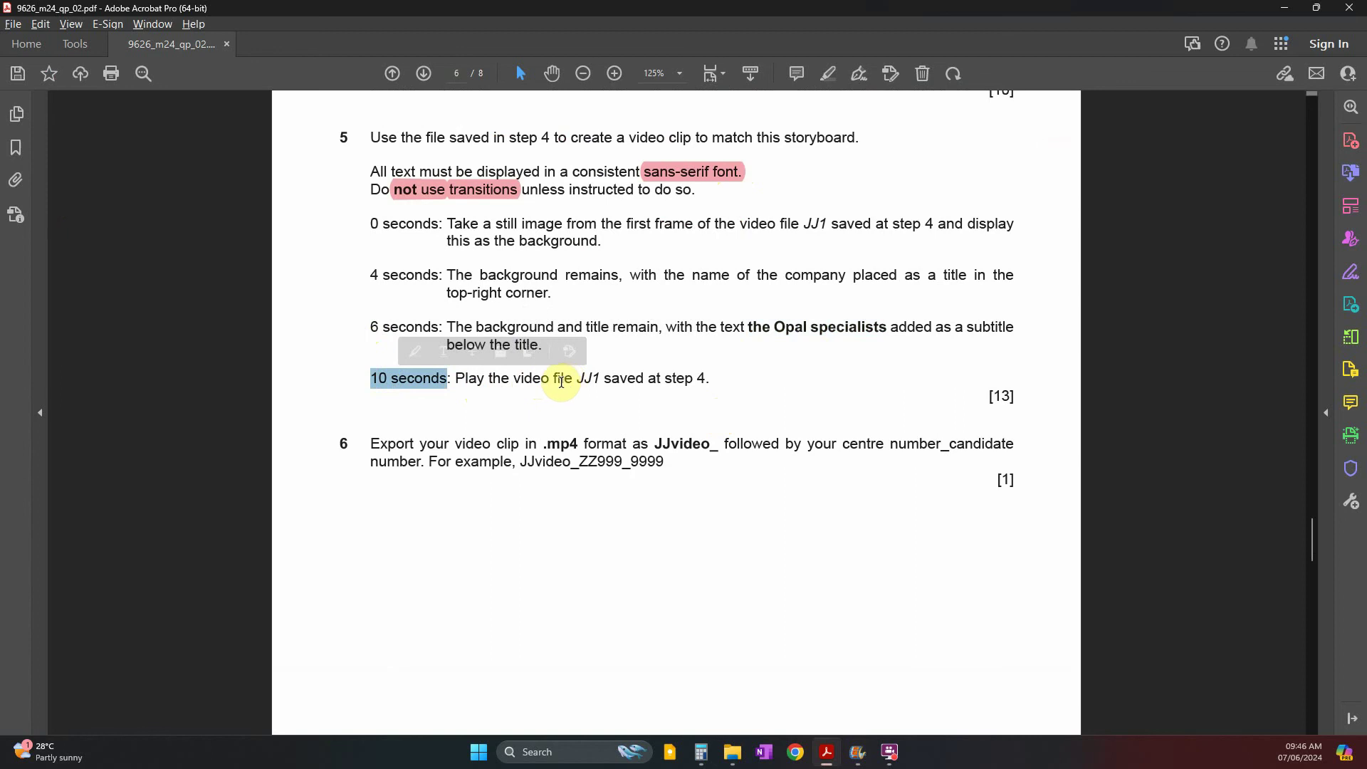
left_click_drag(555, 380, 600, 381)
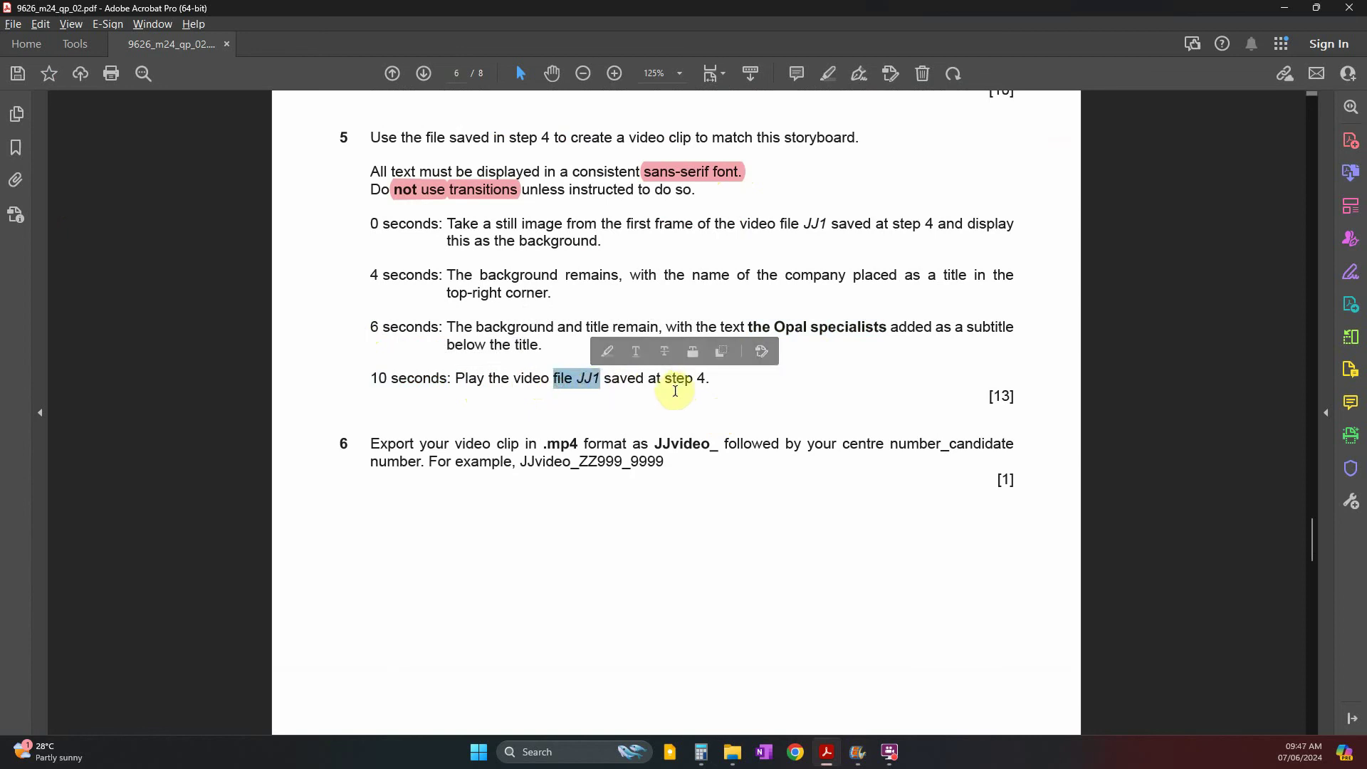
key("alt+Tab")
left_click(644, 128)
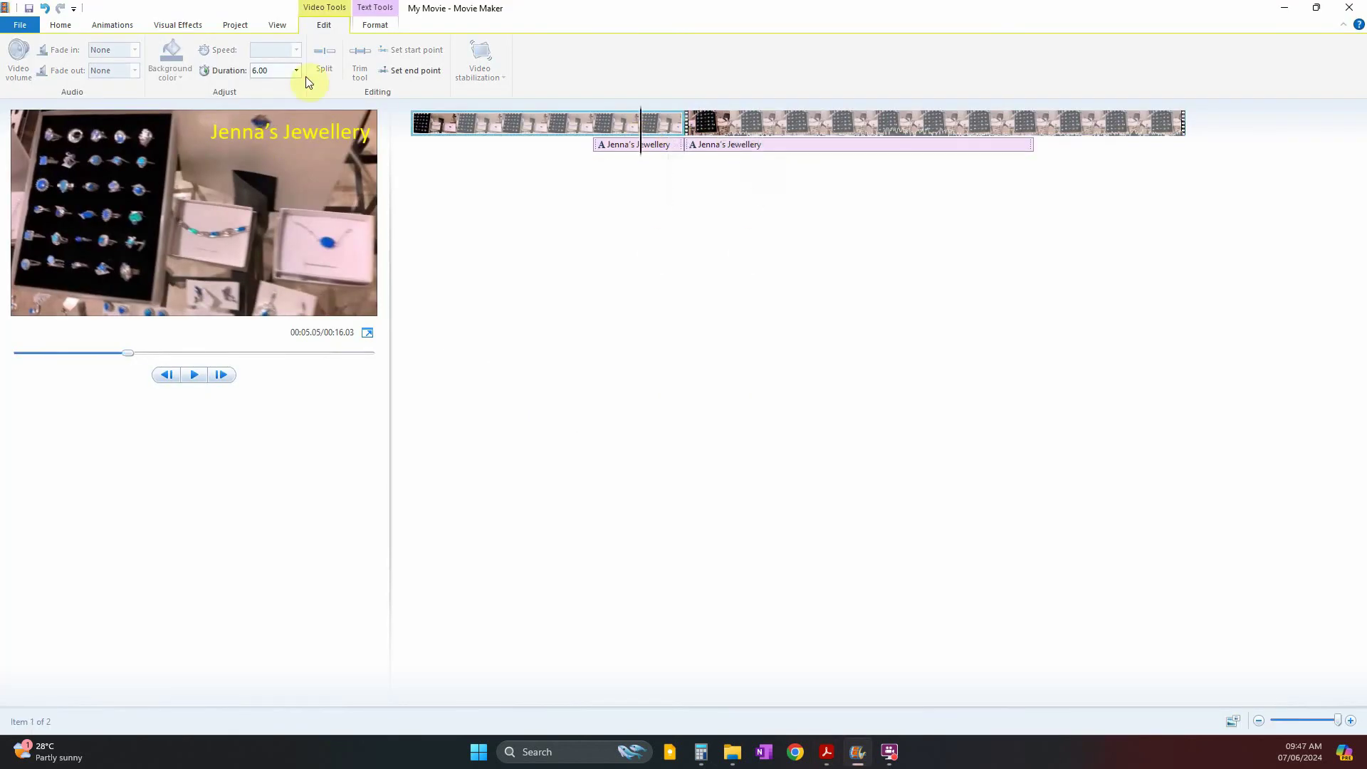
key("Return")
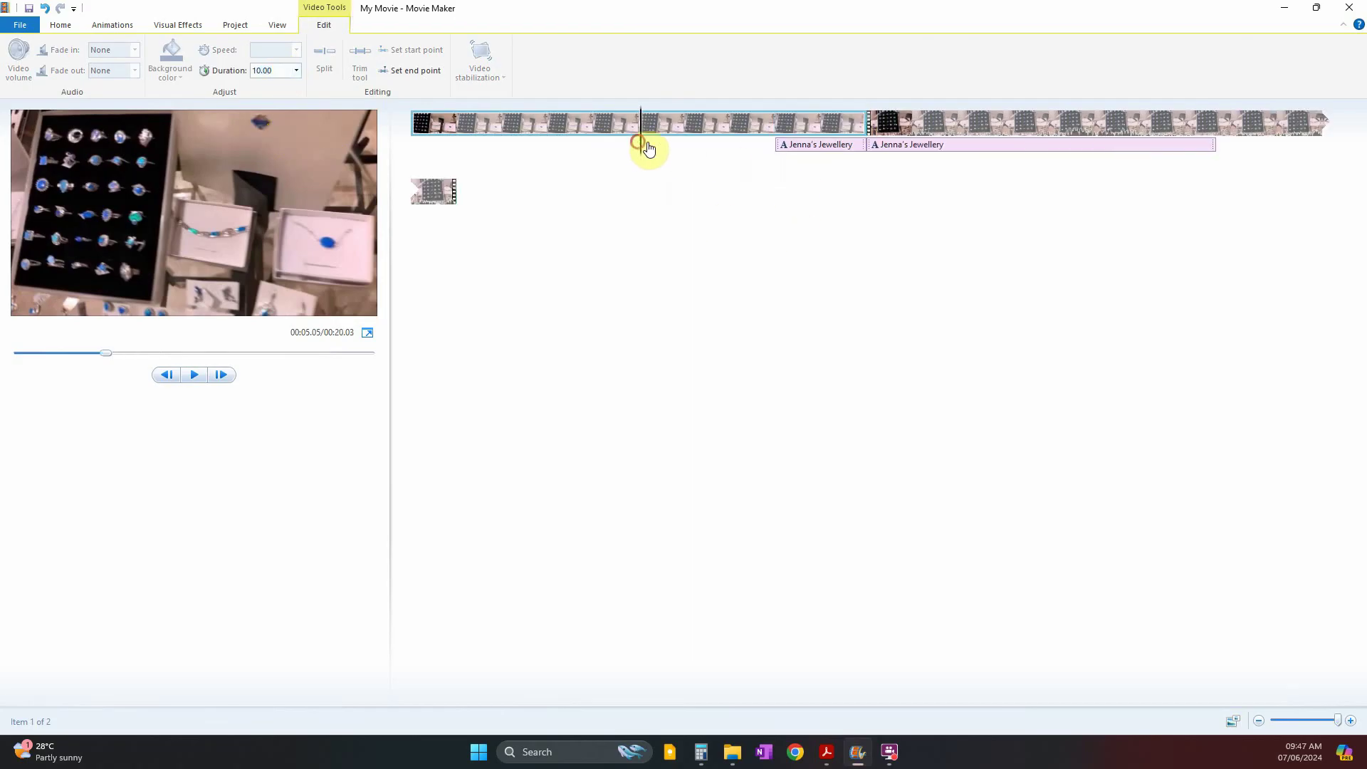
left_click(865, 151)
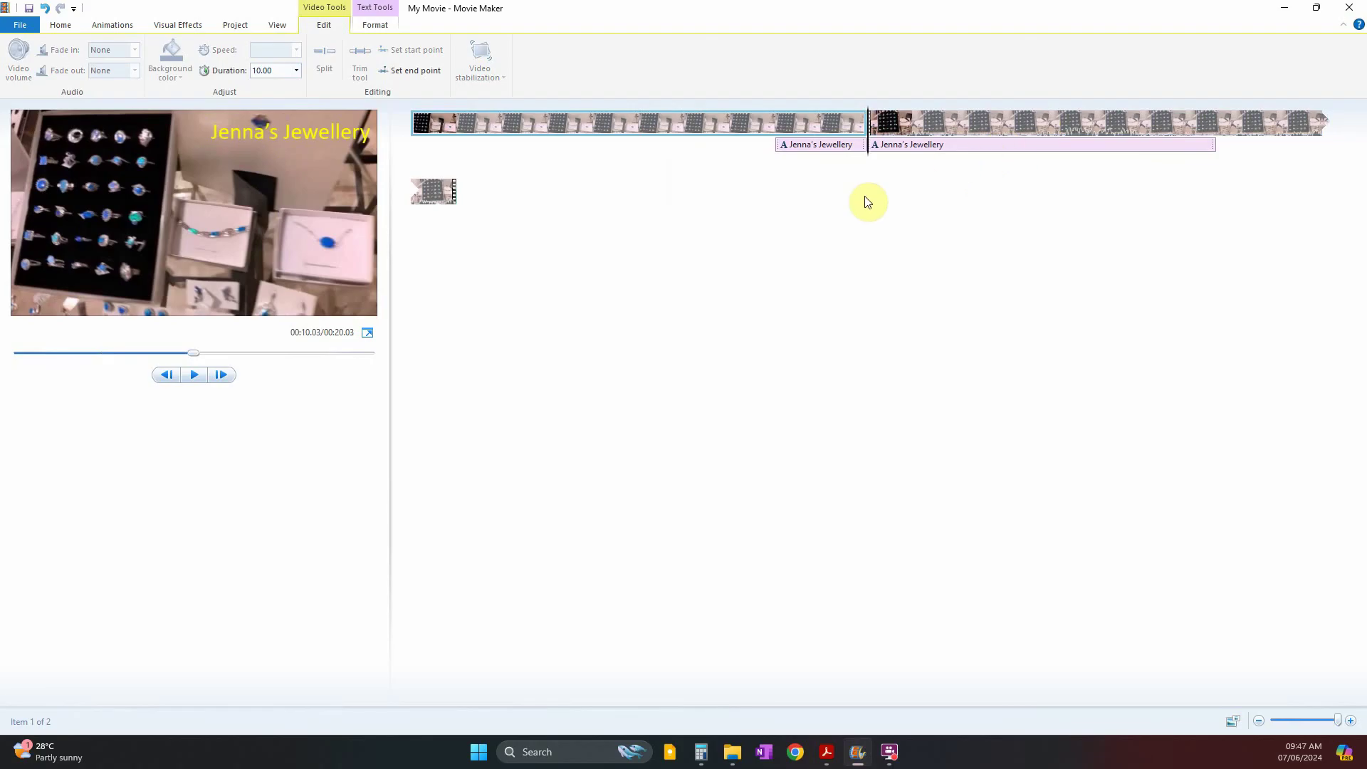
- Review the exam paper's 0- and 4-second instructions and set the title caption's start time to 4 seconds in Movie Maker
key("alt+Tab")
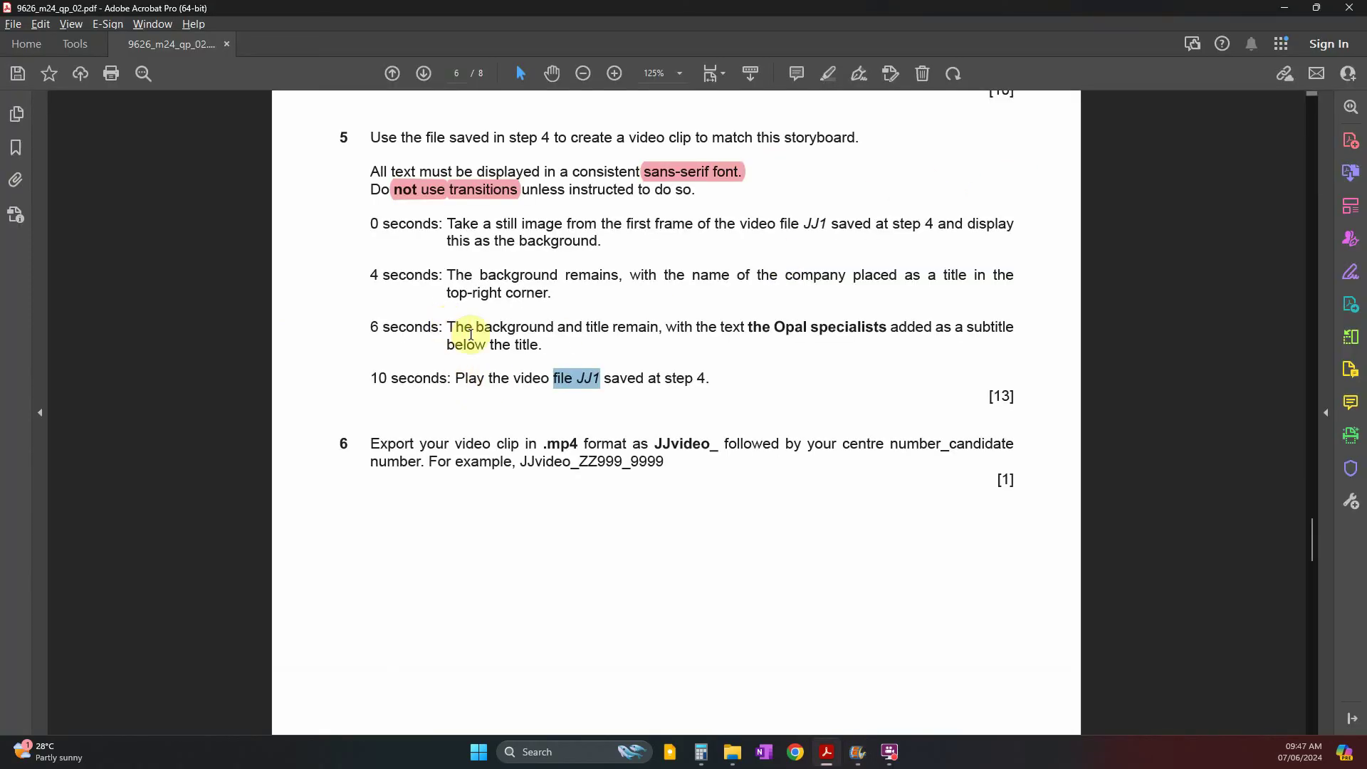
left_click(543, 345)
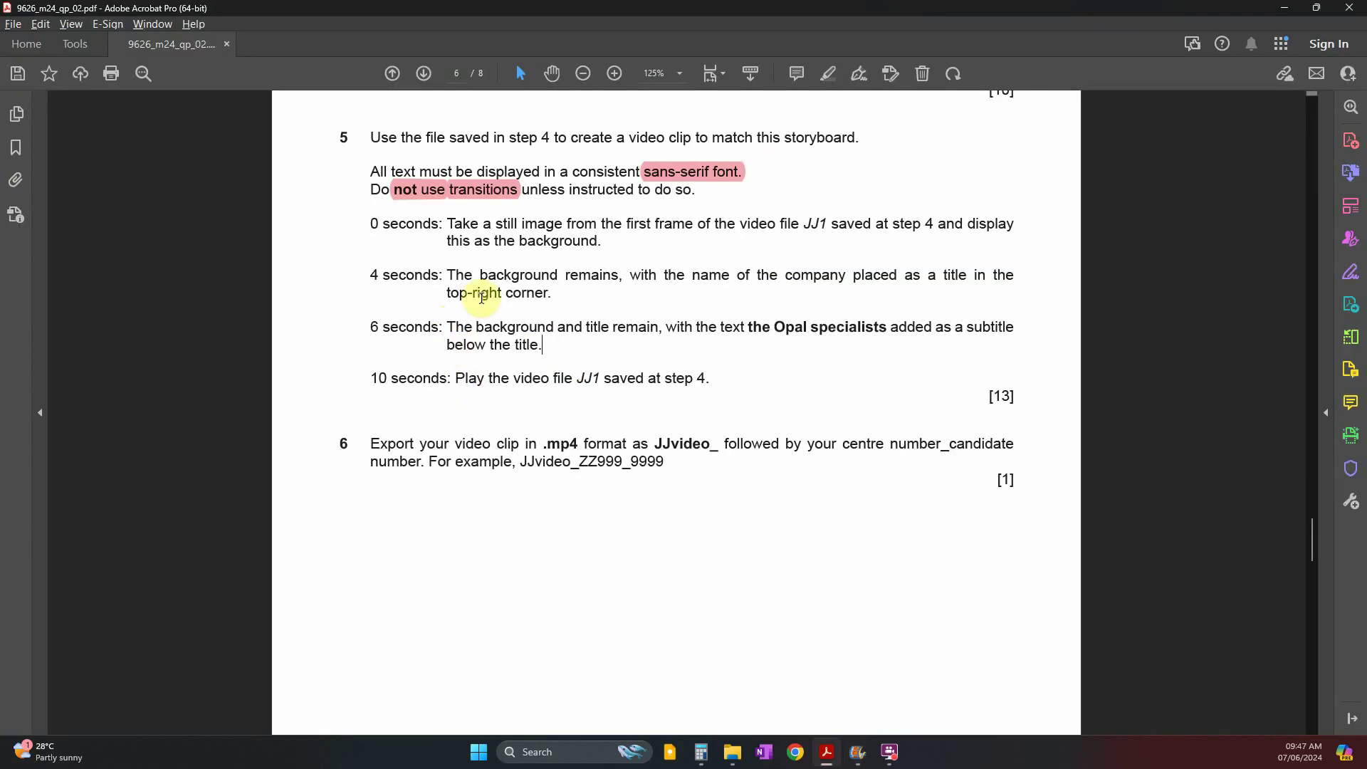
left_click_drag(448, 224, 588, 236)
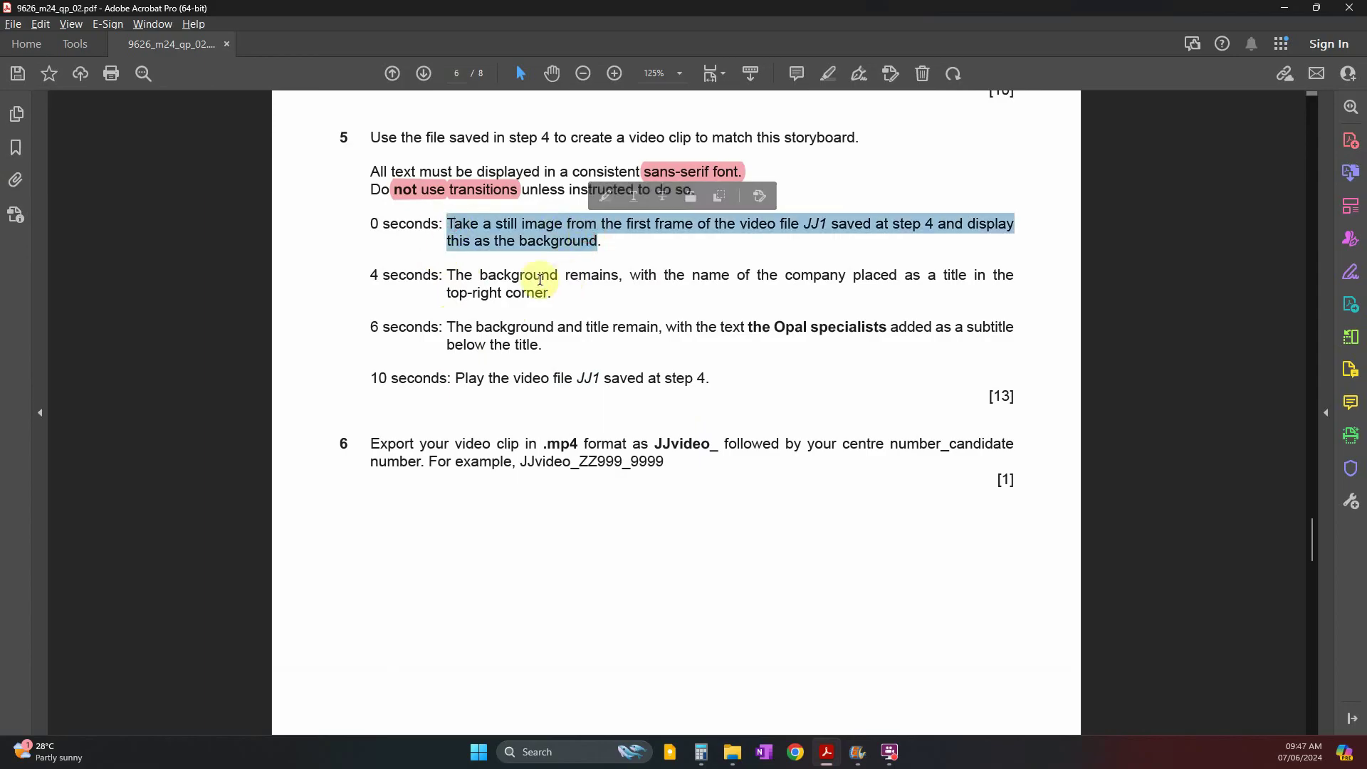
left_click_drag(370, 275, 393, 276)
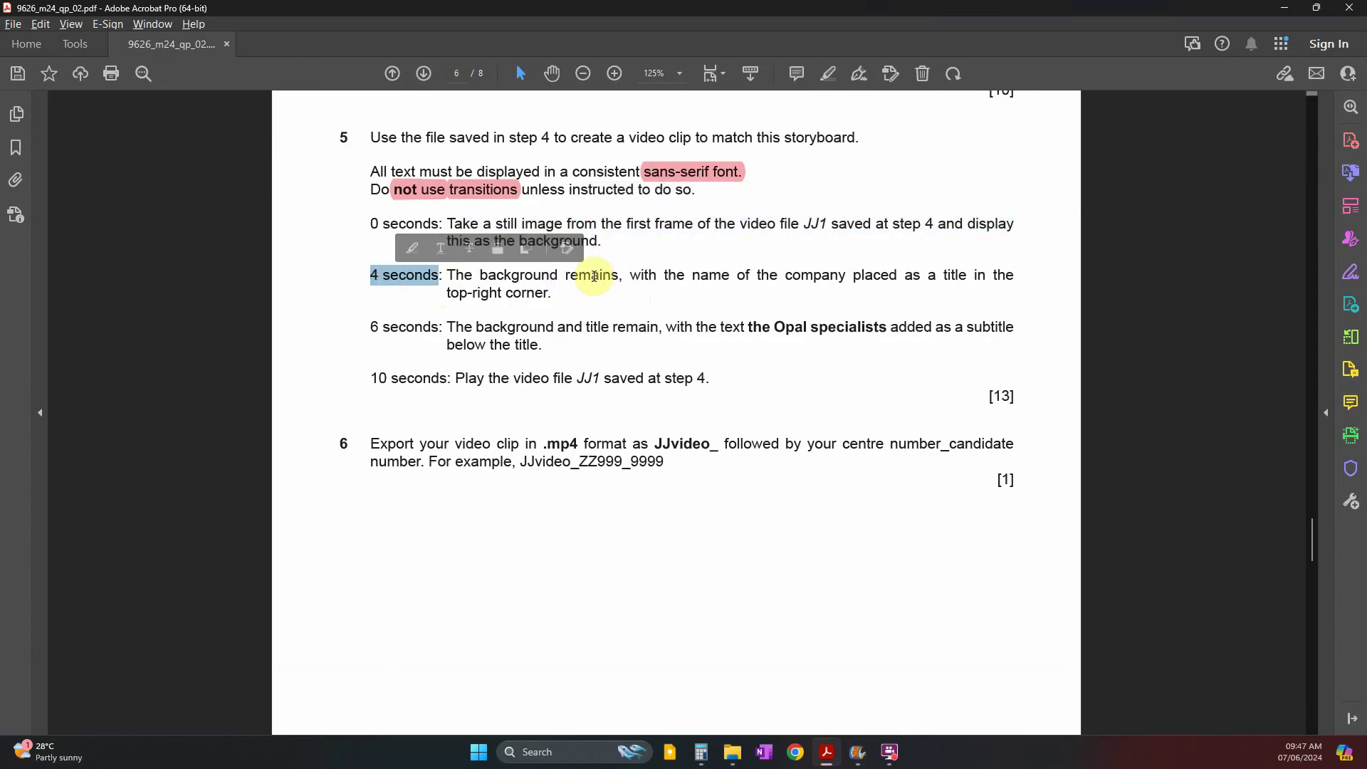
double_click(497, 275)
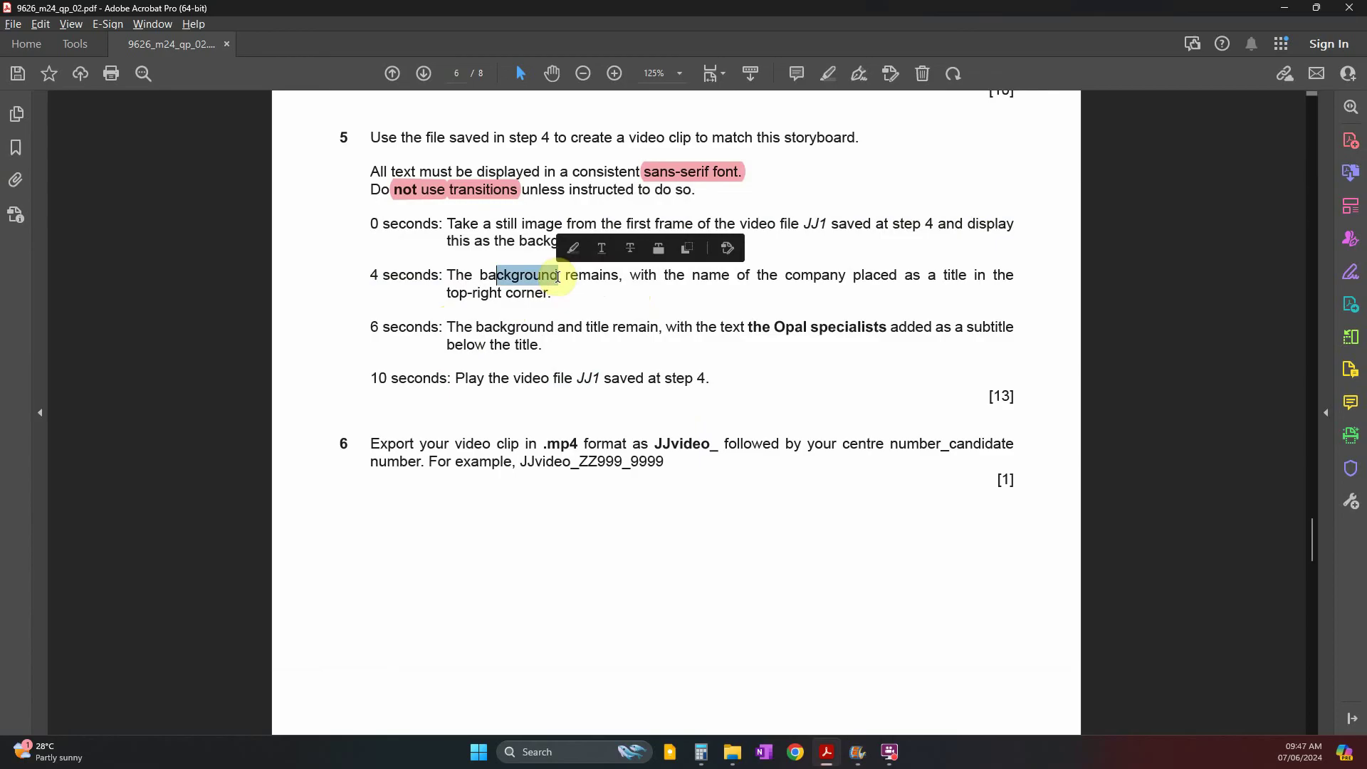
double_click(955, 275)
key("alt+Tab")
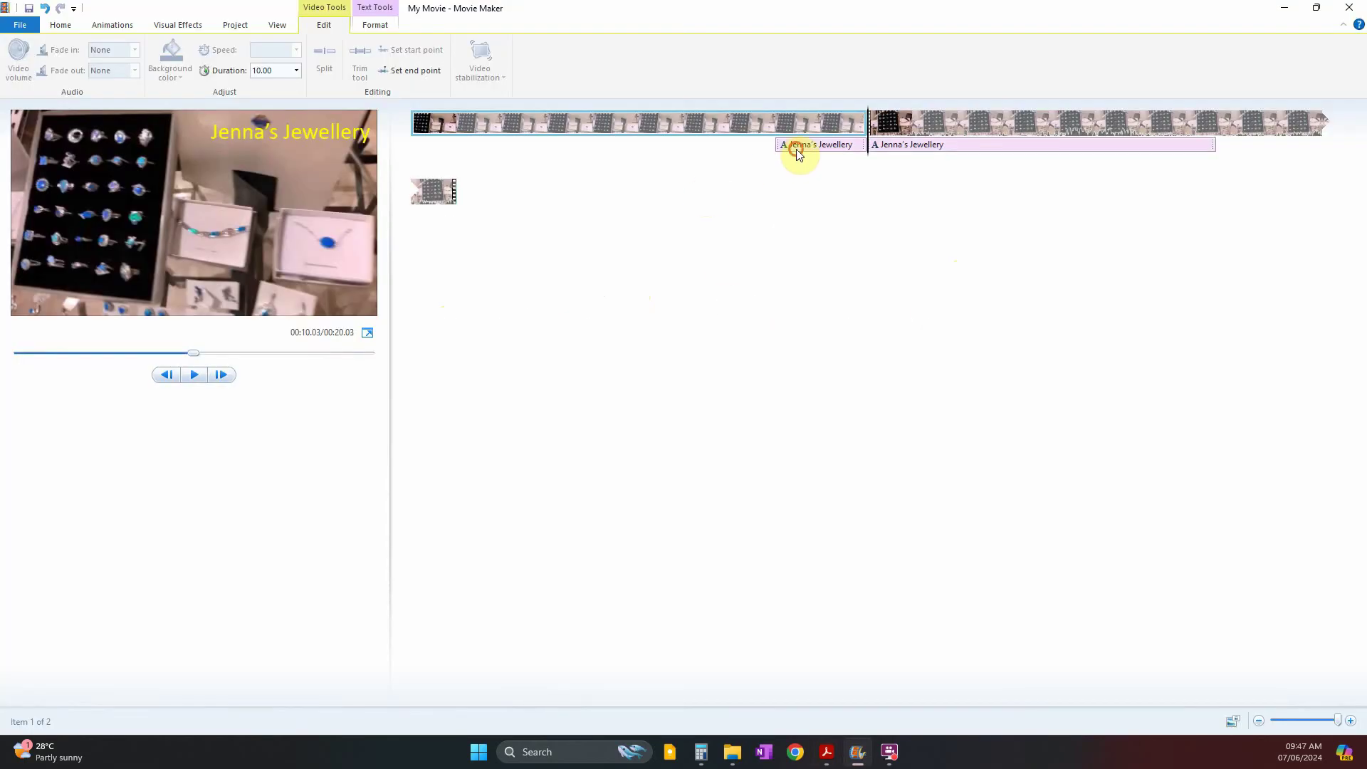
left_click(94, 27)
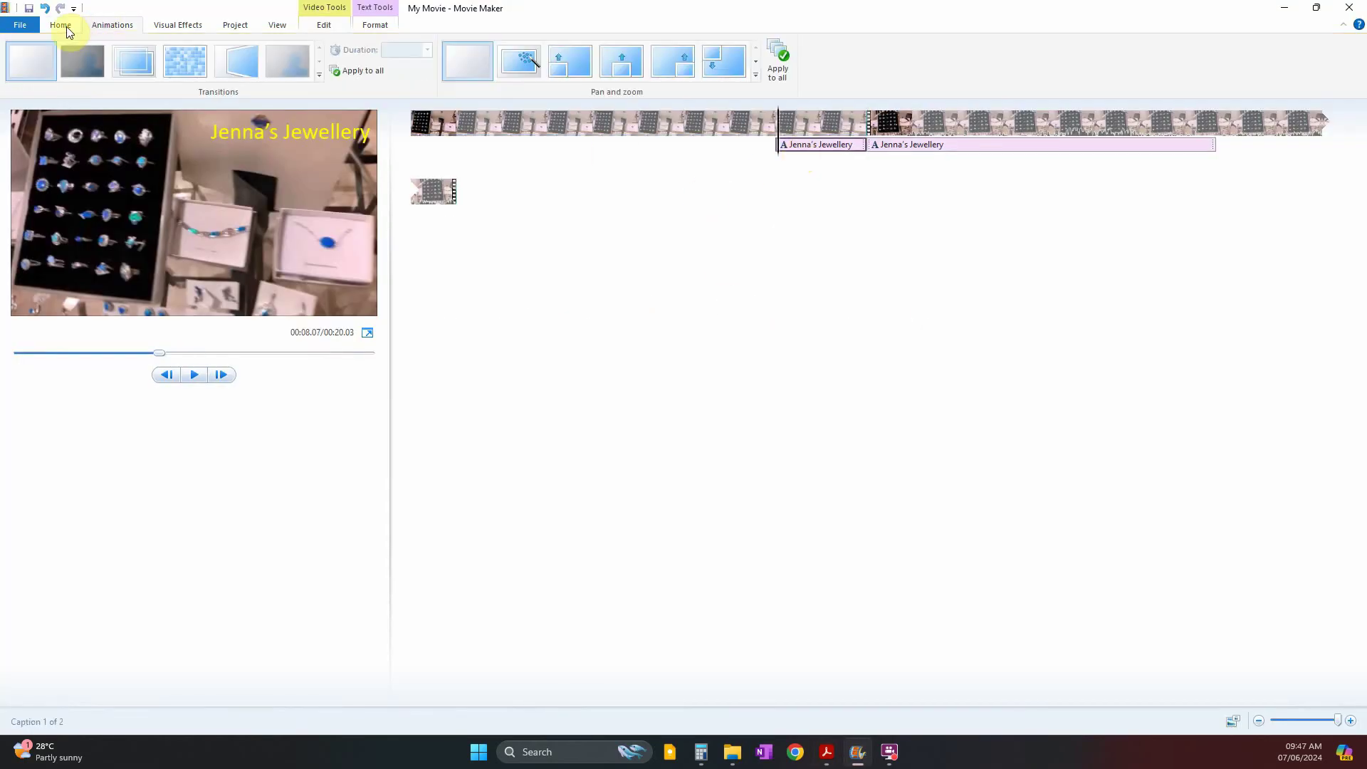
left_click(60, 26)
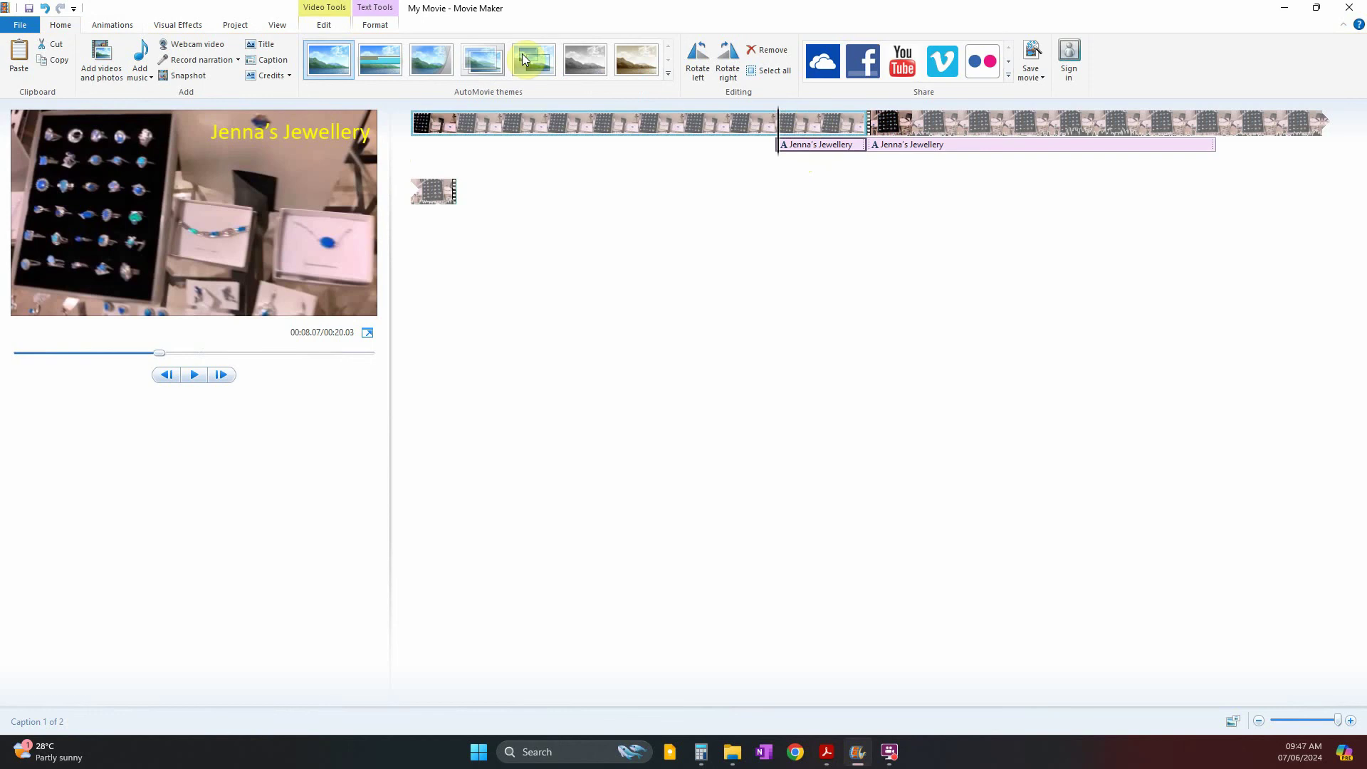
left_click(375, 25)
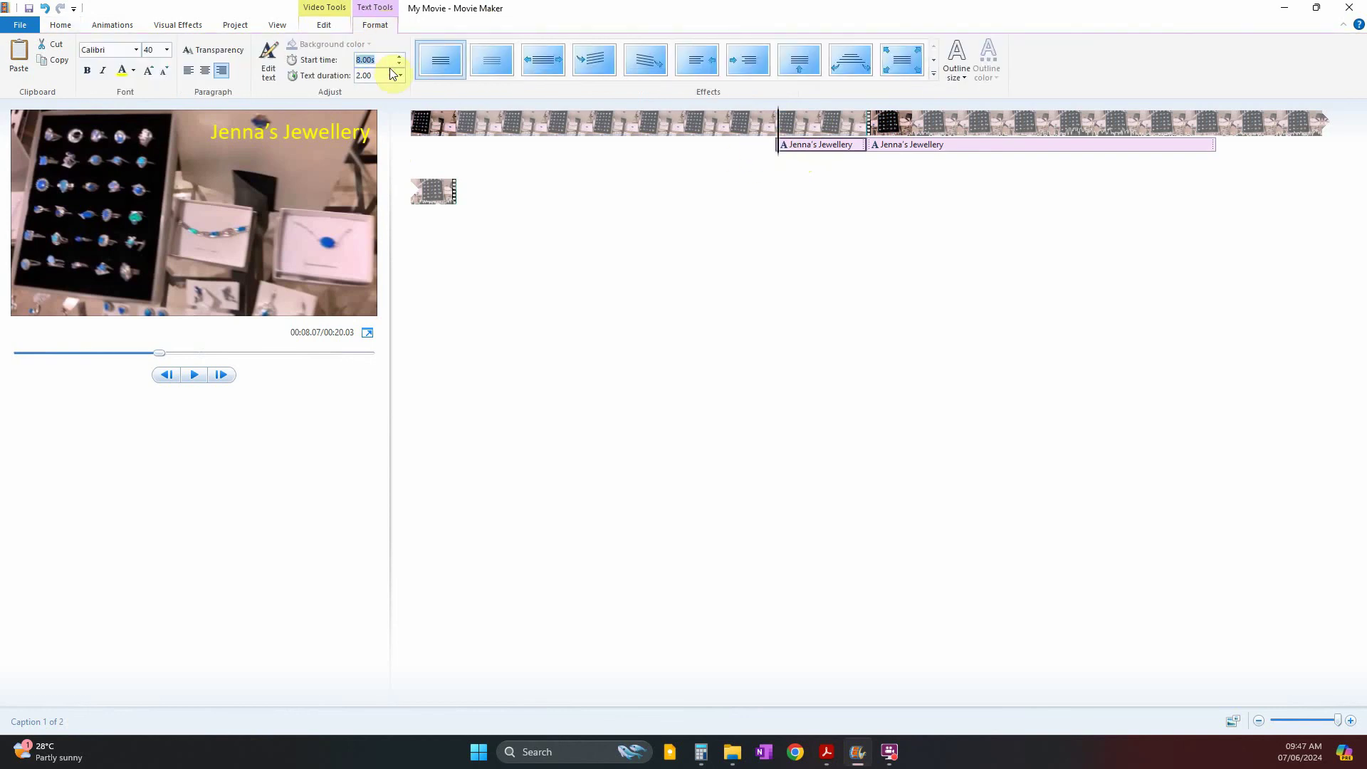
key("Return")
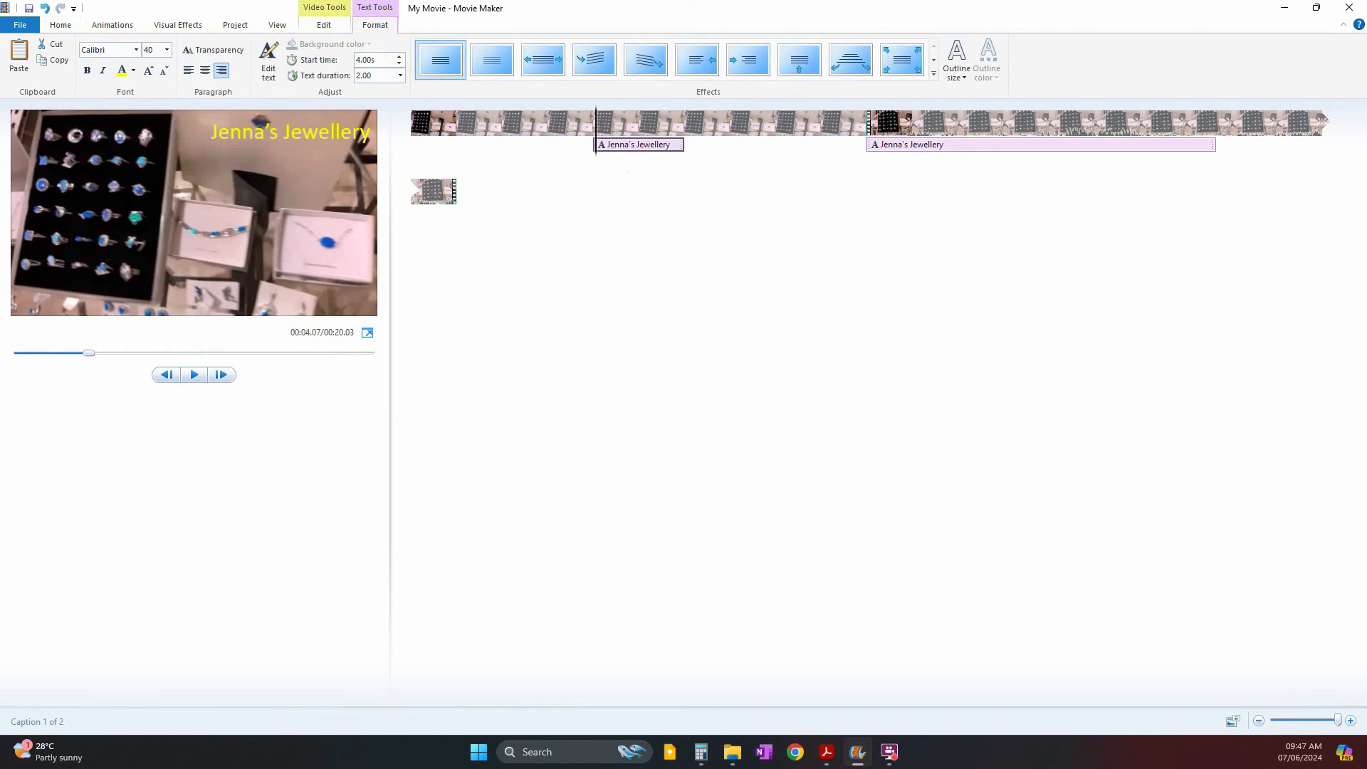
- Following the exam paper's 6-second instruction, set the subtitle caption's start time to 6 seconds and its text duration to 4 seconds
key("alt+Tab")
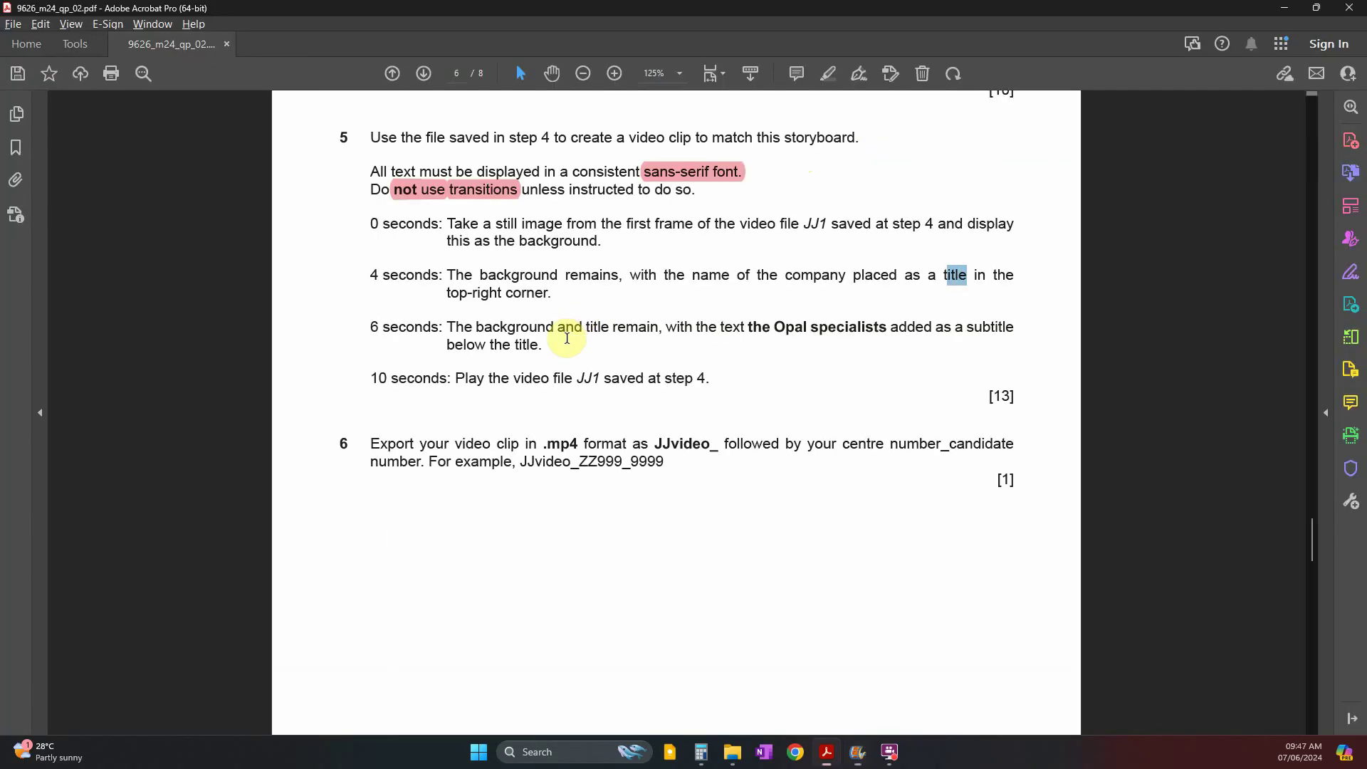
left_click_drag(370, 327, 439, 329)
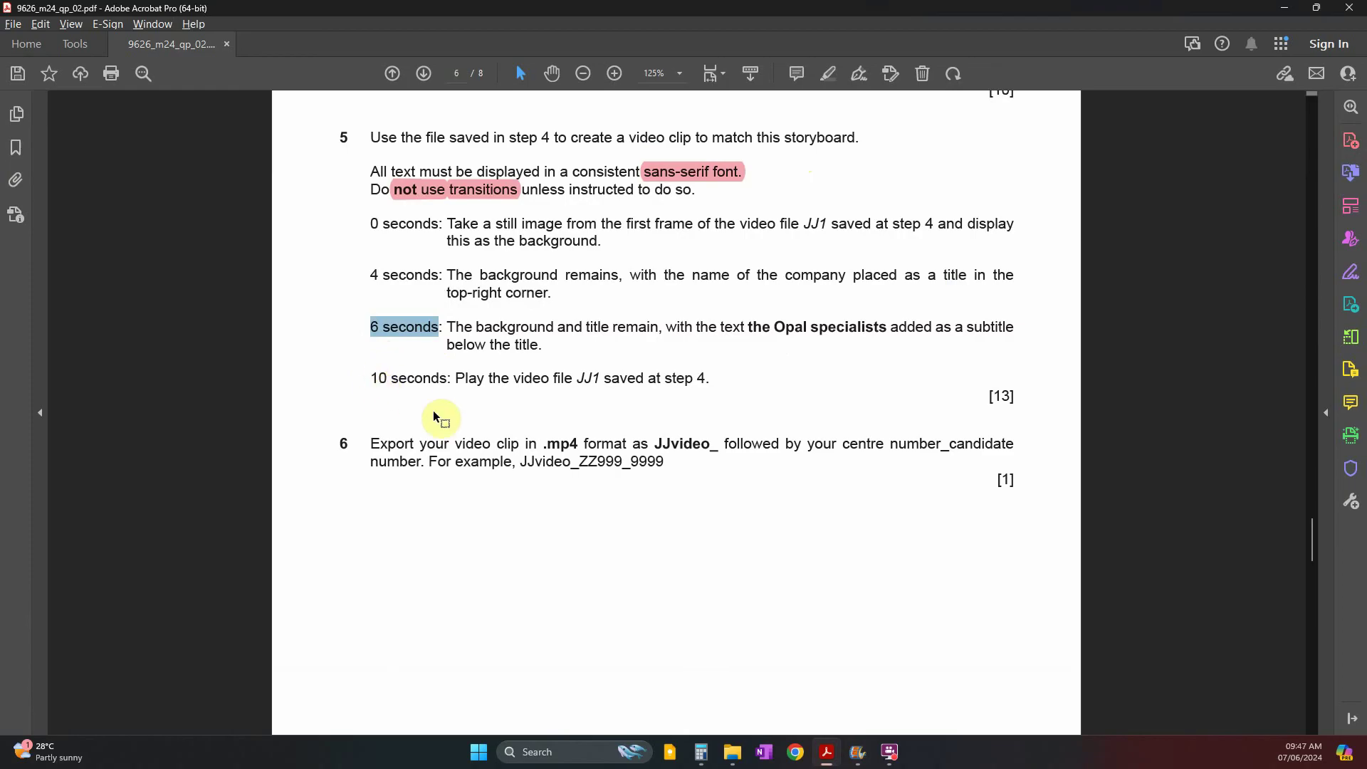
key("alt+Tab")
left_click(872, 144)
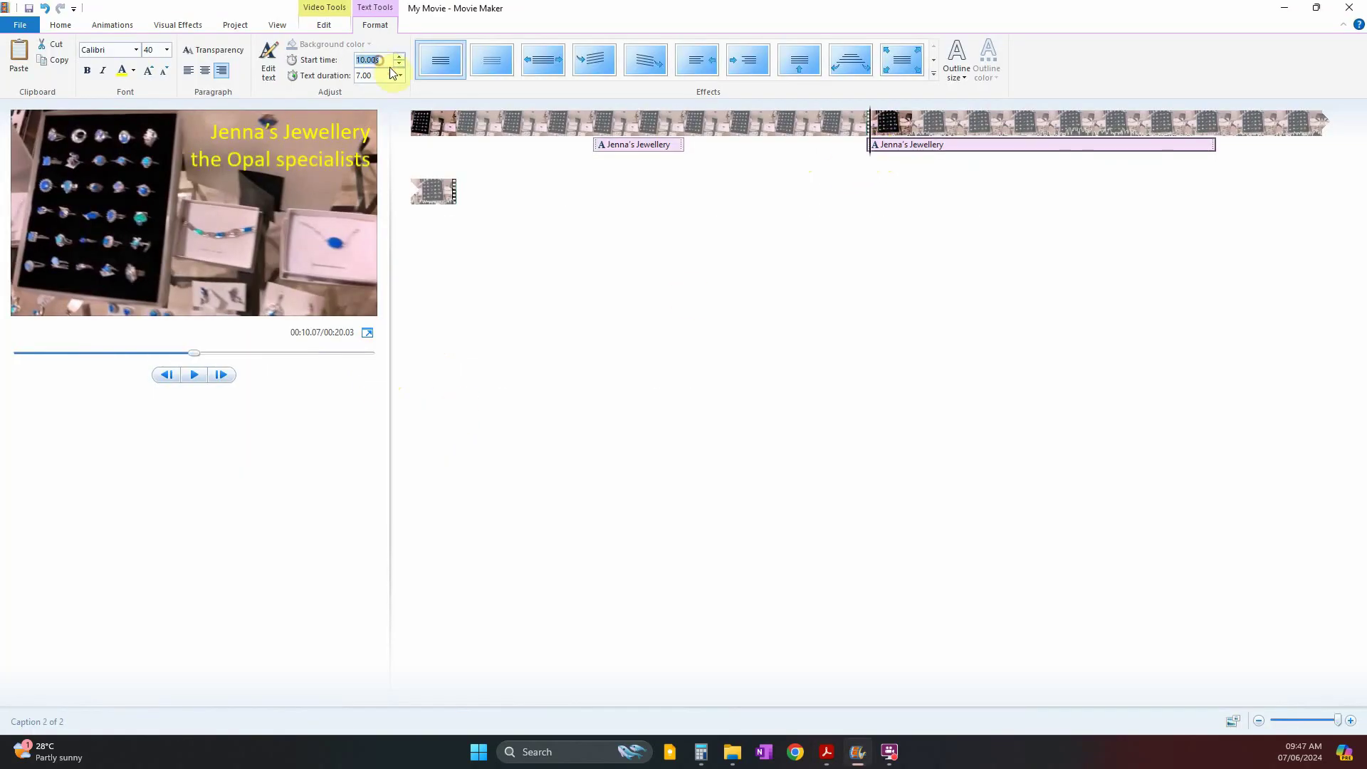
type("6")
key("Return")
left_click(368, 76)
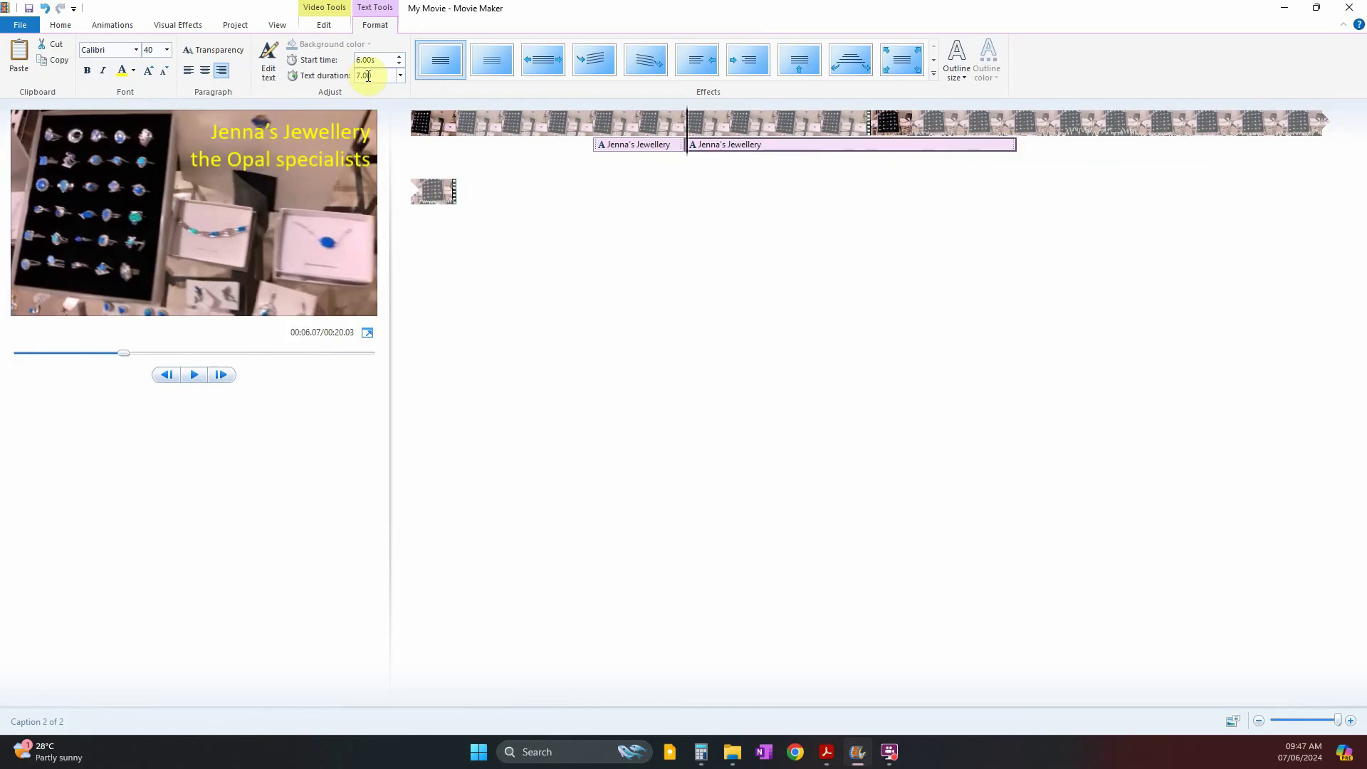
type("4")
key("Return")
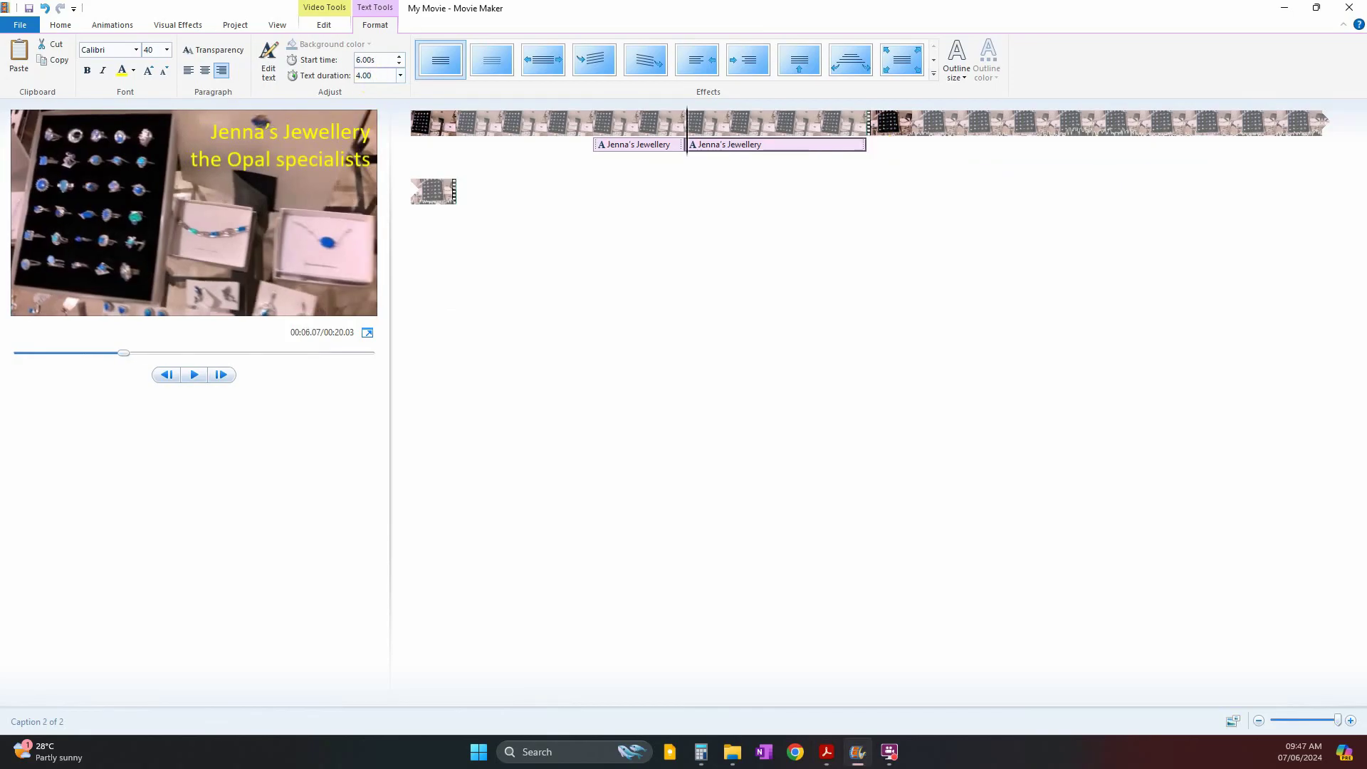
- Check the captions against the end of the still image and play the movie from the beginning into the JJ1 video
left_click(872, 111)
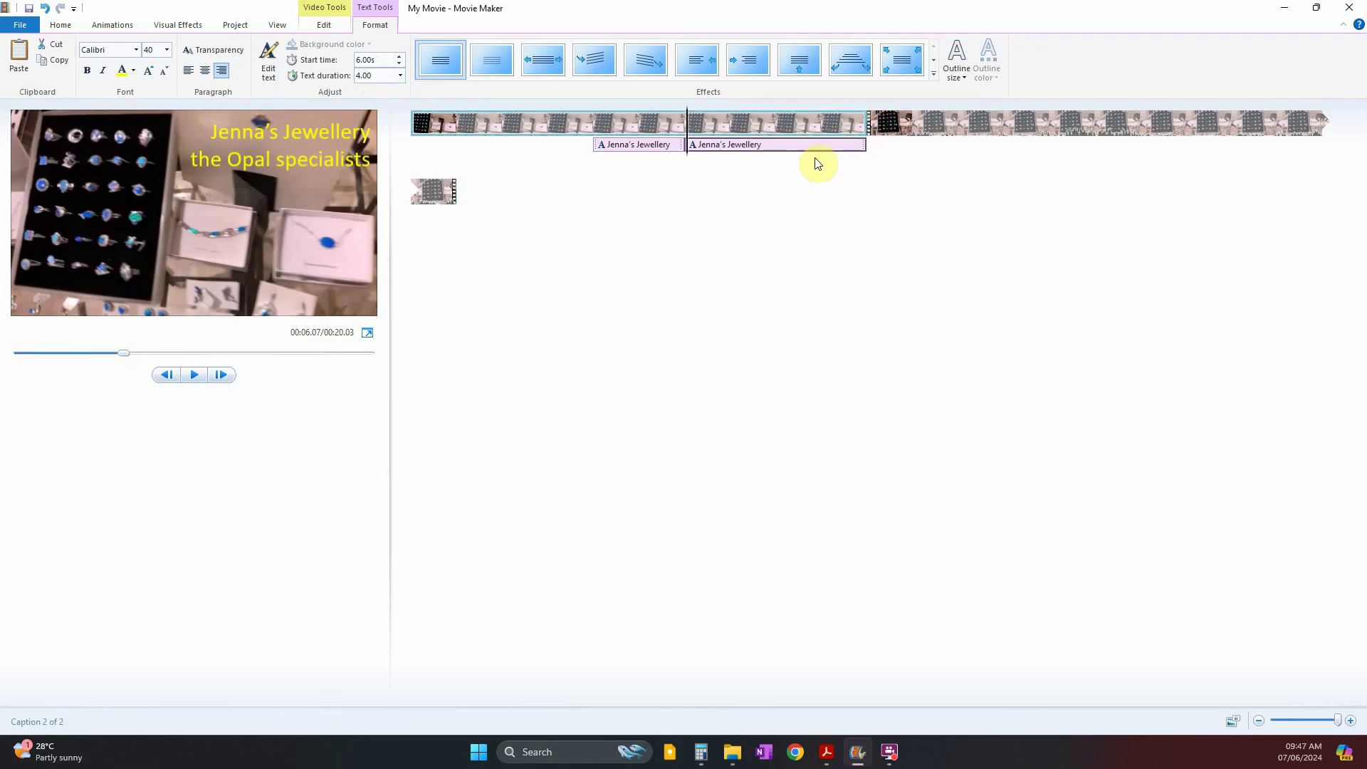
left_click(689, 147)
left_click(855, 181)
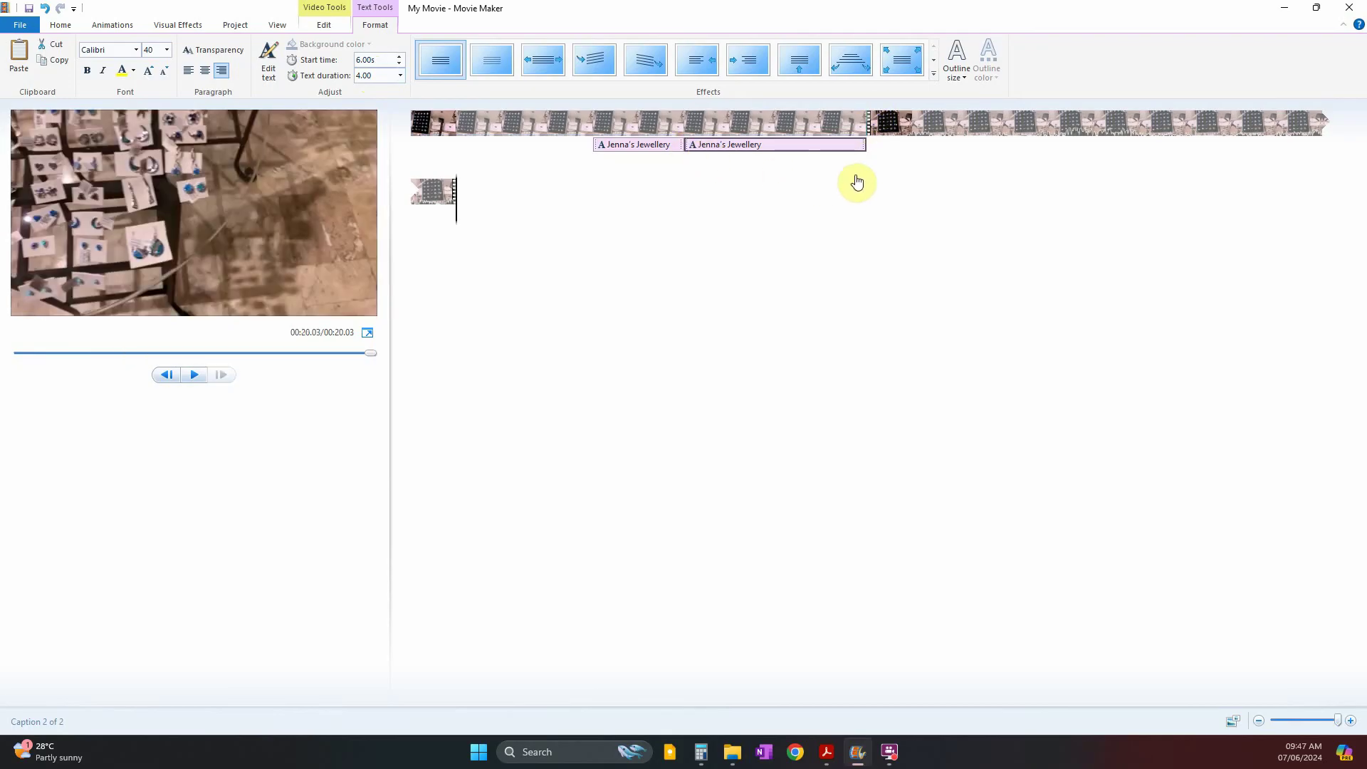
left_click(826, 126)
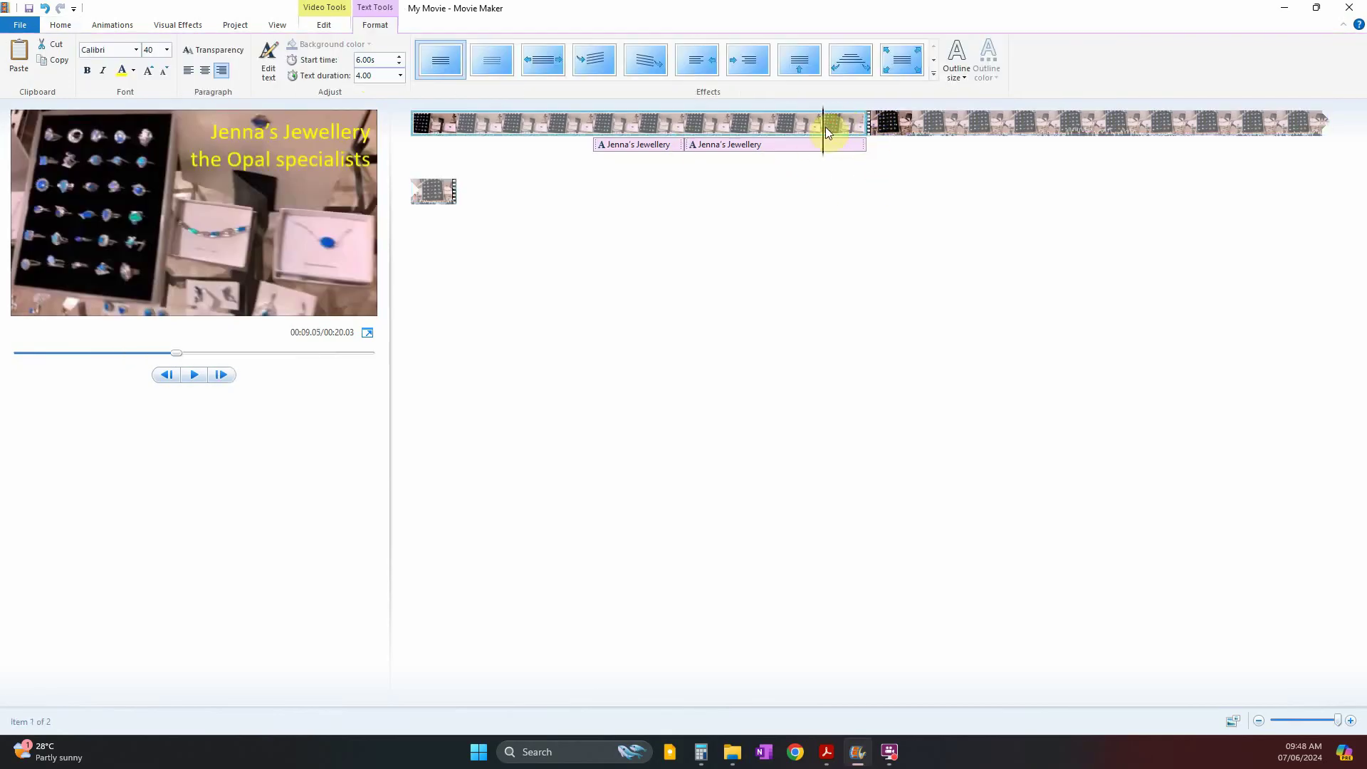
left_click_drag(778, 128, 412, 152)
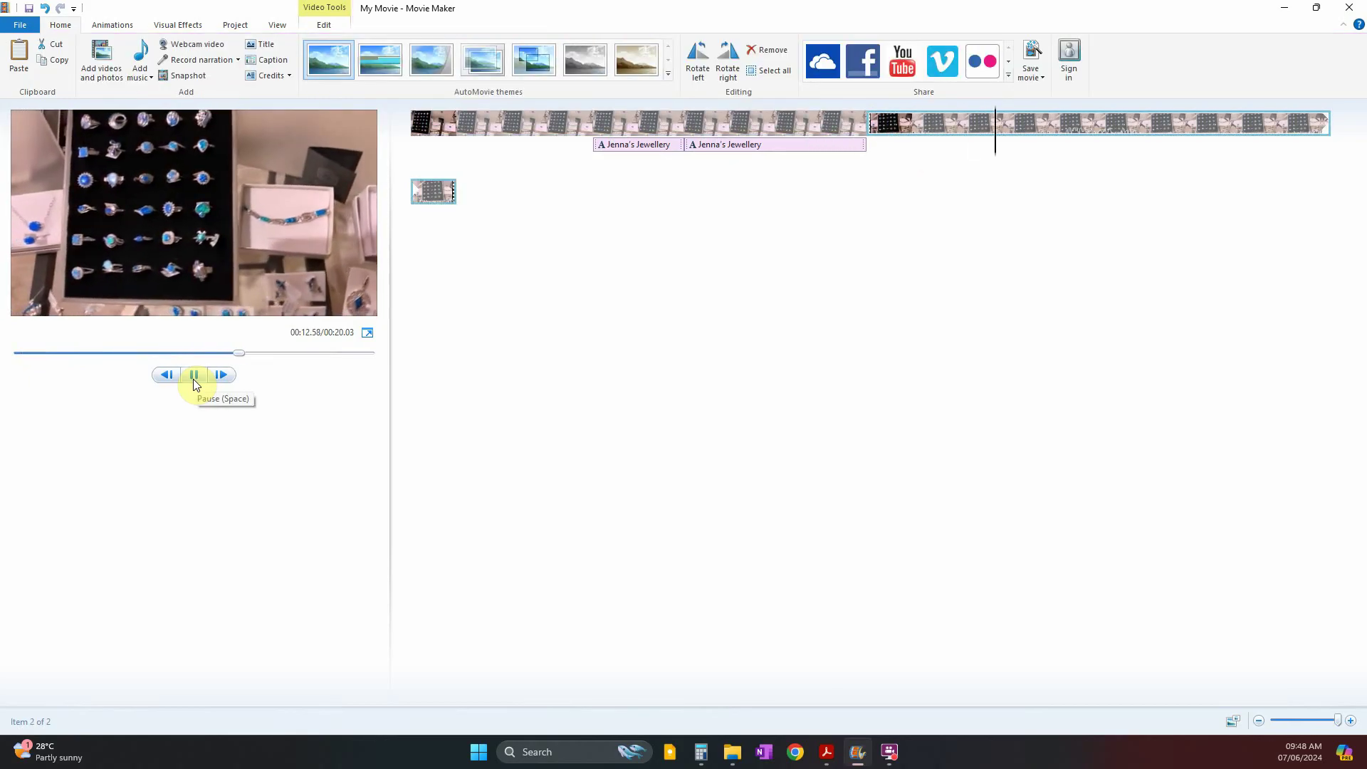
left_click(194, 378)
left_click(1010, 157)
- Compare the frames around the title's start on the timeline with the storyboard's 0- and 4-second instructions in the exam paper
left_click(601, 150)
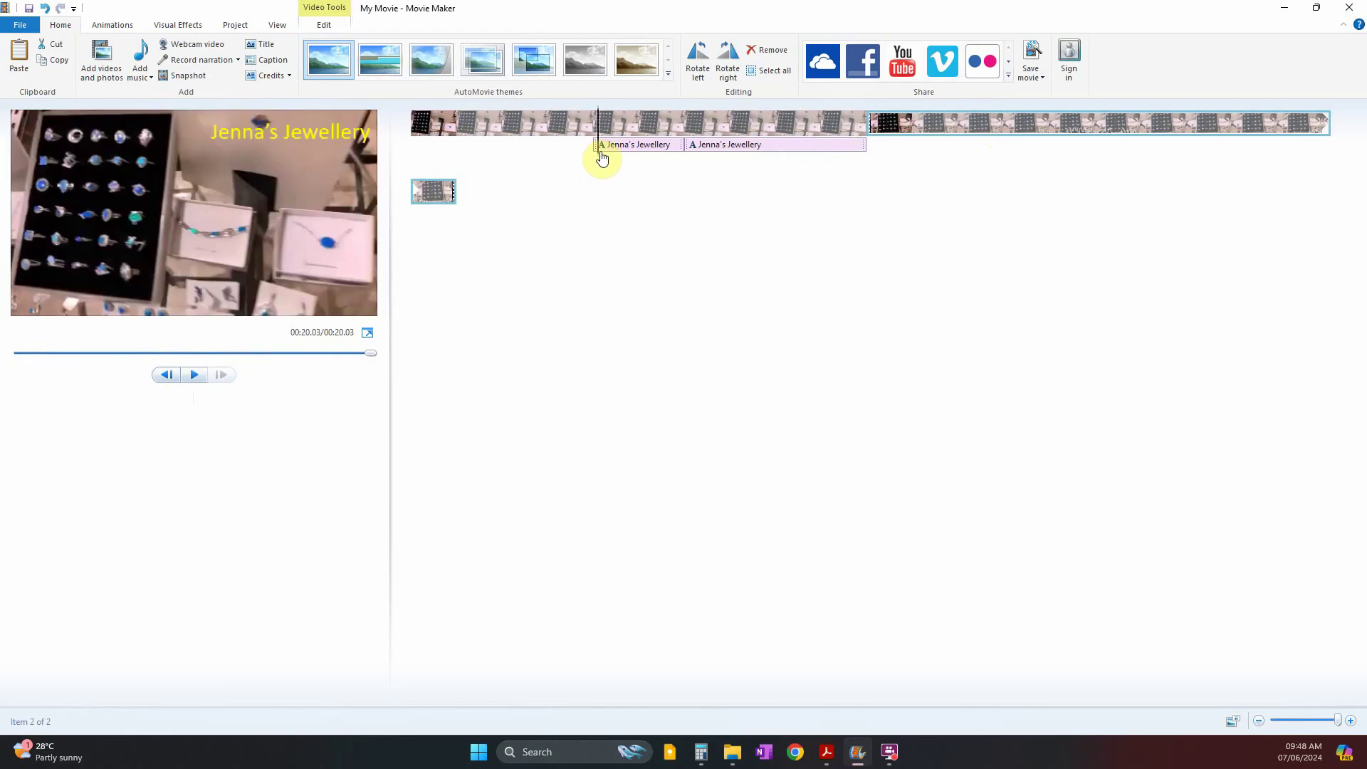
left_click(594, 174)
left_click(591, 174)
key("alt+Tab")
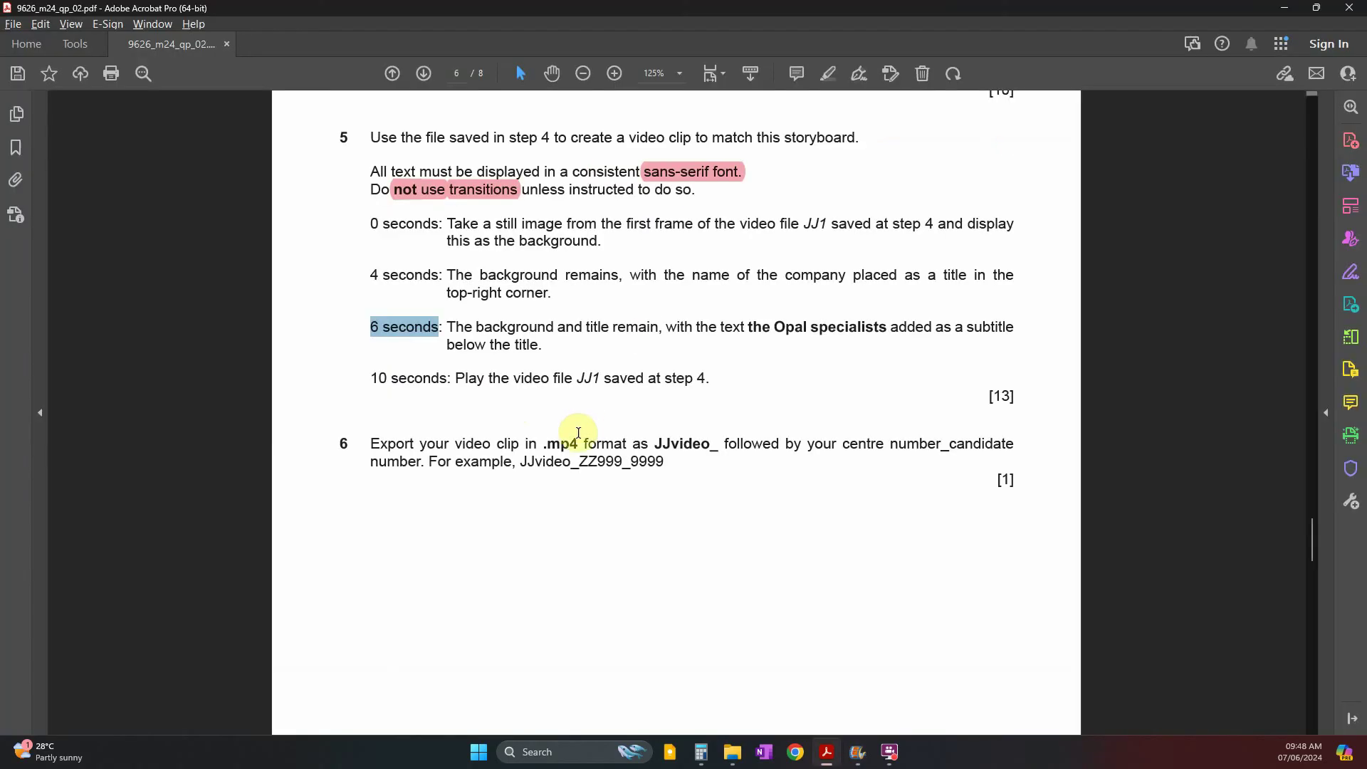
key("alt+Tab")
key("alt+Tab")
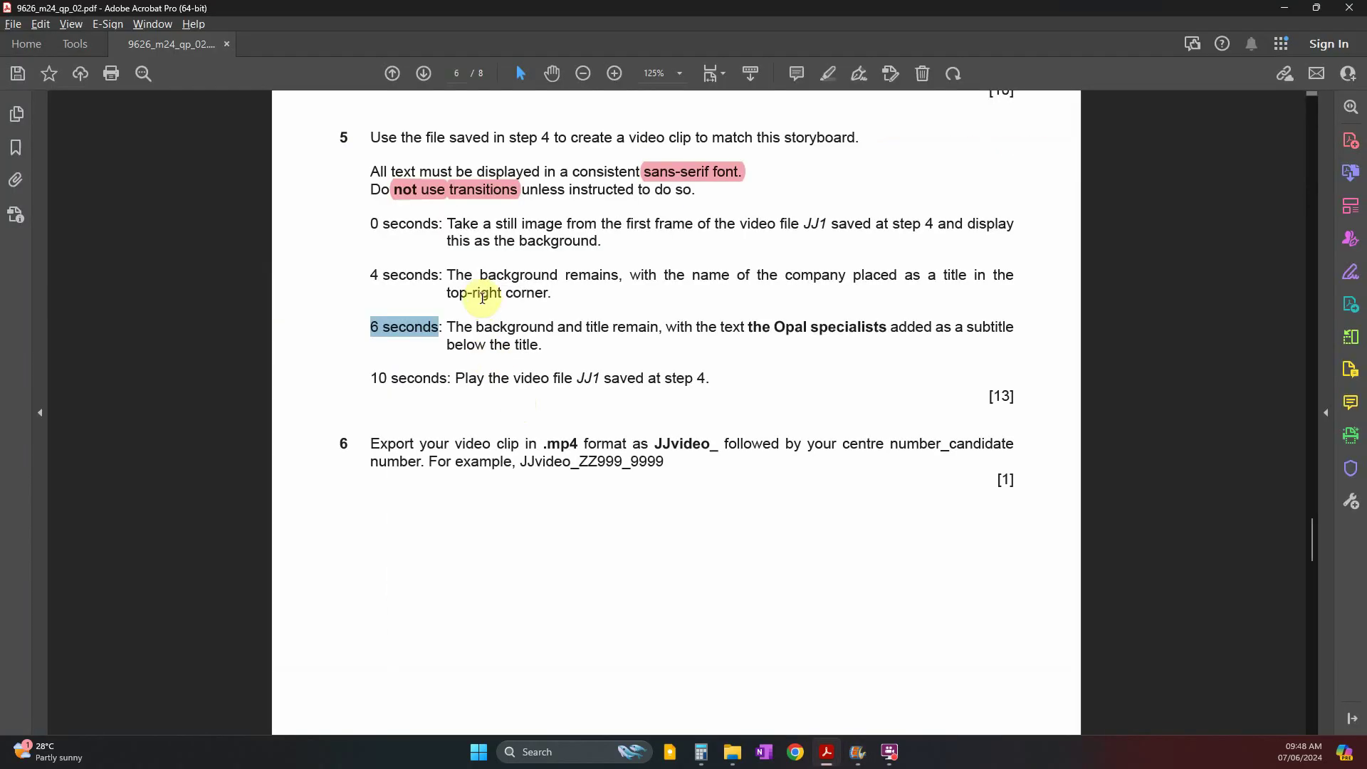
left_click_drag(446, 223, 569, 241)
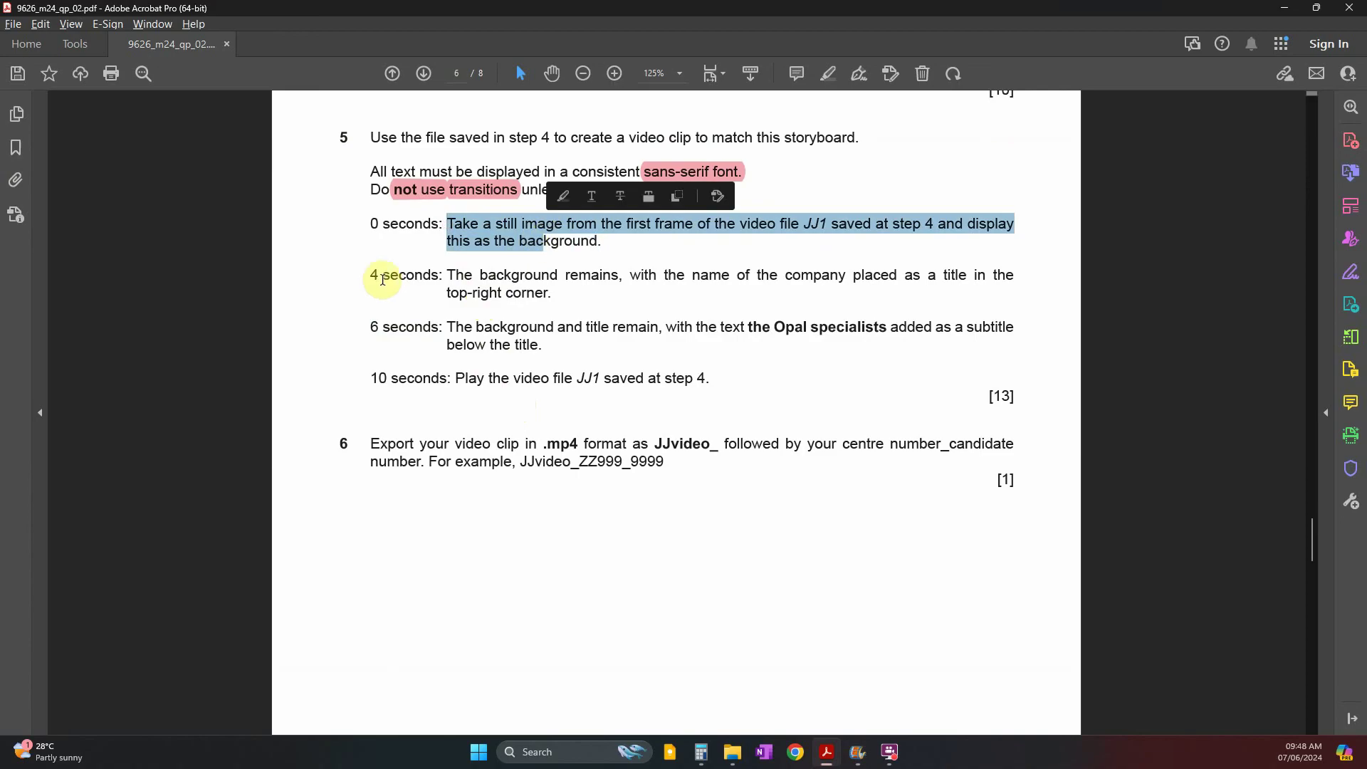
left_click_drag(377, 275, 451, 274)
key("alt+Tab")
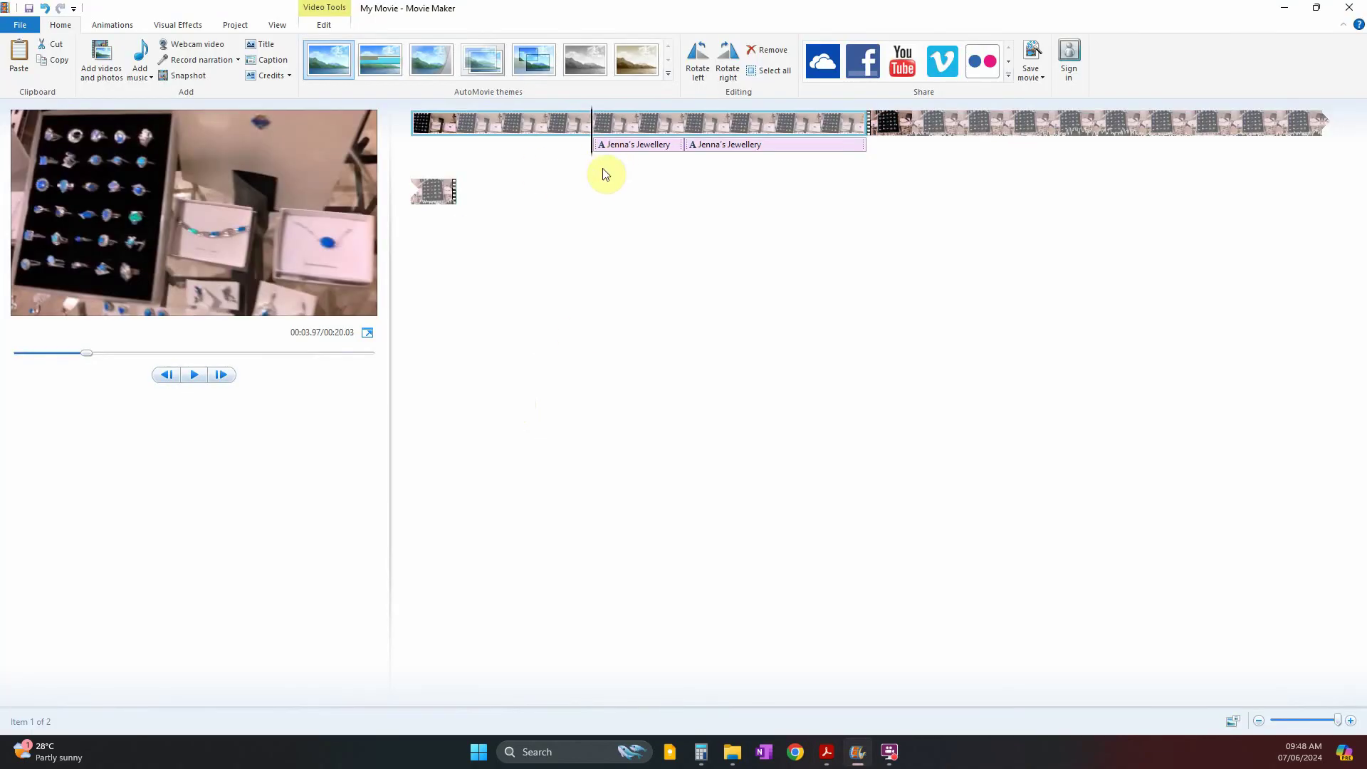
key("alt+Tab")
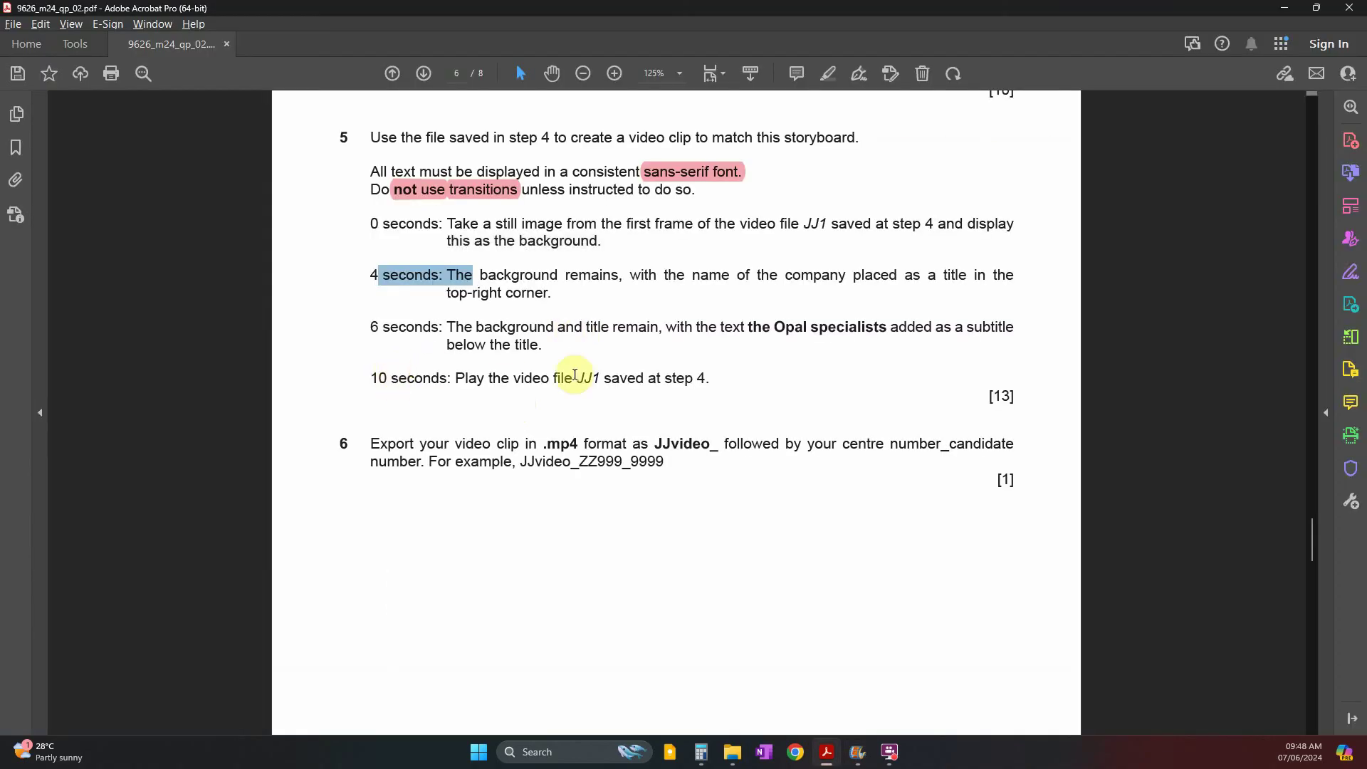
- Copy the example file name JJvideo_ZZ999_9999 from task 6 of the exam paper and return to Movie Maker
left_click_drag(372, 445, 520, 462)
key("ctrl+c")
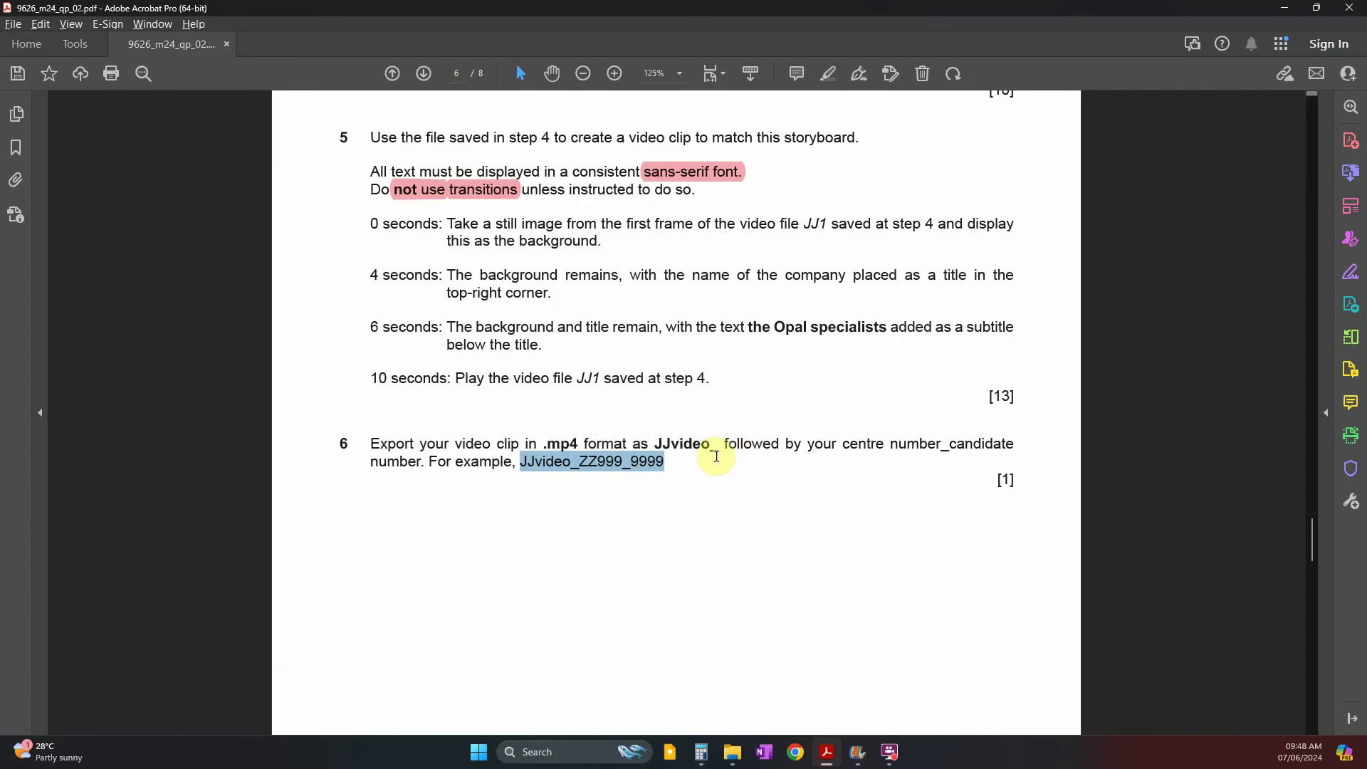
key("alt+Tab")
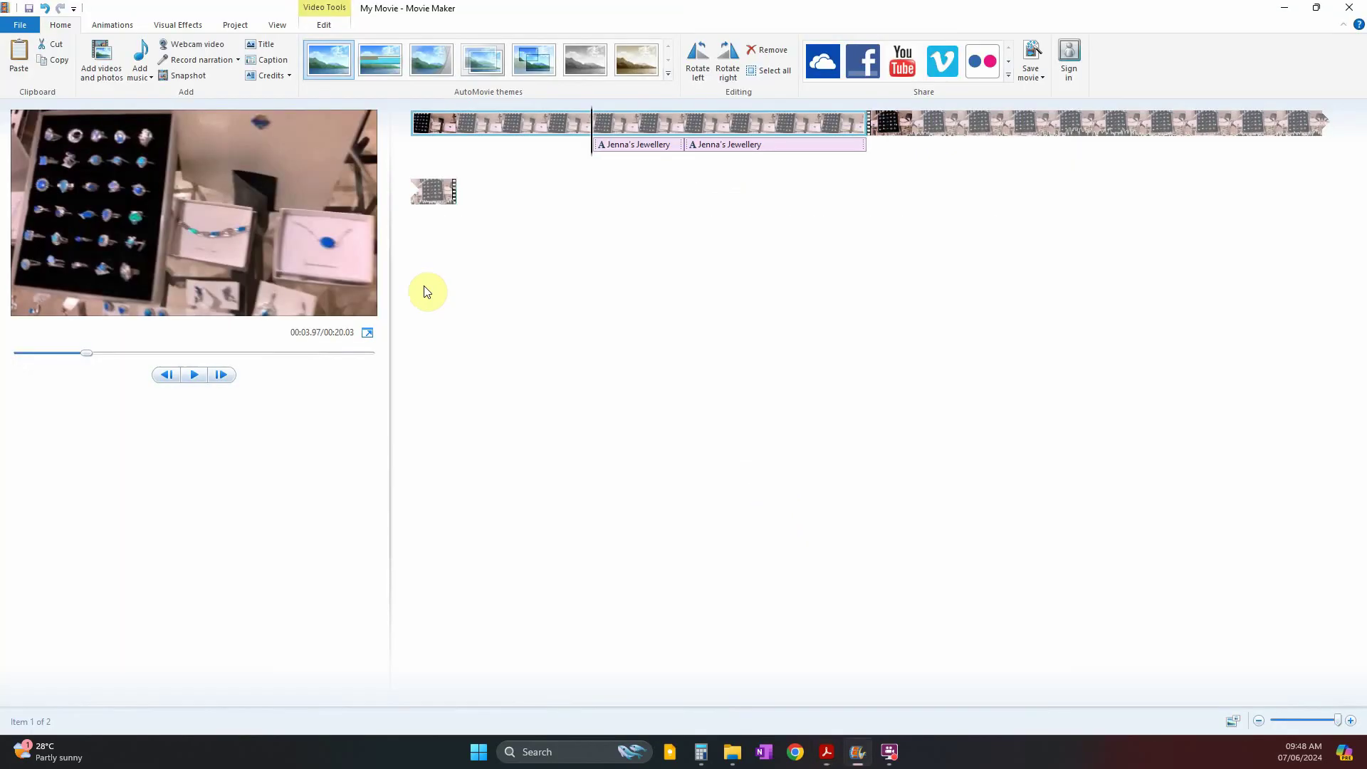
- Set up a movie export with the custom_854_480 setting and the pasted file name JJvideo_ZZ999_9999
left_click(20, 26)
mouse_move(94, 207)
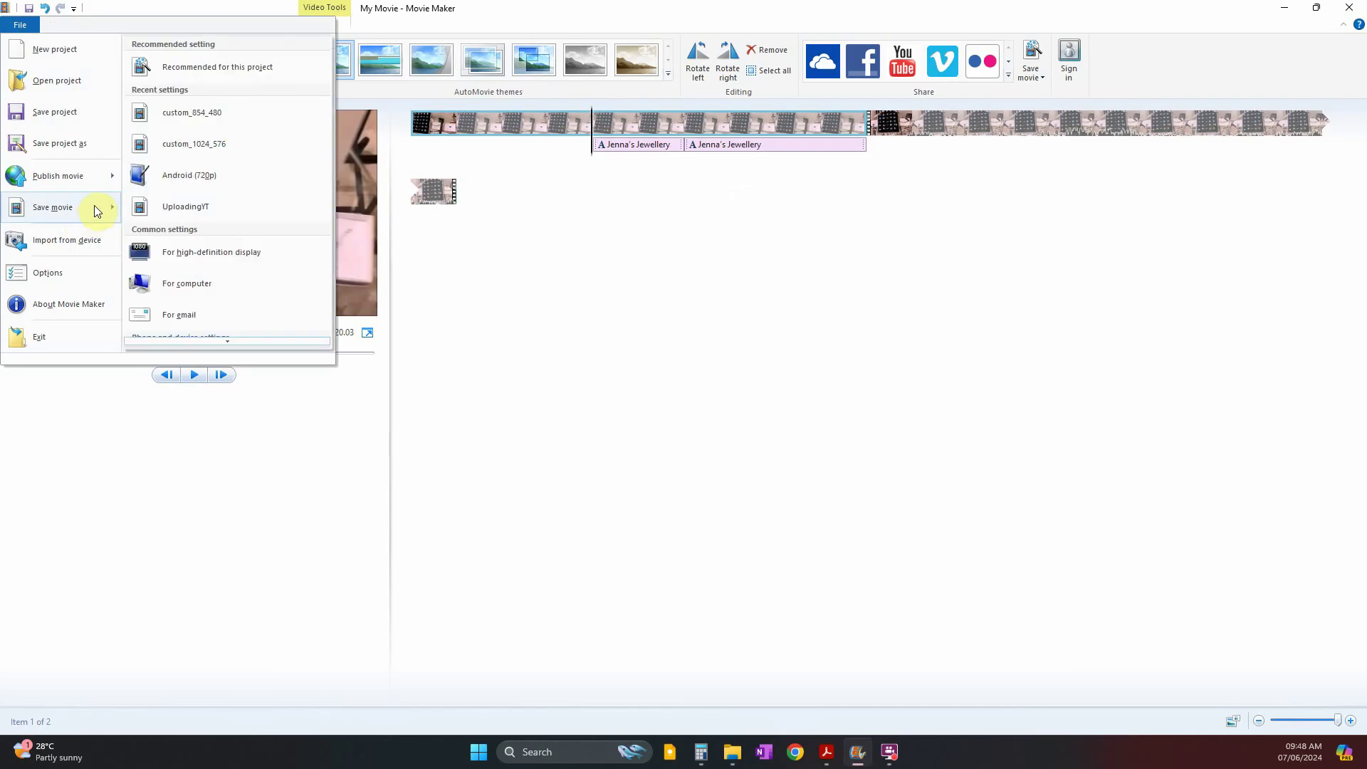
left_click(229, 116)
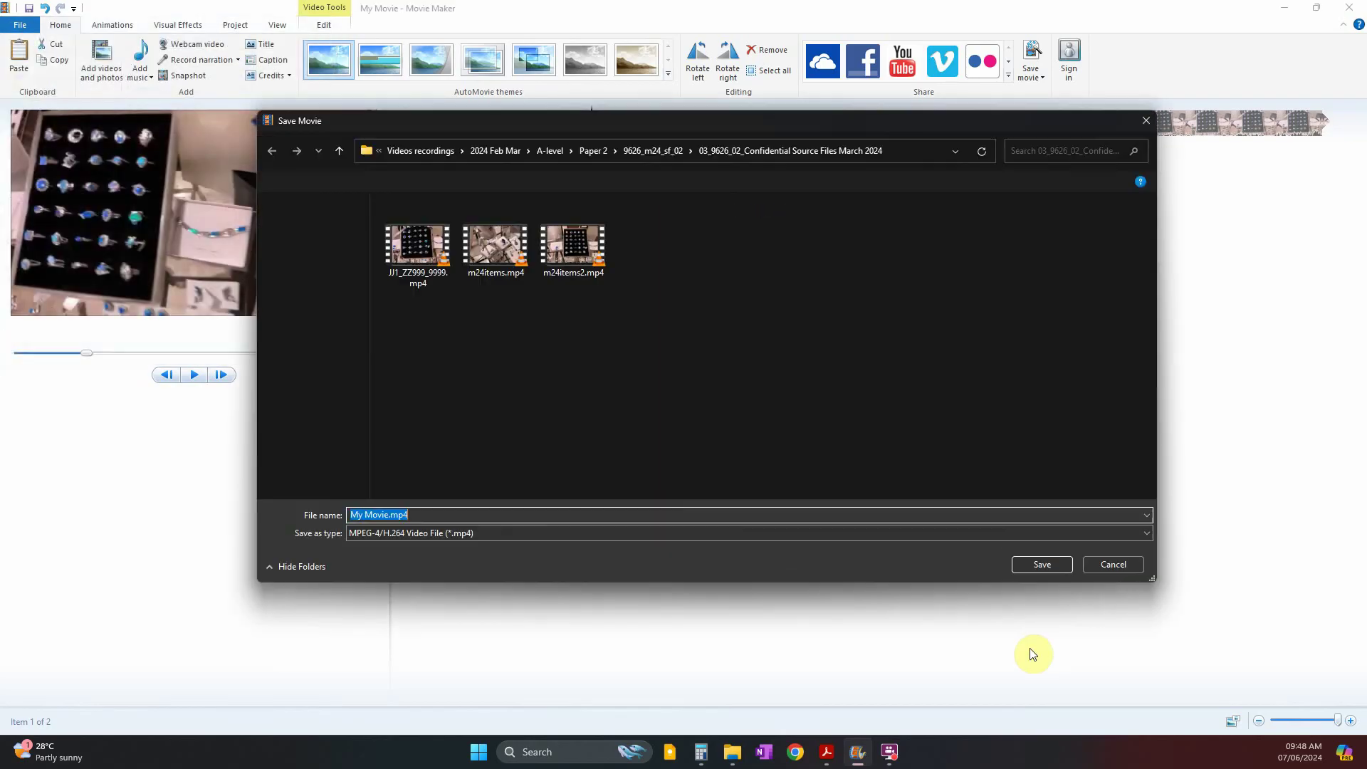
key("ctrl+v")
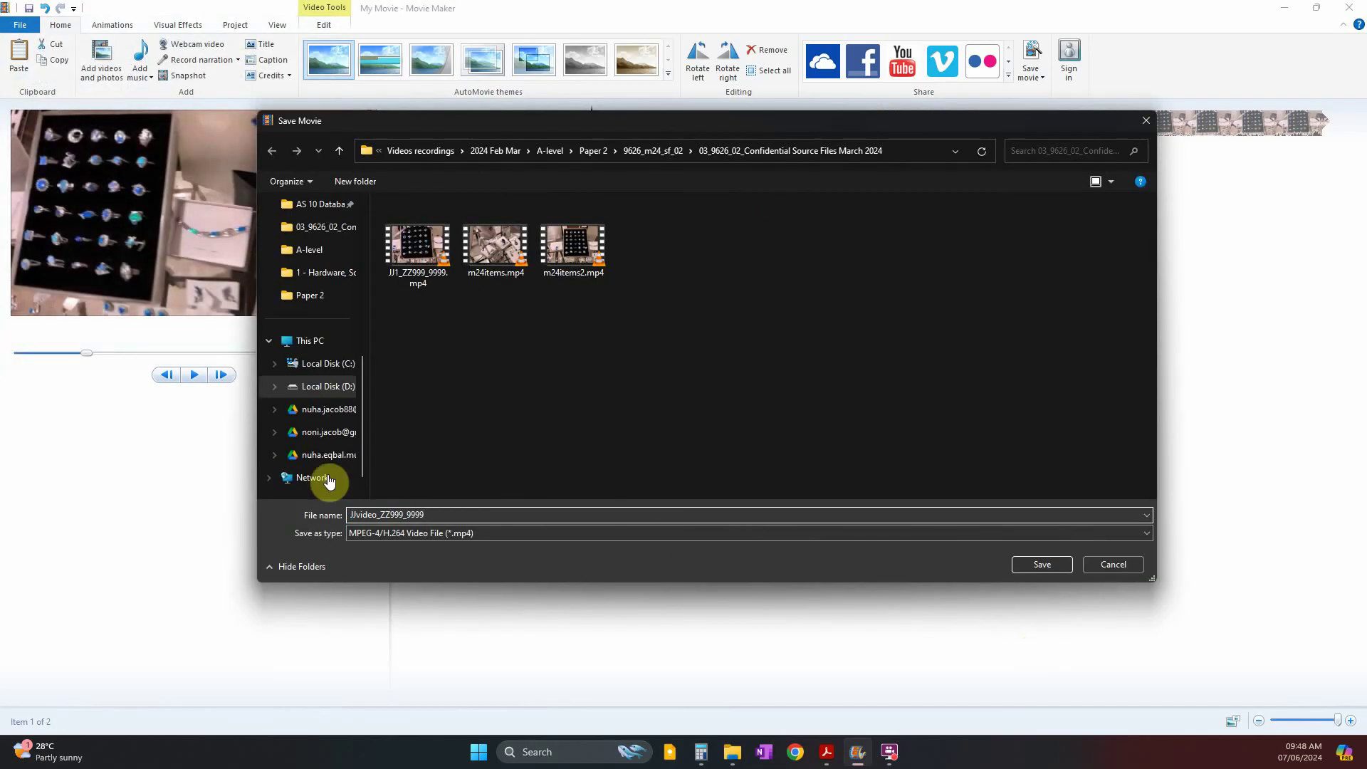
left_click_drag(380, 514, 443, 514)
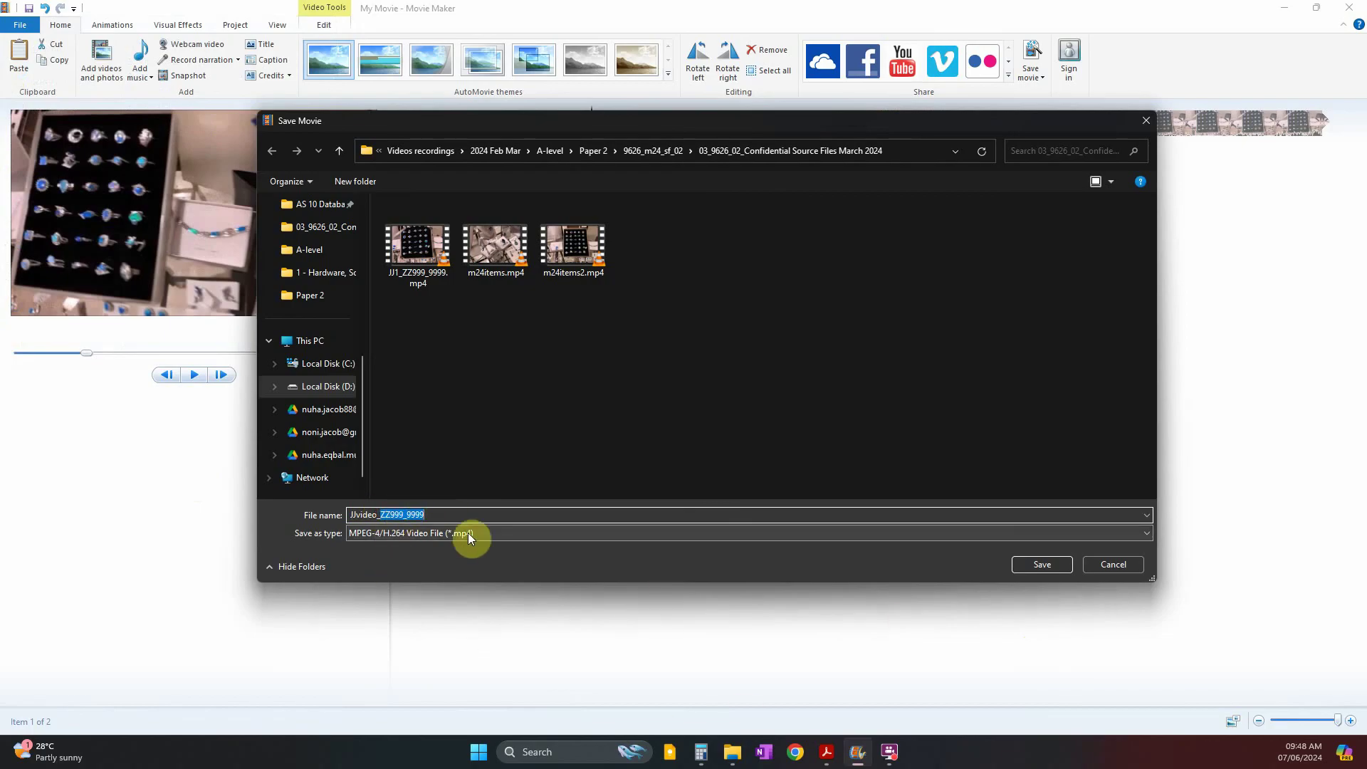
- Check the required .mp4 format in task 6 of the exam paper and save the movie as an MPEG-4/H.264 video file
key("alt+Tab")
double_click(554, 534)
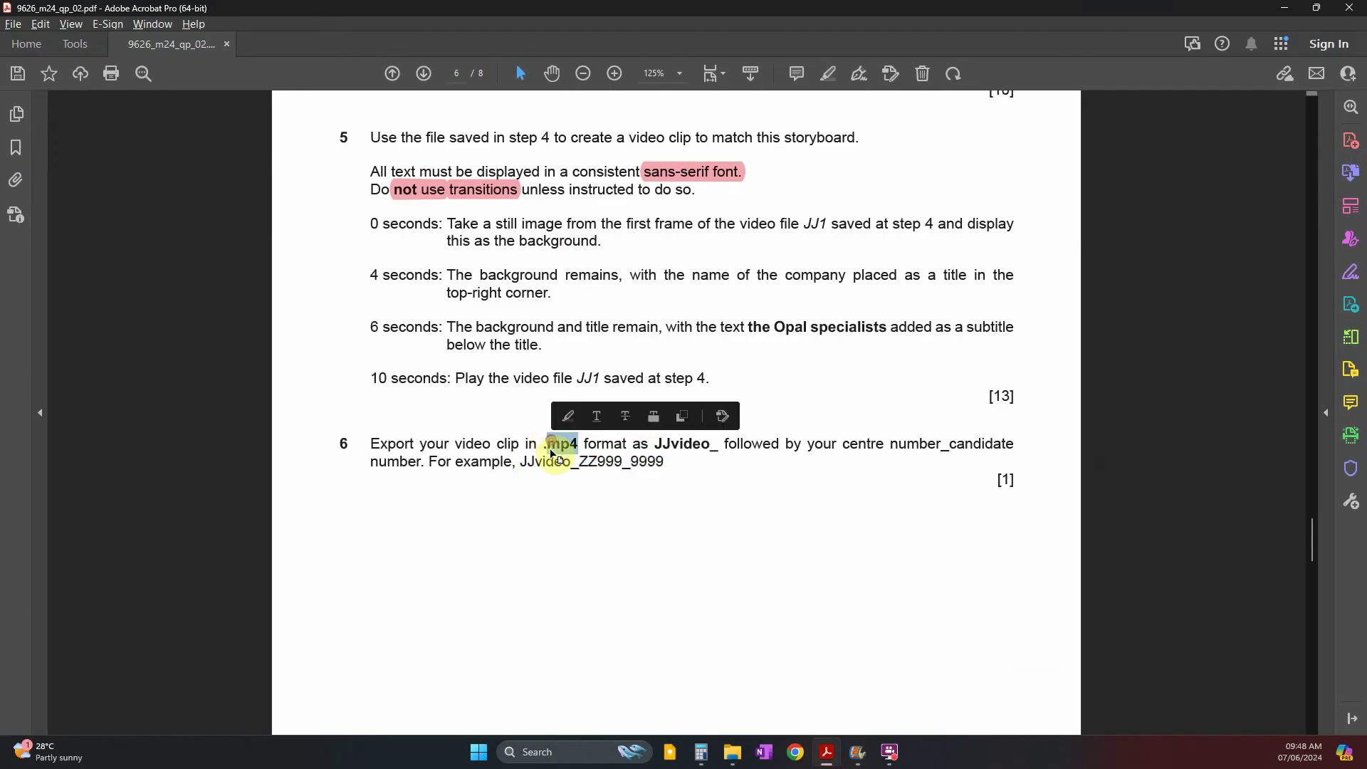
key("alt+Tab")
left_click(1039, 564)
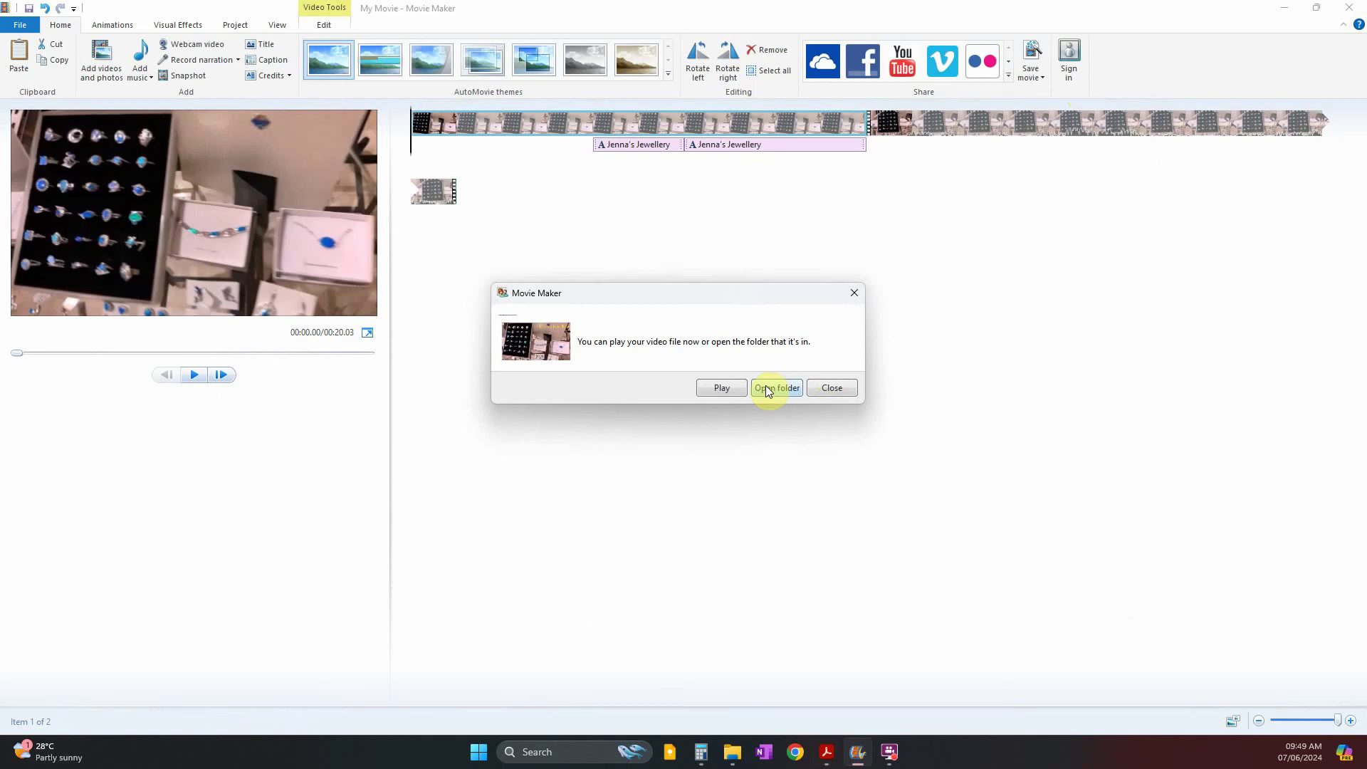
- Switch to the exam paper in Adobe Acrobat and review the instructions for tasks 5 and 6
left_click(828, 752)
scroll(799, 623, "up", 10)
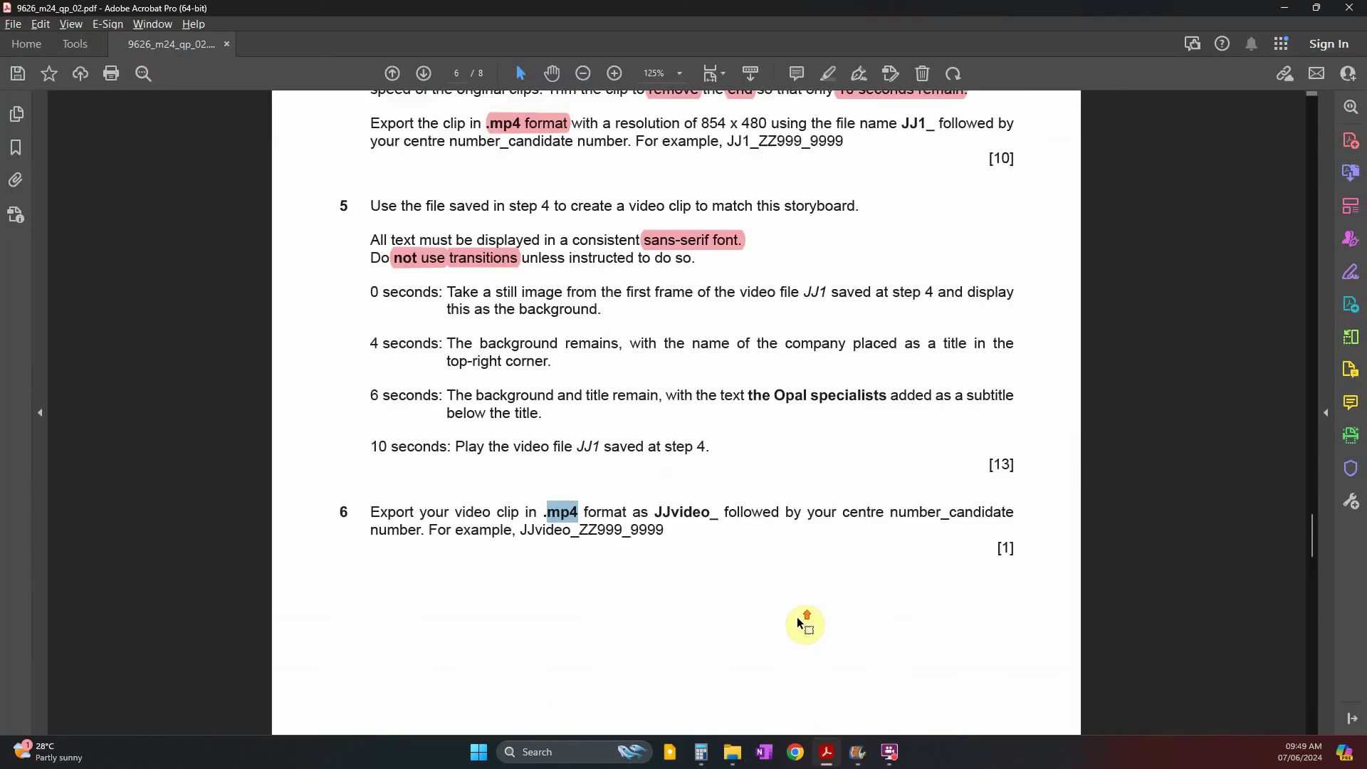
scroll(798, 621, "down", 4)
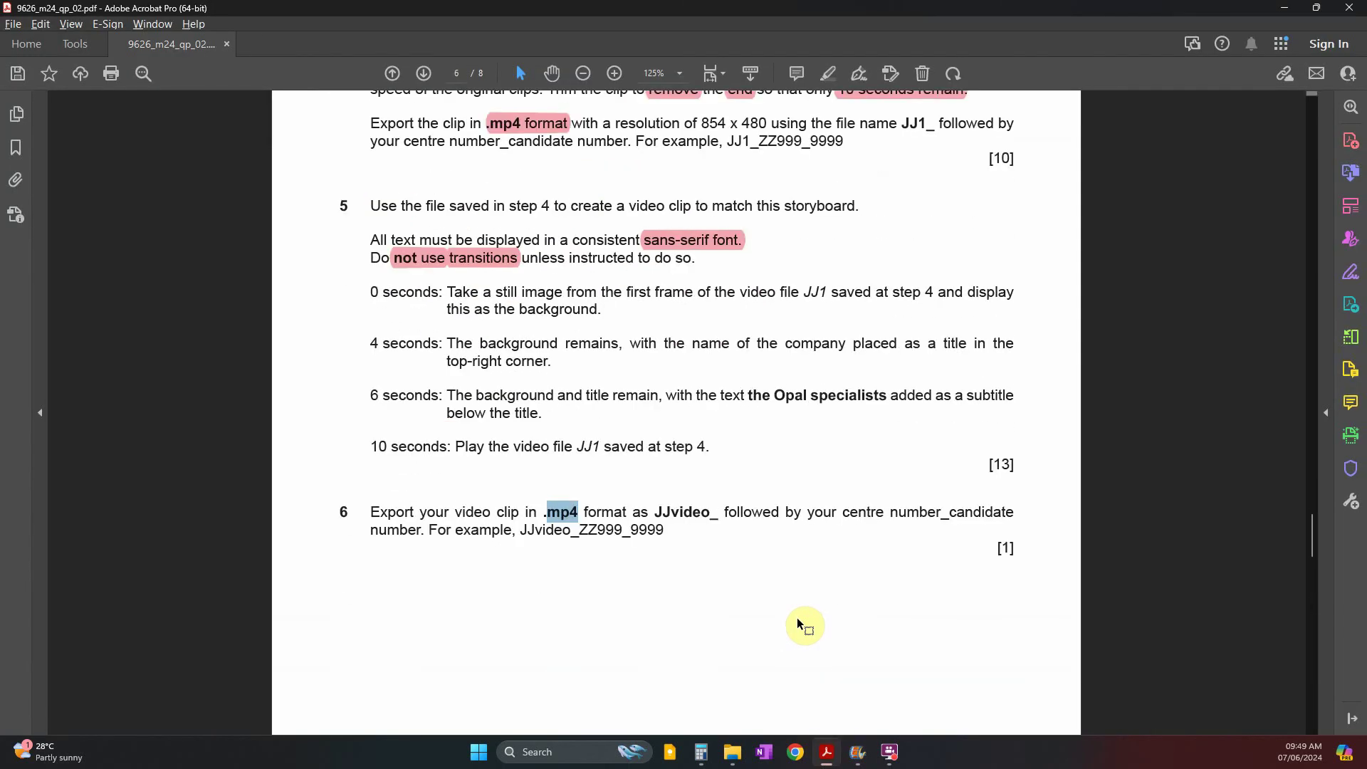